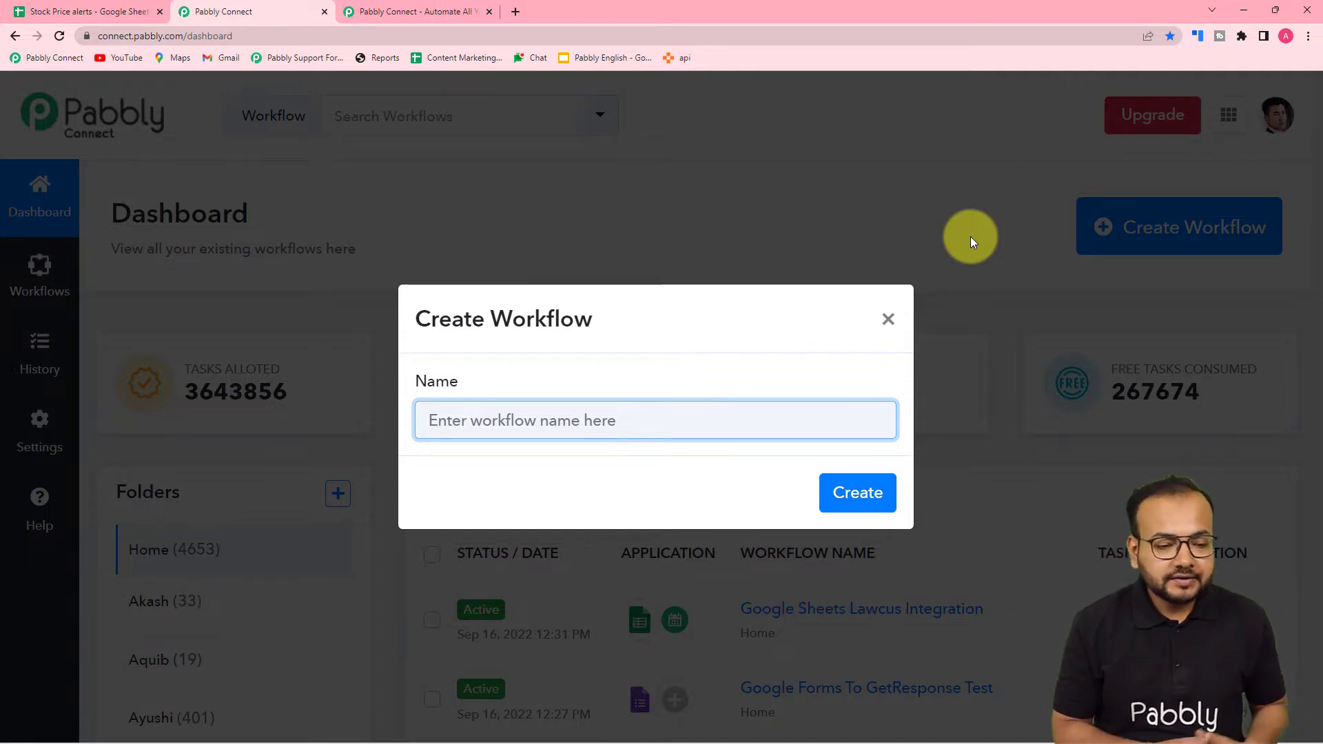
- Create a new workflow named 'Stock Prices Drop Alerts'
type("S")
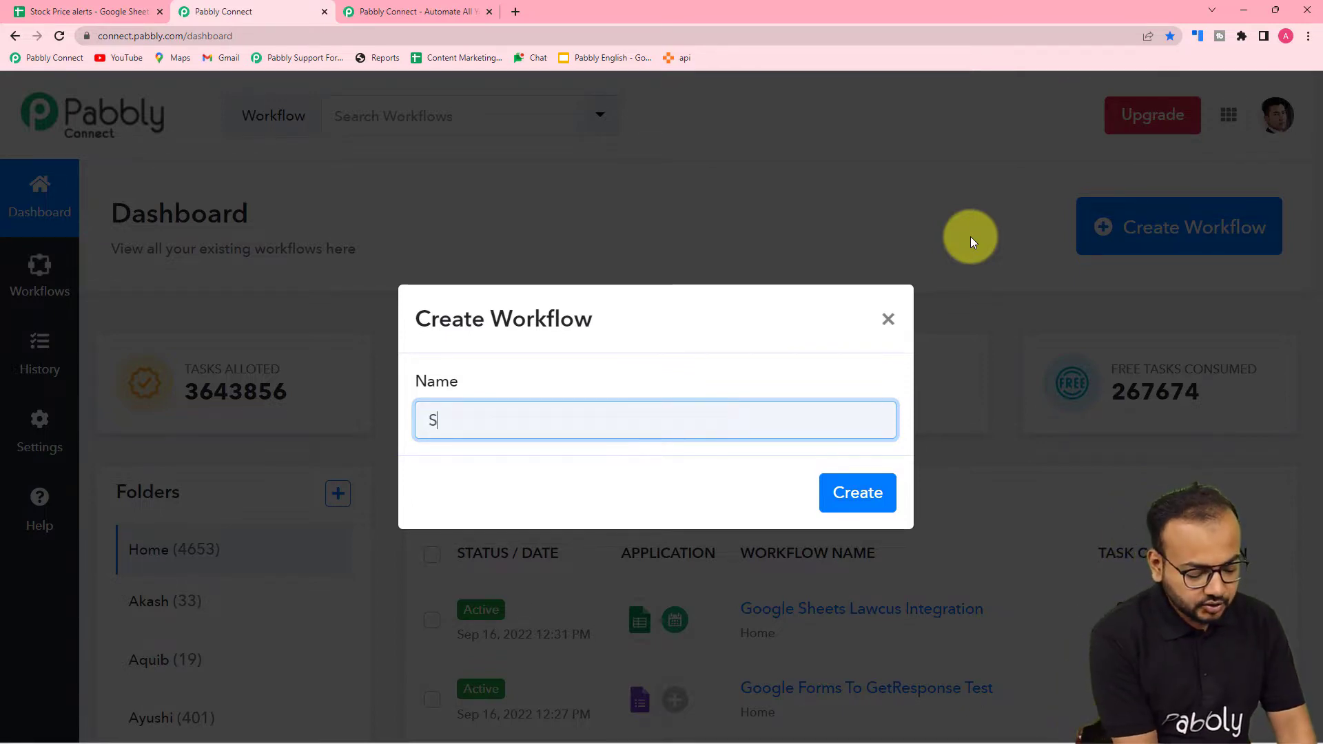
type("tock Prices Drop Alerts")
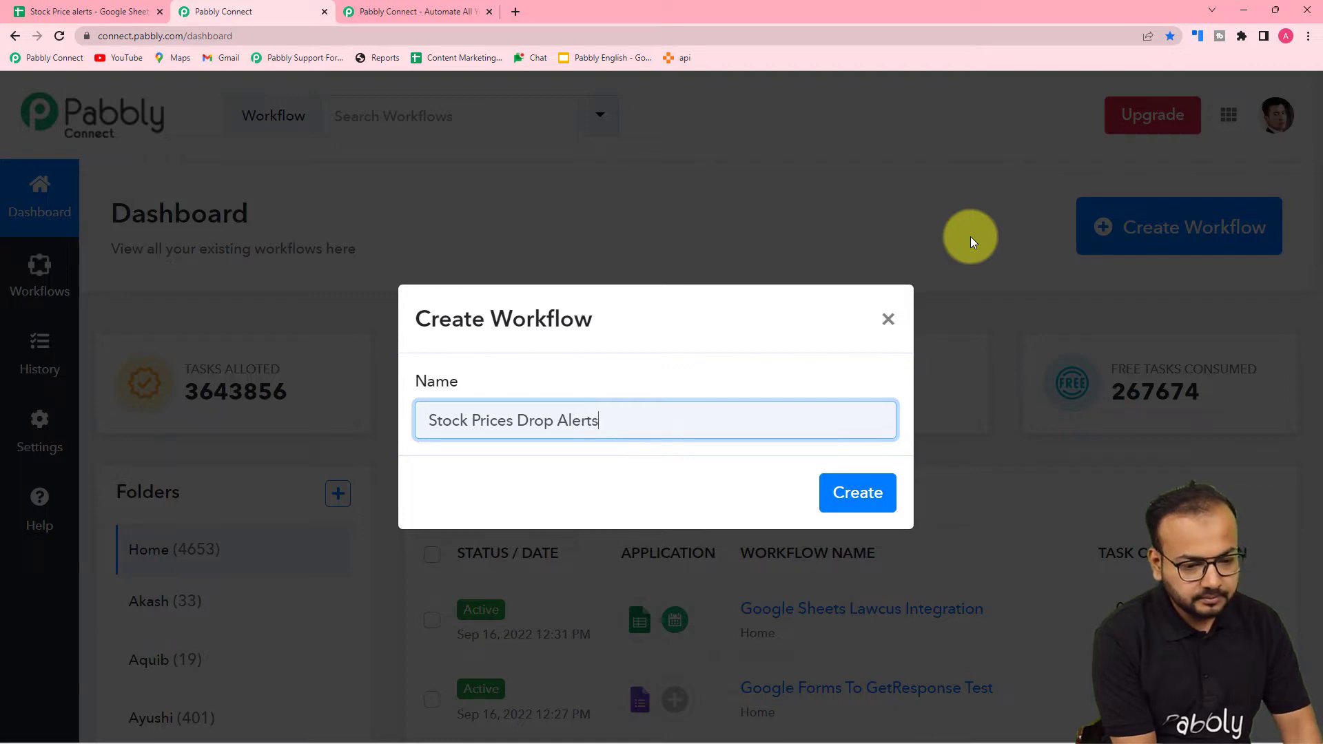
key("Return")
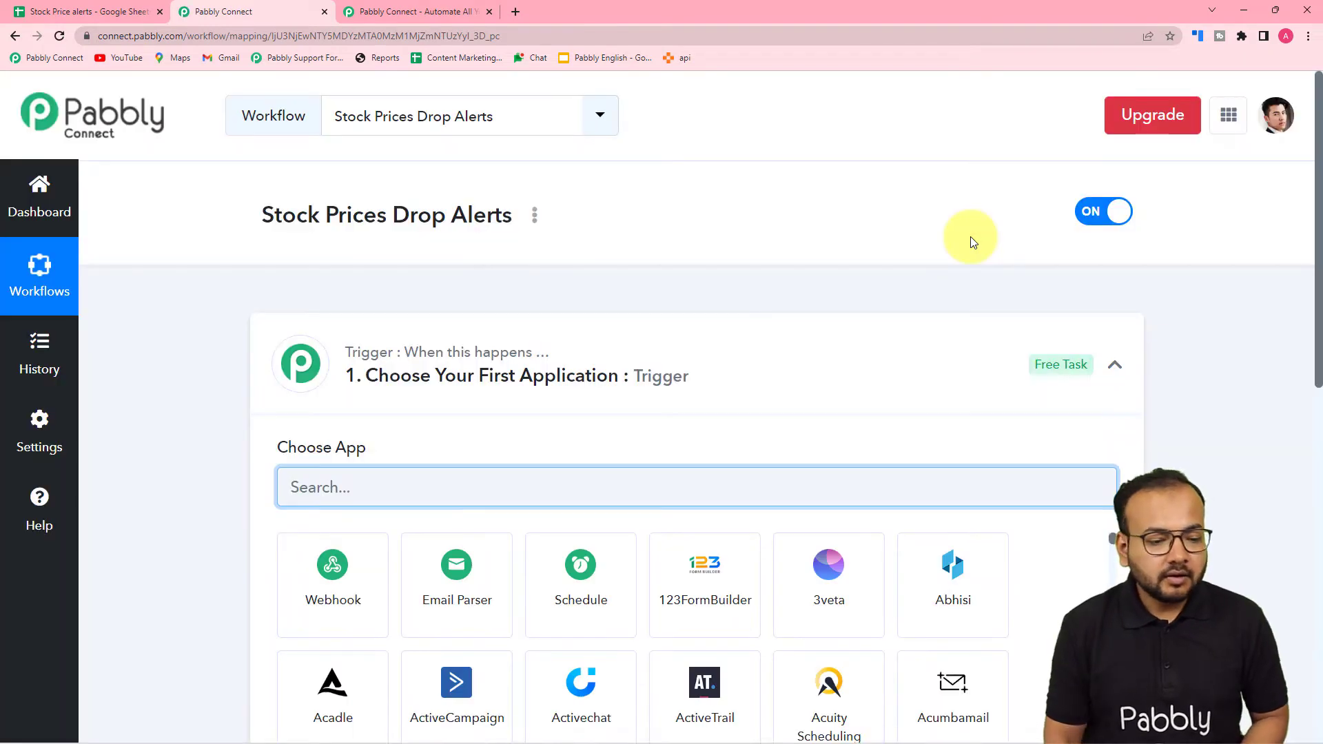
- Browse the trigger's Choose App list, then switch to the Stock Price alerts spreadsheet
left_click(1115, 365)
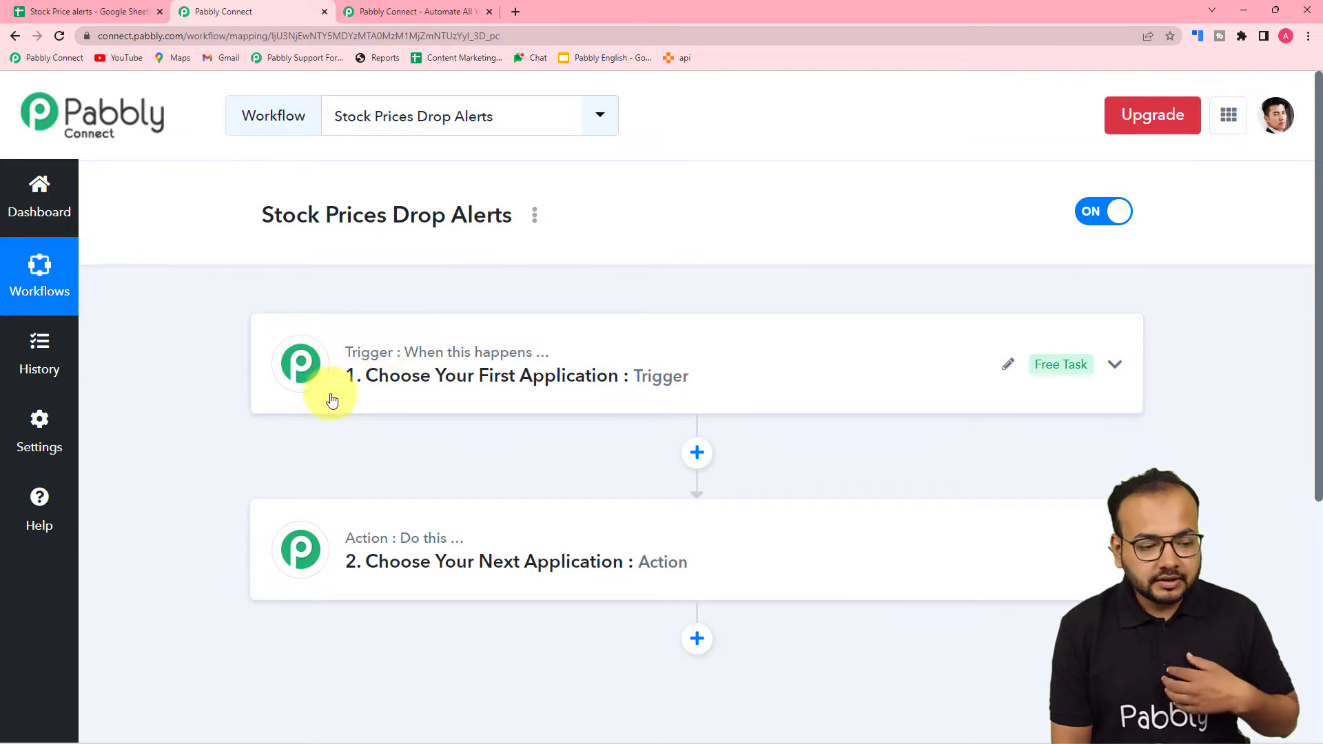
left_click(414, 386)
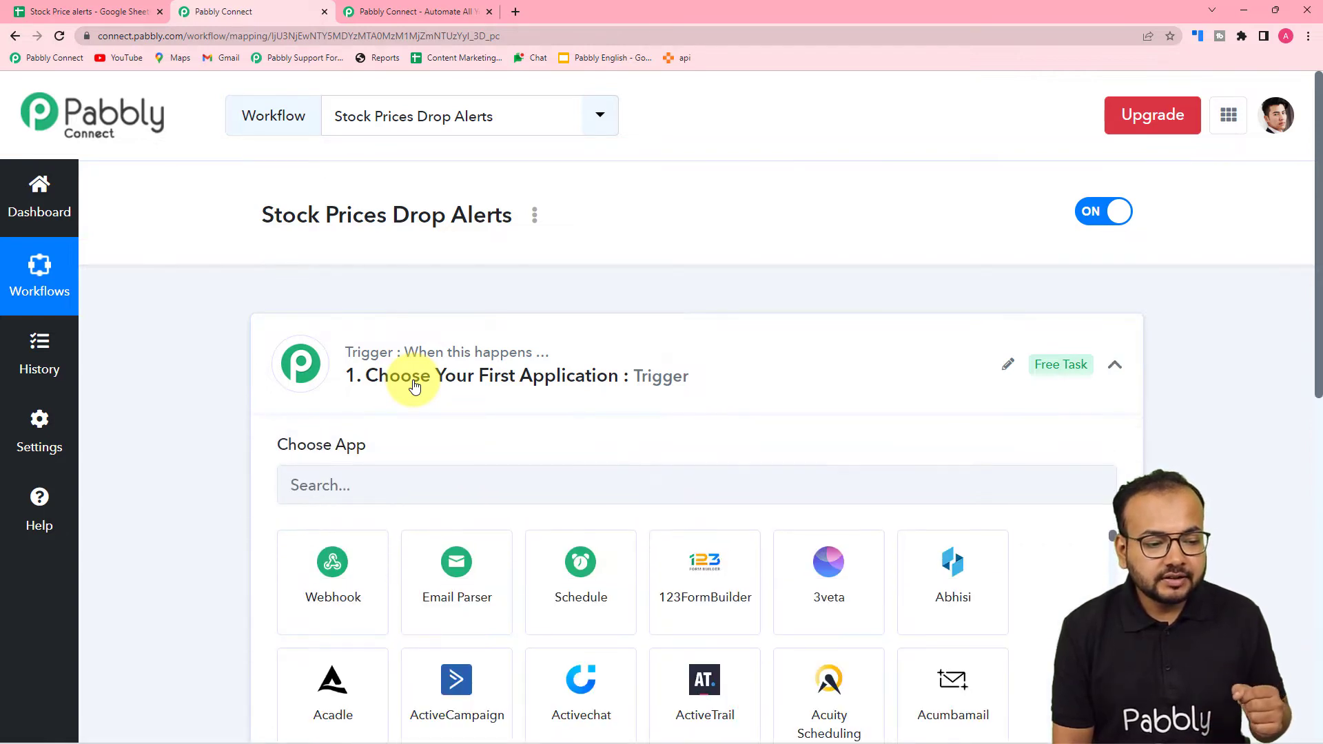
scroll(416, 386, "down", 1)
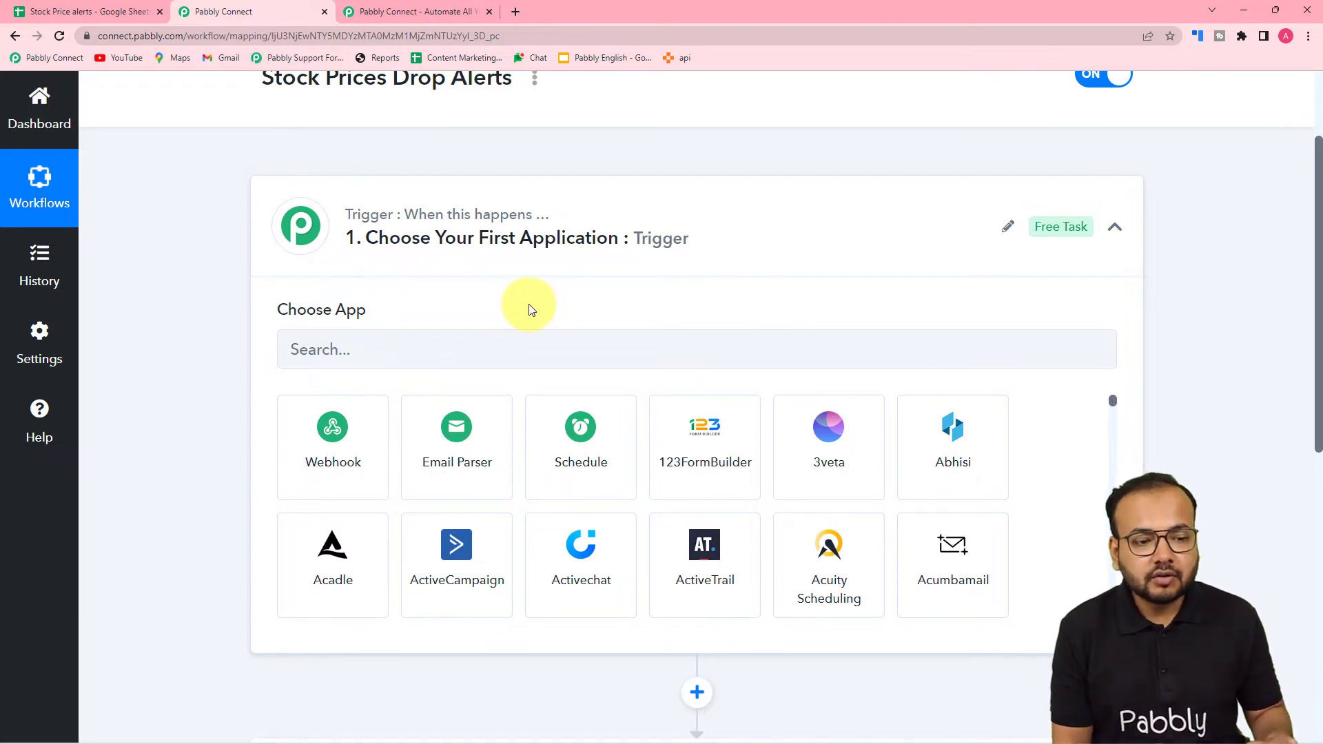
scroll(529, 310, "down", 1)
scroll(254, 366, "down", 3)
scroll(340, 399, "down", 2)
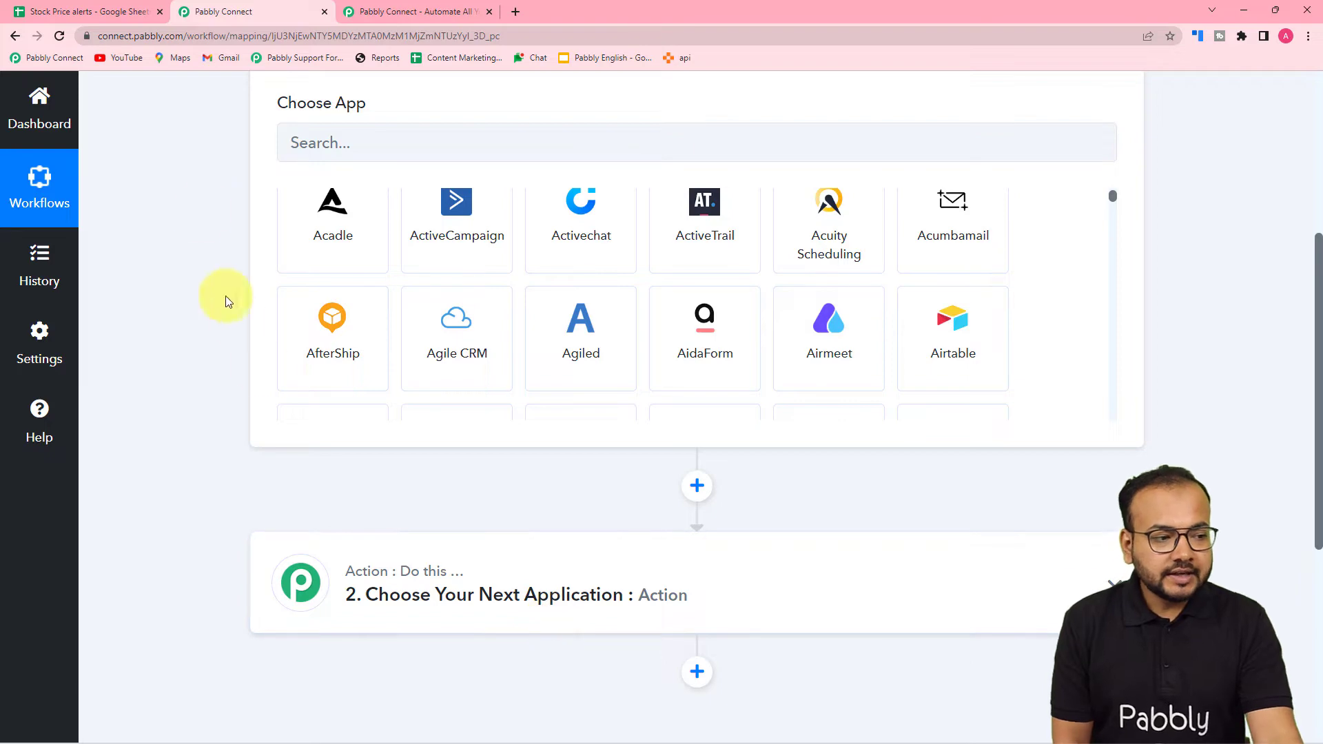
left_click(67, 11)
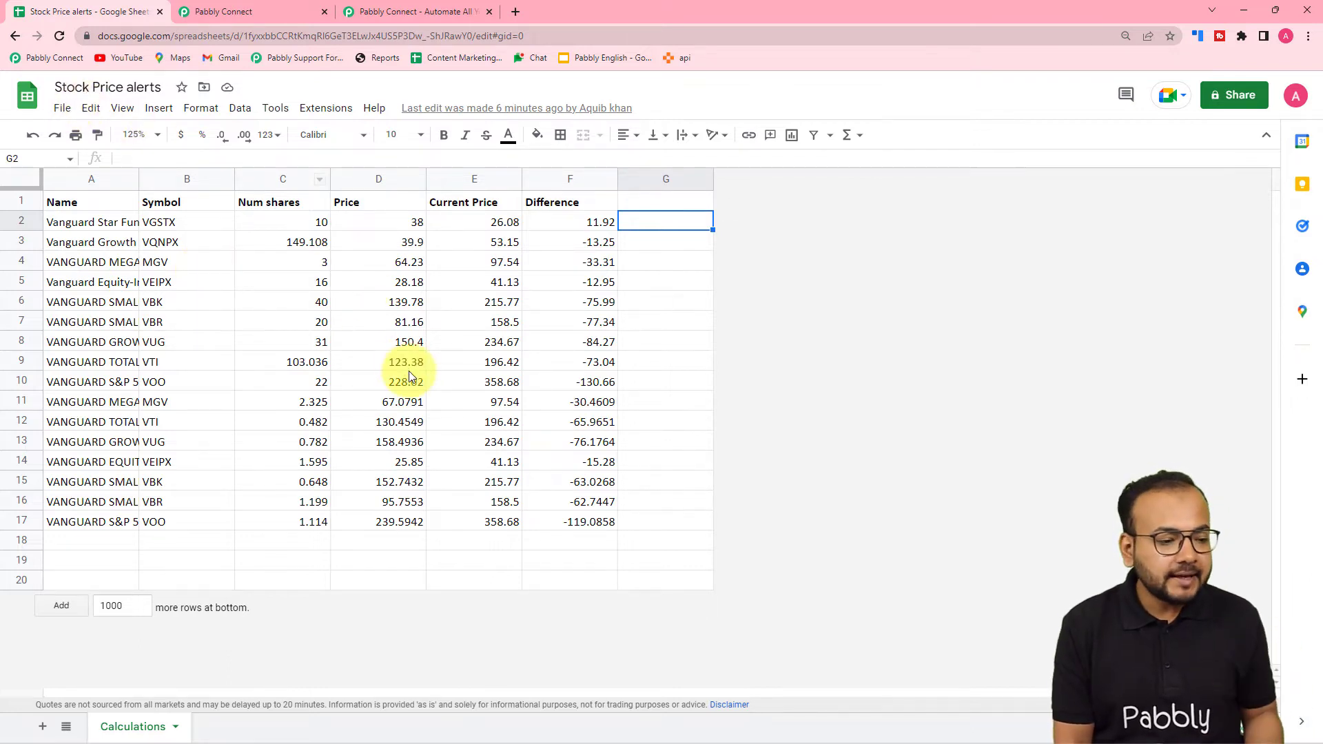
- Inspect the Price cell D2 and Current Price cell E3, and zoom the sheet to 150%
left_click(299, 226)
left_click(366, 226)
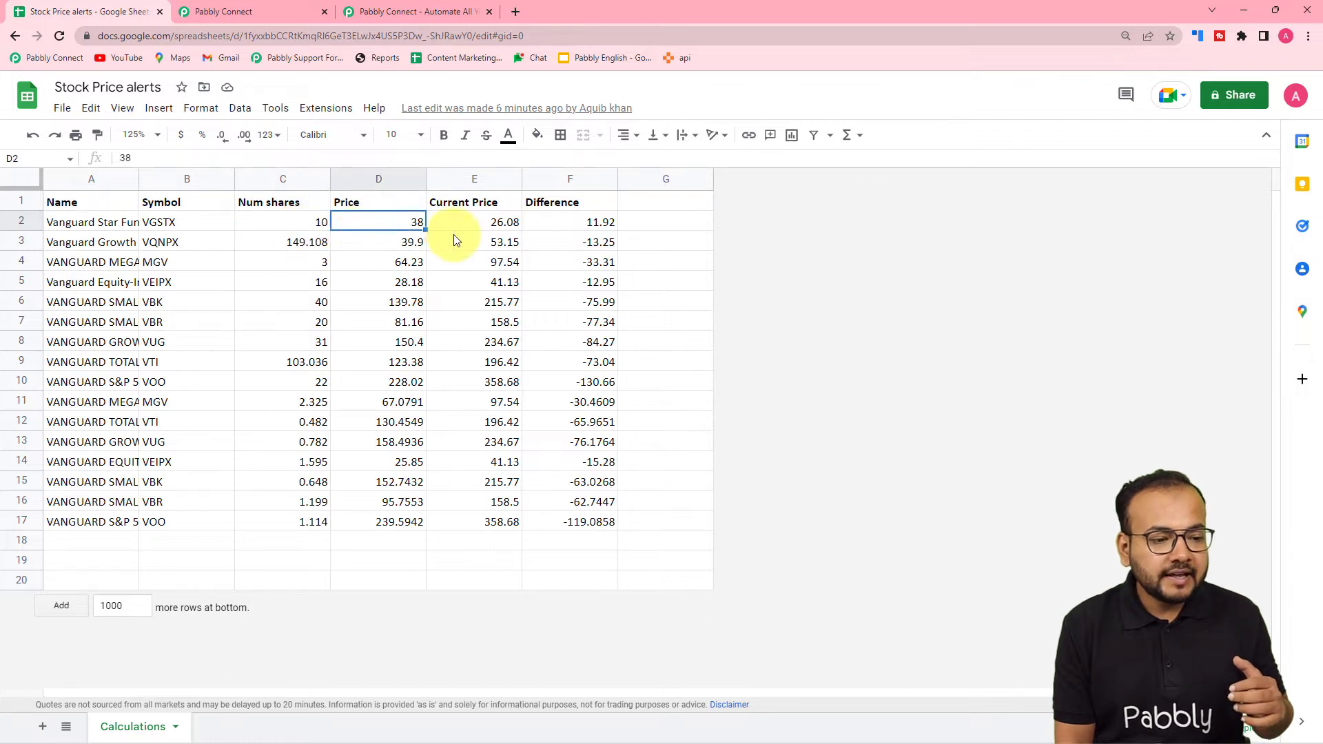
left_click(478, 239)
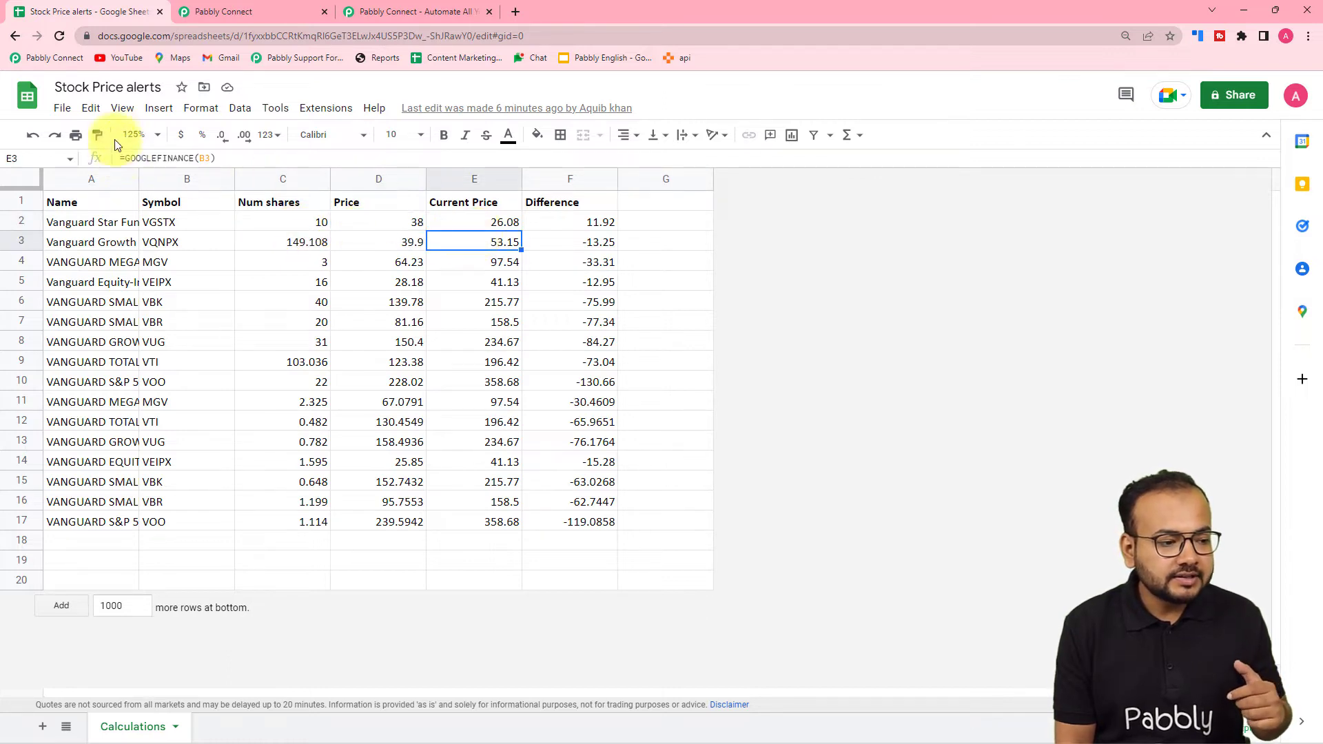
left_click(136, 134)
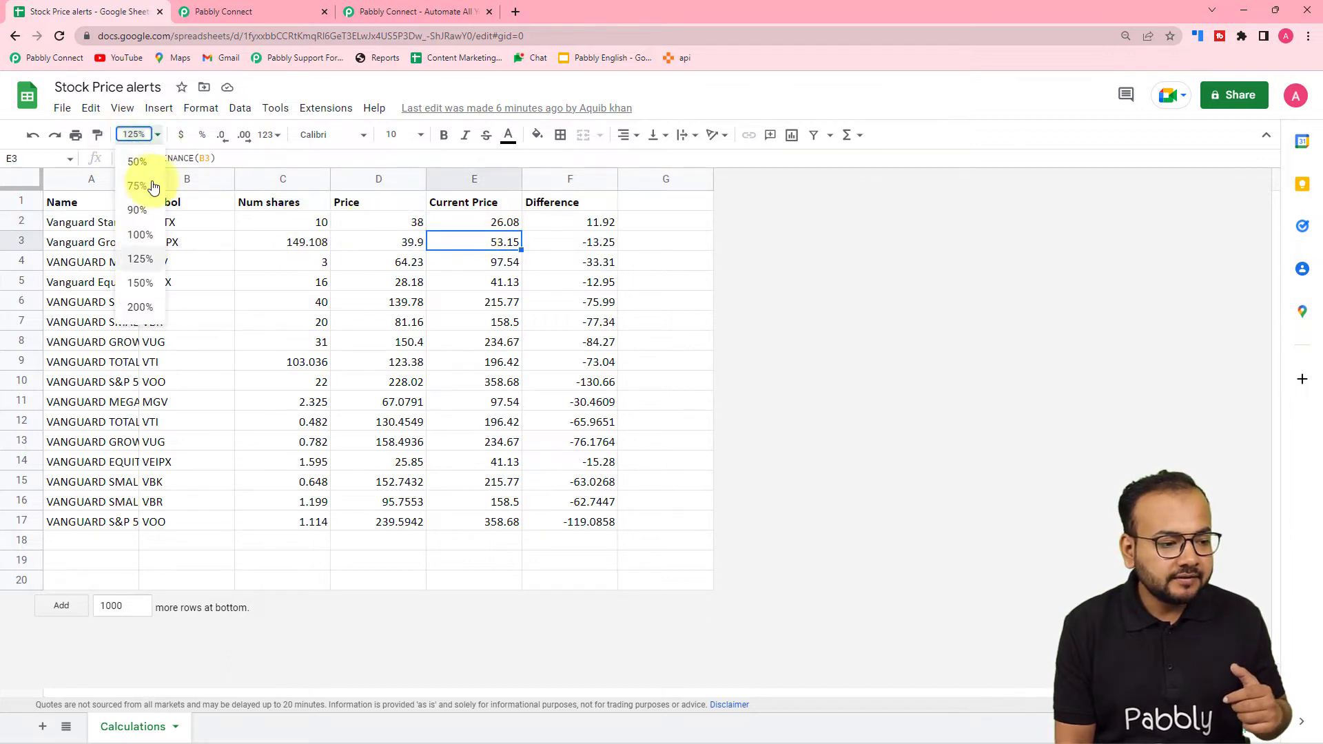
left_click(141, 283)
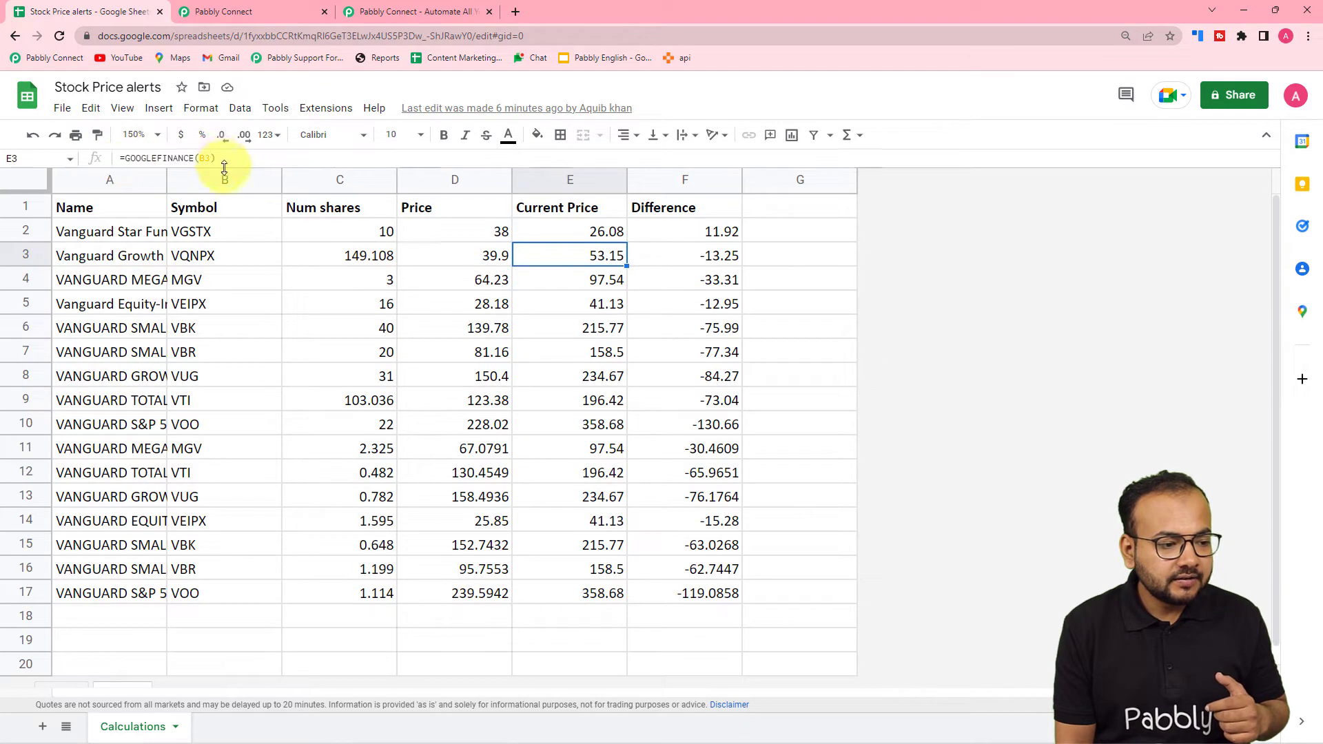
- Expand the formula bar to read the GOOGLEFINANCE formula, then shrink it back to one line
left_click_drag(225, 168, 225, 186)
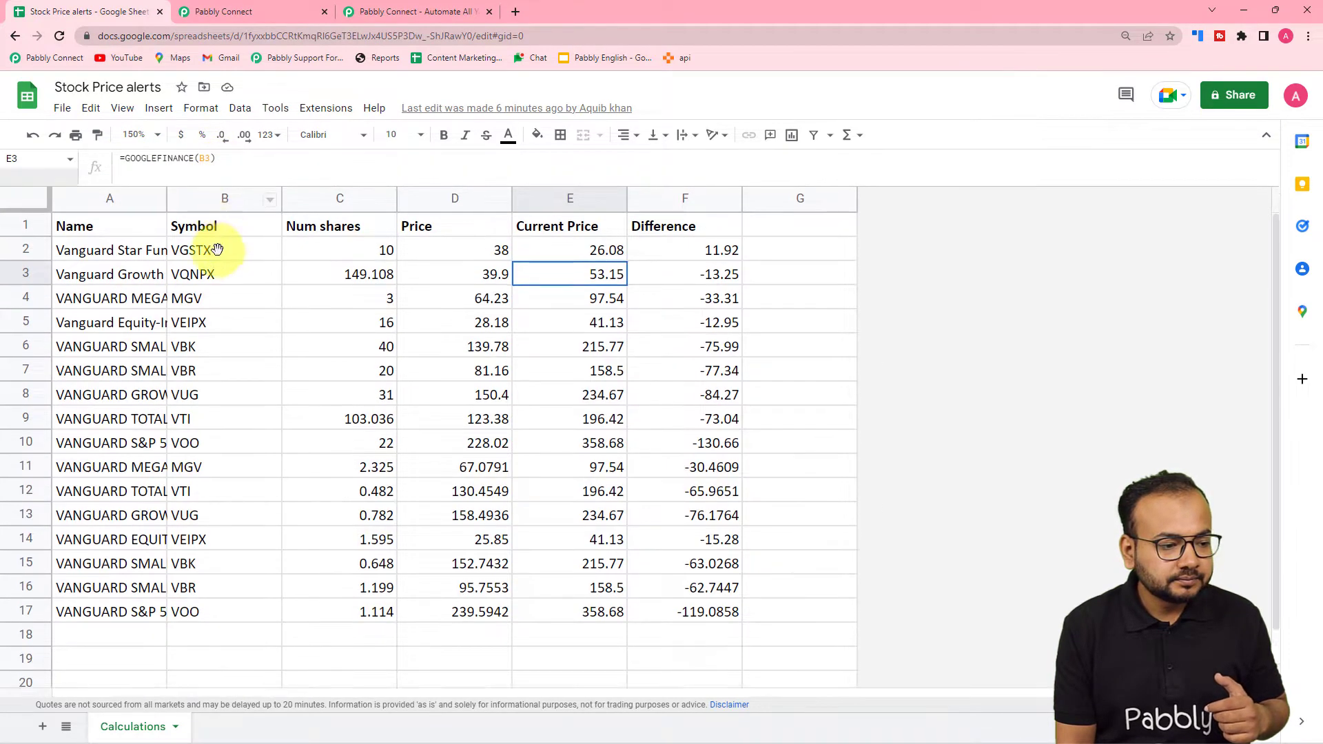
left_click_drag(217, 249, 214, 257)
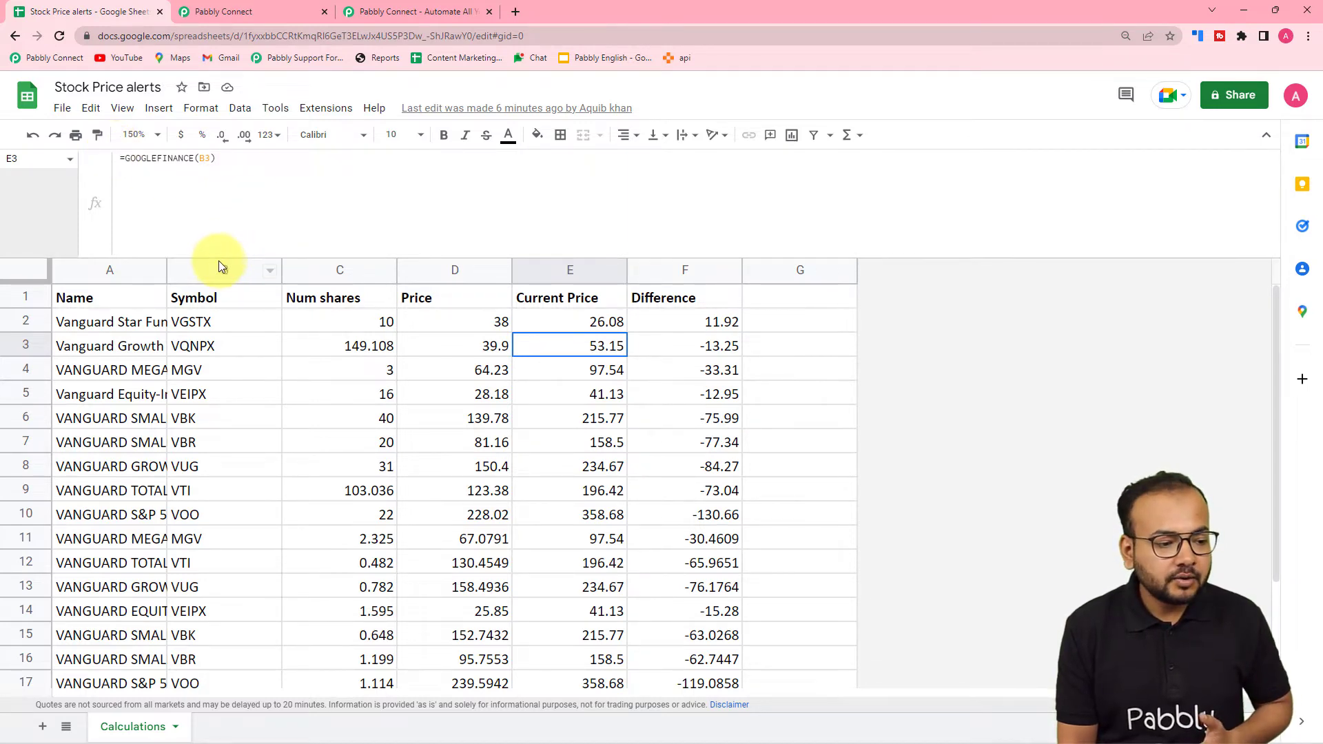
left_click_drag(216, 260, 250, 154)
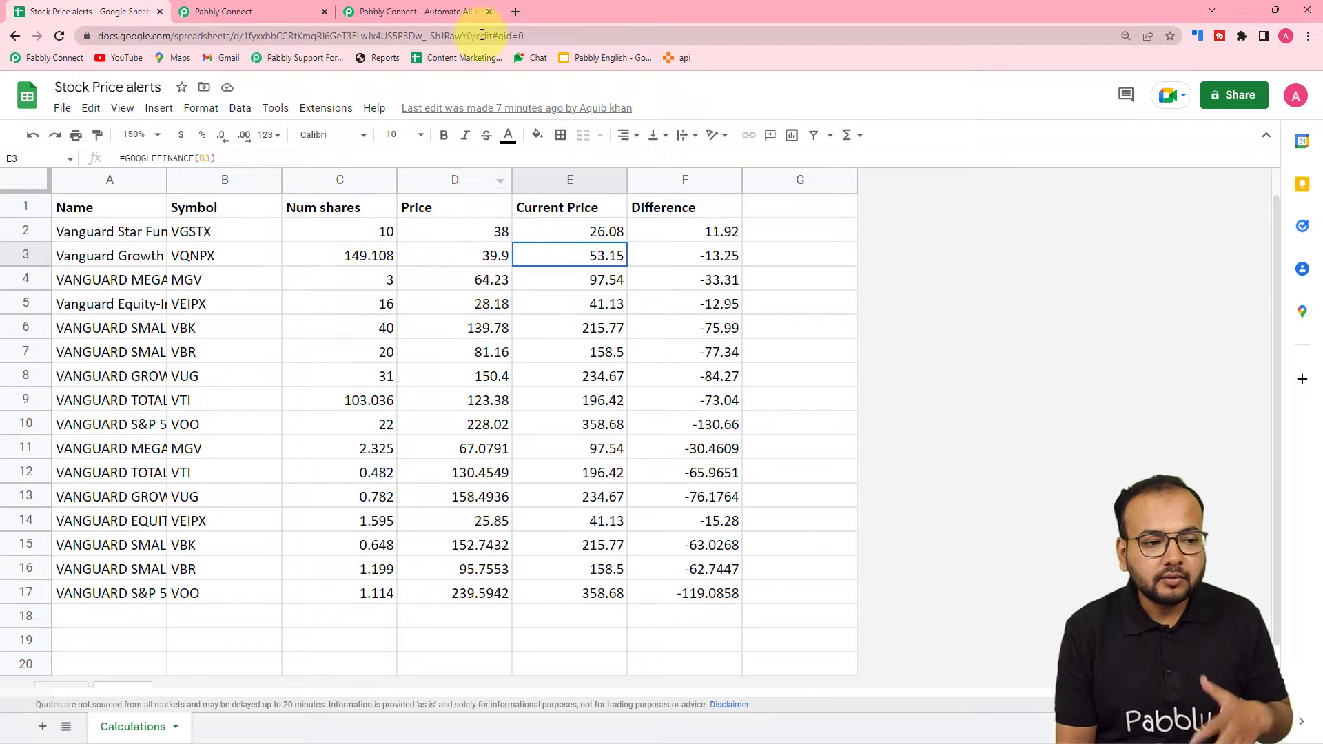
- Cycle through the browser tabs and end on the workflow's trigger card in Pabbly Connect
left_click(423, 14)
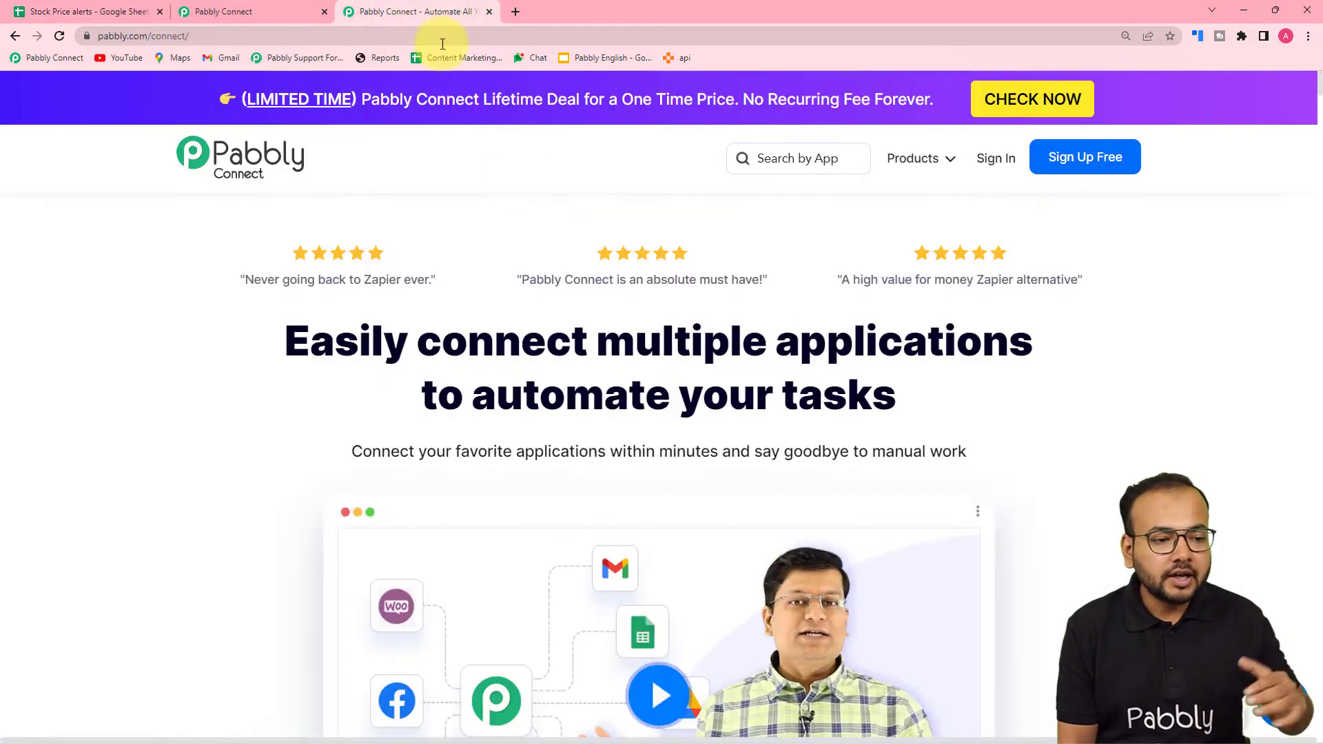
left_click(321, 14)
scroll(254, 235, "up", 2)
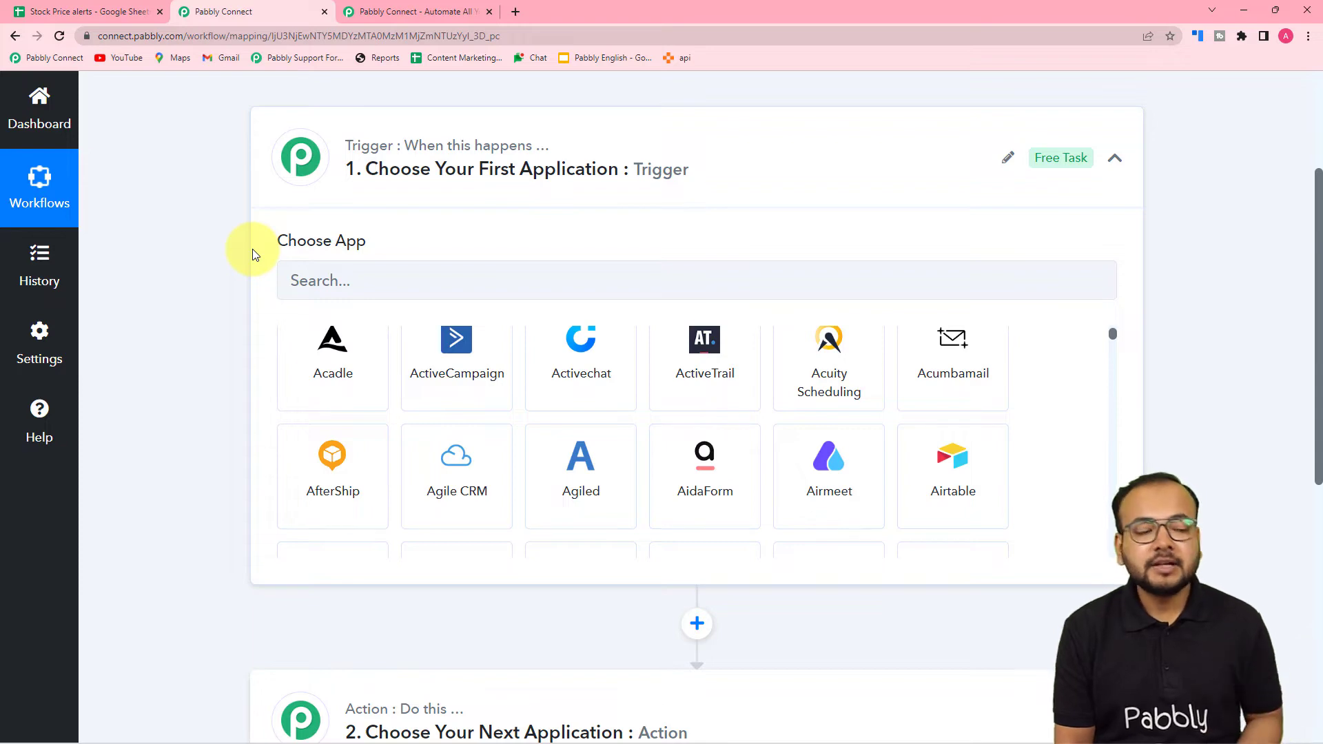
left_click(102, 12)
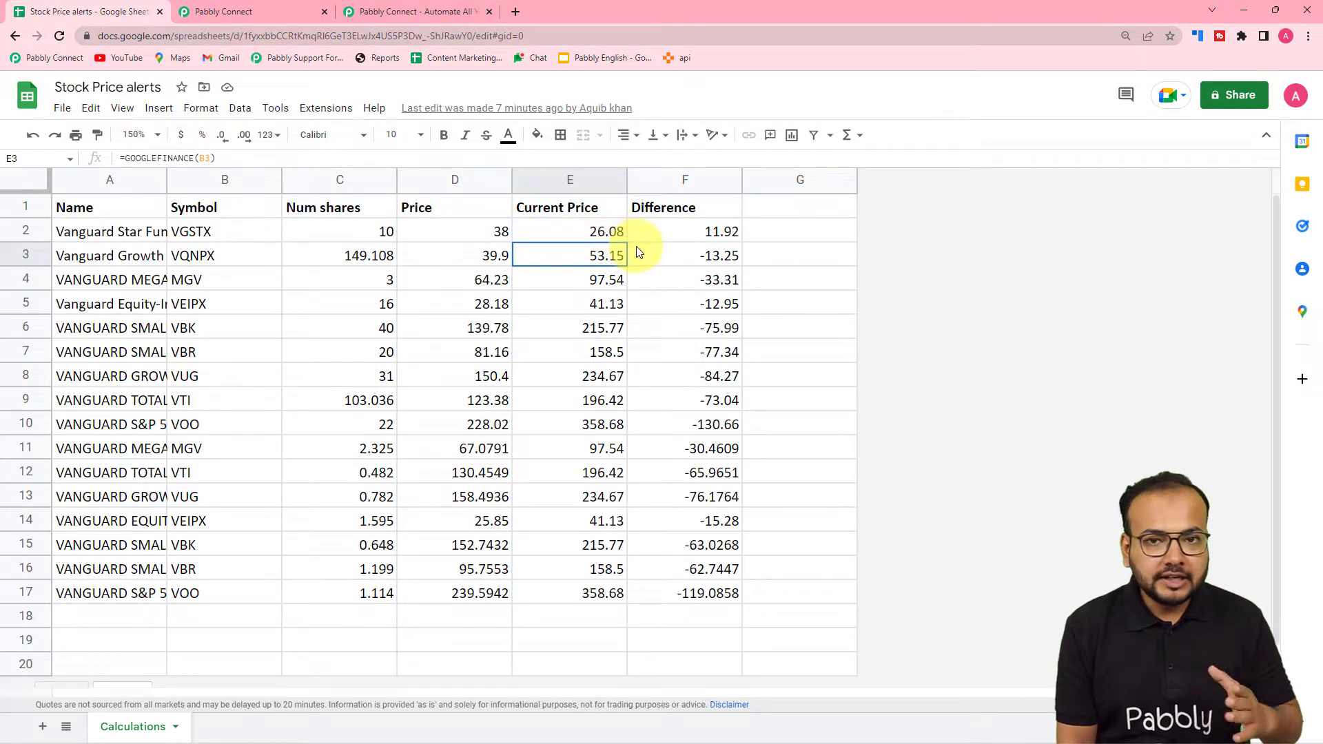
left_click(274, 17)
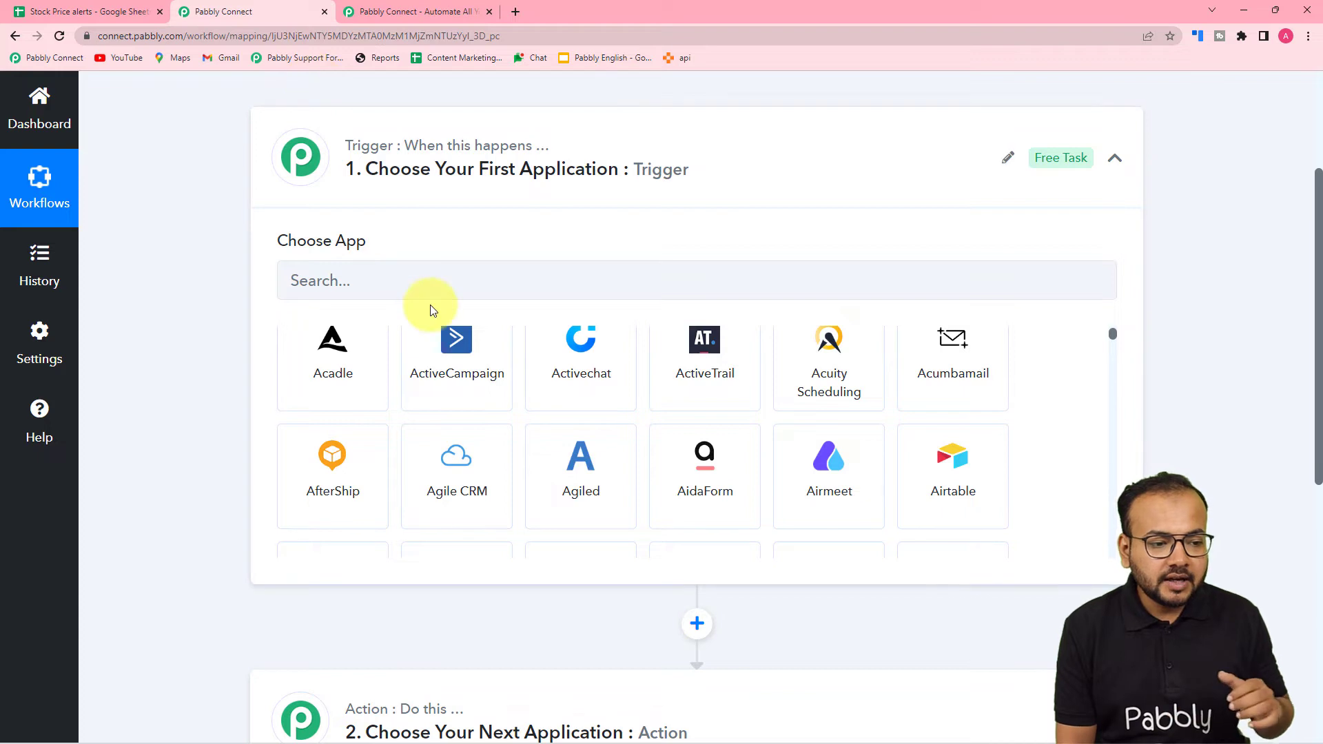
scroll(502, 280, "up", 2)
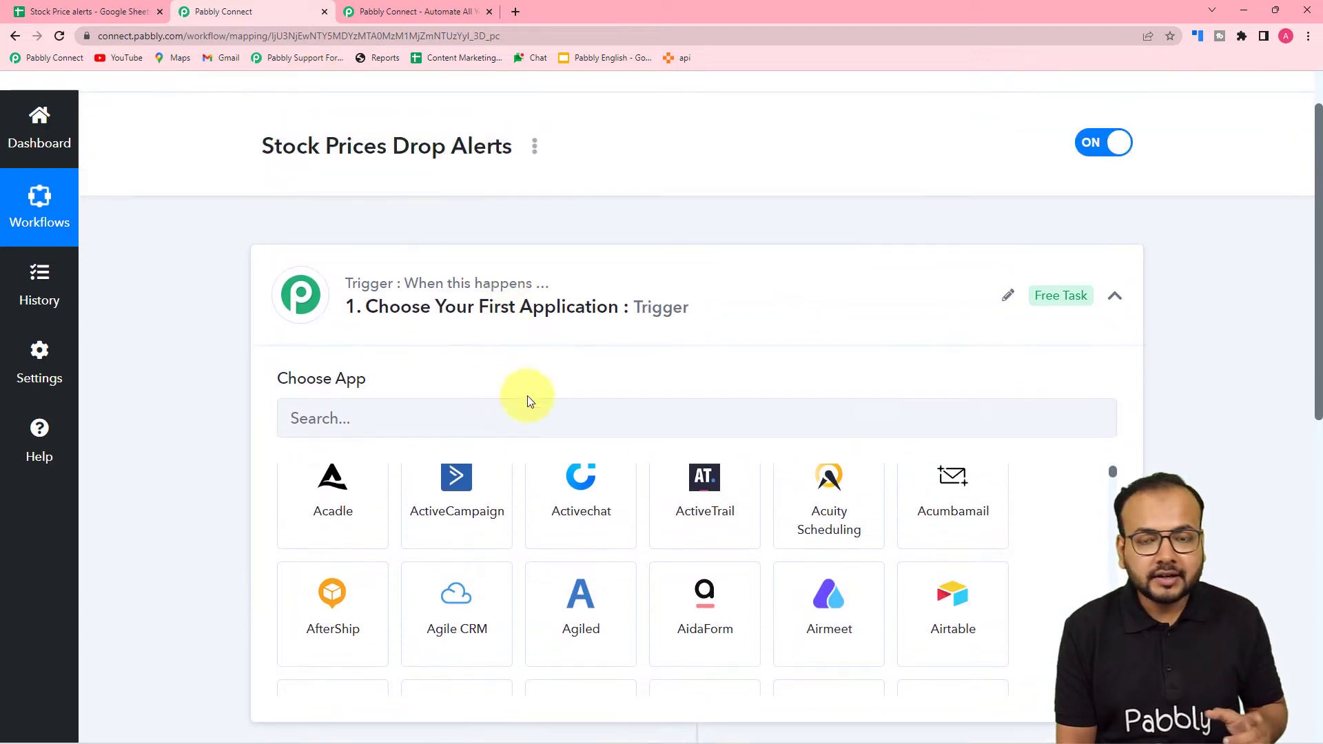
- Search 'sch' and choose Schedule as the trigger app
left_click(509, 417)
type("sch")
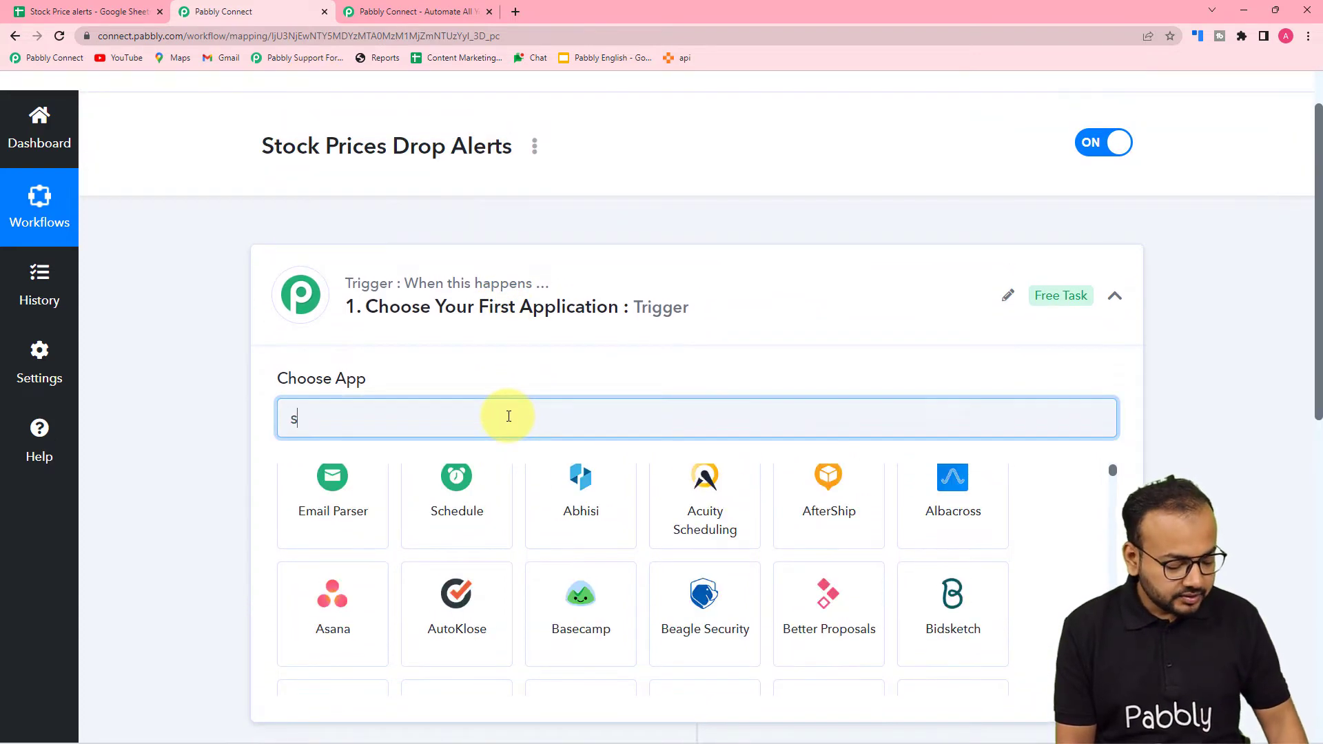
left_click(331, 531)
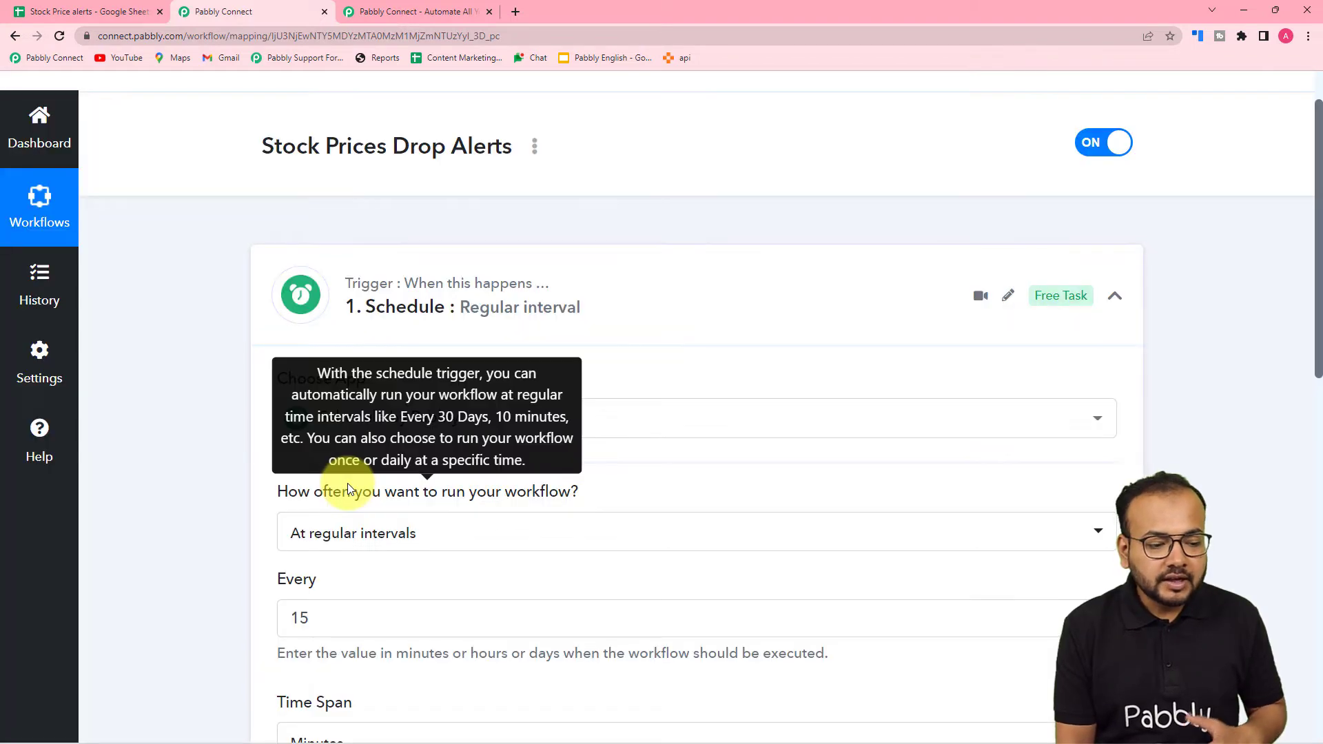
scroll(348, 482, "down", 1)
scroll(240, 449, "down", 3)
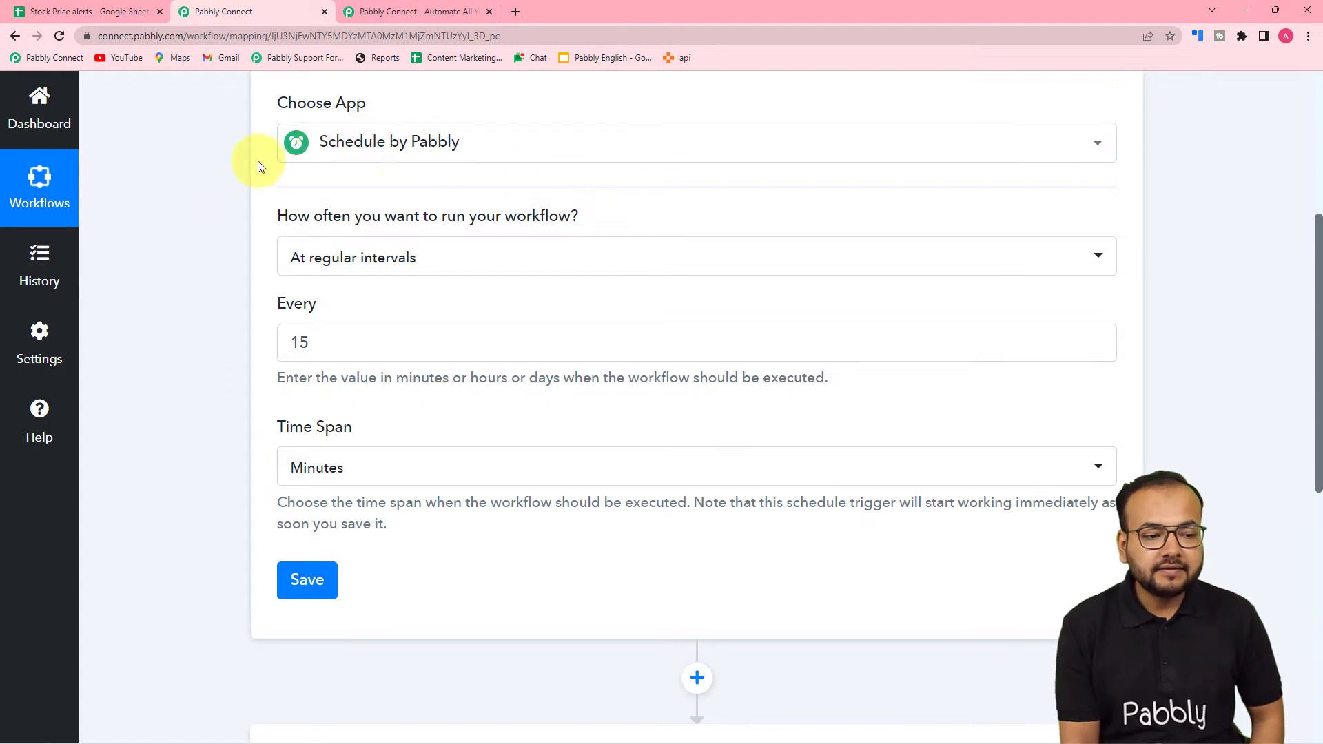
- Save the schedule as At Regular Intervals, every 15 Minutes
mouse_move(346, 226)
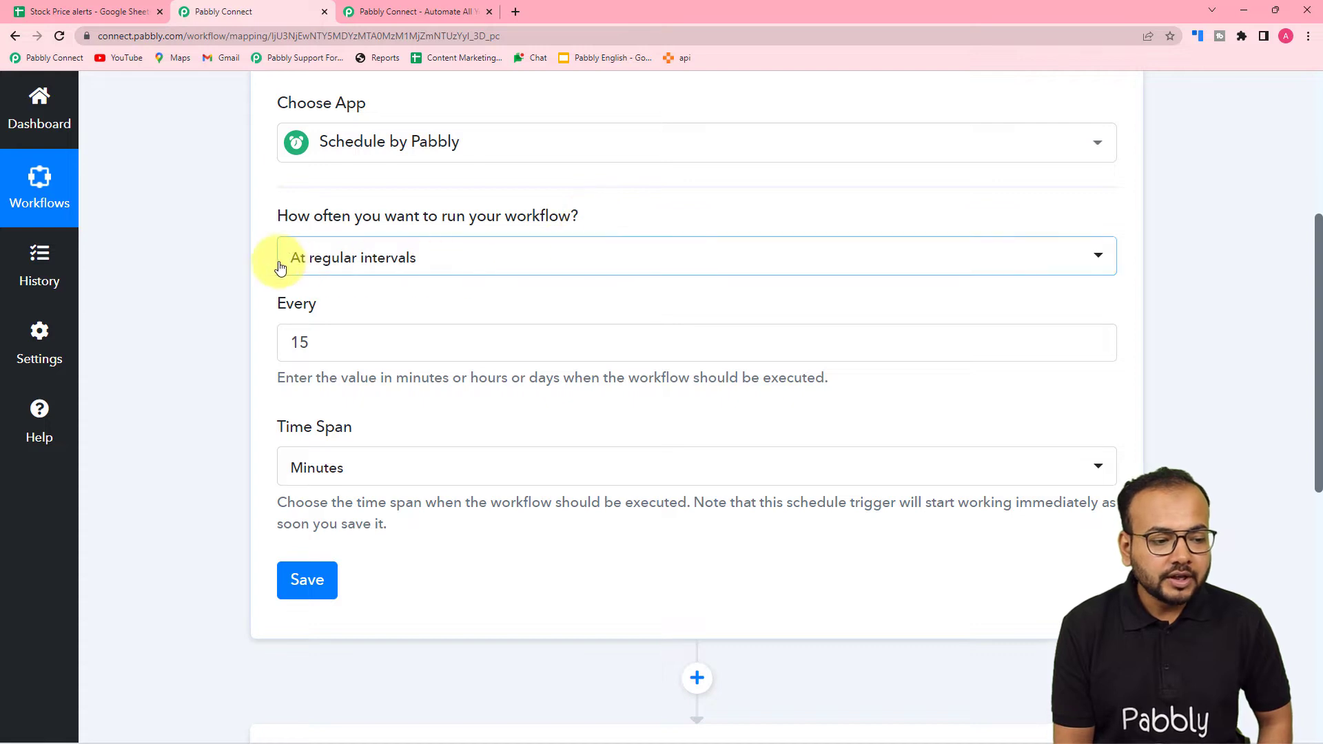
left_click(371, 273)
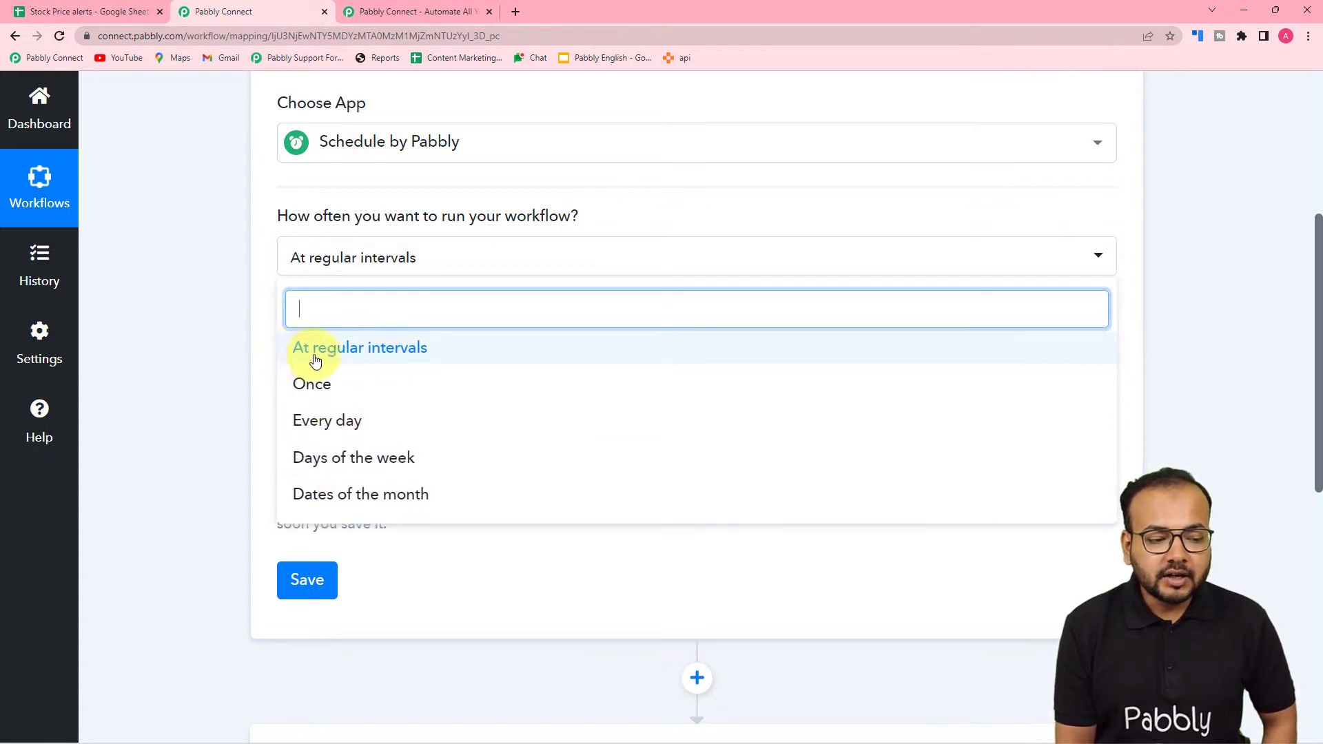
left_click(339, 357)
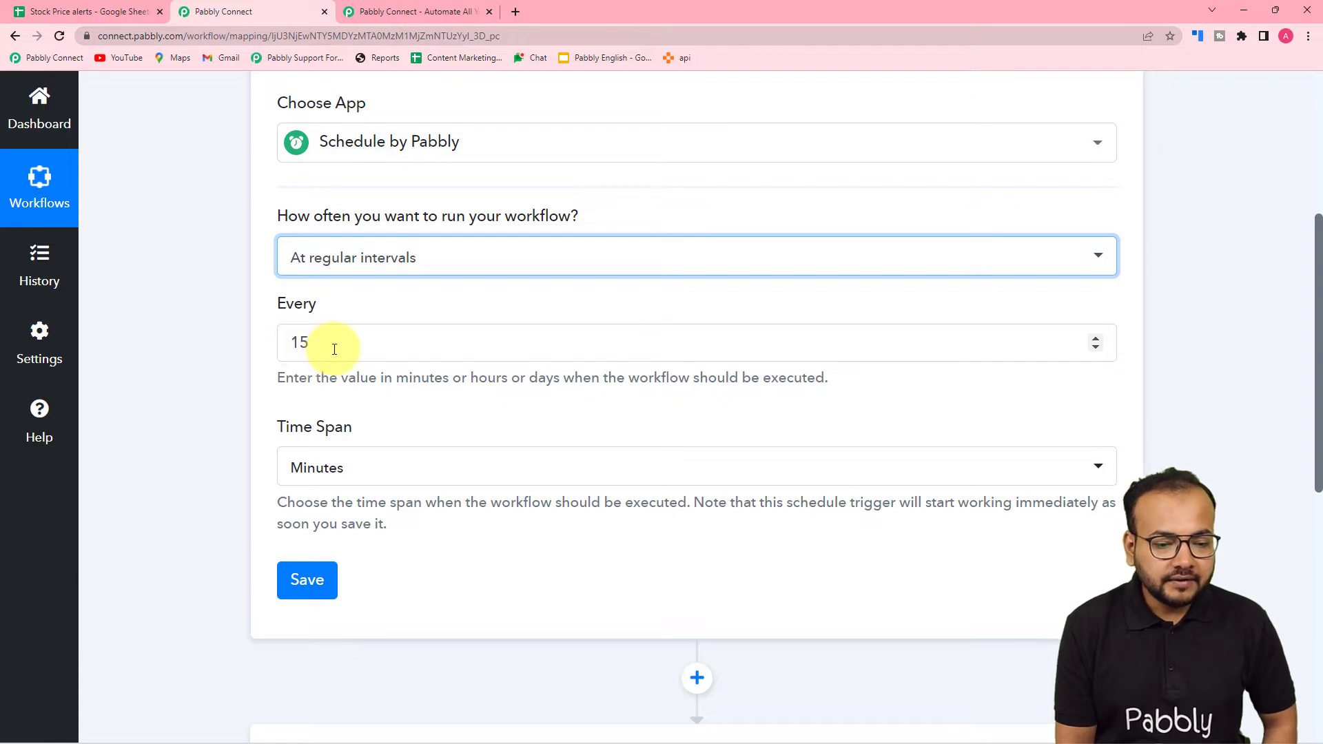
scroll(334, 348, "down", 2)
left_click(378, 338)
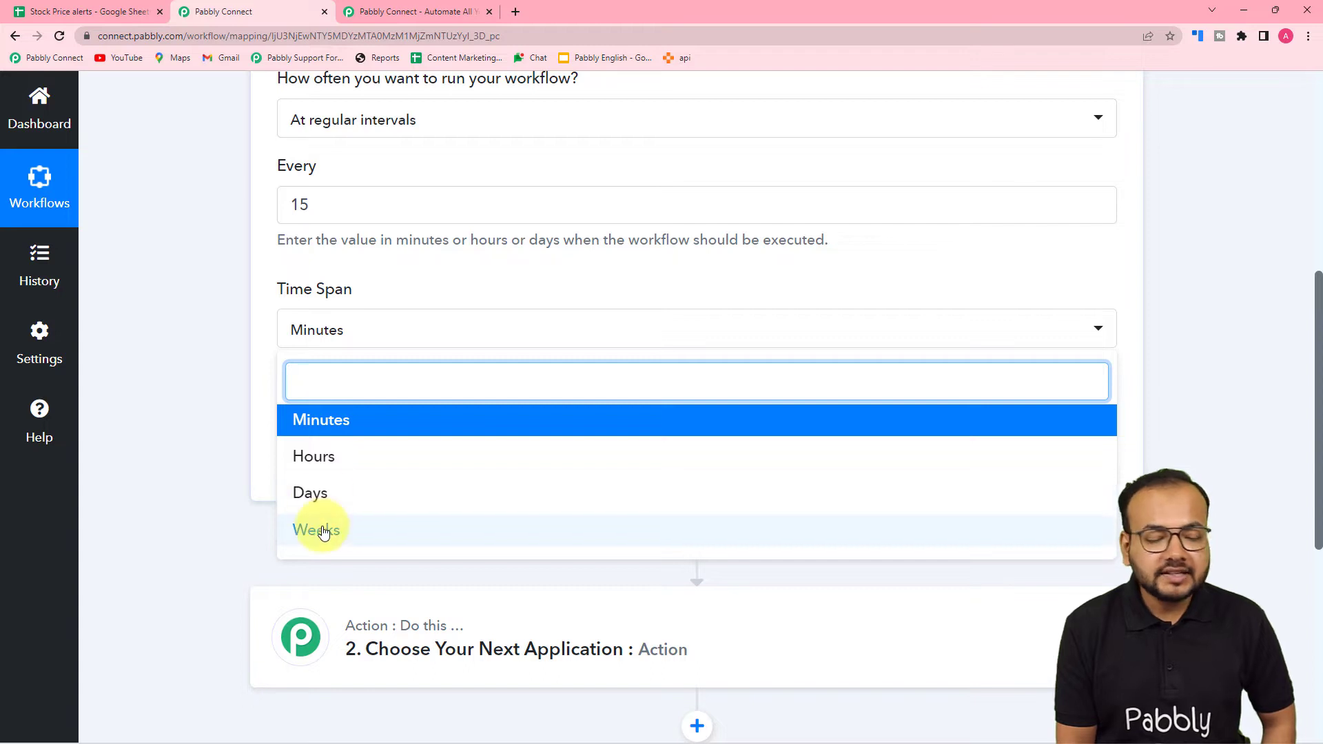
left_click(319, 422)
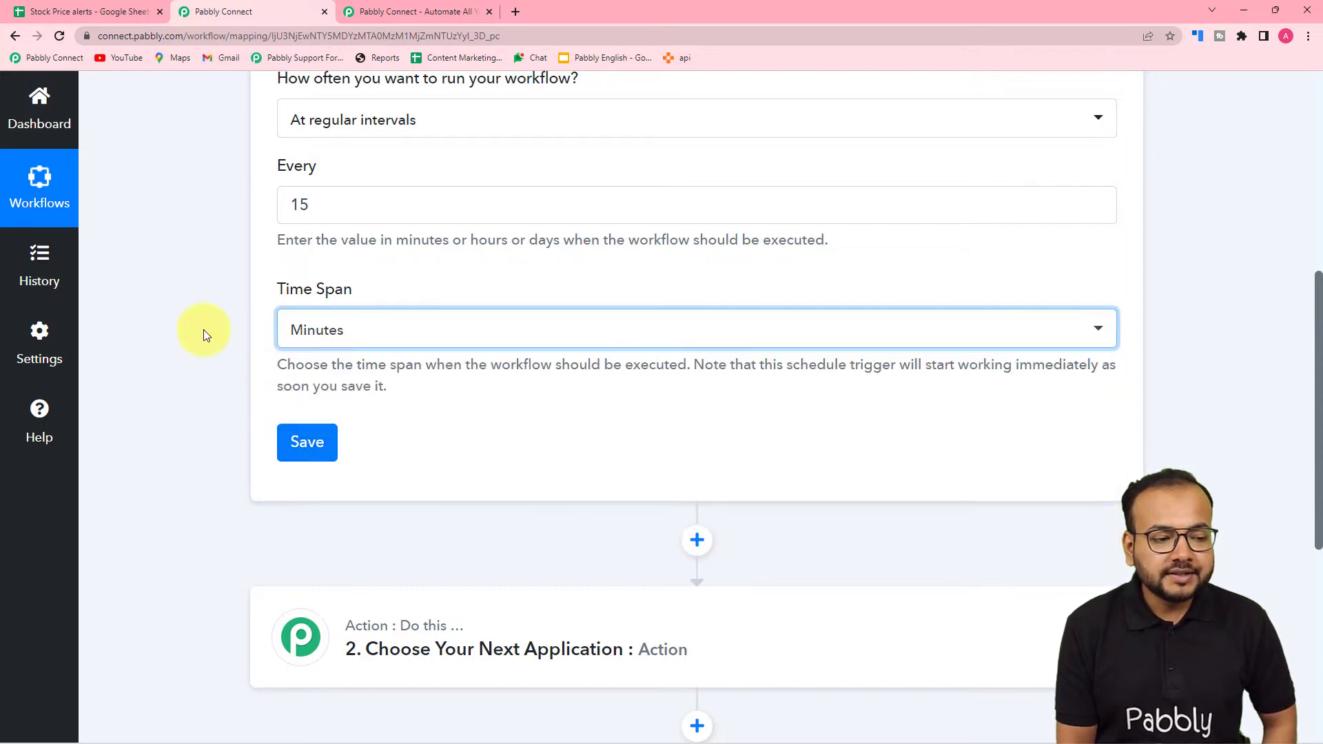
left_click(303, 442)
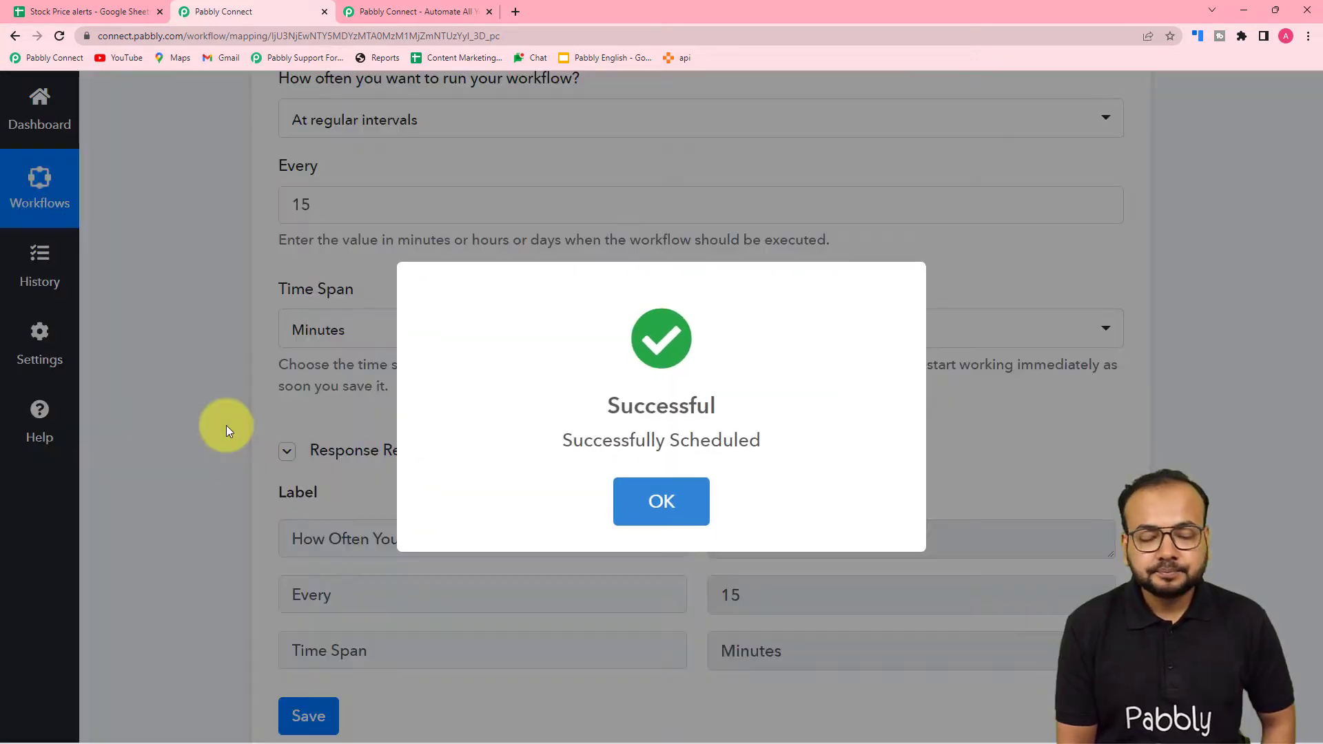
- Dismiss the confirmation and expand the 'Choose Your Next Application' action step
left_click(226, 424)
scroll(226, 425, "down", 2)
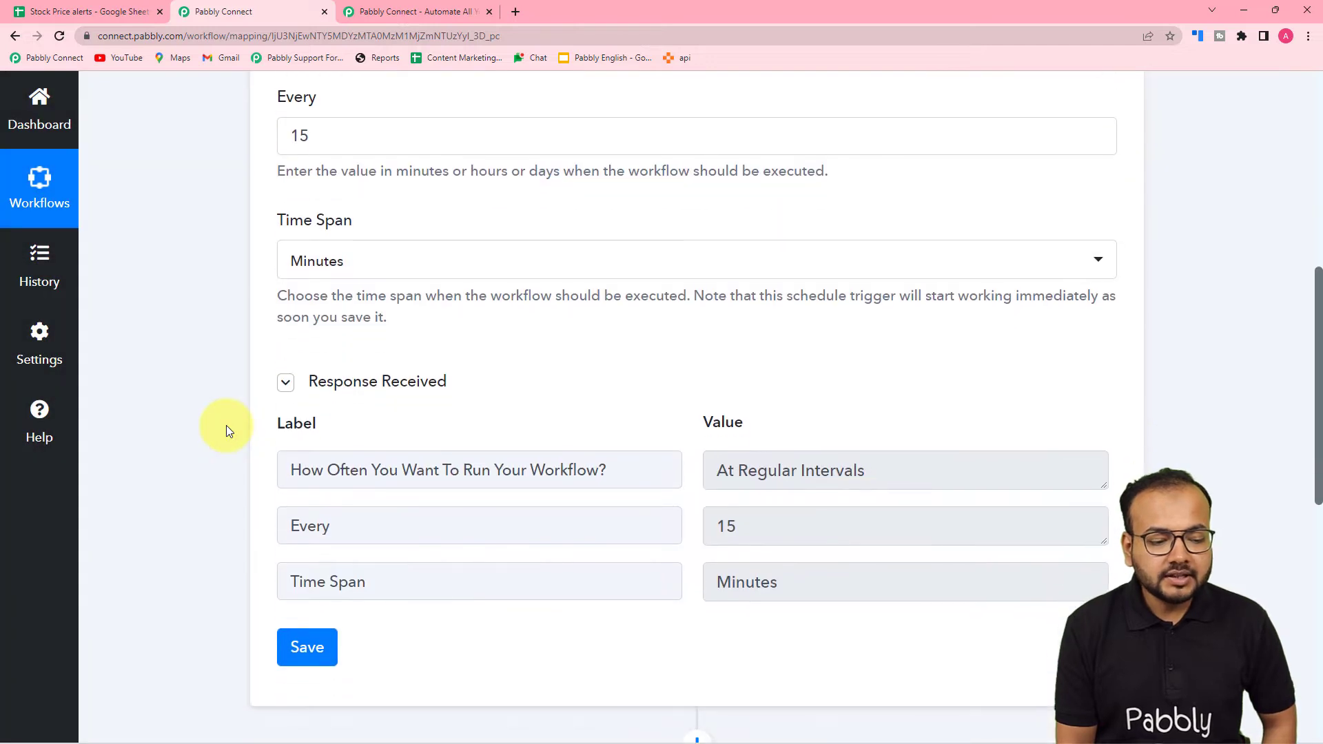
scroll(226, 425, "down", 1)
scroll(685, 331, "down", 1)
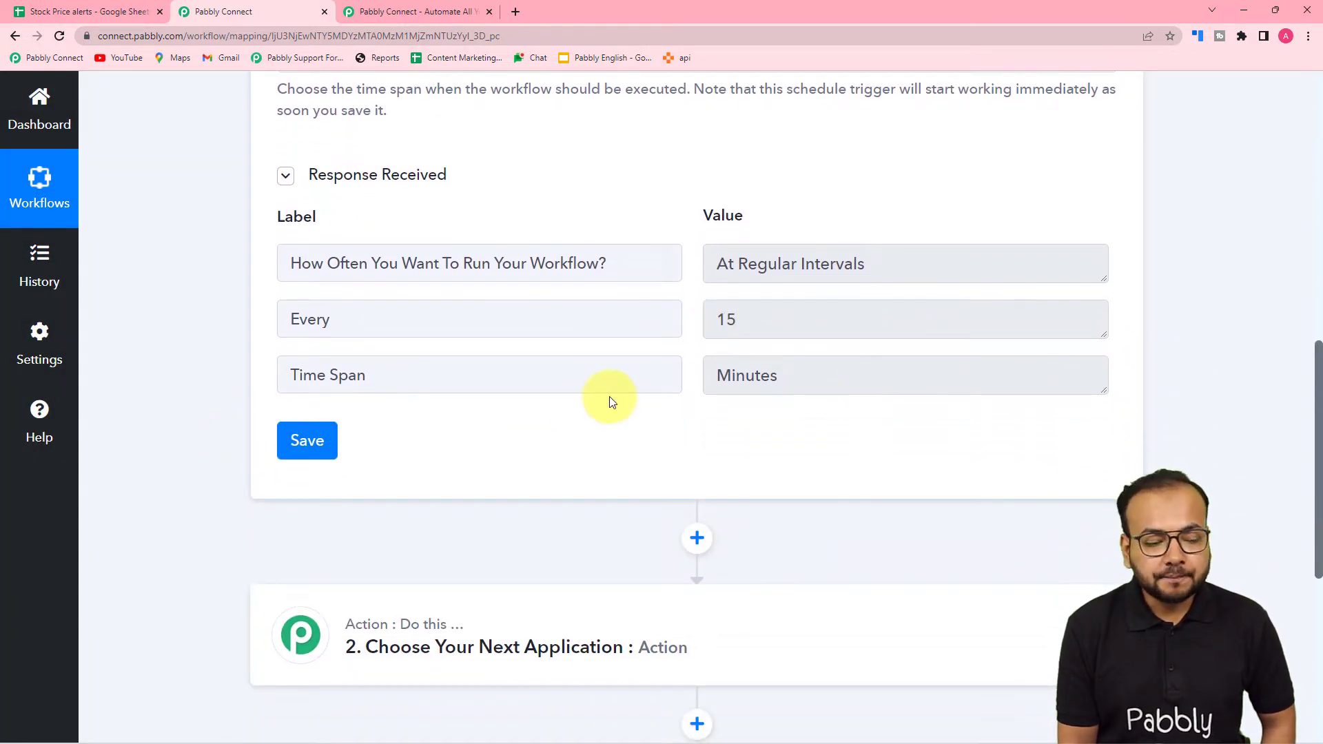
scroll(609, 402, "down", 3)
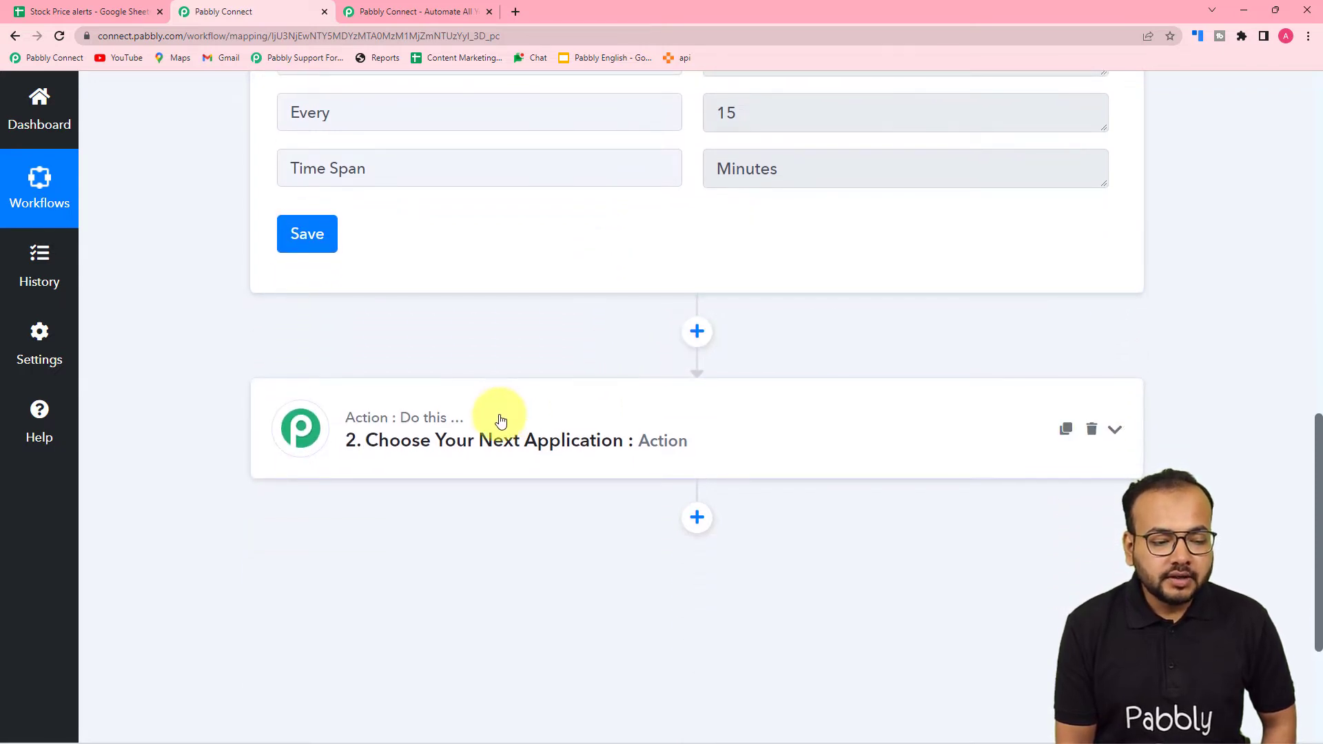
left_click(501, 420)
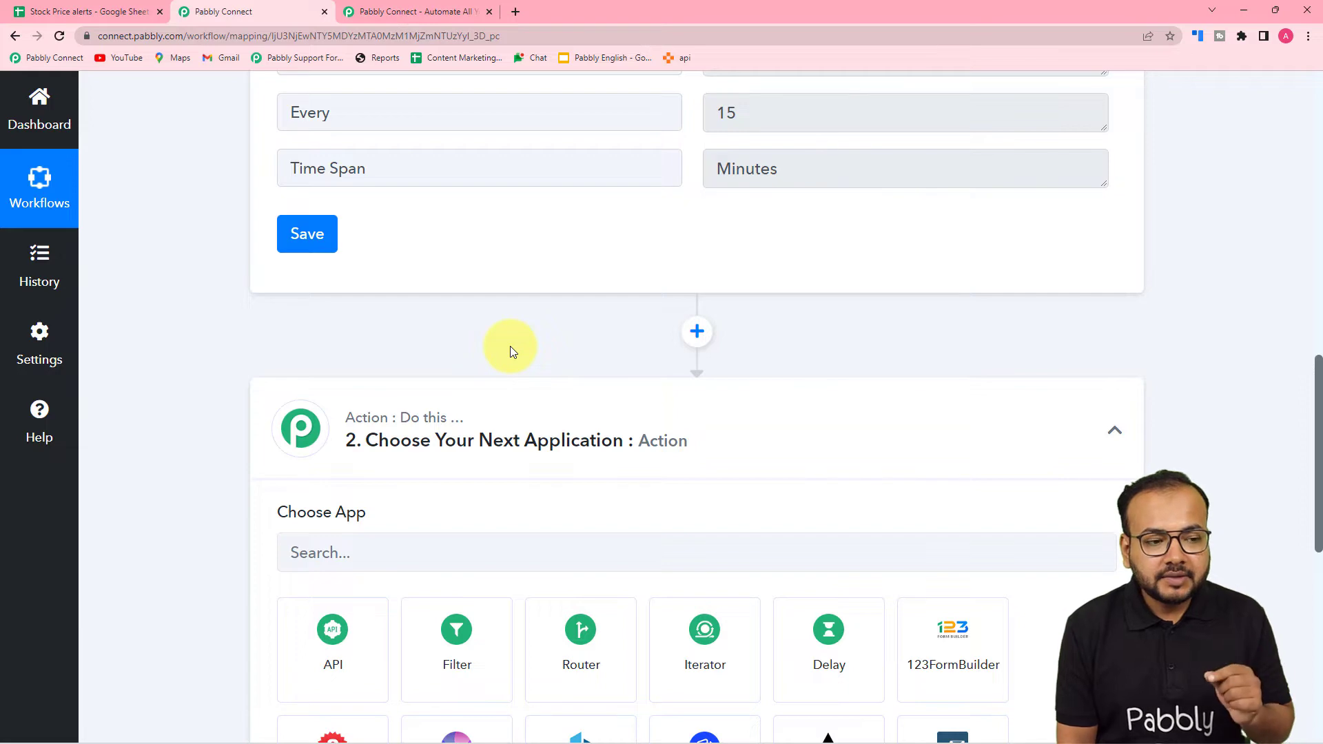
- Glance at the Stock Price alerts spreadsheet and return to the workflow editor
scroll(510, 352, "up", 3)
left_click(134, 13)
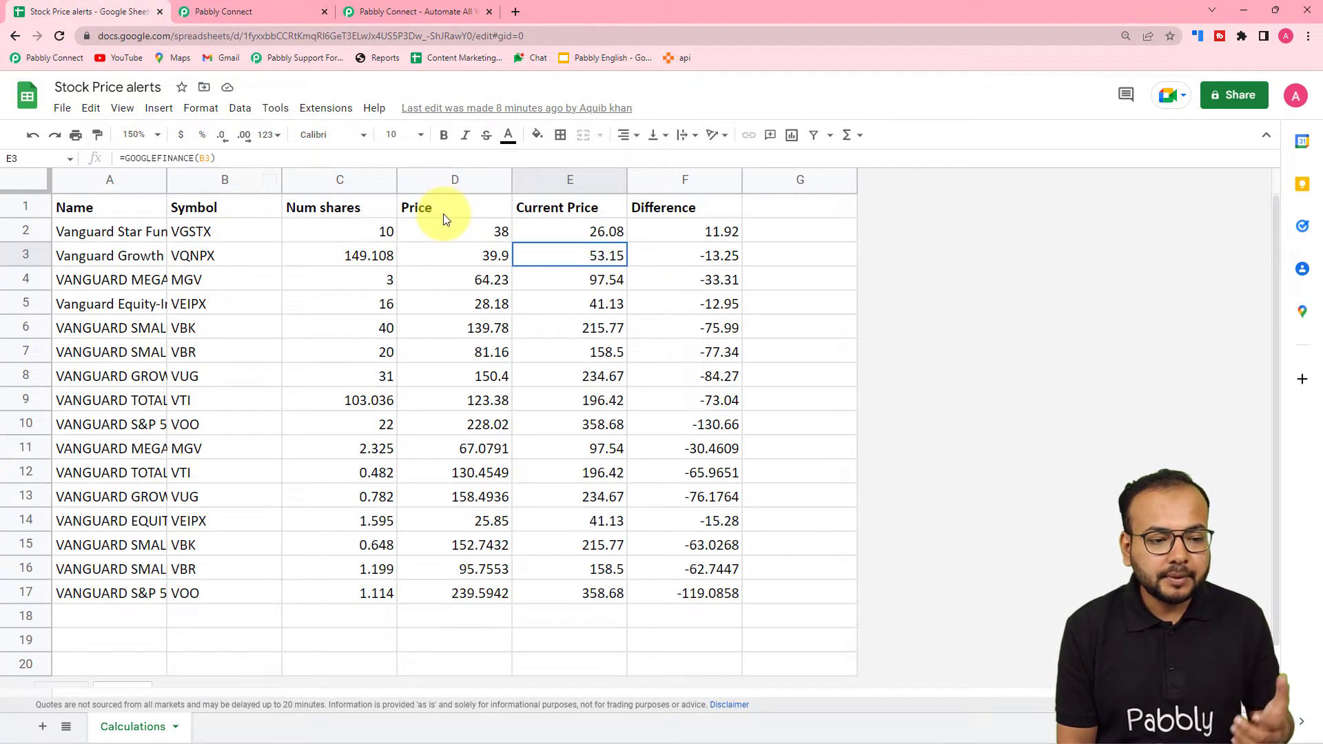
left_click(421, 11)
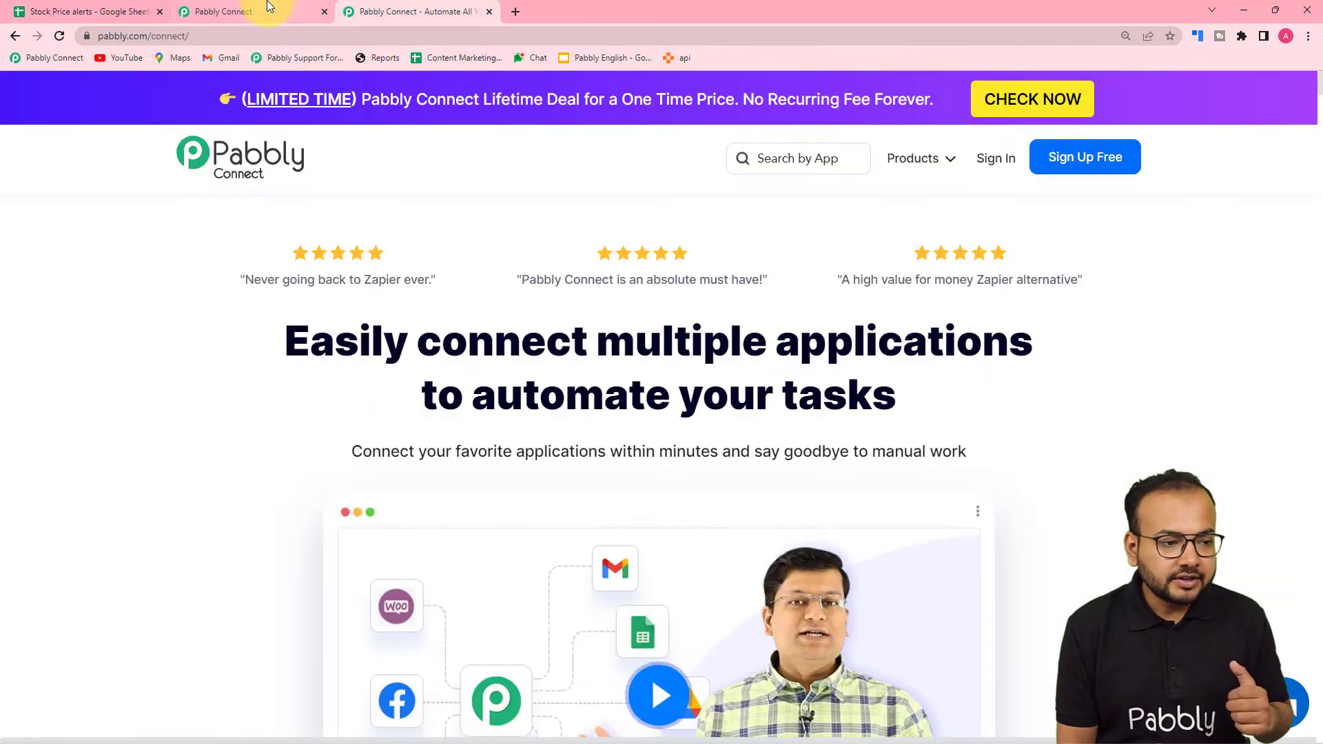
left_click(268, 7)
scroll(175, 403, "down", 5)
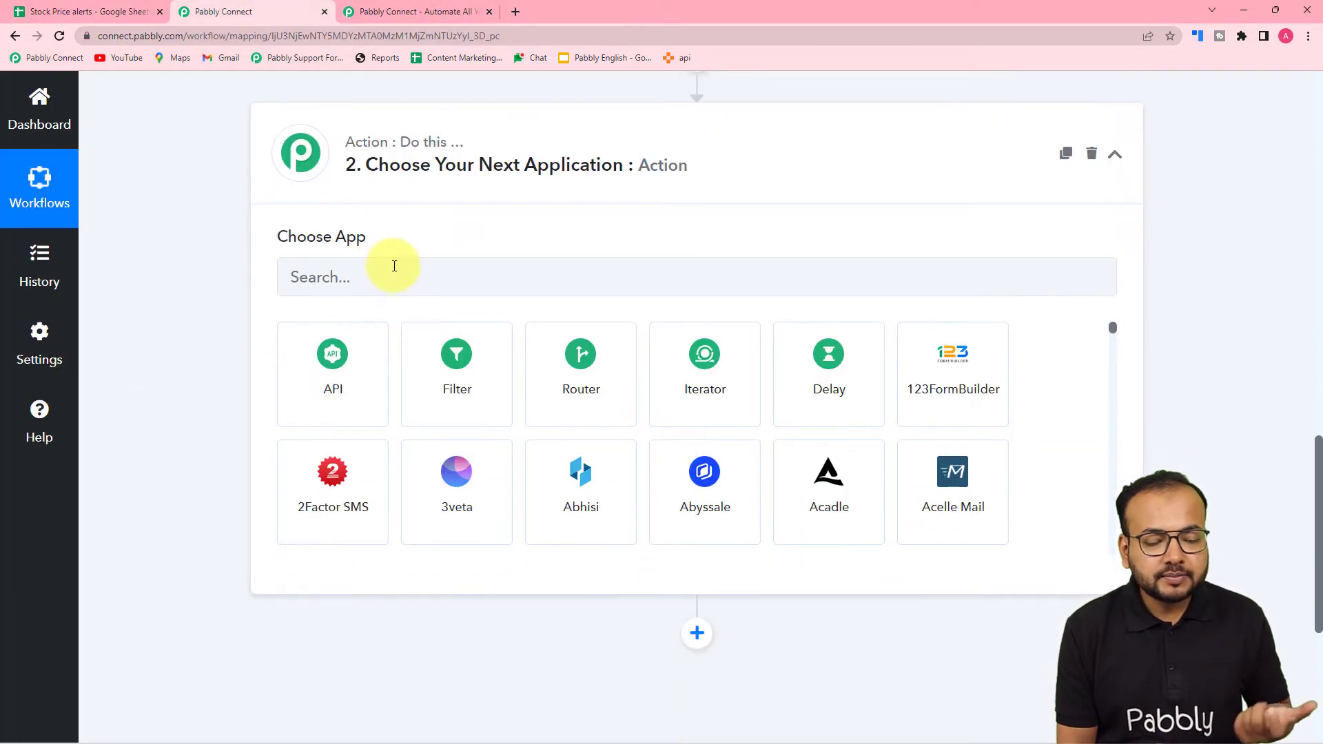
- Search 'goo' and choose Google Sheets as the action app
left_click(413, 288)
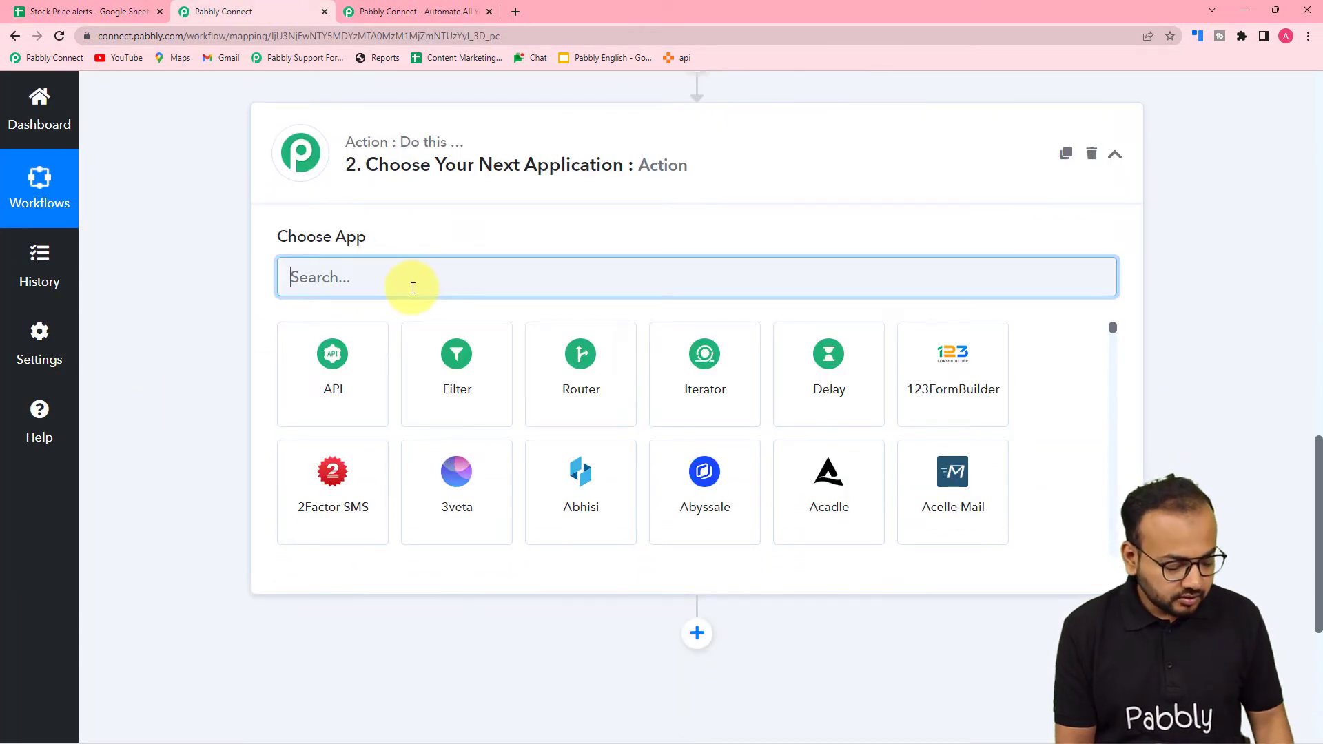
type("goo")
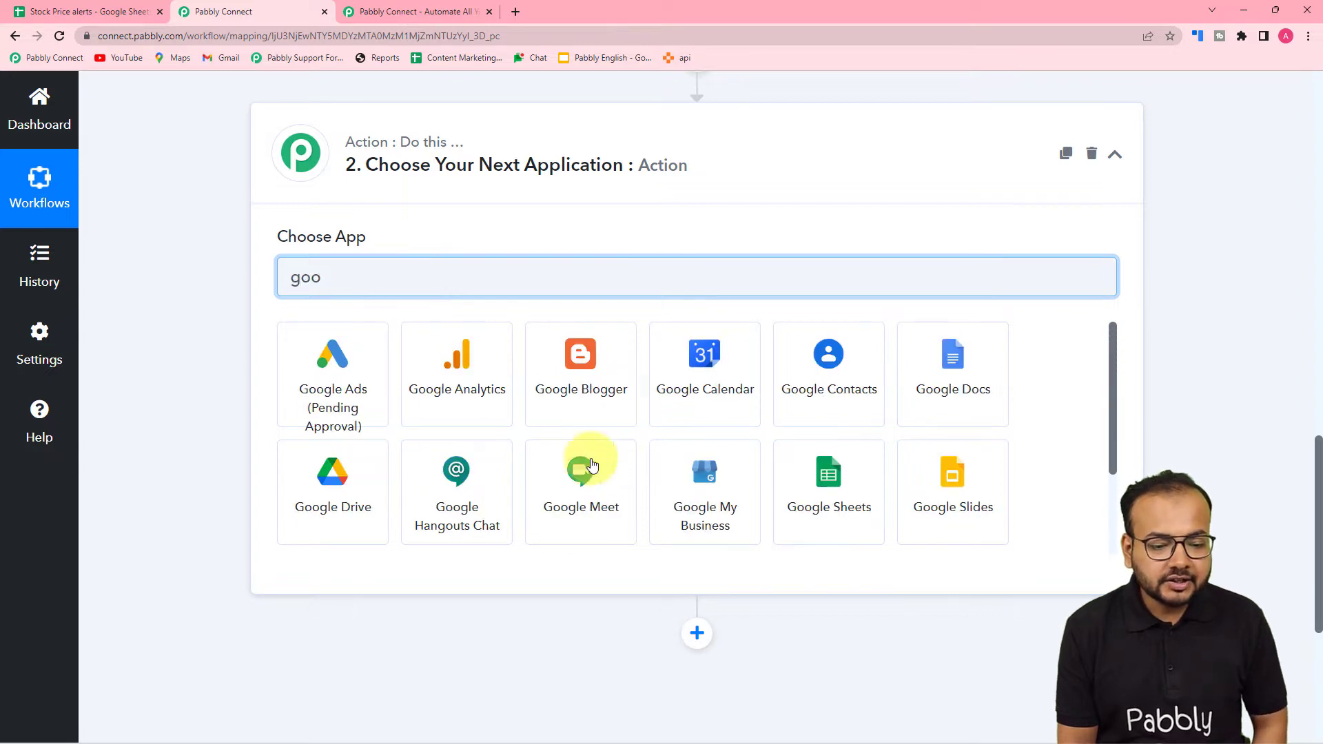
left_click(814, 488)
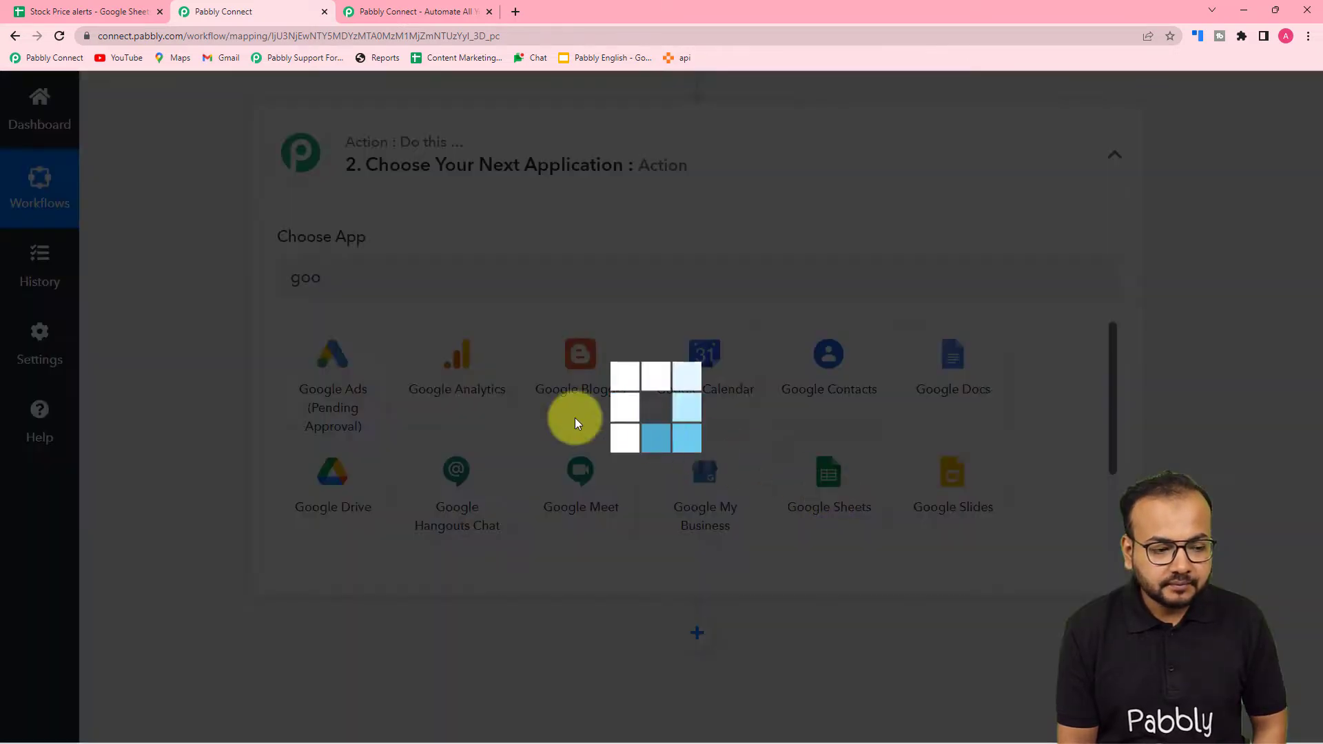
scroll(236, 335, "down", 1)
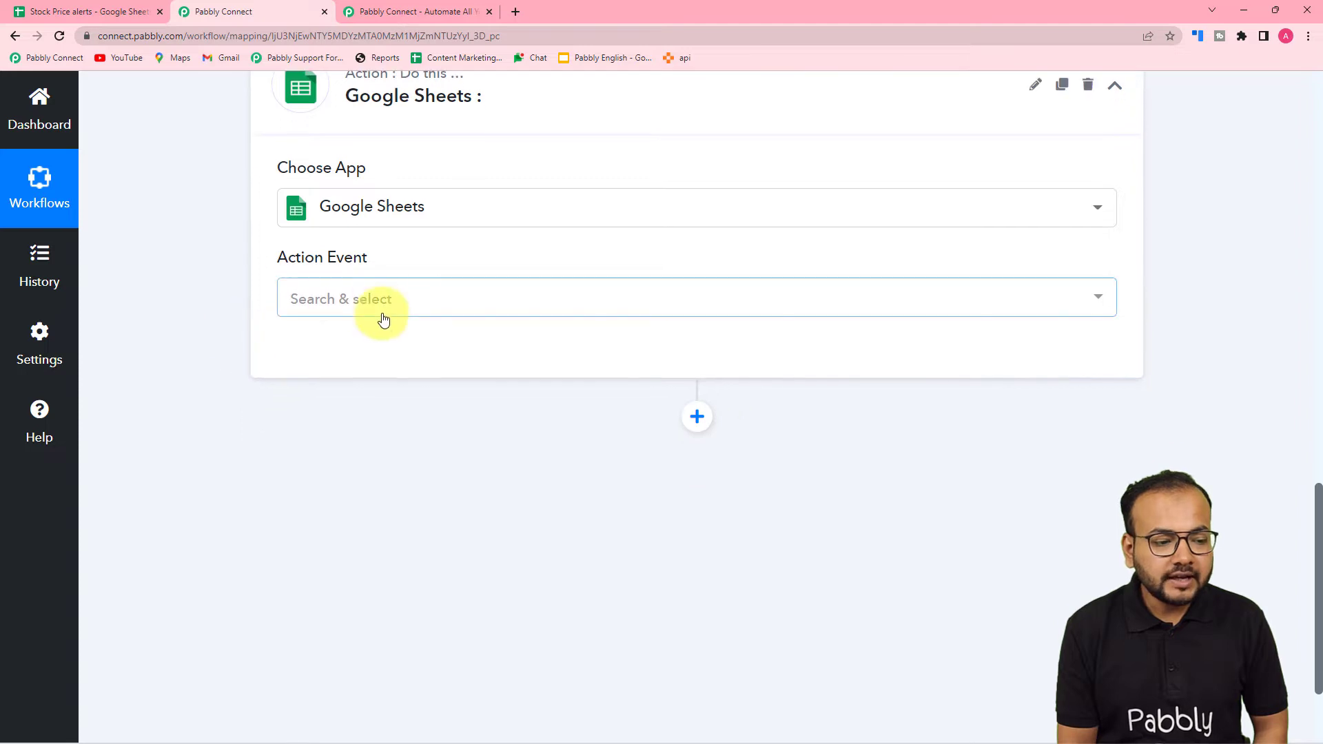
- Set the action event to Get Row(s) and start adding a new connection
left_click(376, 314)
scroll(352, 483, "down", 2)
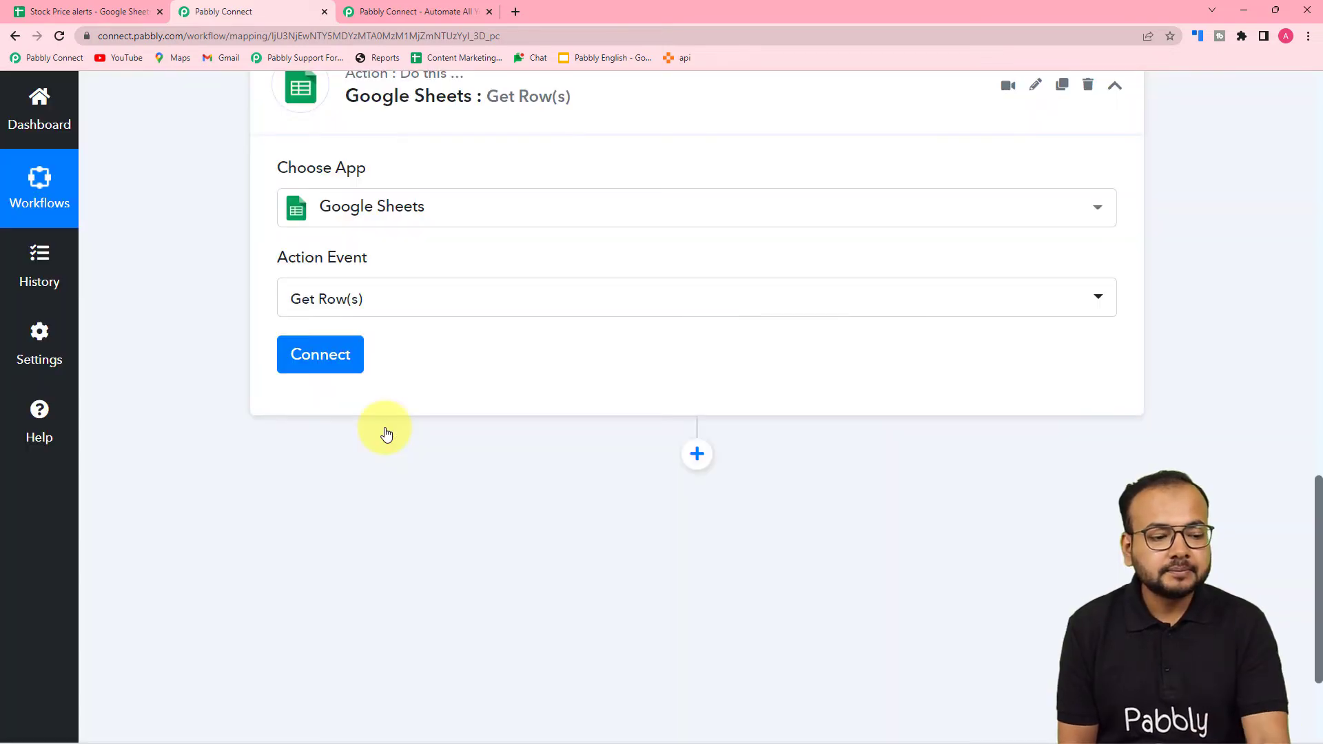
left_click(320, 357)
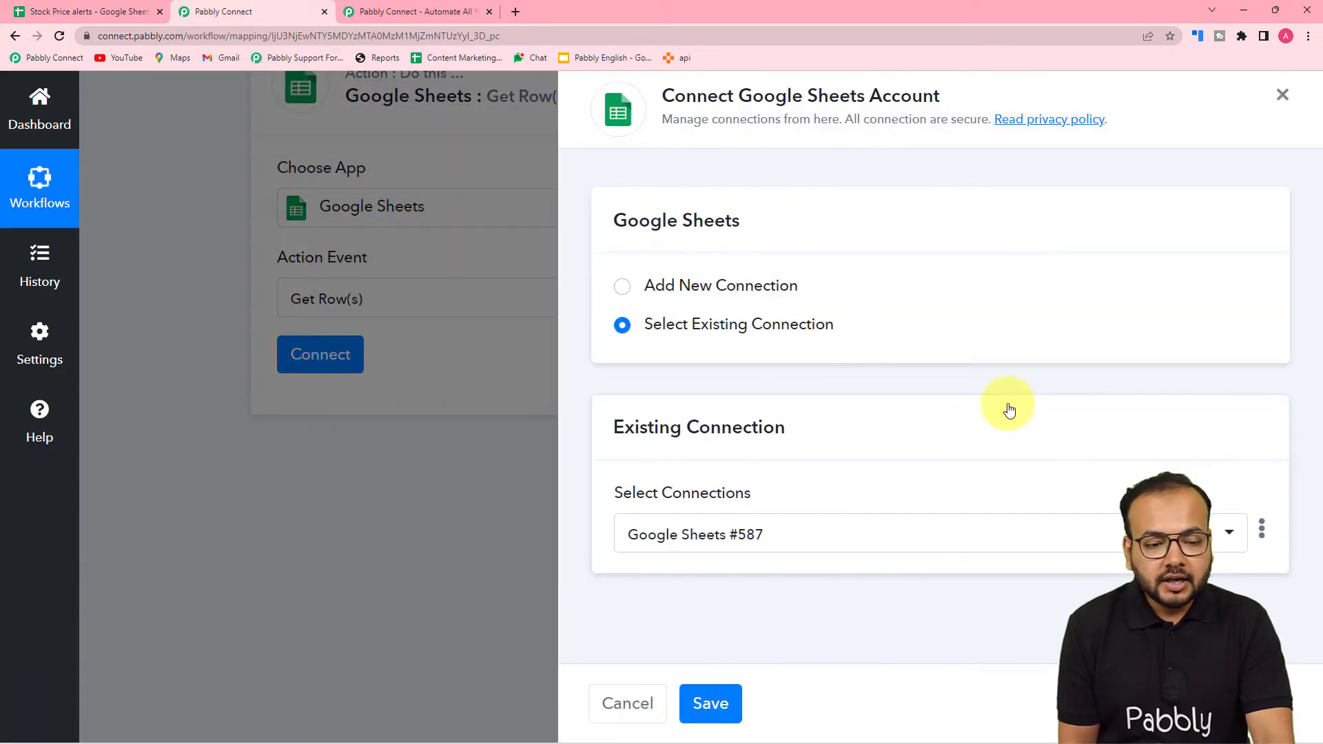
left_click(629, 293)
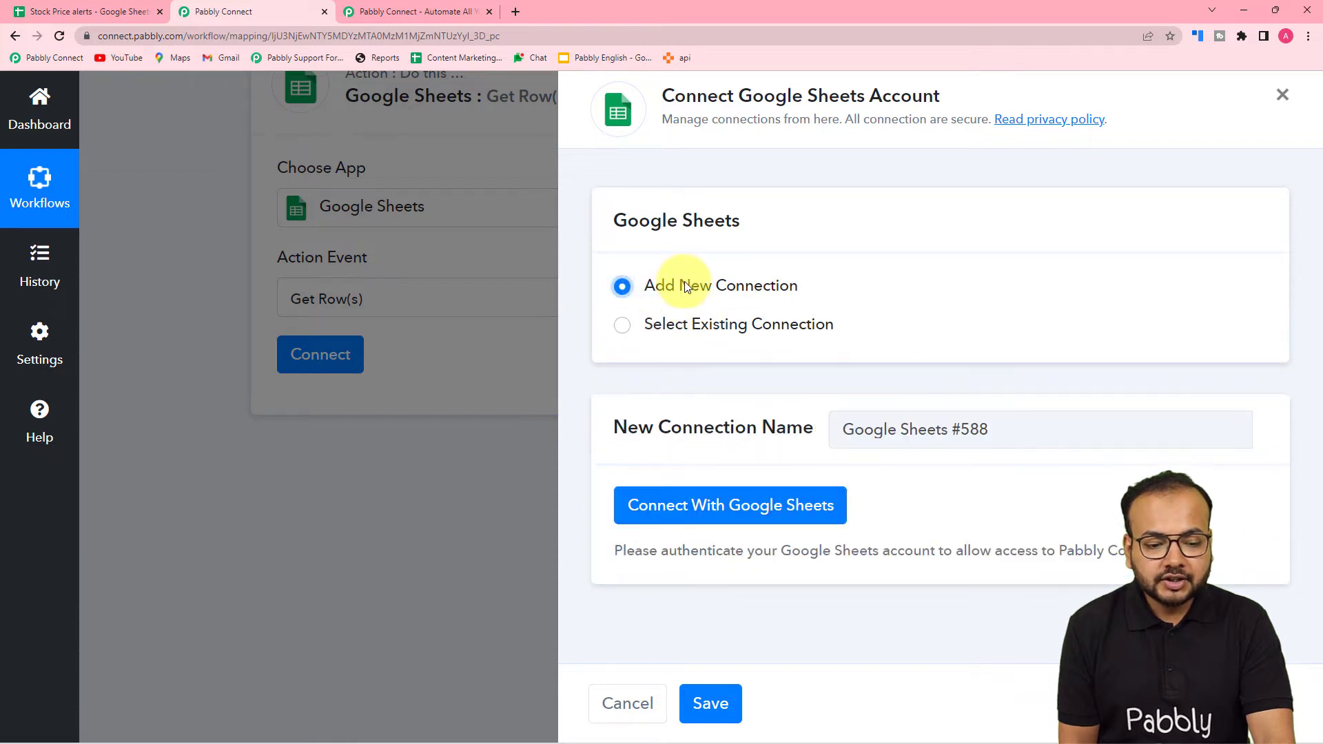
- Connect with Google Sheets, pick the Google account and grant Pabbly access
left_click(682, 509)
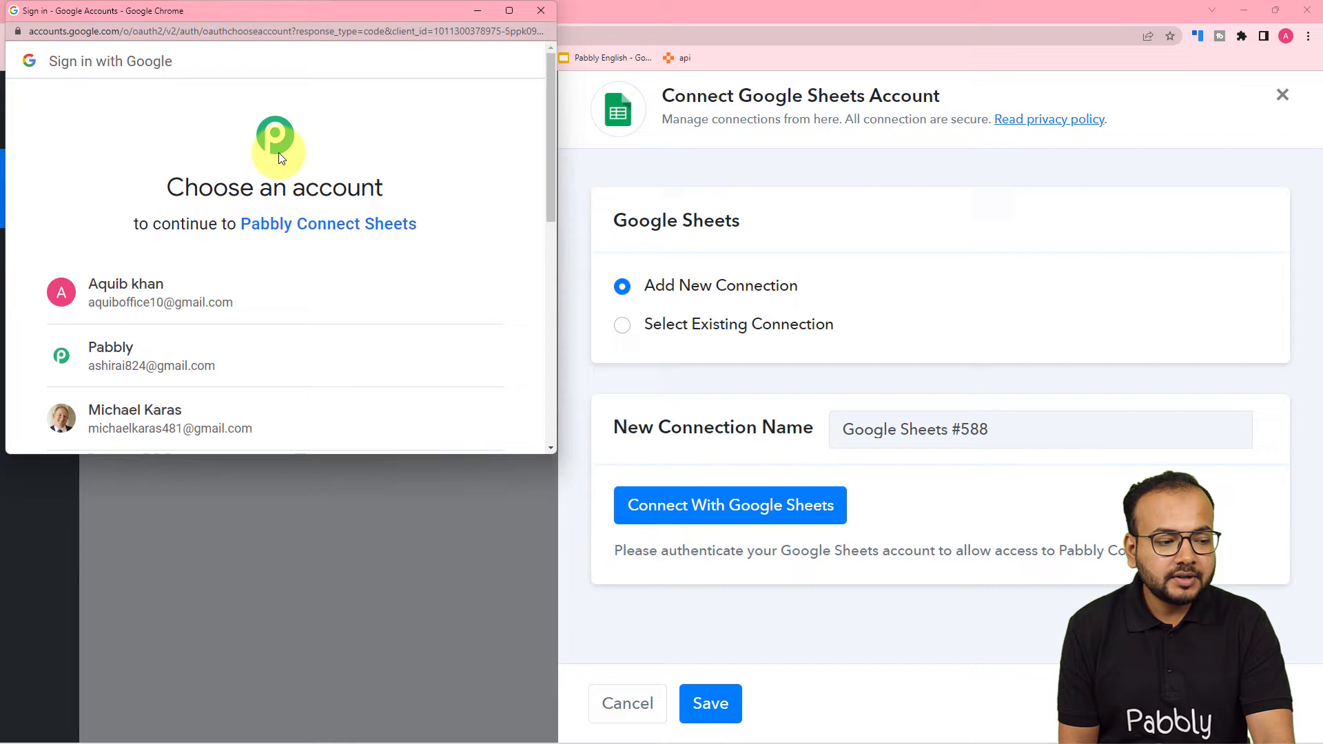
left_click(183, 283)
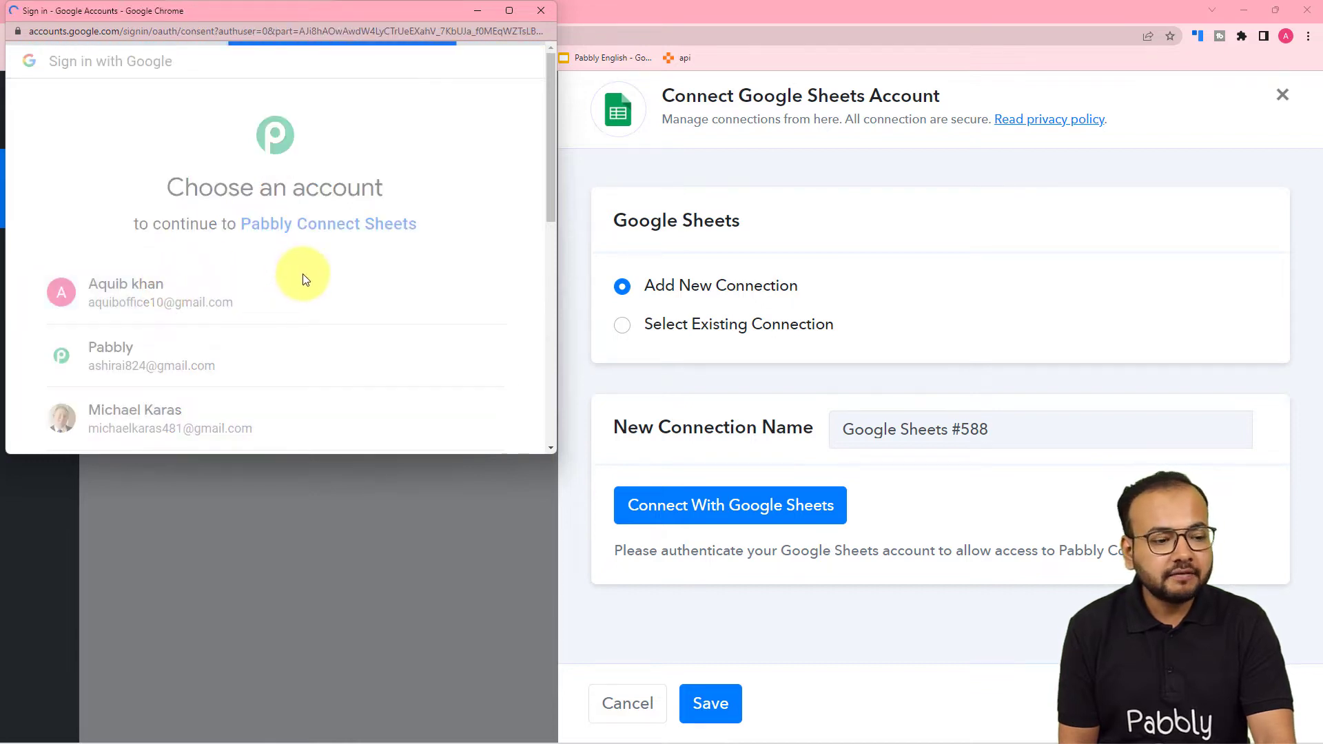
scroll(305, 274, "down", 2)
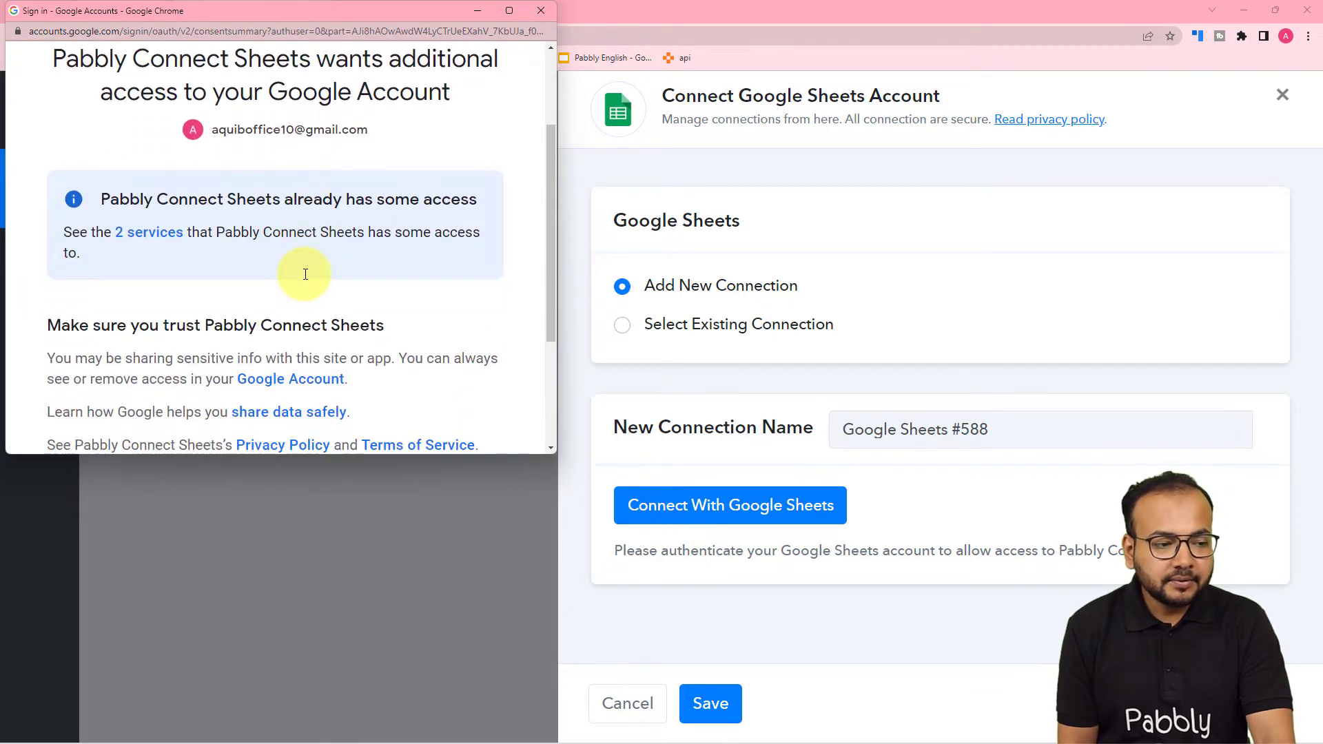
scroll(304, 274, "down", 1)
scroll(304, 275, "down", 2)
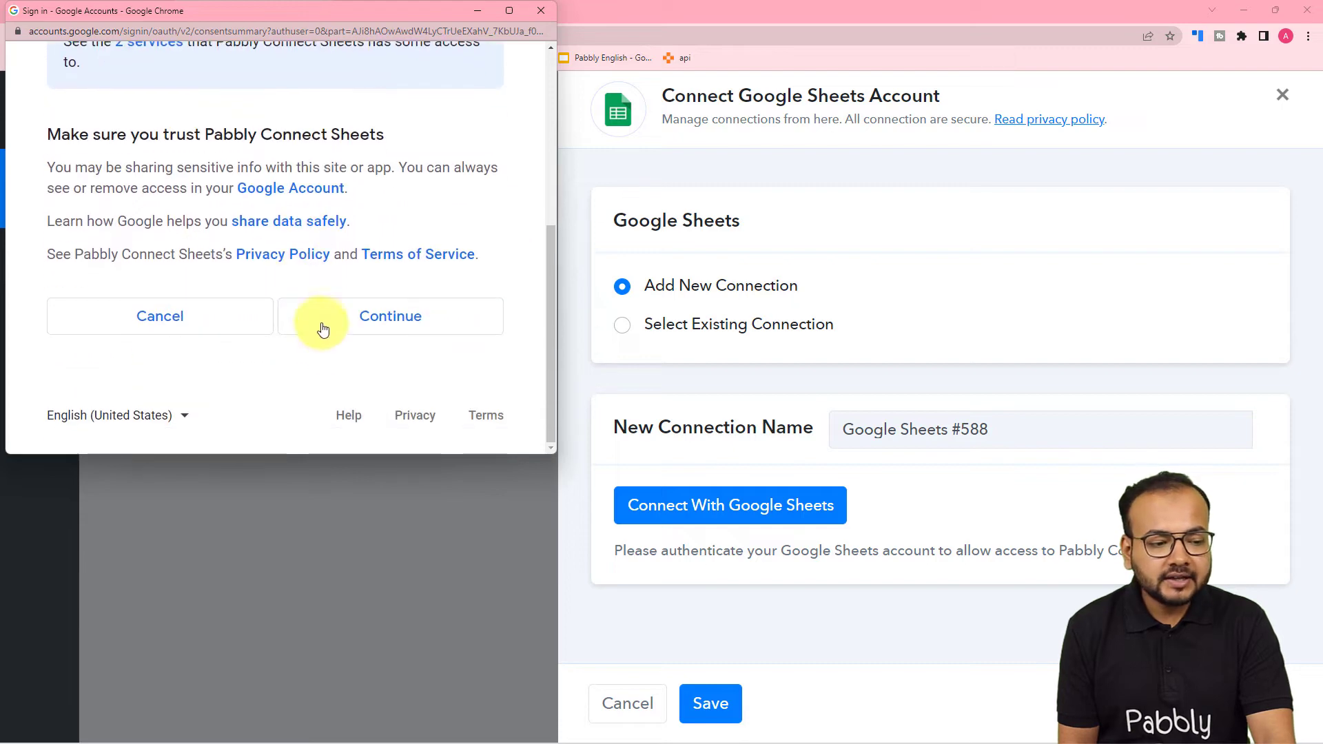
left_click(333, 331)
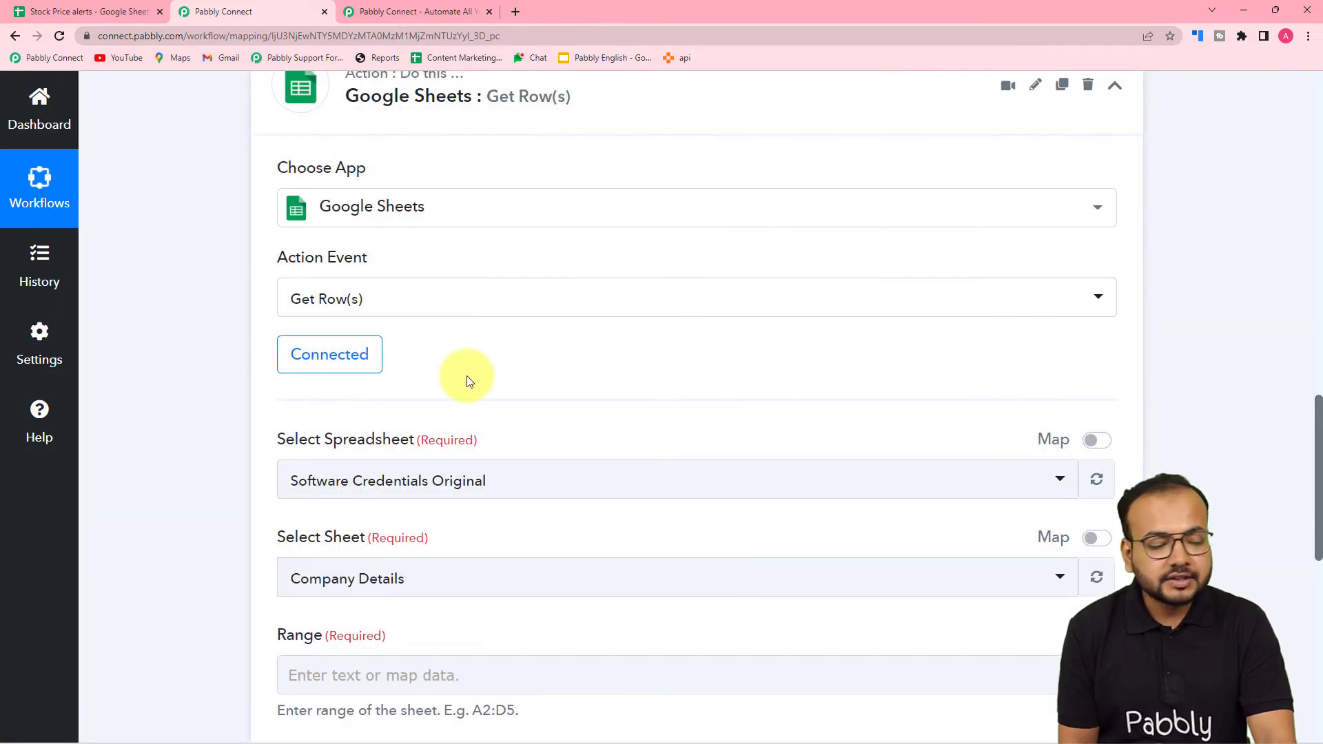
- Open the Select Spreadsheet list and check the spreadsheet's name in Google Sheets
scroll(466, 375, "down", 3)
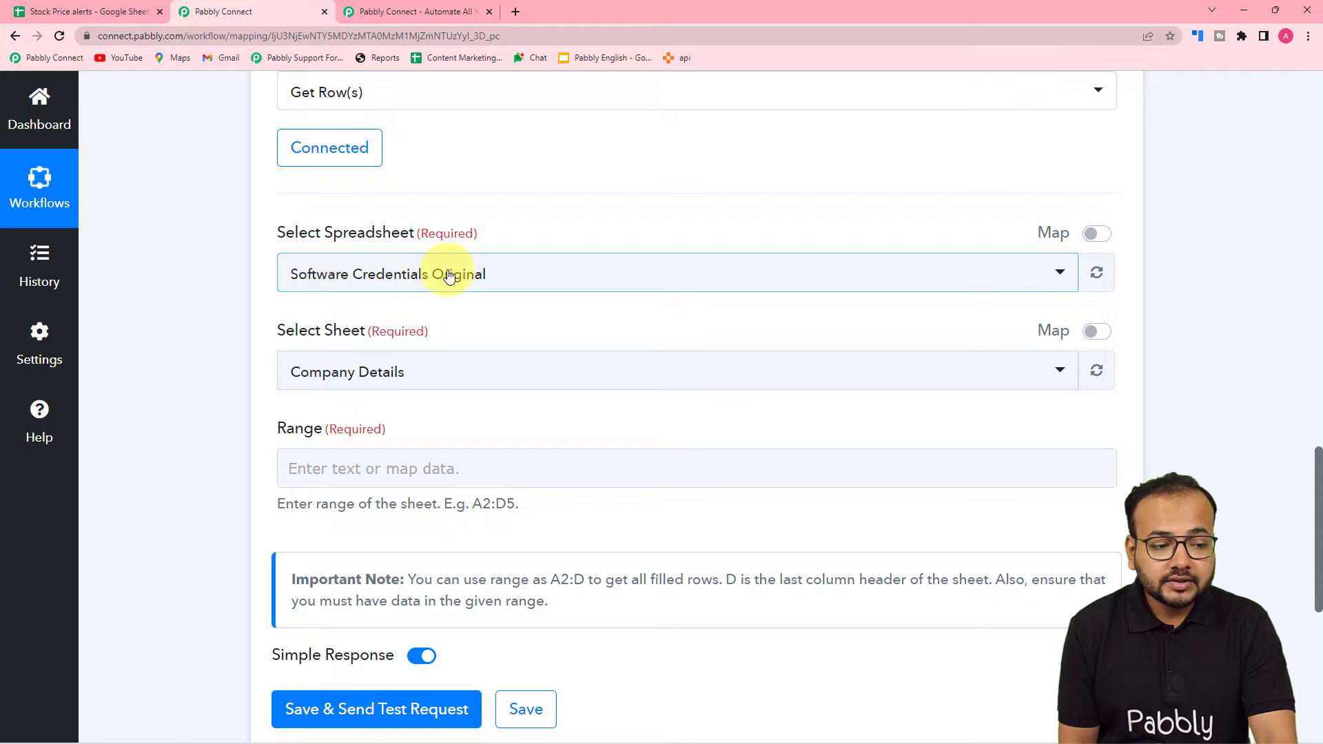
left_click(495, 281)
scroll(479, 476, "down", 3)
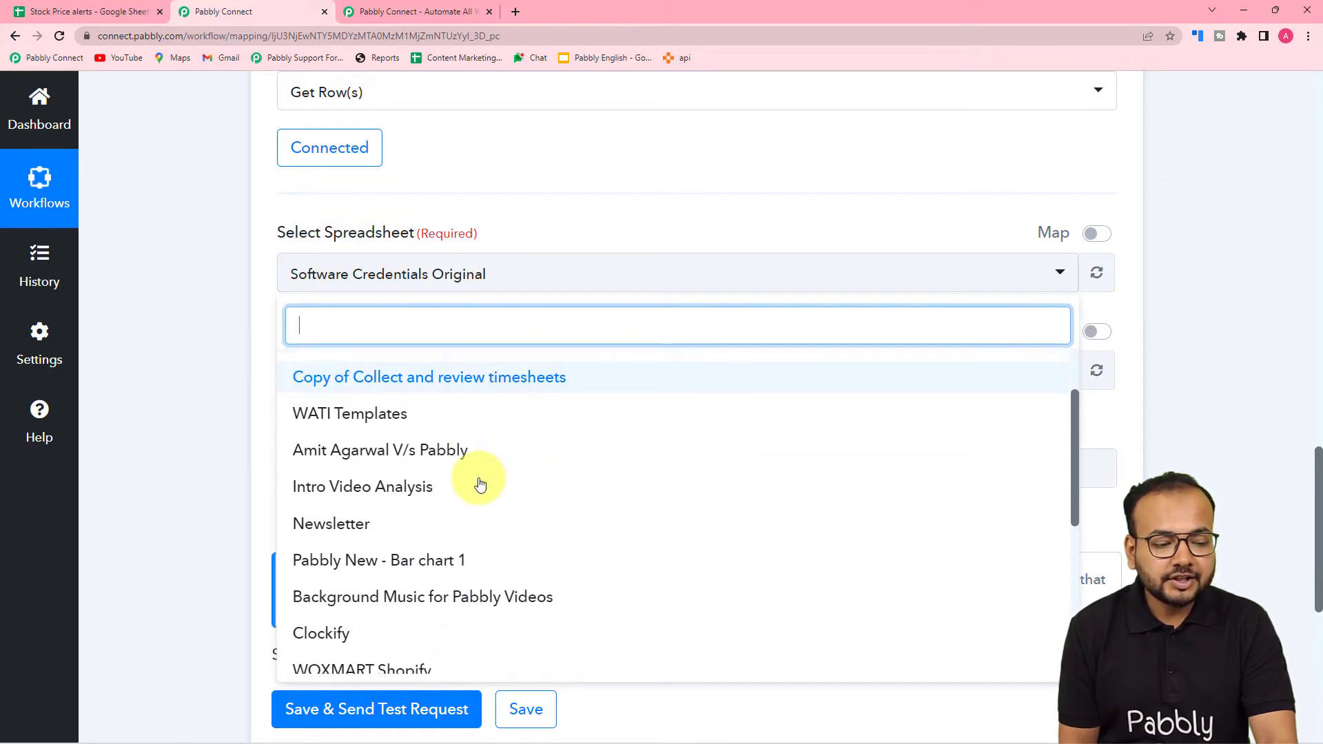
scroll(481, 485, "up", 2)
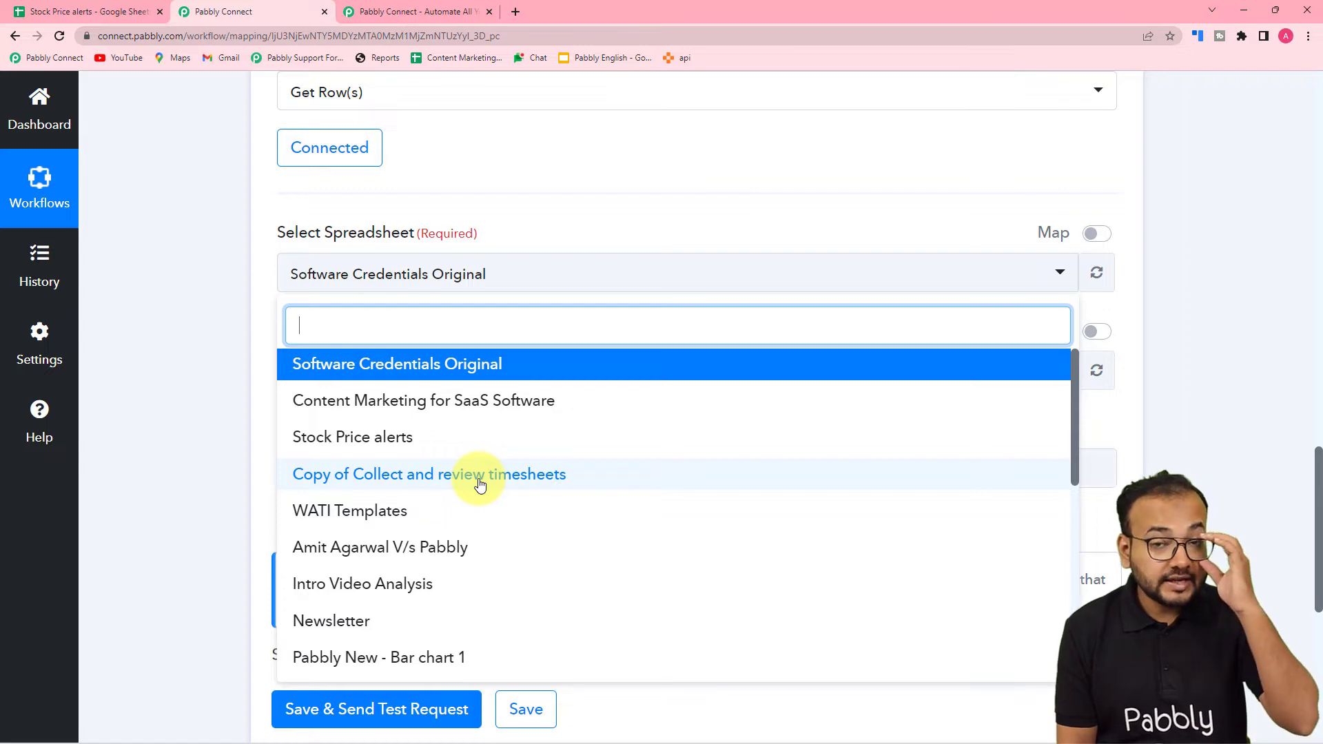
left_click(124, 10)
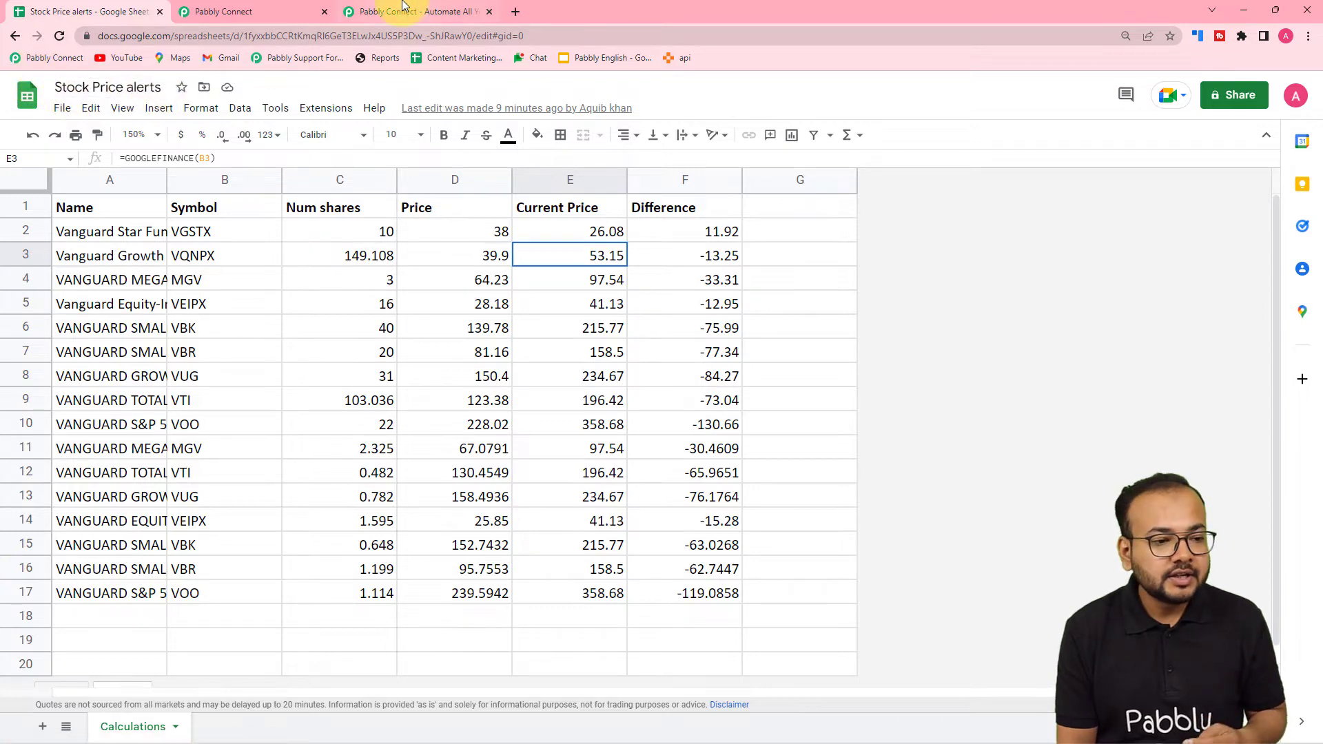
left_click(291, 14)
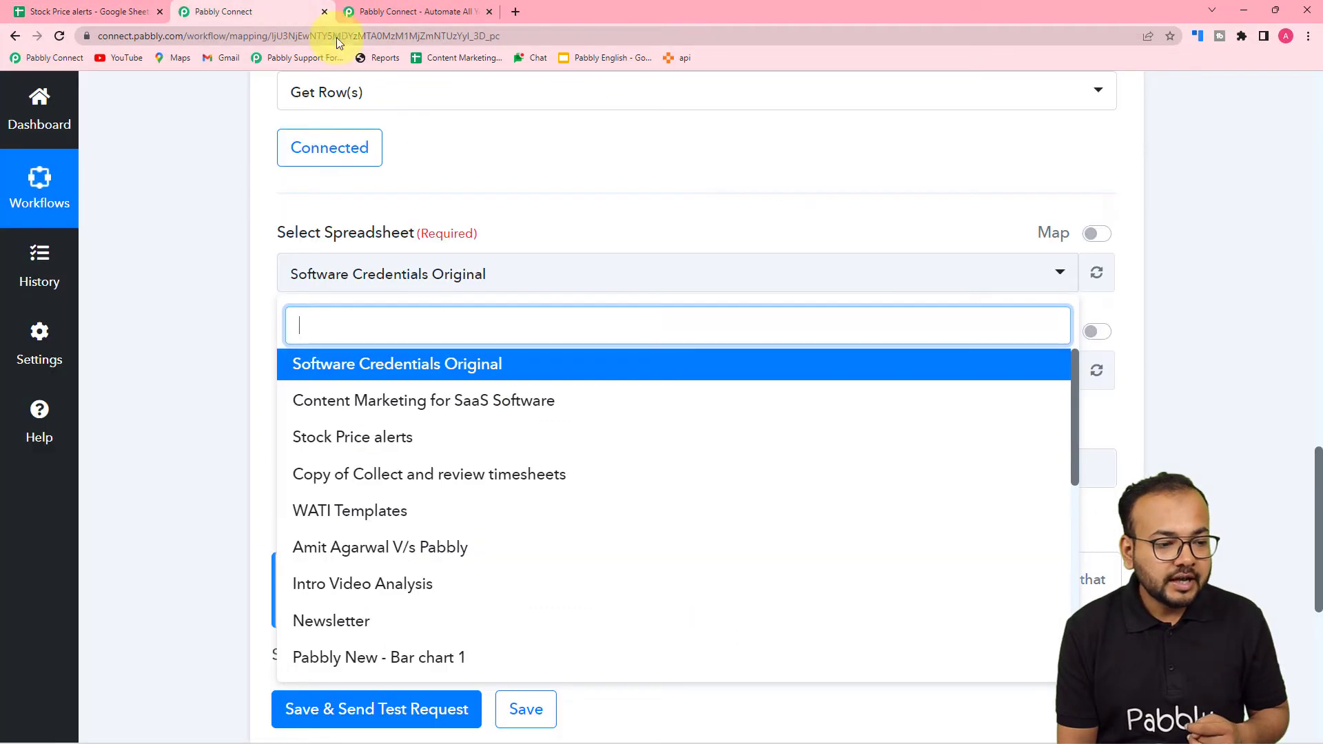
- Select 'Stock Price alerts' with its Calculations sheet, then click into the Range field
left_click(359, 441)
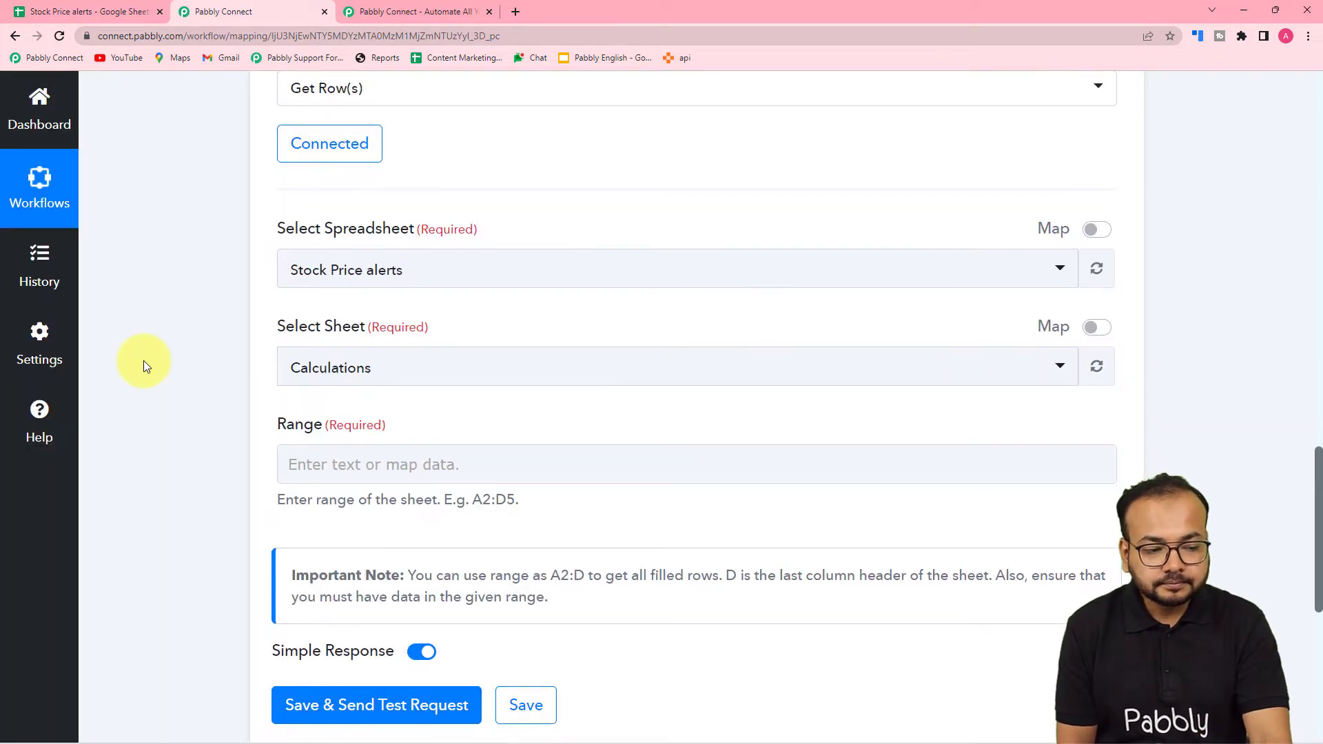
scroll(143, 361, "down", 2)
left_click(138, 14)
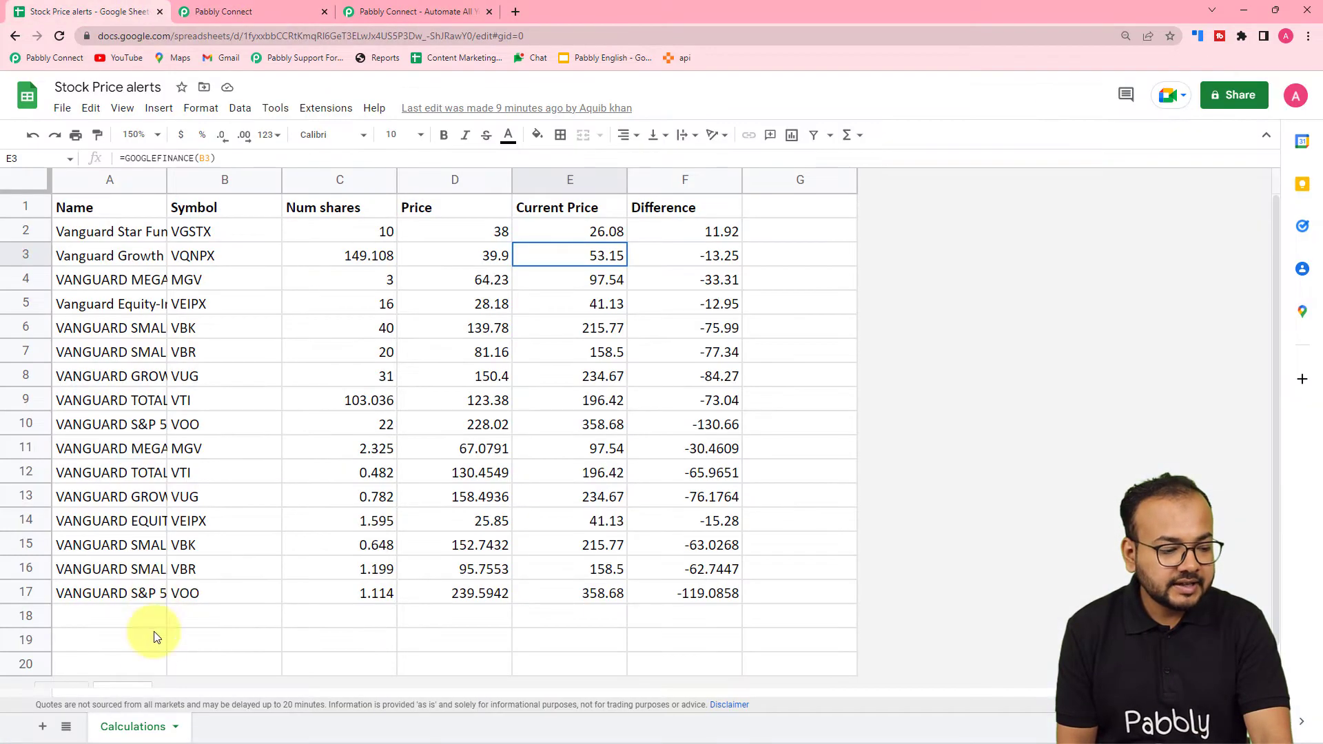
left_click(290, 11)
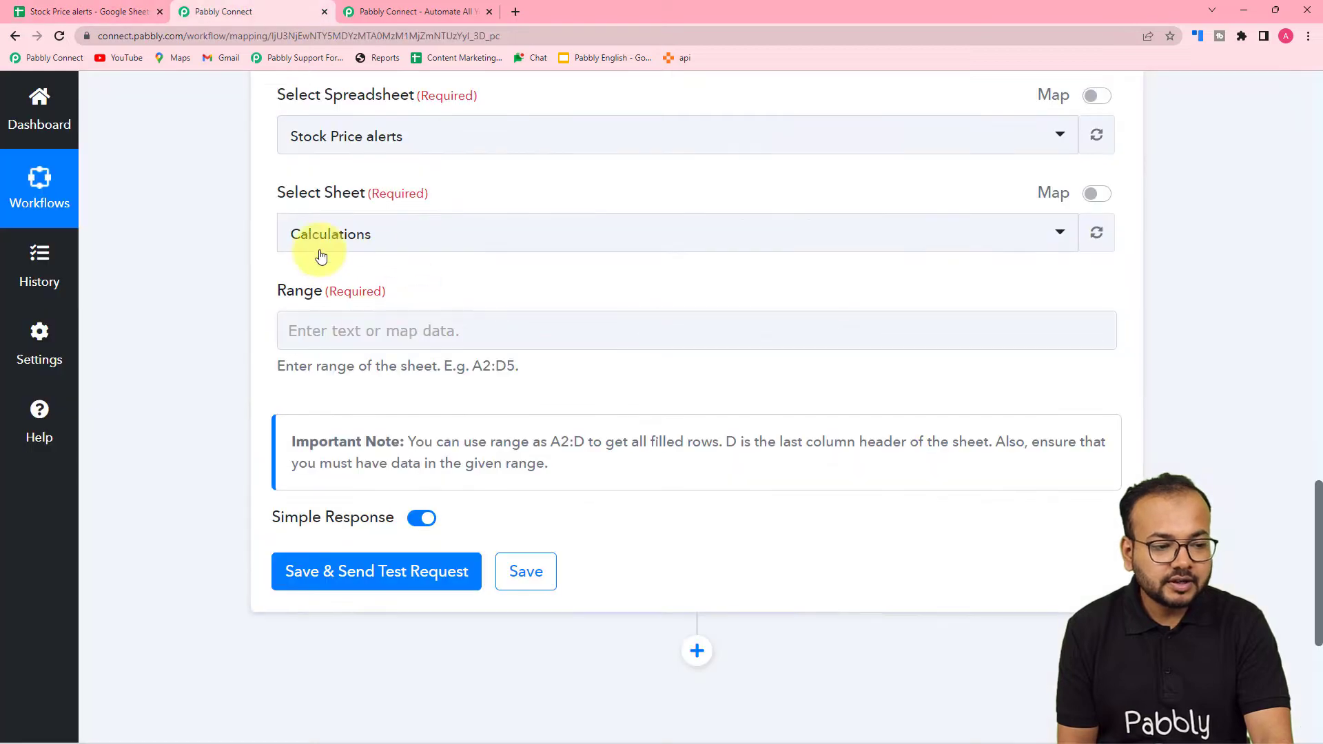
left_click(391, 327)
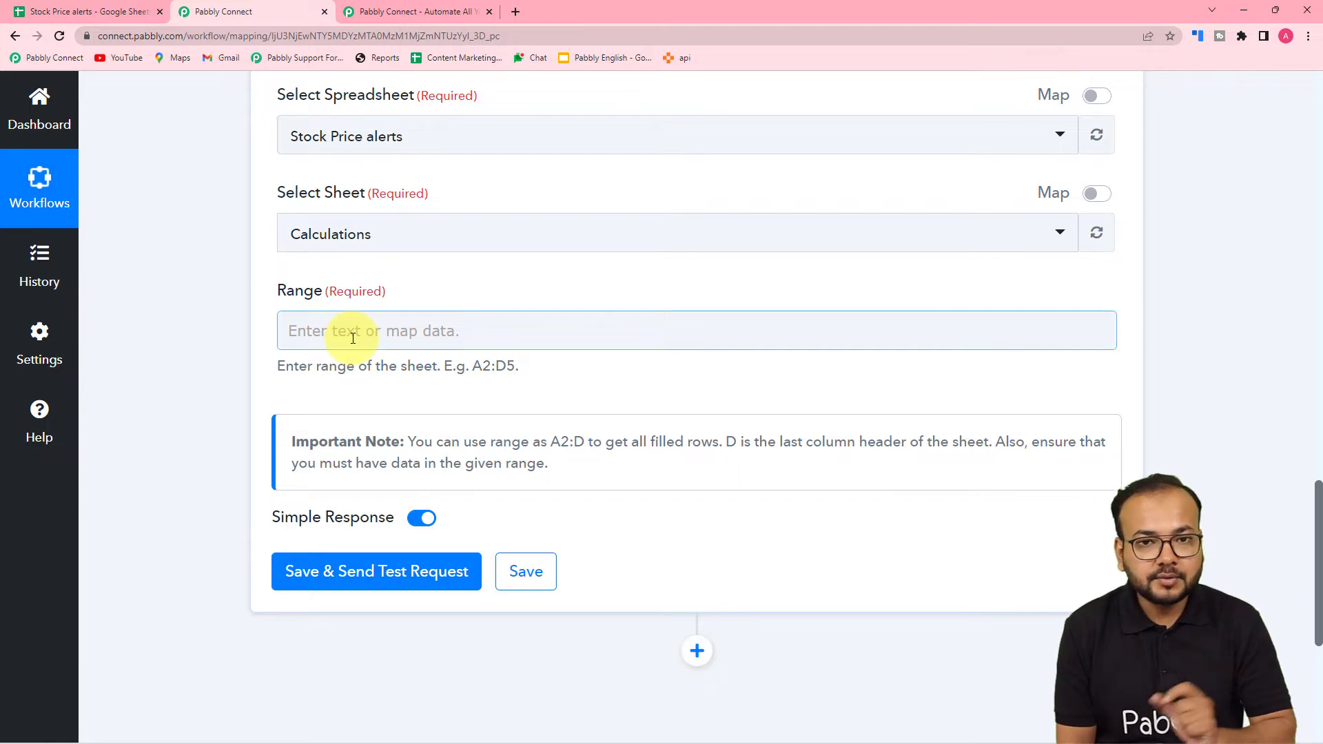
- Clear the Difference values in F2:F17
left_click(69, 11)
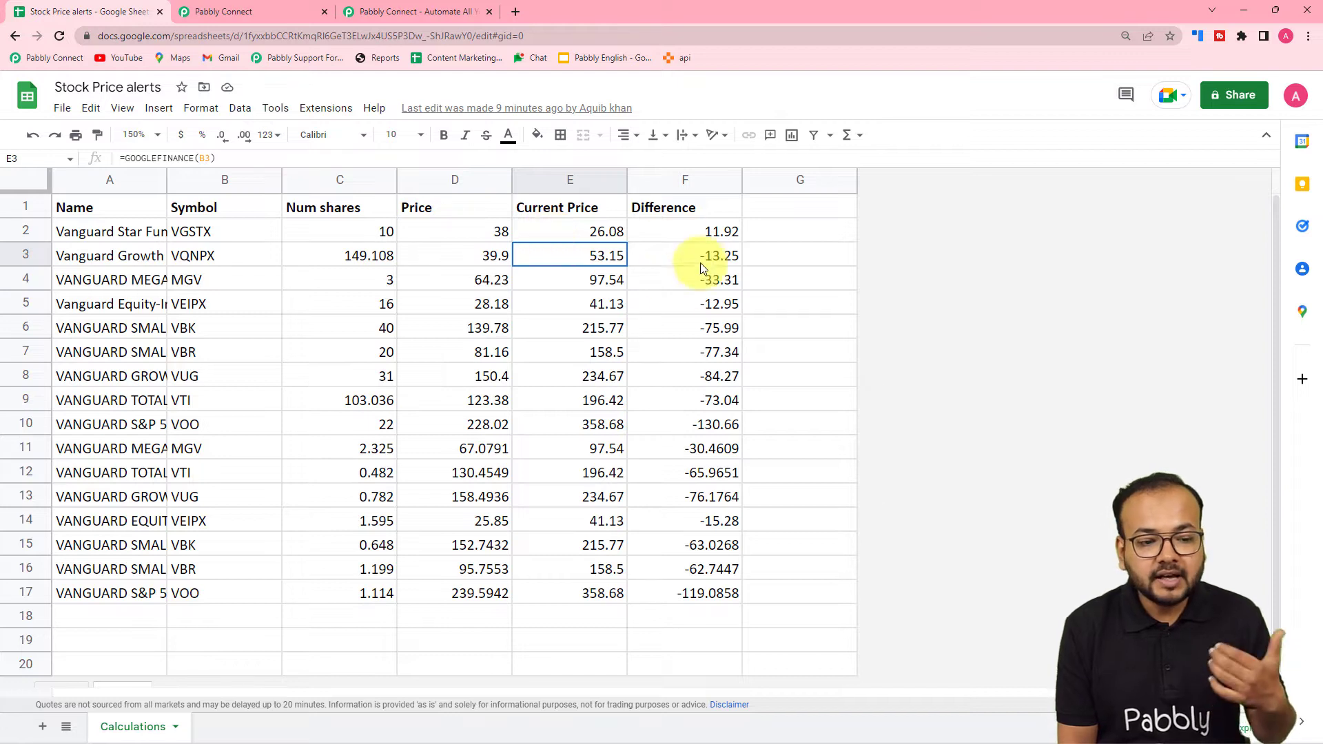
left_click(672, 234)
key("shift+Down")
key("shift+Down")
key("shift+Down")
key("shift+Down")
key("shift+Down")
key("shift+Down")
key("shift+Down")
key("shift+Down")
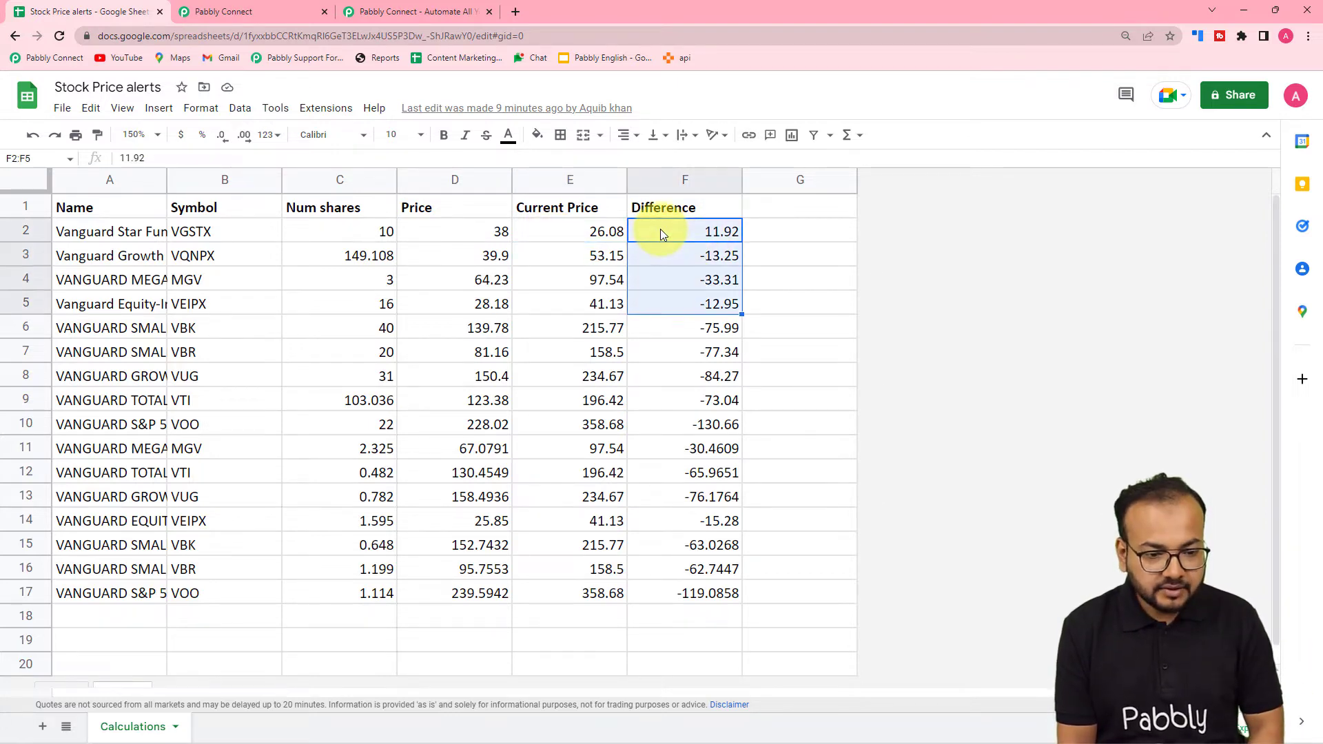
key("shift+Down")
key("shift+Down")
key("shift+Down")
key("shift+Down")
key("shift+Down")
key("shift+Down")
key("shift+Down")
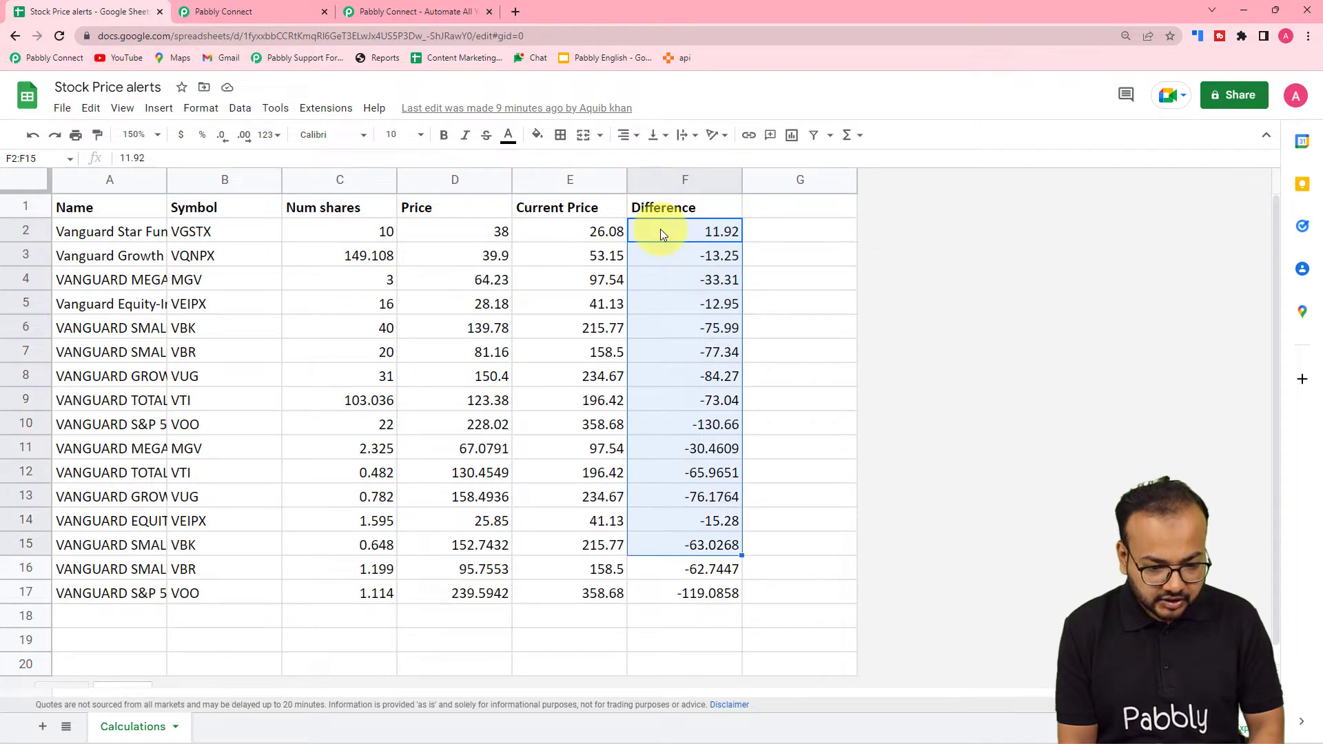
key("Delete")
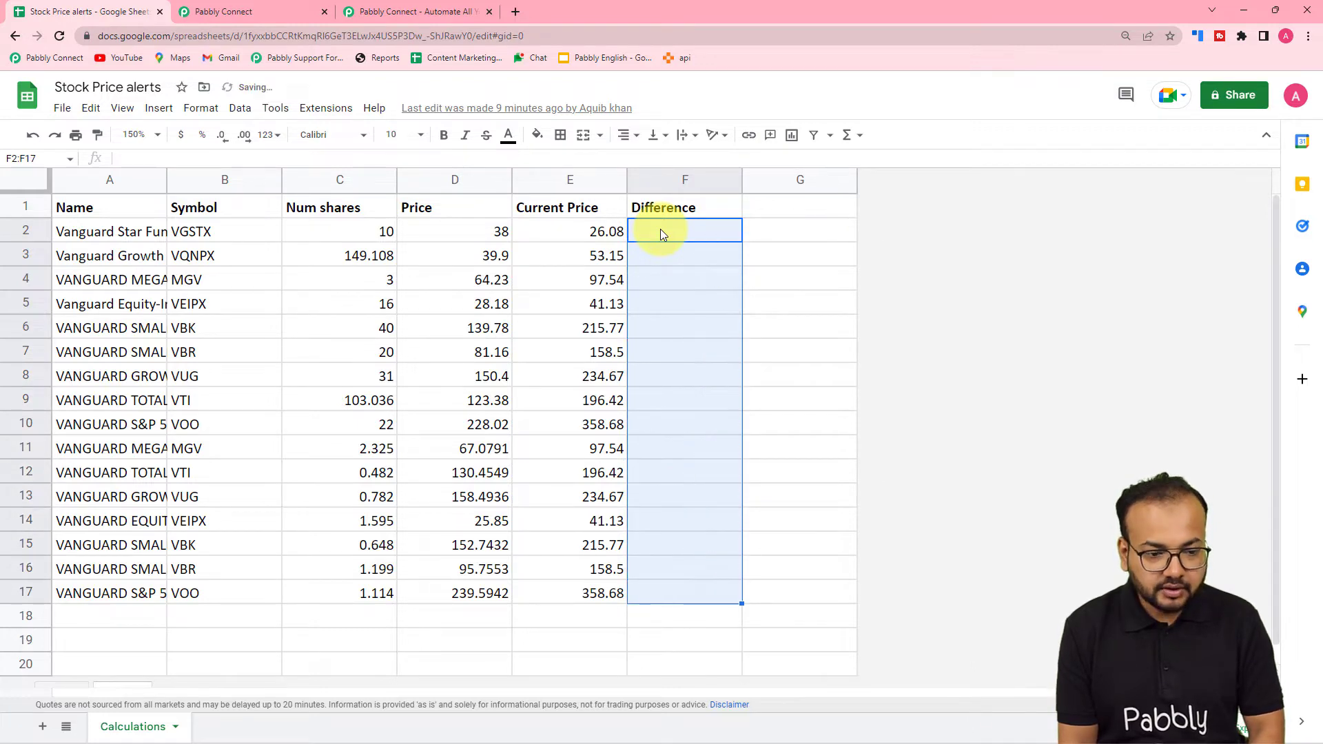
left_click(489, 276)
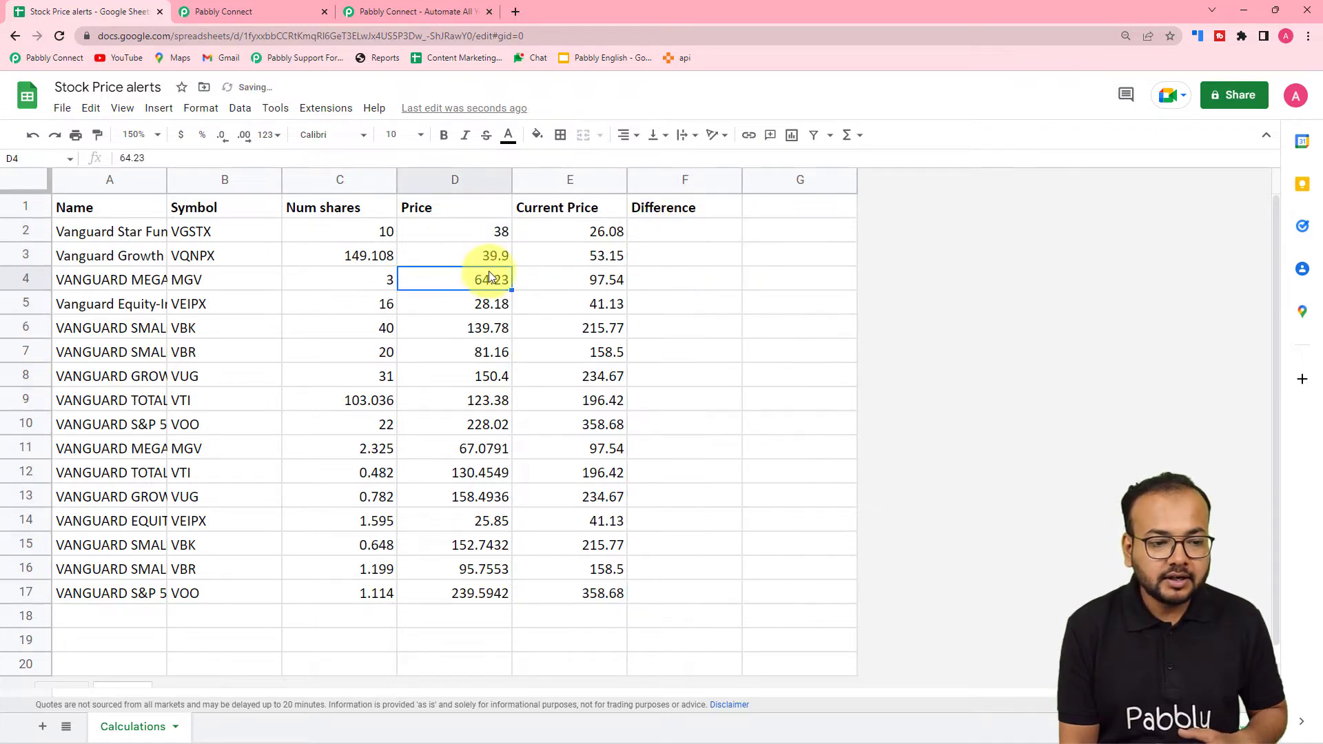
- Select the data block A2:E17 and copy its range reference from the Name box
left_click(109, 233)
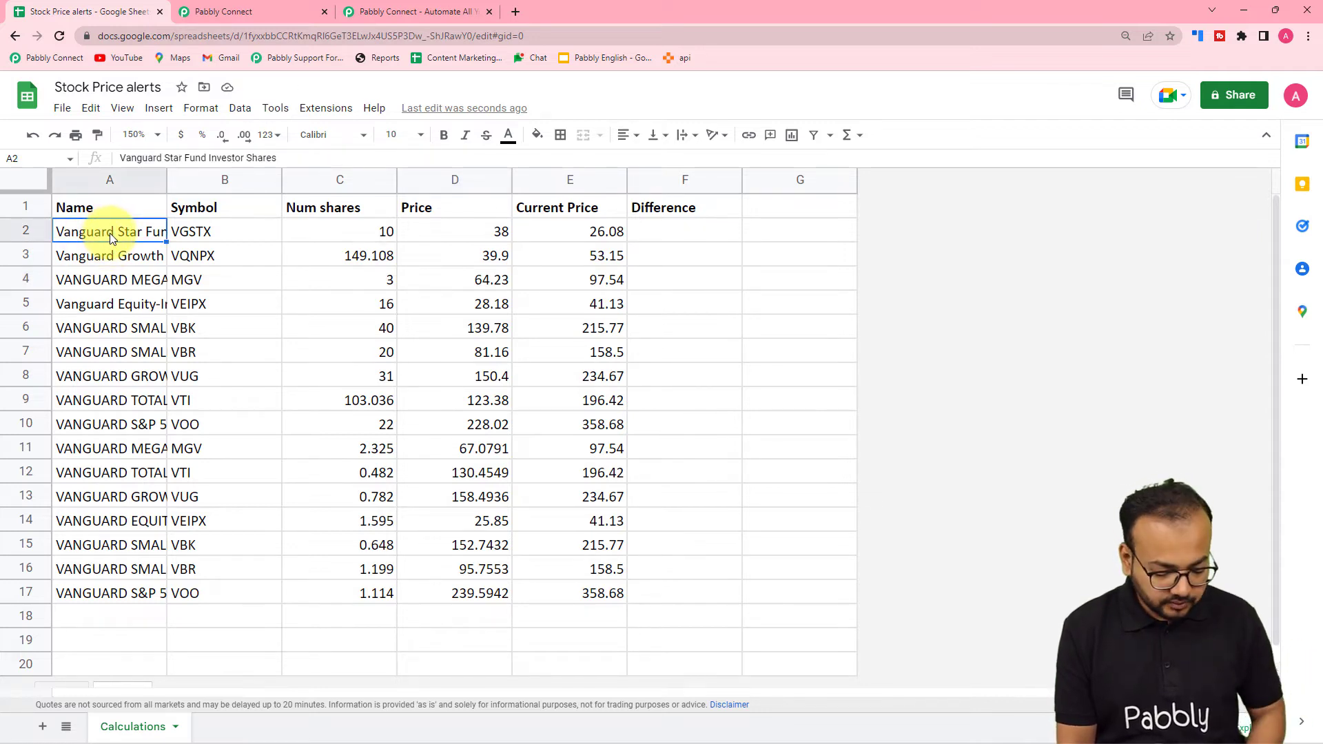
key("shift+Right")
key("shift+Right")
key("shift+Right")
key("shift+Right")
key("shift+Right")
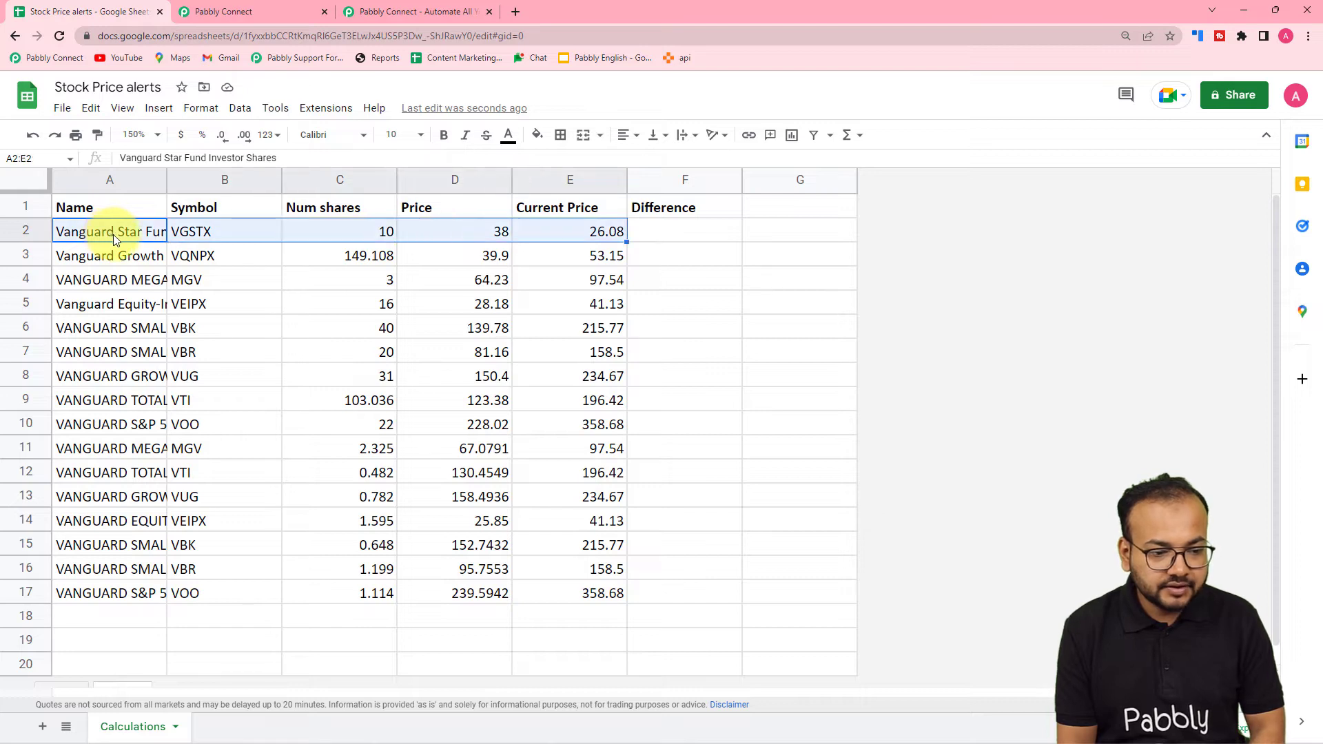
key("shift+Left")
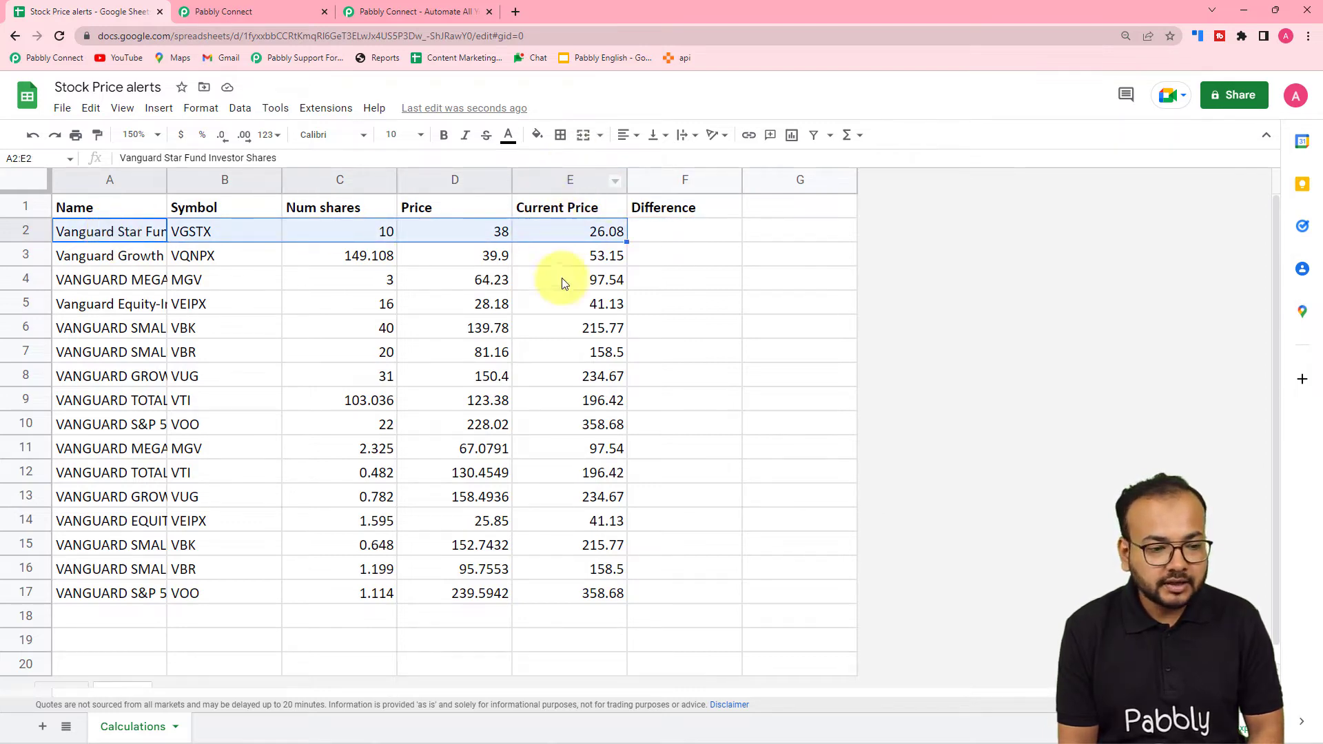
key("shift+Down")
key("shift+Down")
key("shift+Down")
key("shift+Down")
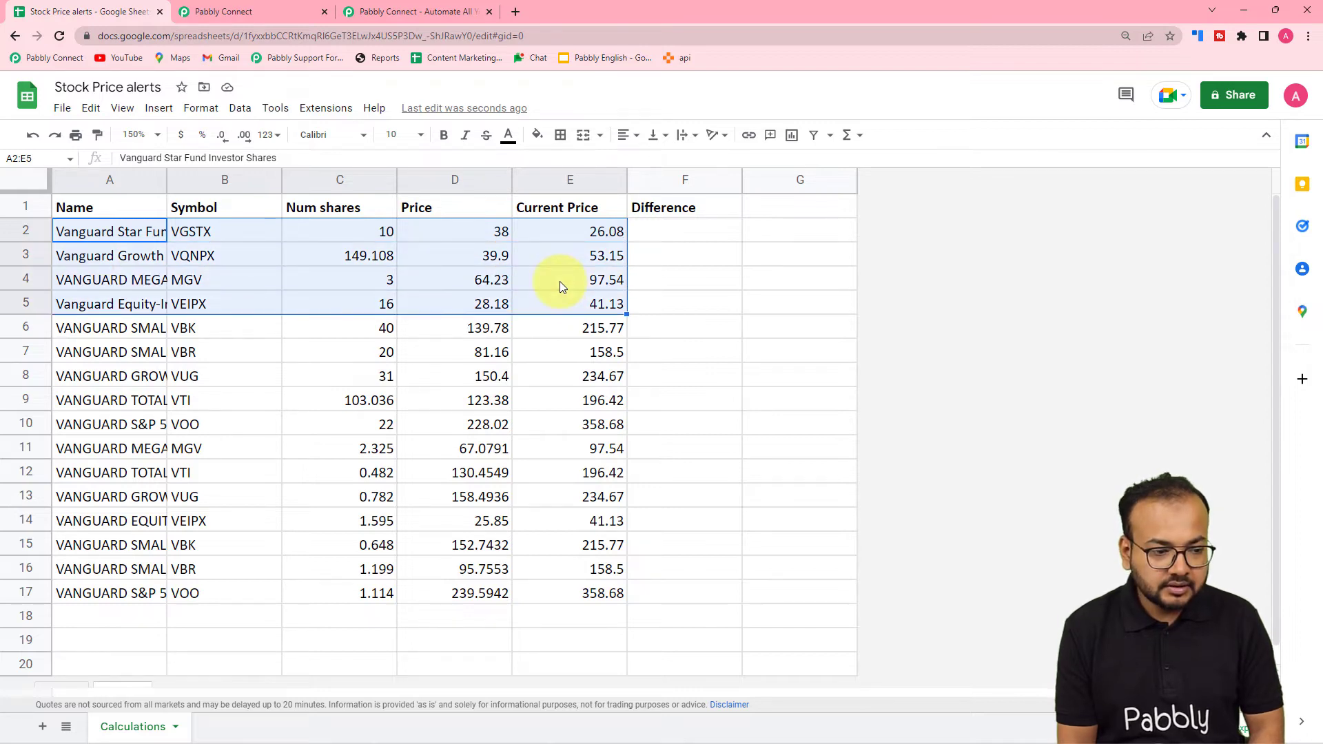
key("shift+Down")
key("shift+Down")
key("shift+Down")
key("shift+Down")
key("shift+Down")
key("shift+Down")
key("shift+Down")
key("shift+Down")
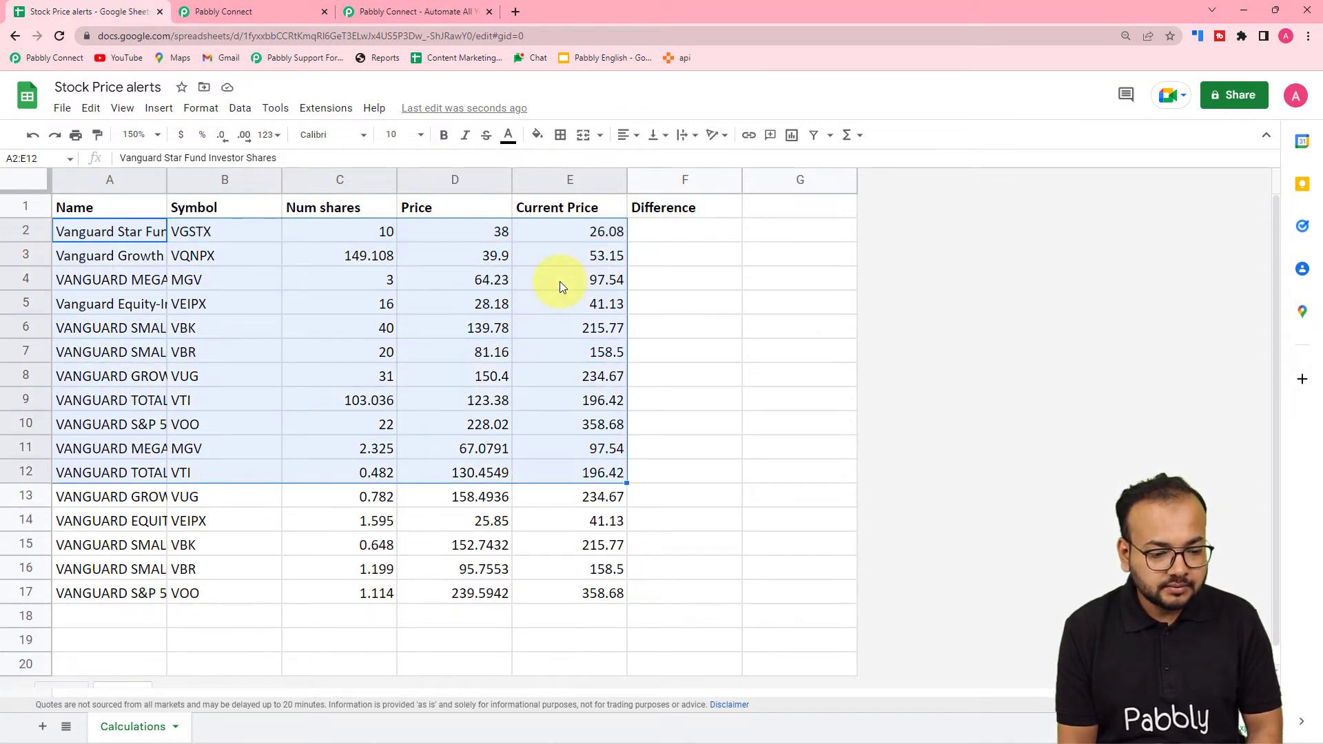
key("shift+Down")
key("shift+Down")
key("shift+Down")
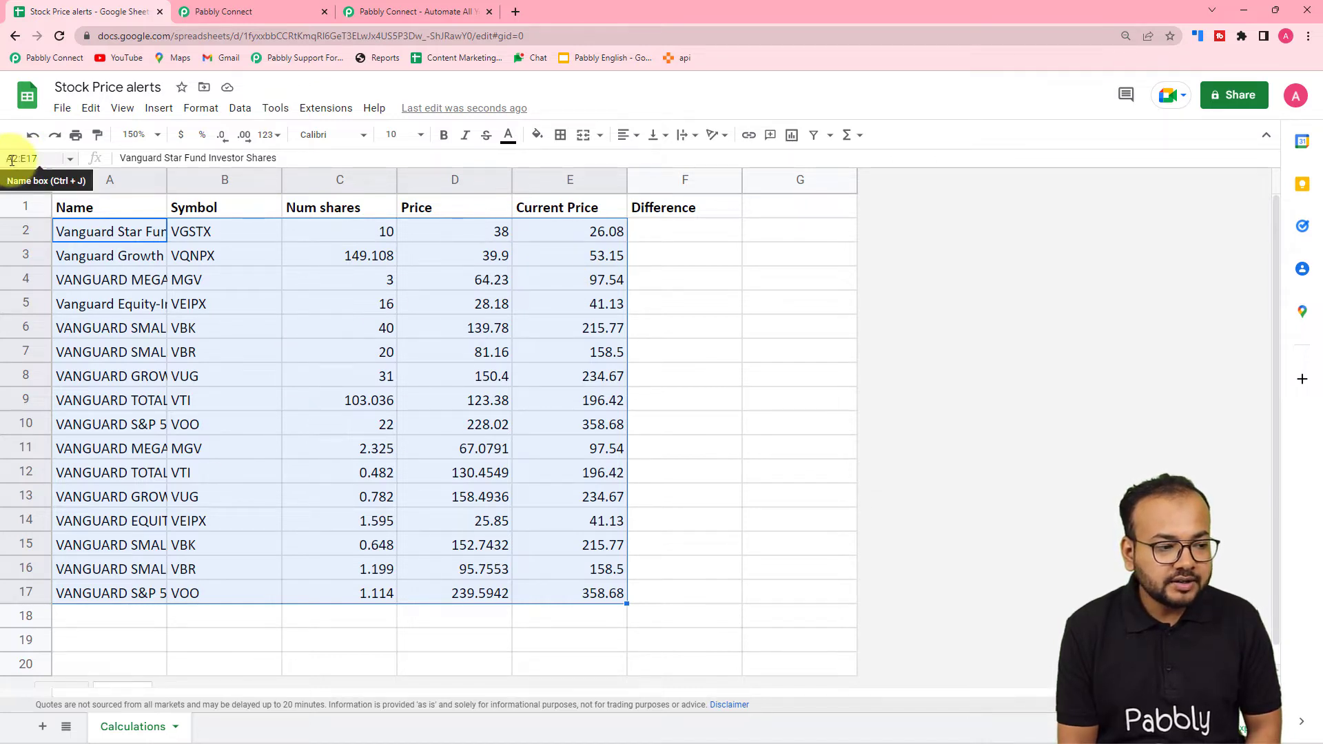
left_click(13, 160)
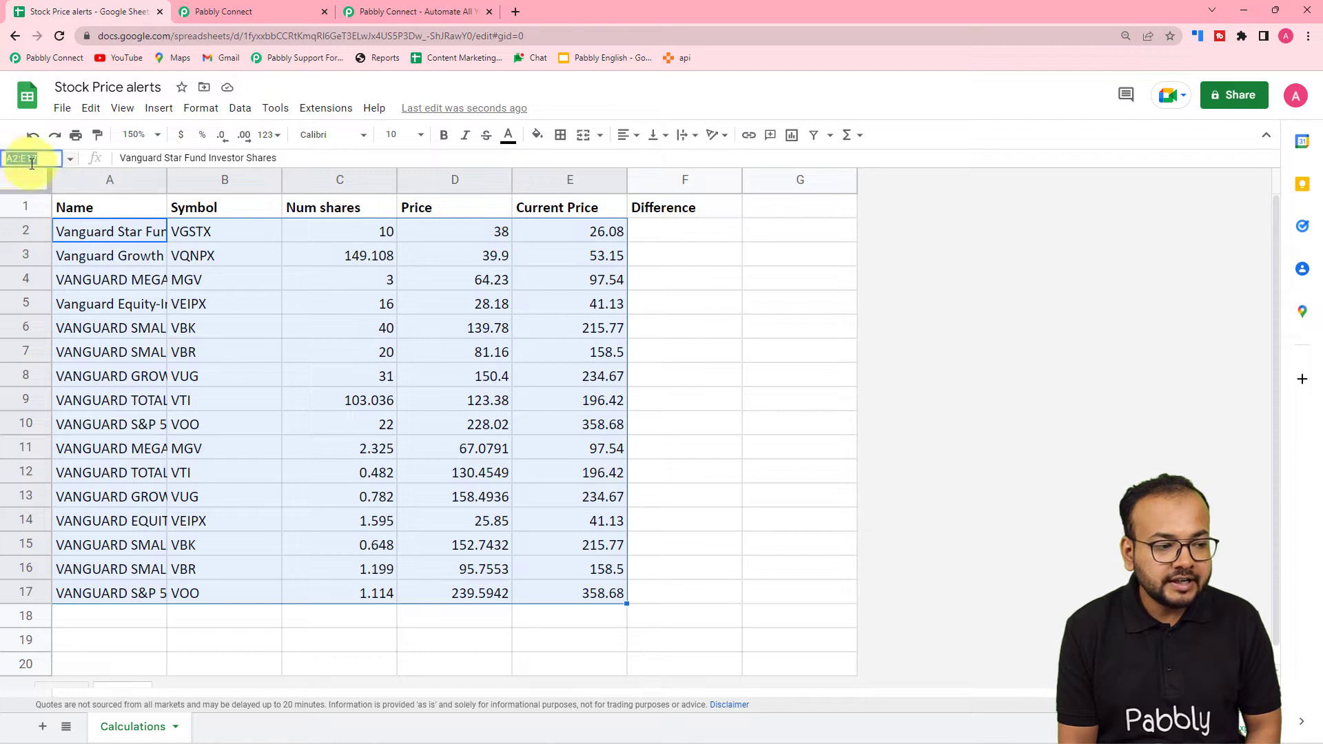
right_click(29, 158)
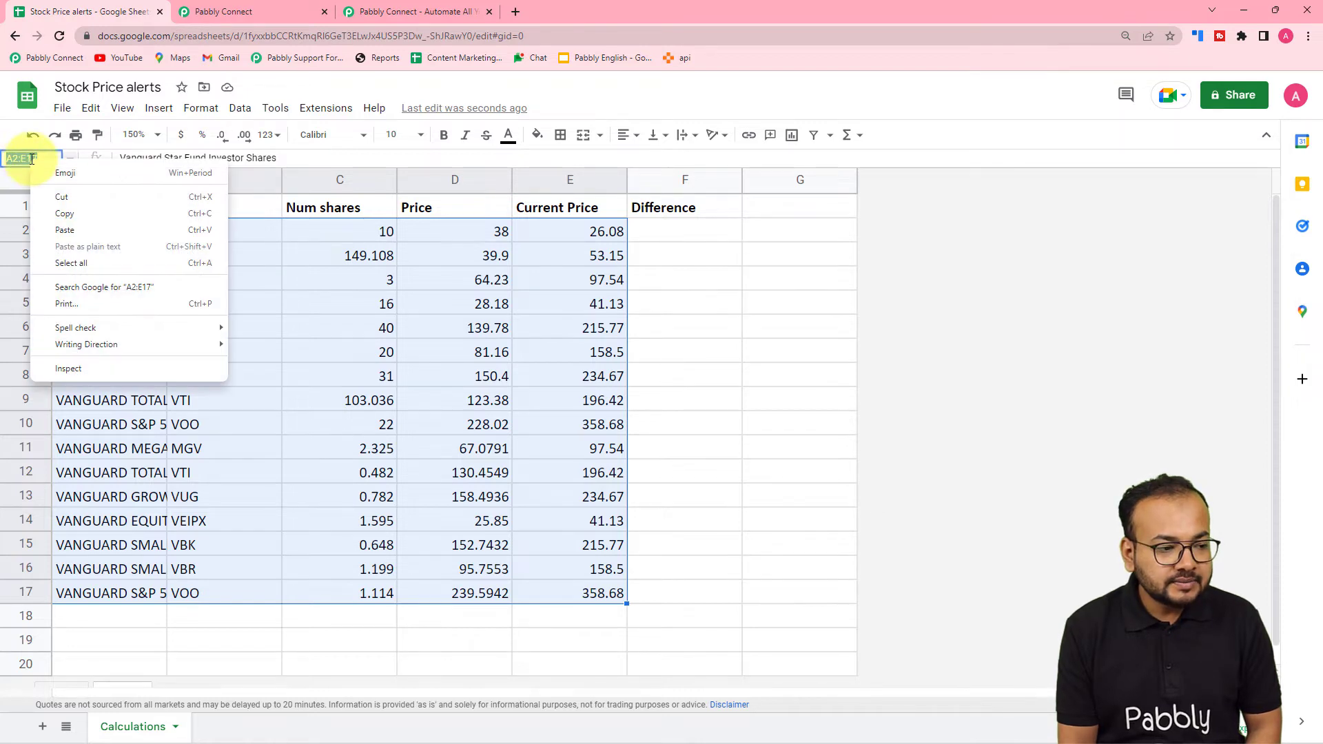
left_click(52, 214)
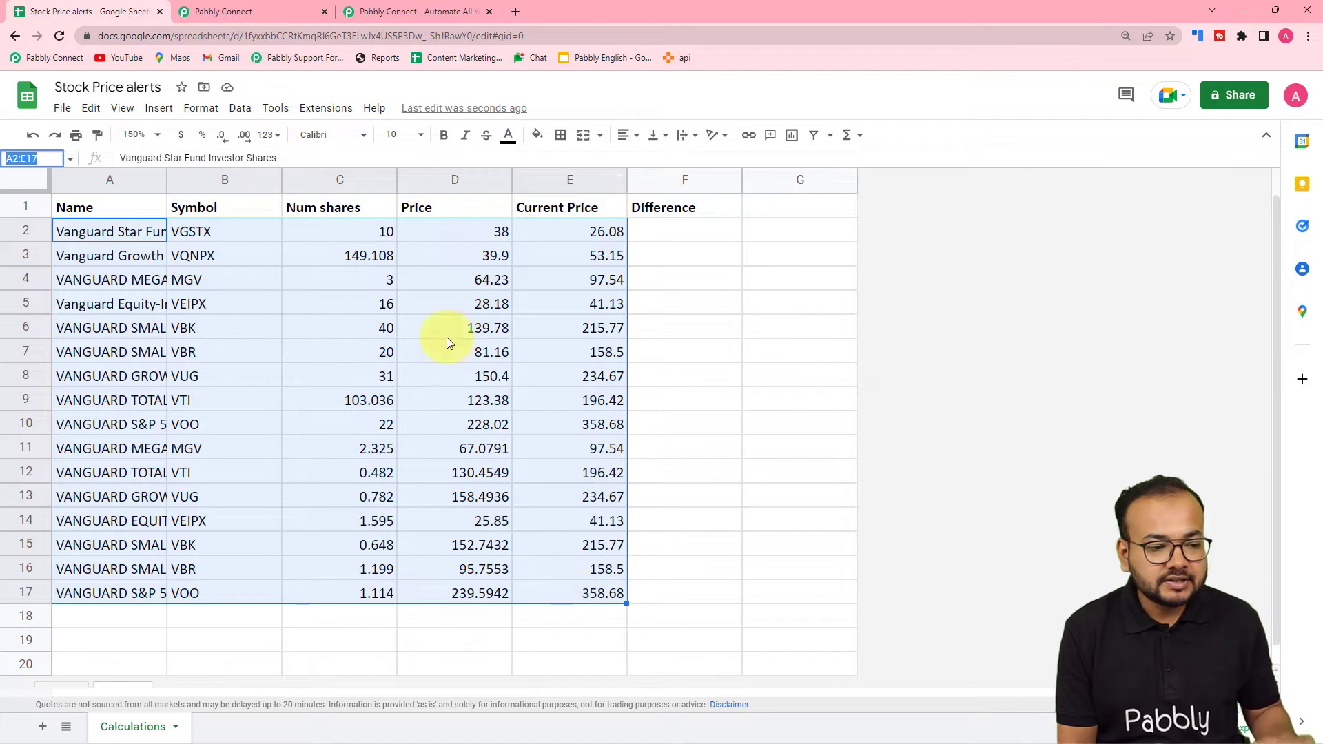
- Paste A2:E17 as the Range, turn Simple Response off, and save and send a test
left_click(249, 11)
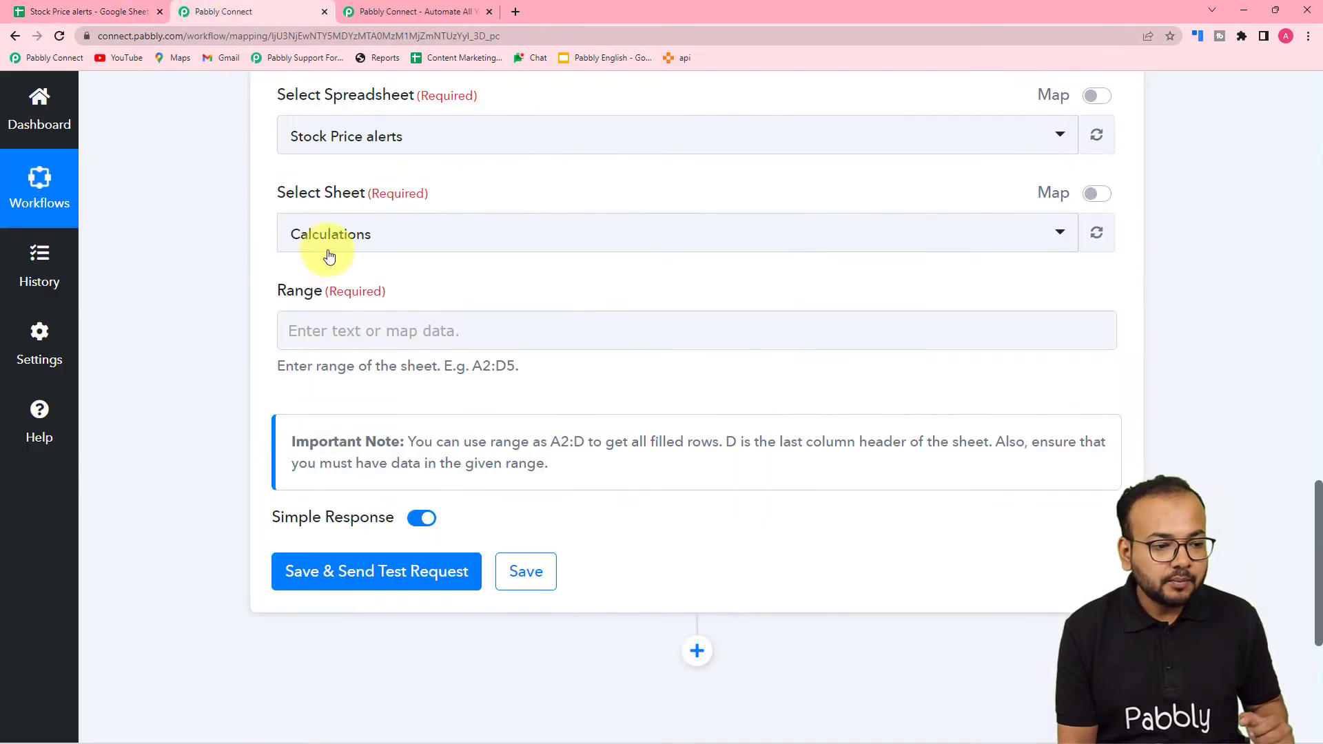
right_click(319, 334)
left_click(347, 444)
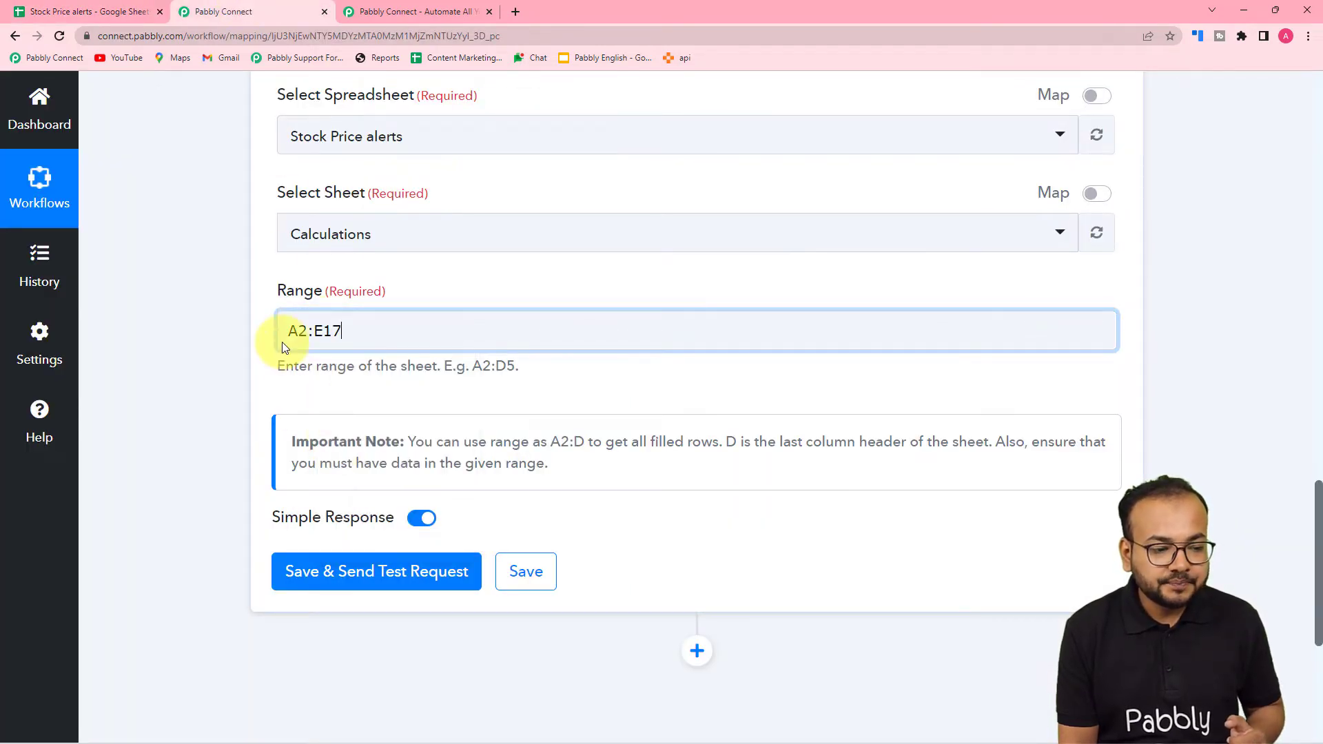
scroll(155, 326, "down", 2)
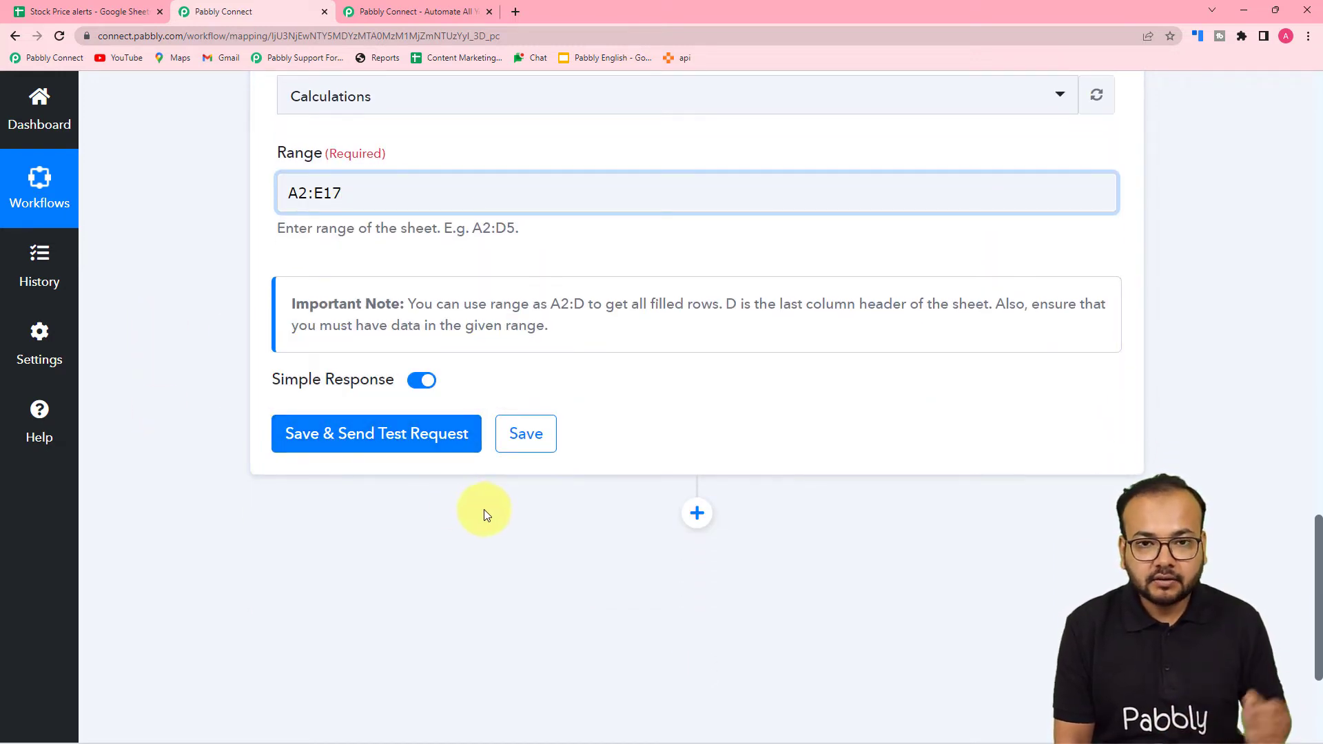
left_click(421, 383)
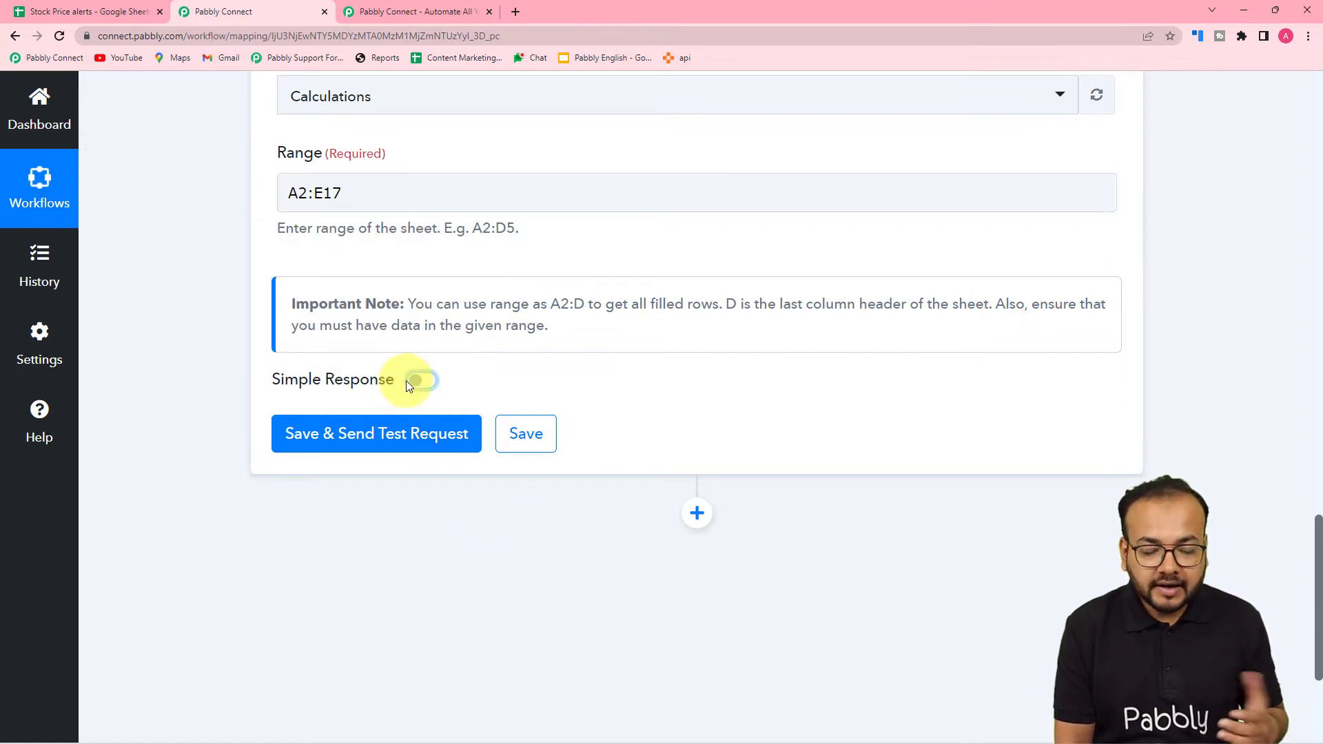
left_click(328, 436)
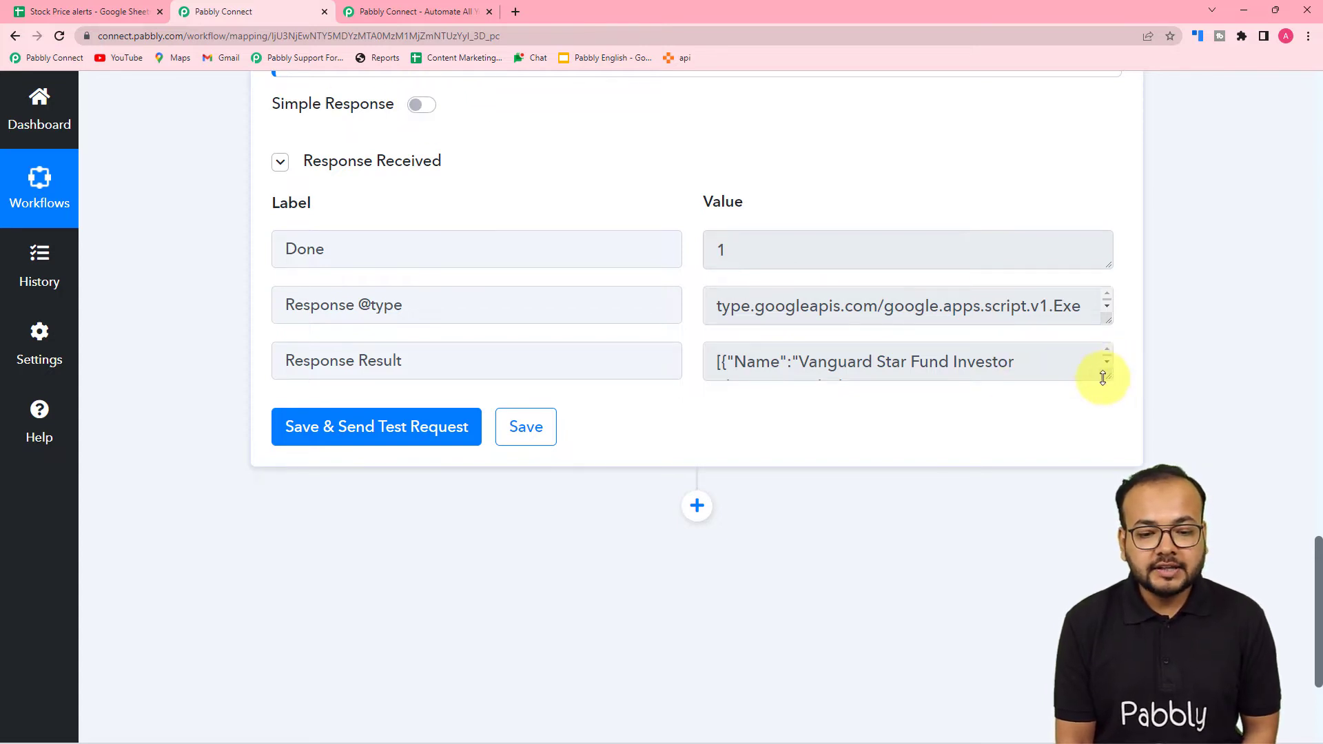
- Expand the Response Result box to review the returned fund rows
left_click_drag(1110, 376, 1109, 604)
scroll(875, 468, "down", 4)
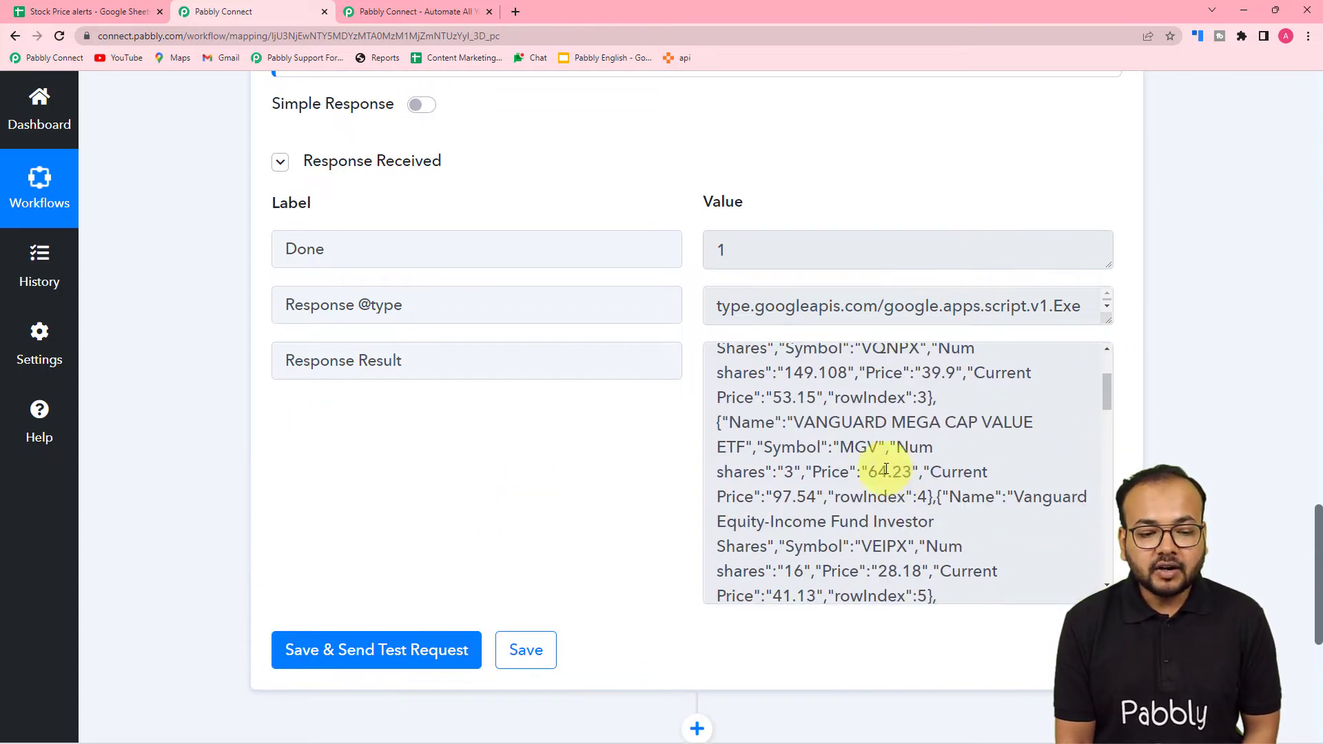
scroll(872, 456, "down", 5)
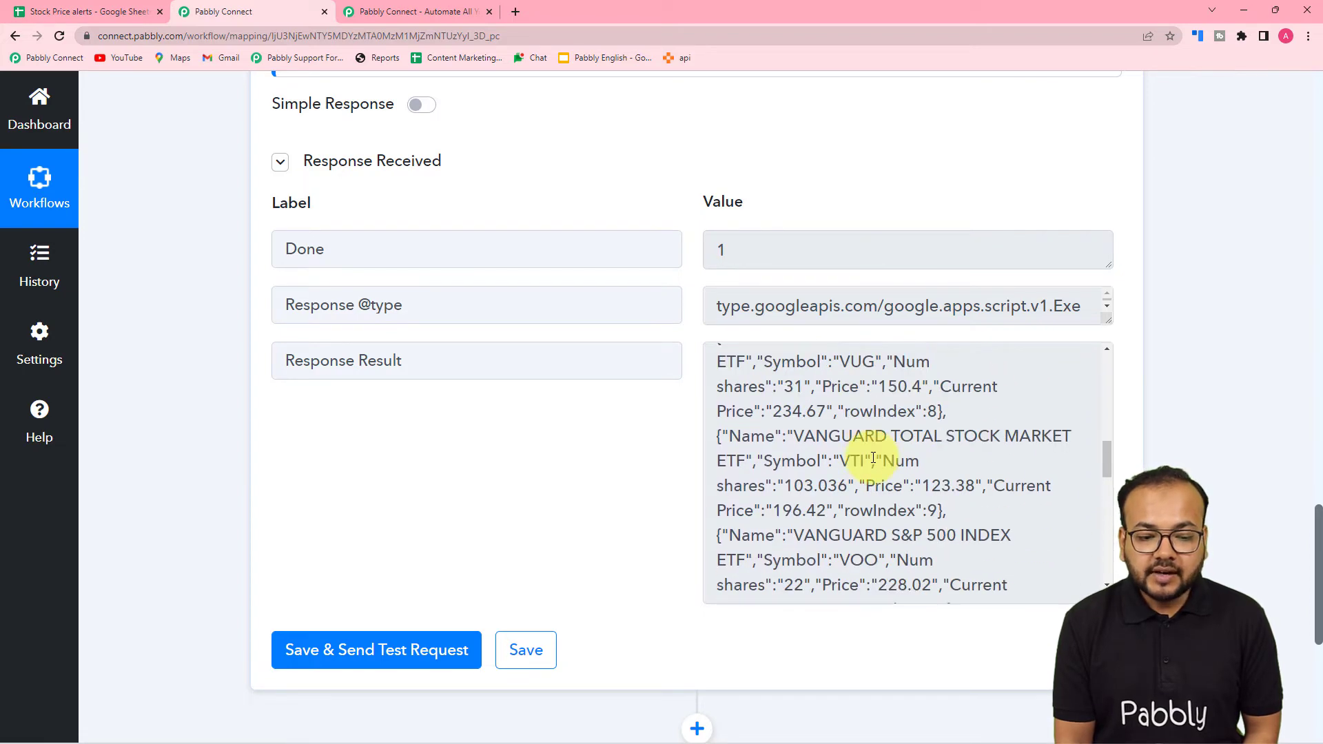
scroll(873, 458, "down", 1)
scroll(556, 440, "down", 5)
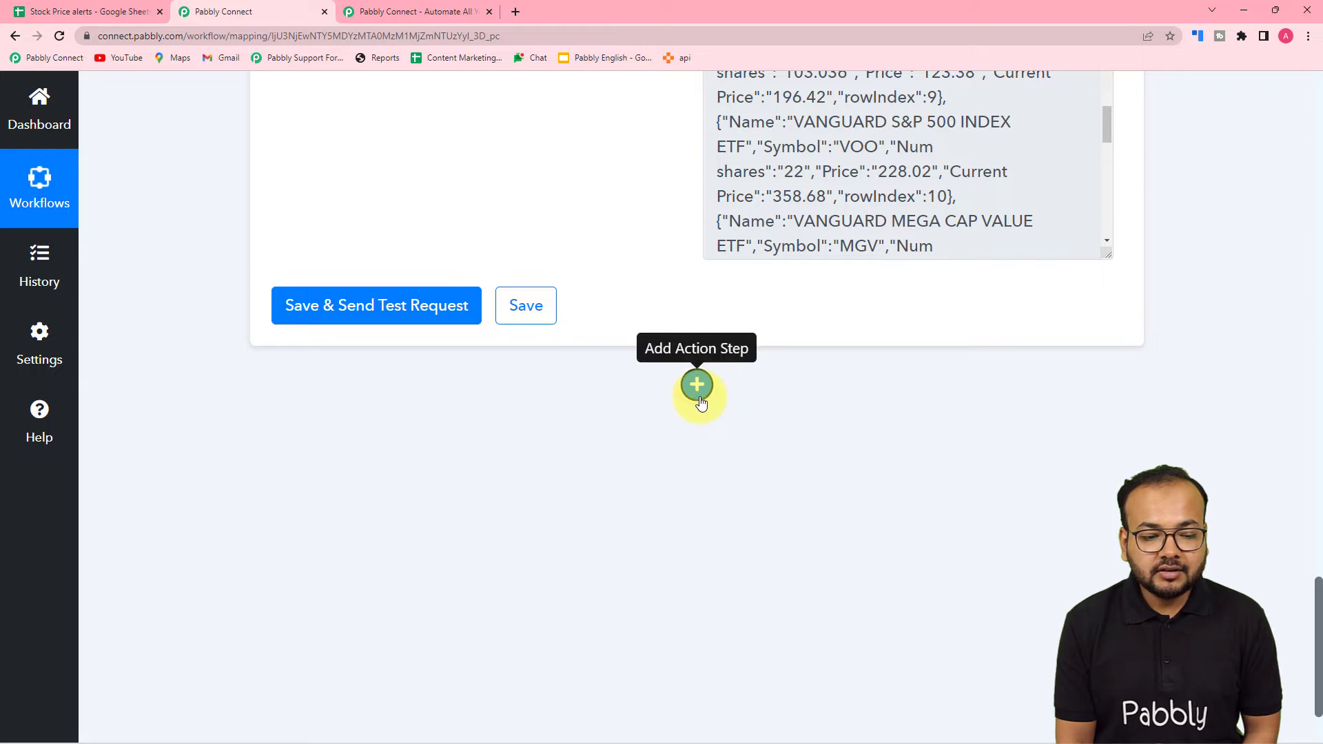
- Add a new action step below the Google Sheets step using Iterator by Pabbly
left_click(697, 385)
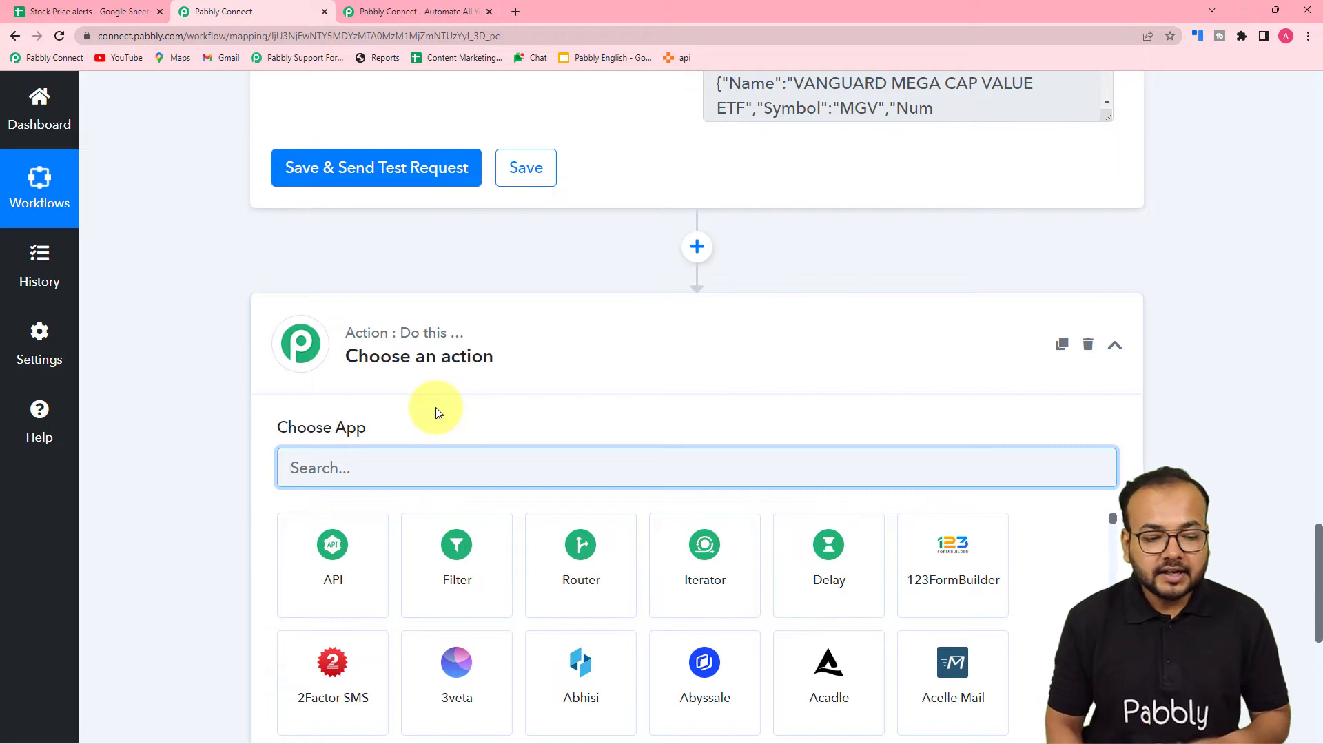
scroll(441, 408, "up", 4)
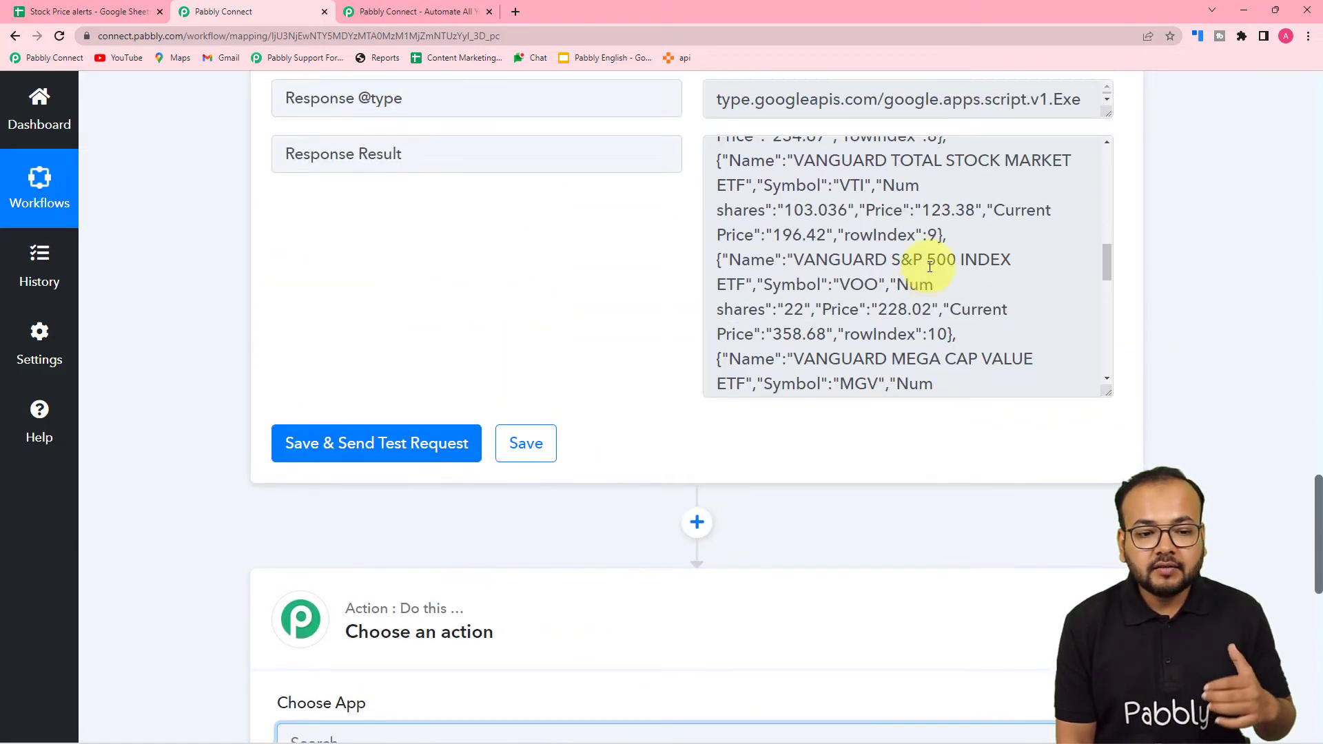
scroll(930, 266, "up", 4)
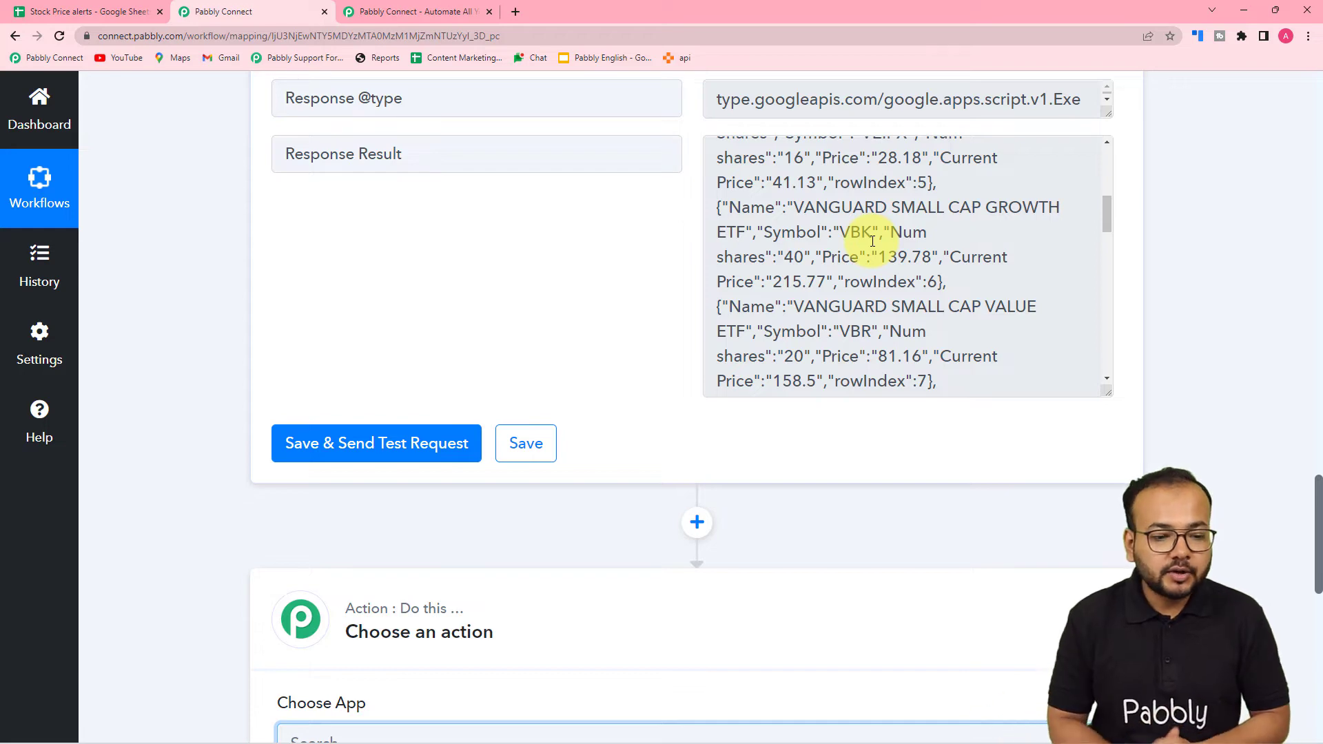
scroll(872, 240, "down", 5)
scroll(340, 458, "down", 5)
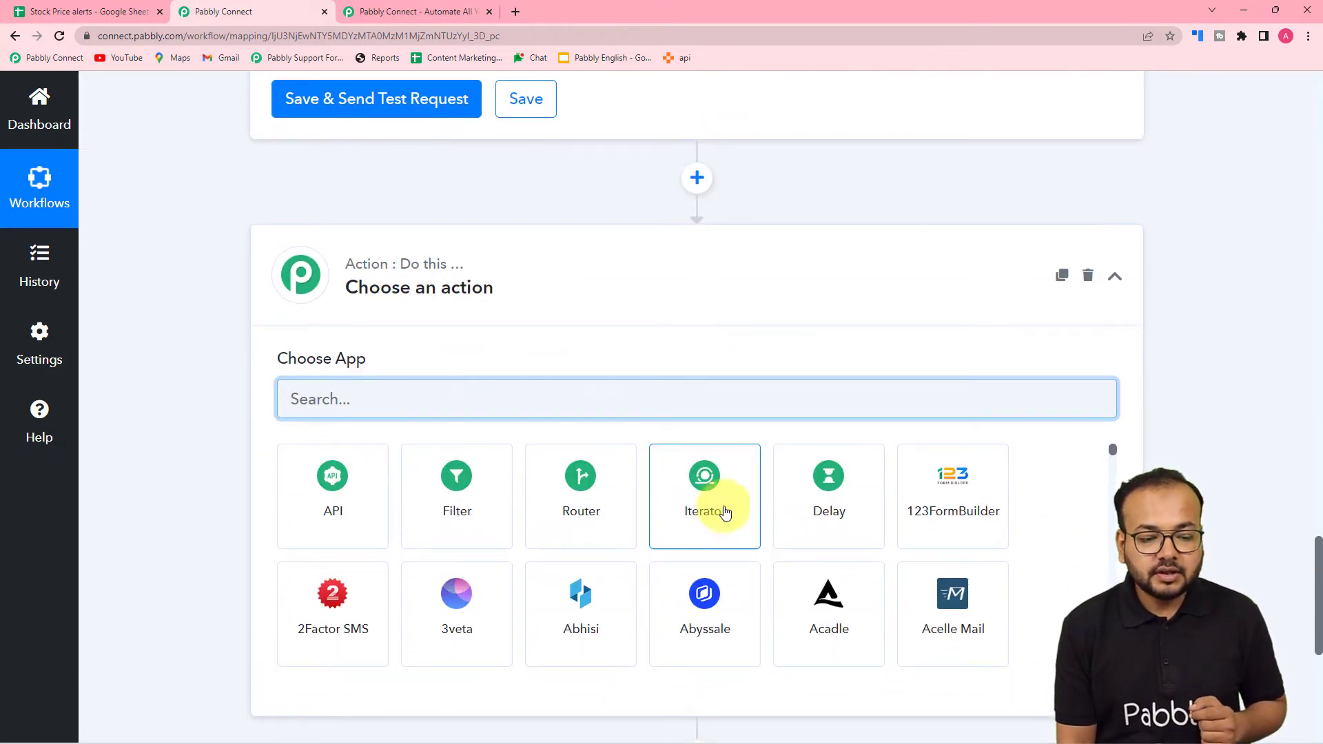
left_click(707, 521)
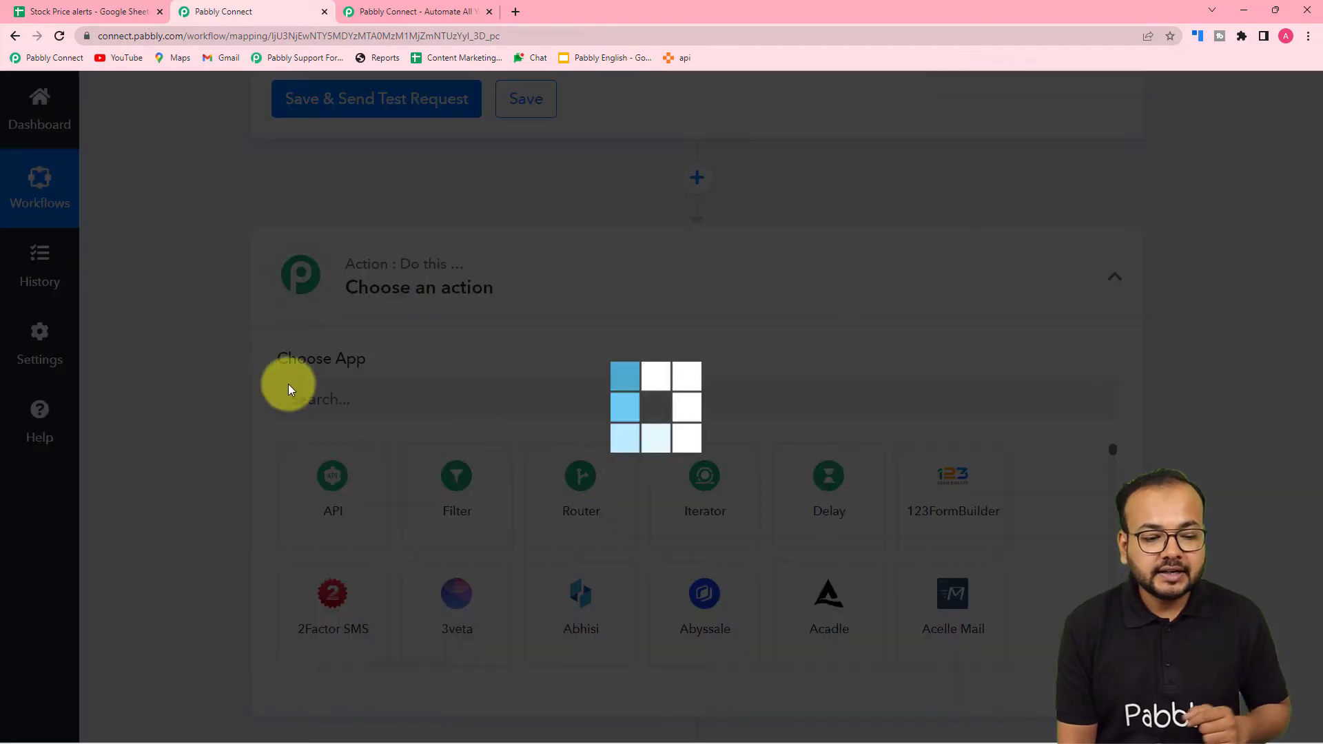
scroll(237, 390, "down", 2)
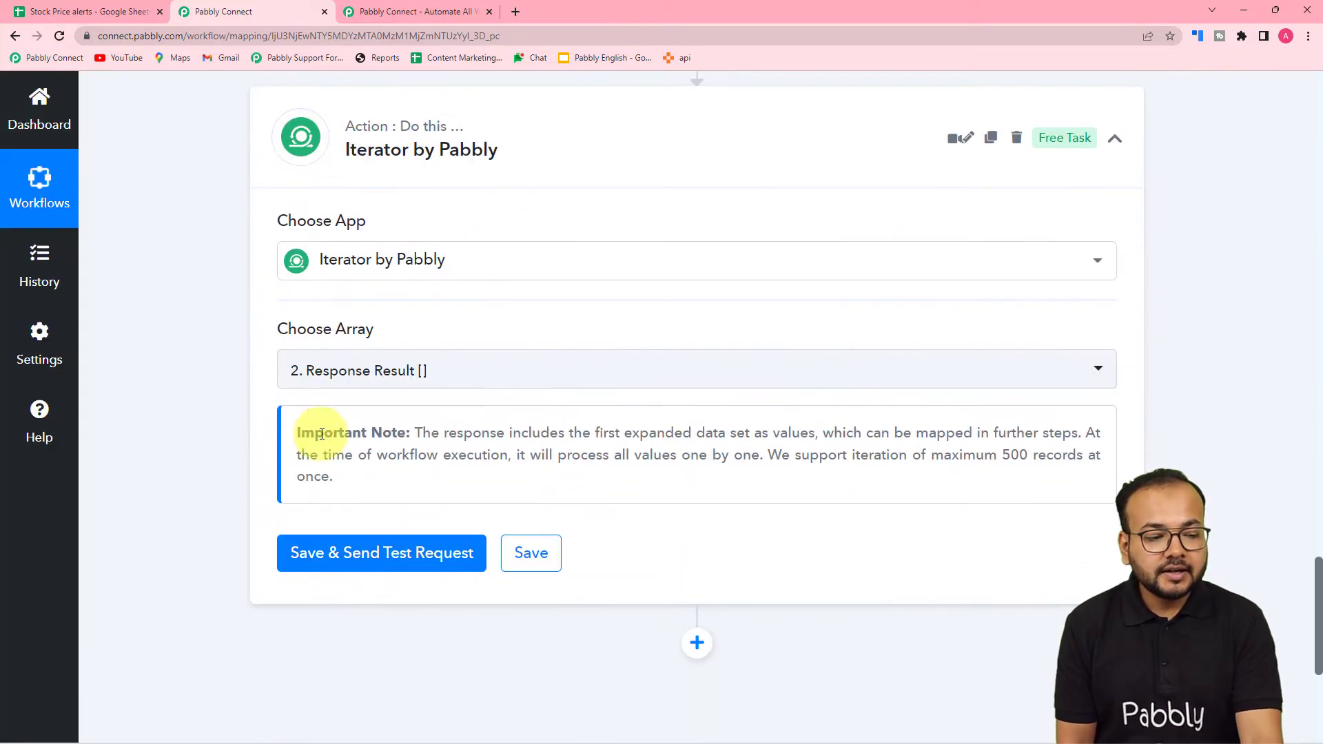
- Set the Iterator to loop over the sheet's Response Result array and send a test request
left_click(405, 371)
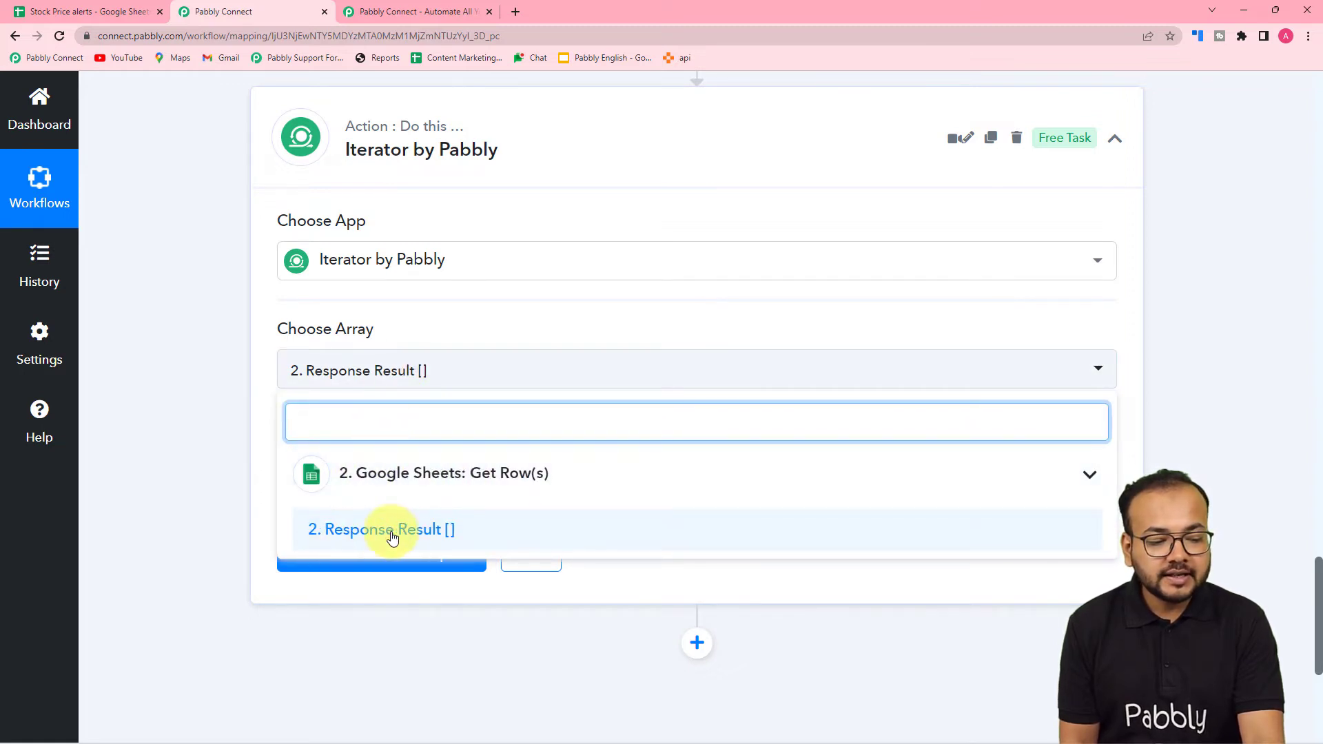
scroll(213, 477, "up", 10)
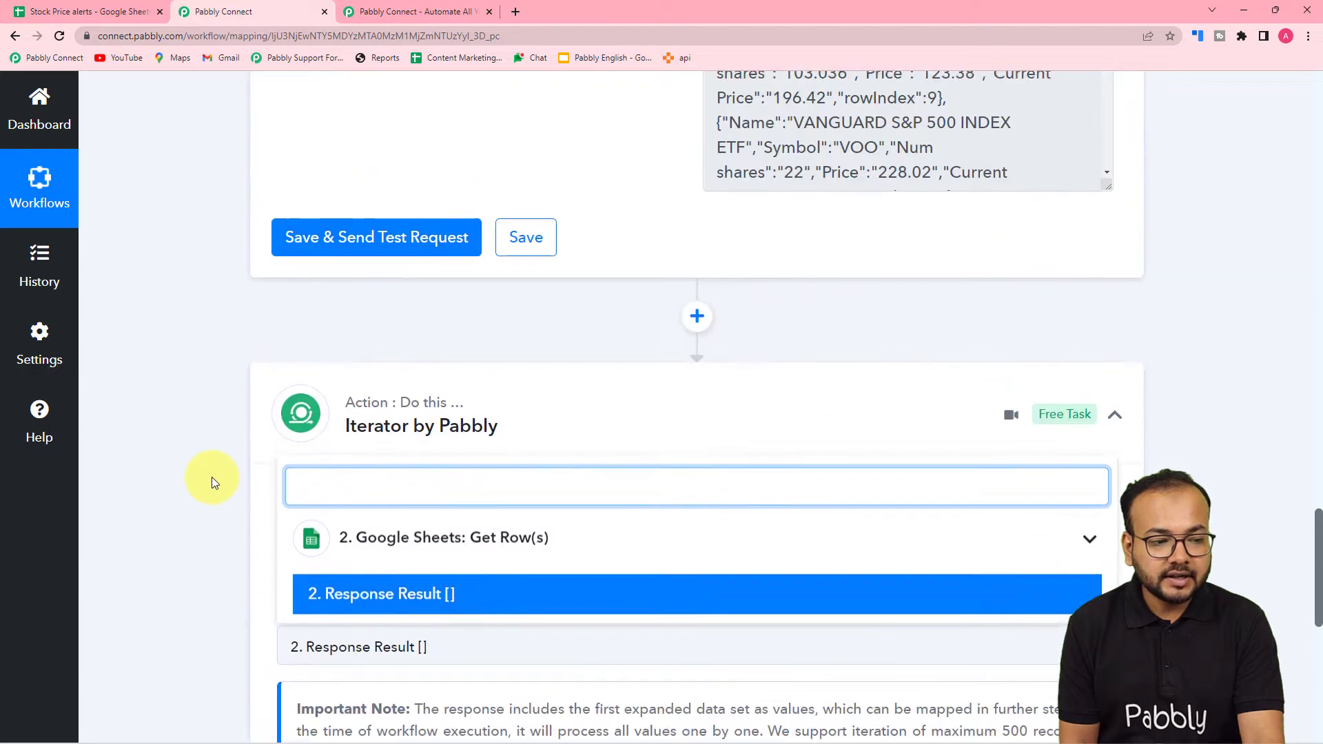
scroll(259, 467, "down", 10)
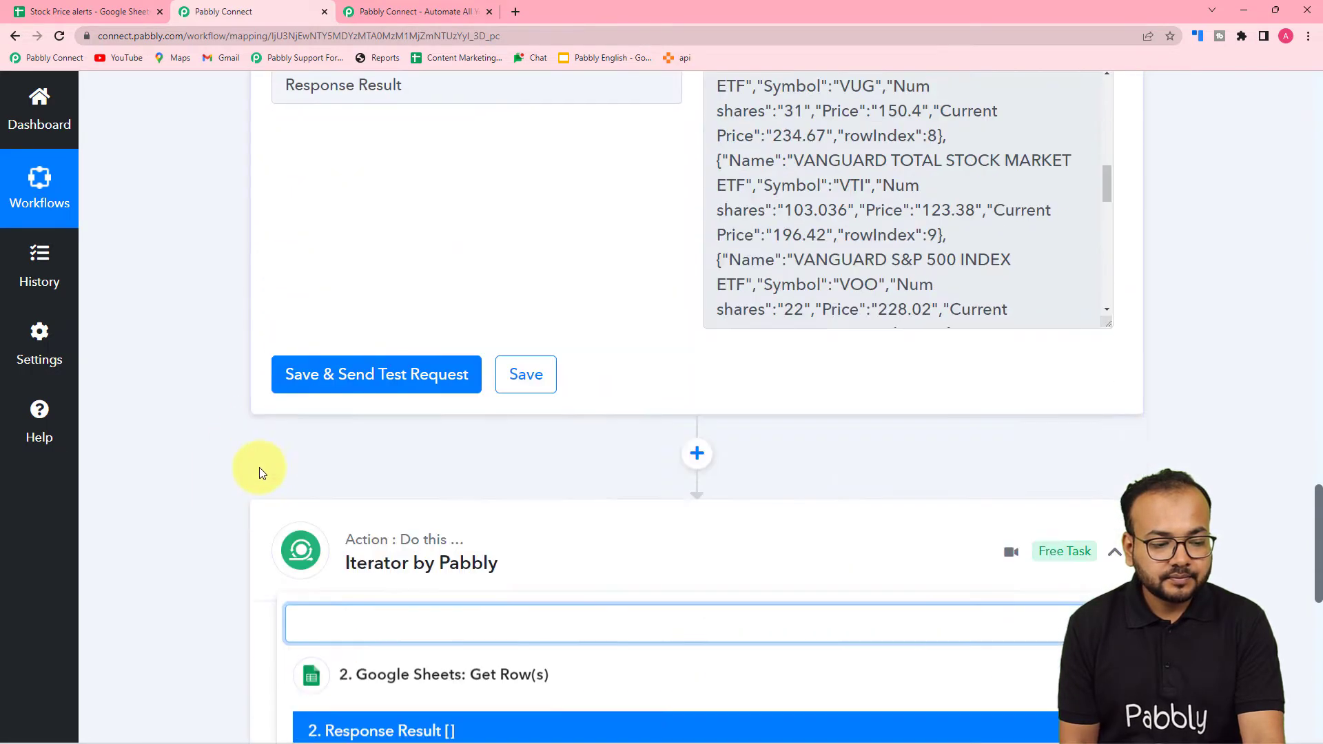
left_click(337, 460)
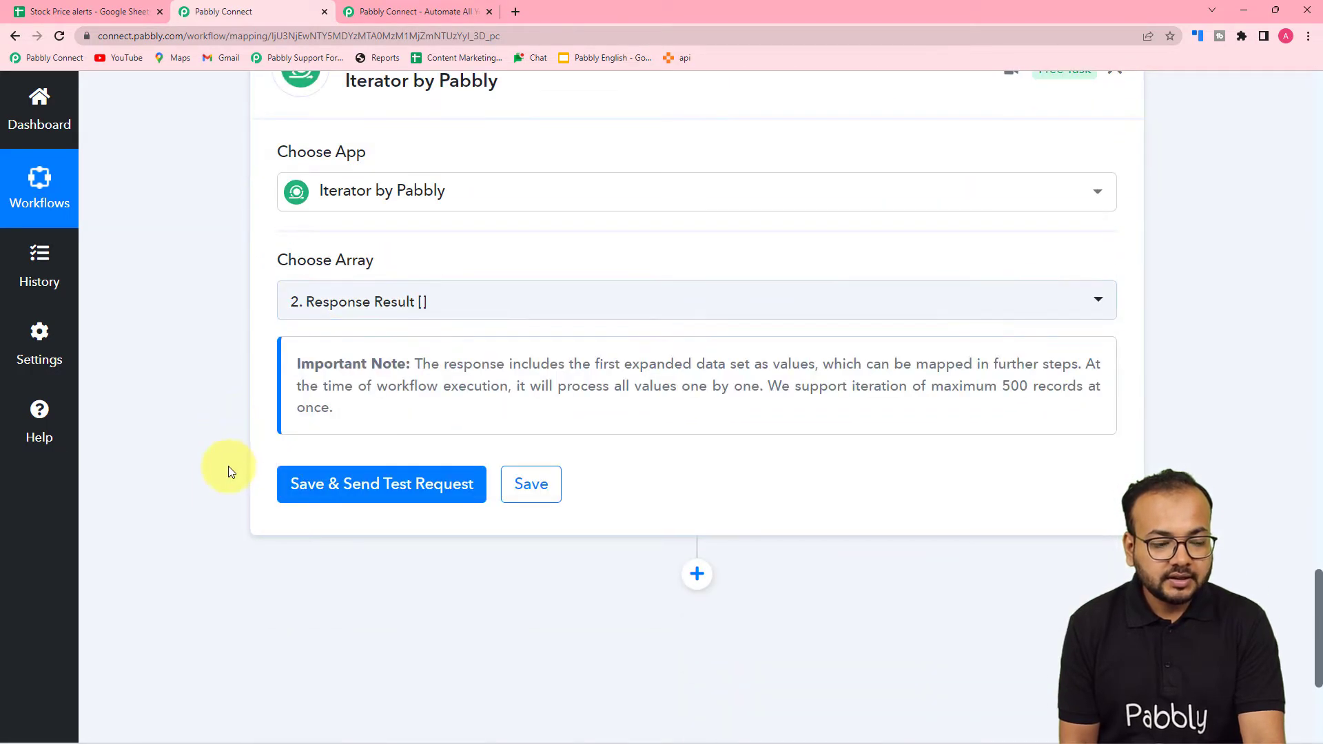
left_click(333, 488)
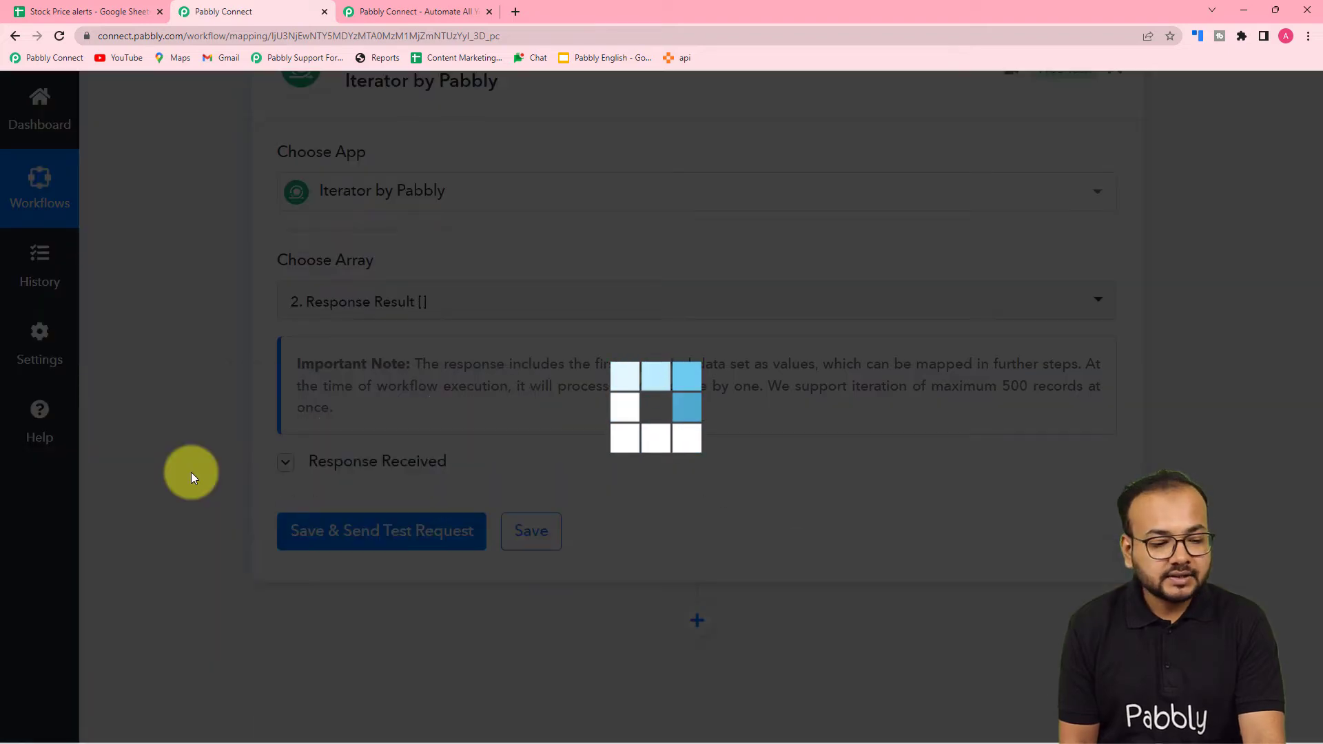
scroll(192, 473, "down", 3)
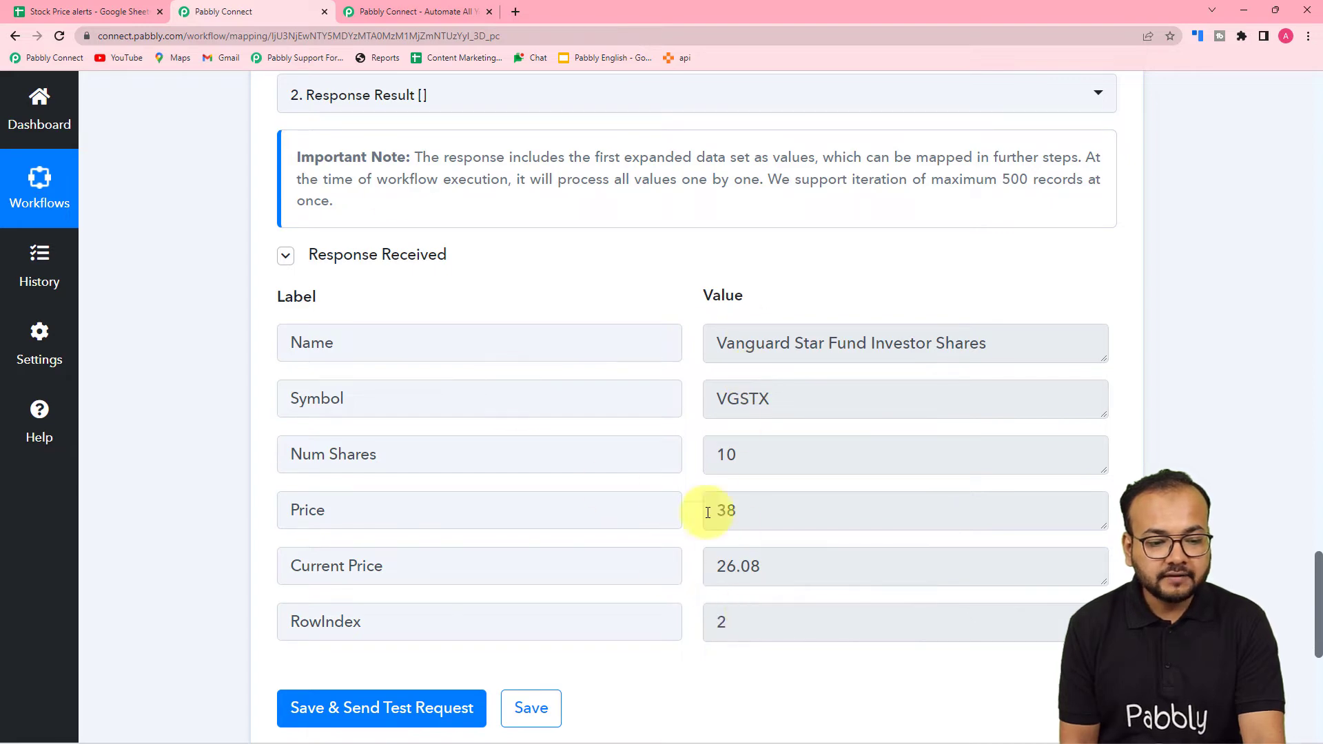
- Compare the Iterator's first record (current price 26.08, row index 2) with the stock spreadsheet
left_click(117, 12)
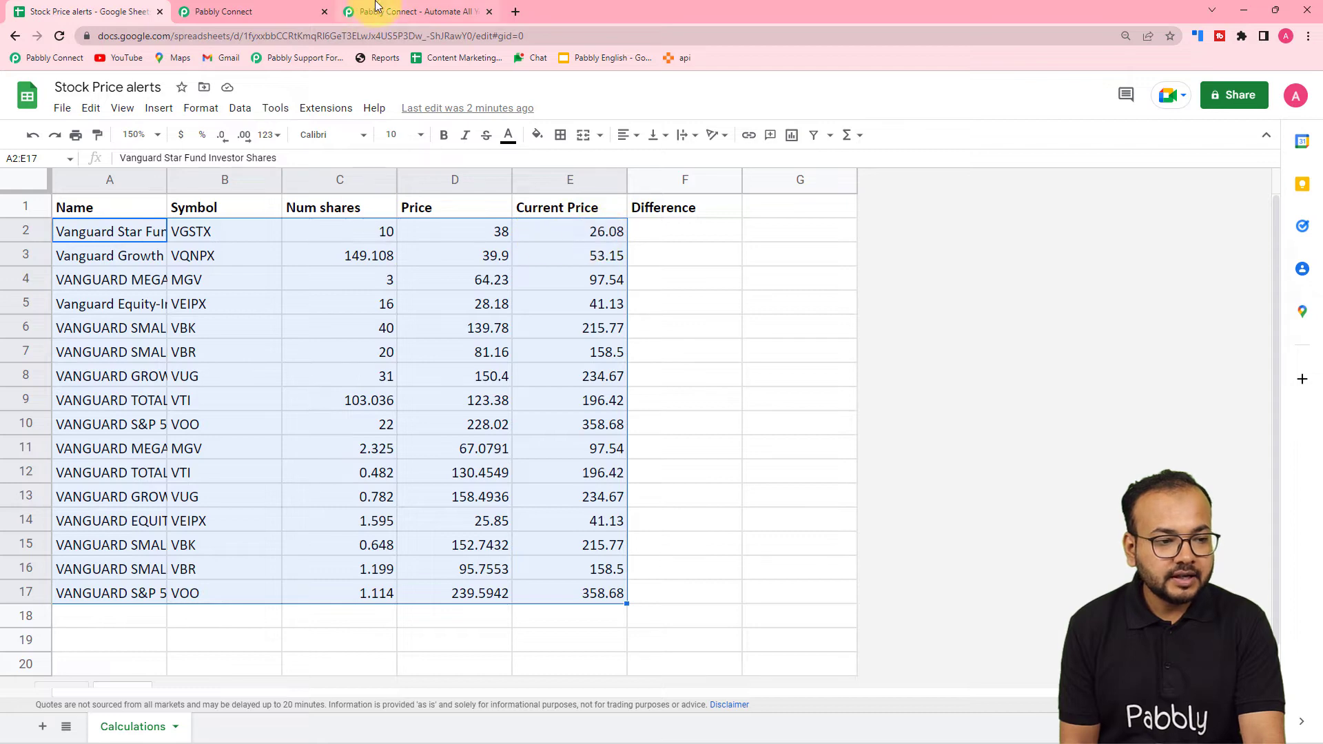
left_click(270, 10)
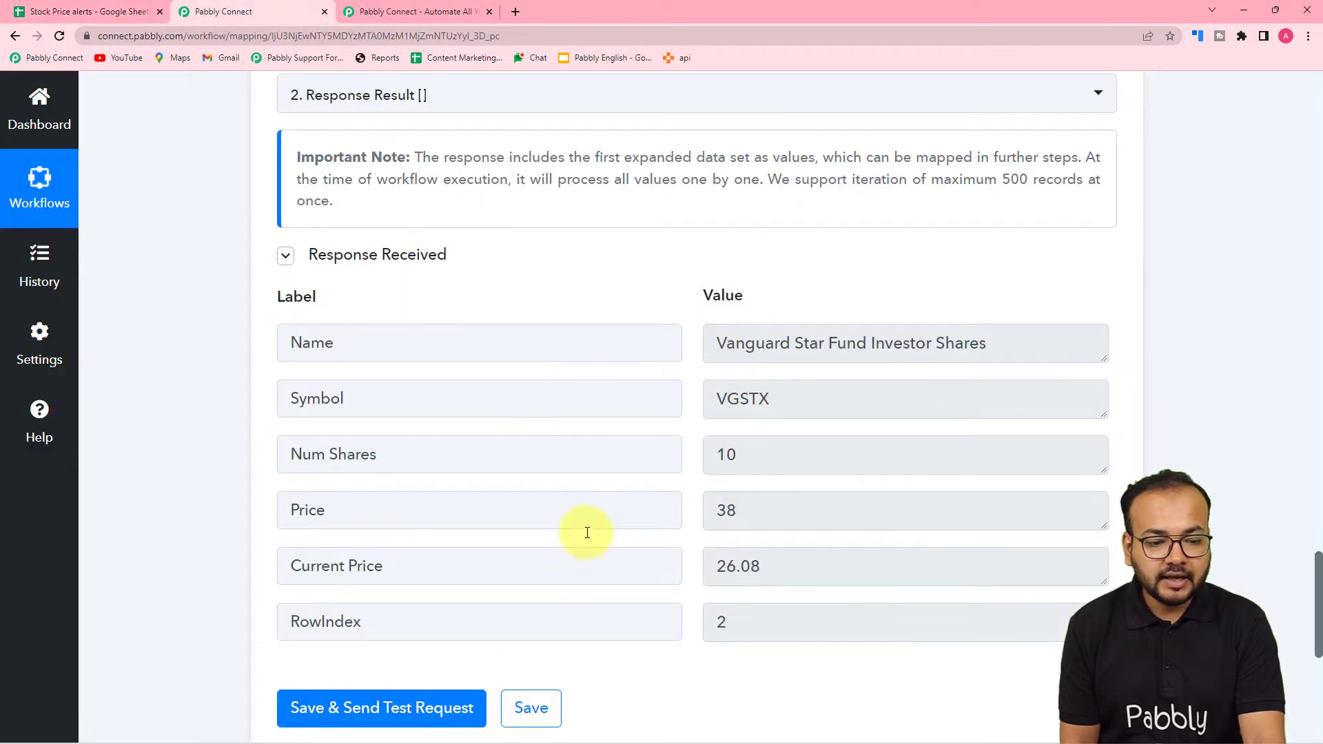
scroll(210, 437, "down", 2)
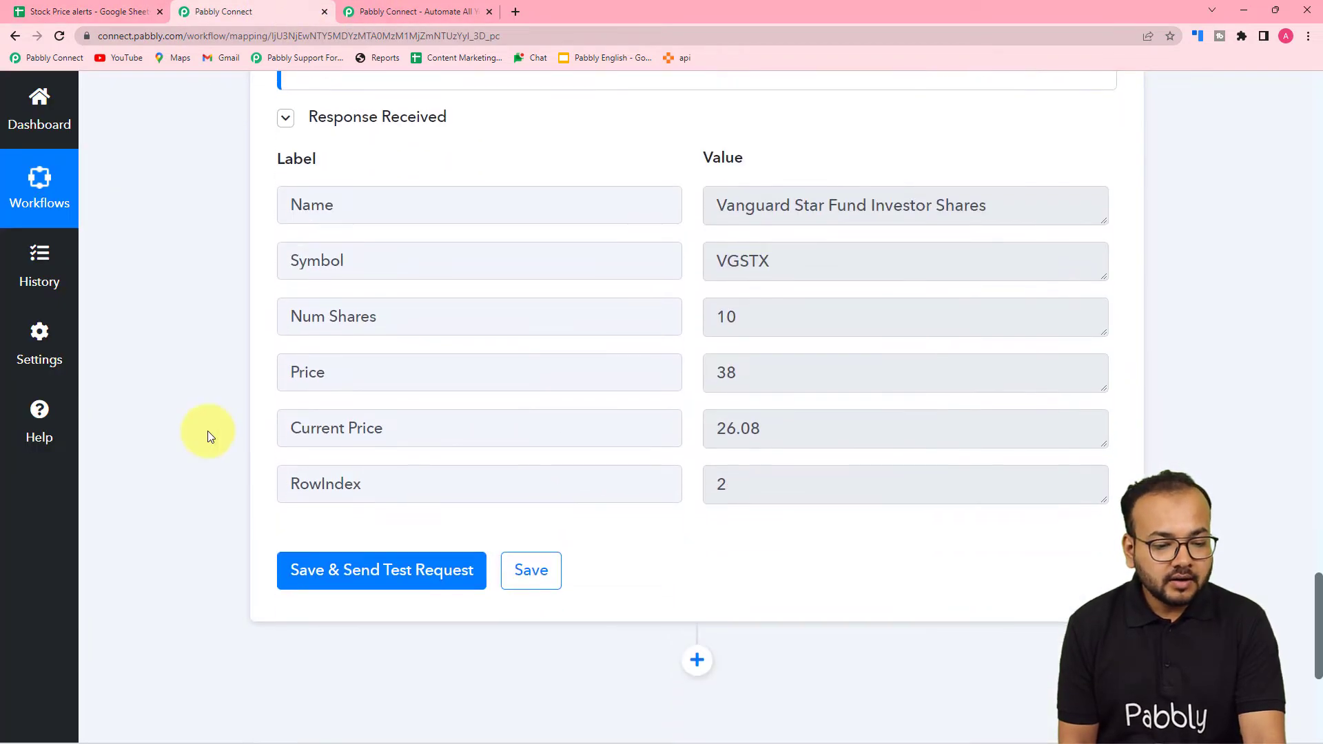
scroll(213, 431, "down", 2)
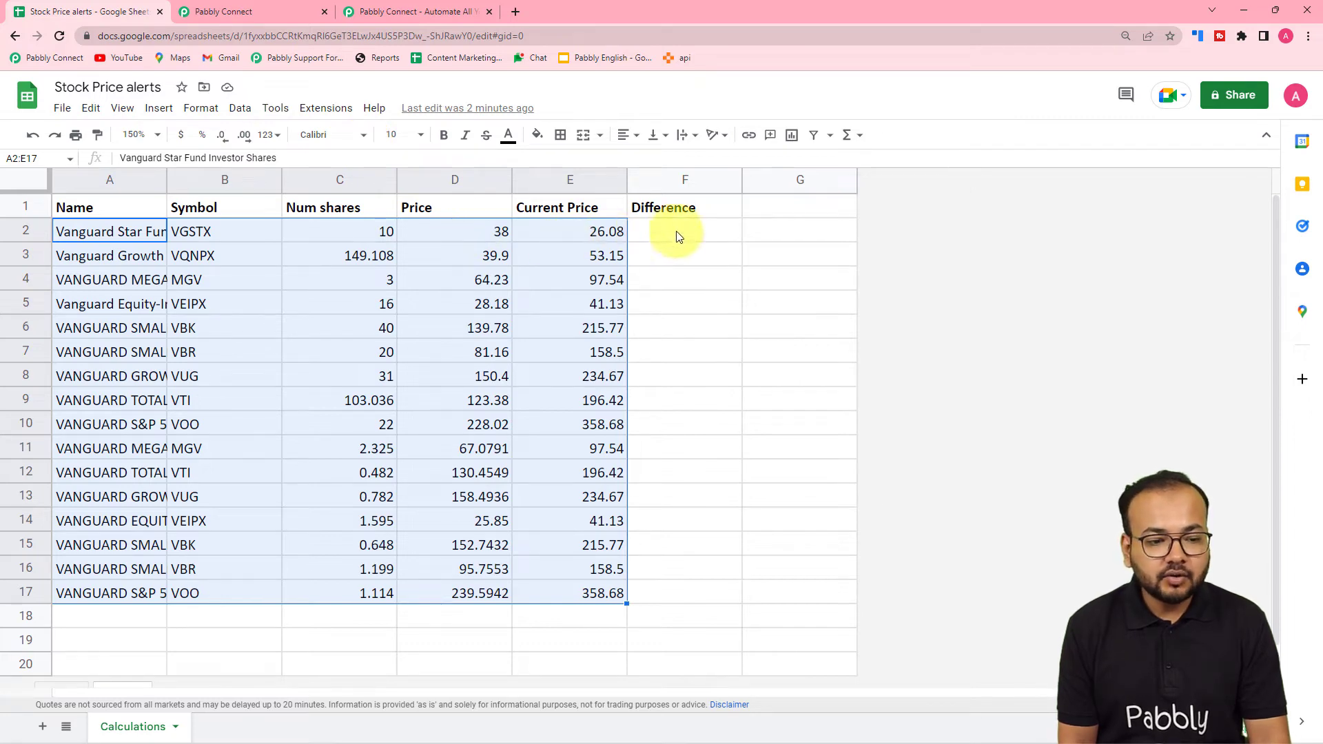
left_click(283, 10)
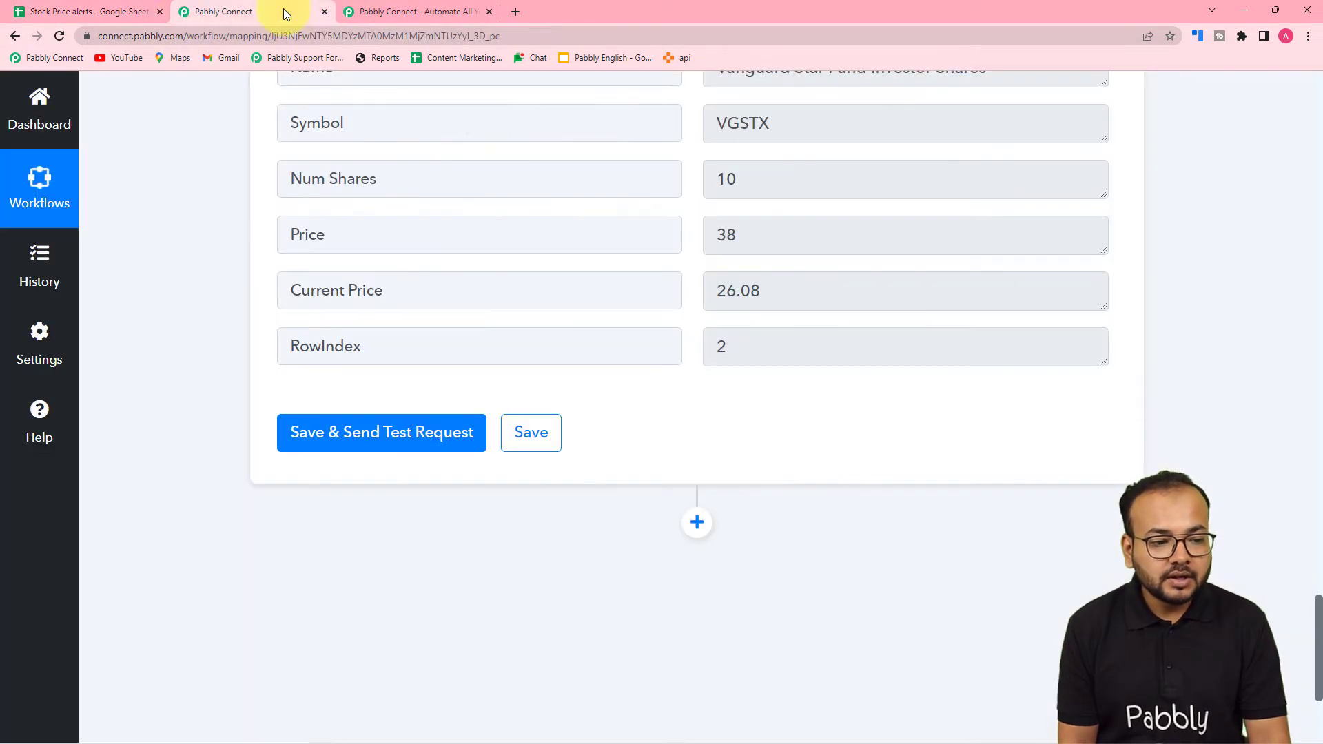
scroll(544, 372, "down", 3)
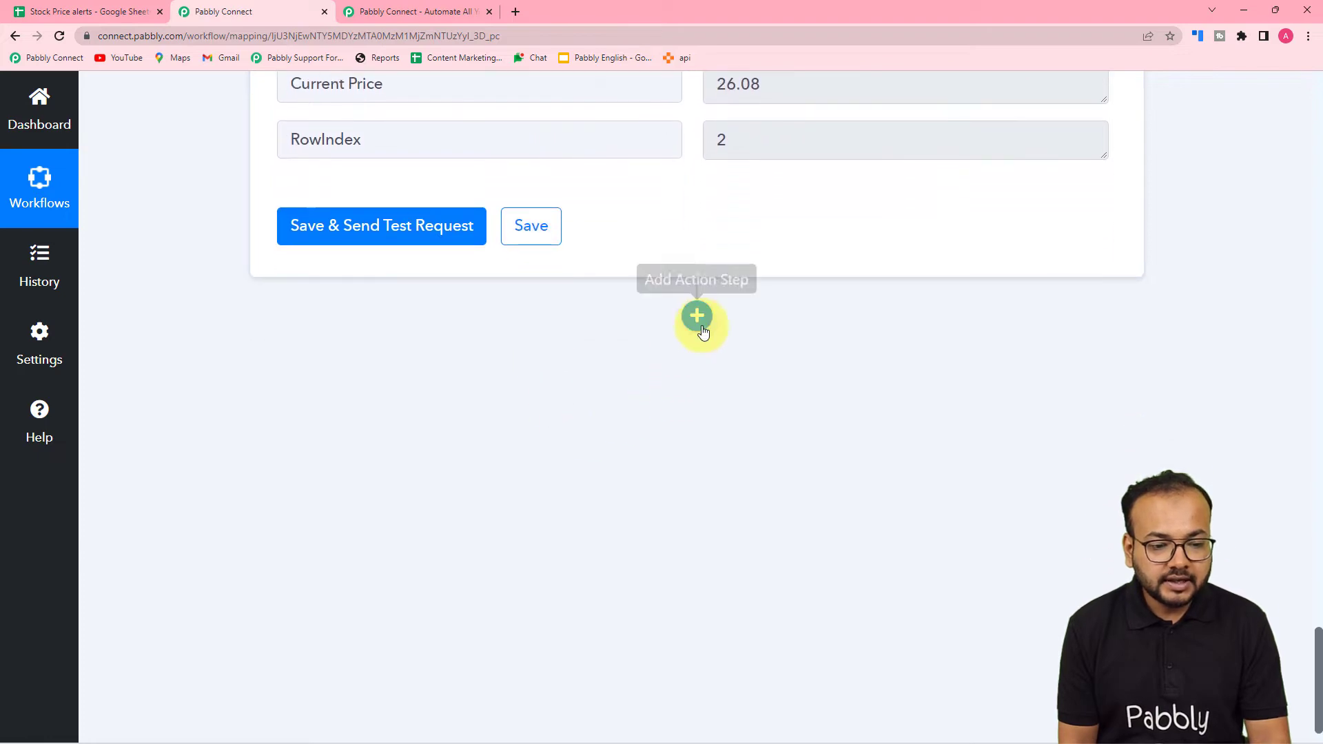
- Add a Number Formatter by Pabbly step after the Iterator with the Perform Math Operation event, and connect it
left_click(696, 317)
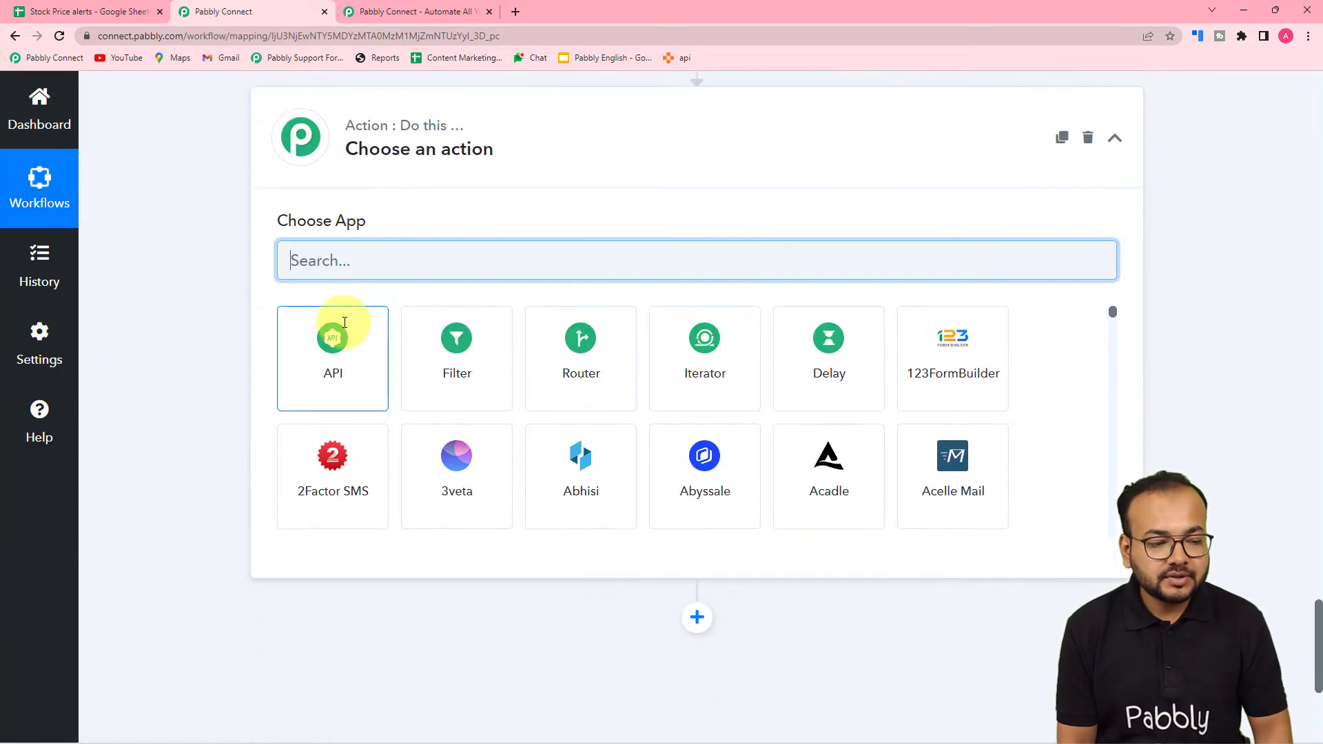
type("number")
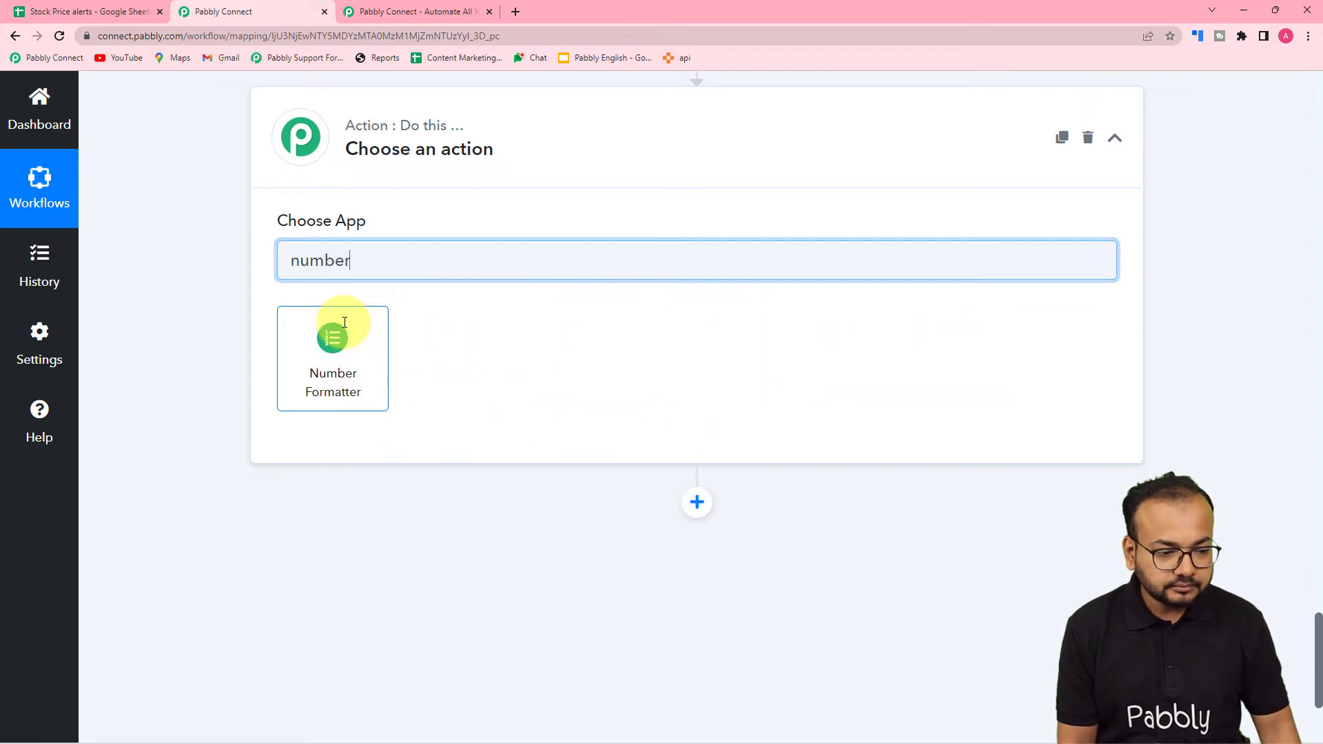
left_click(353, 353)
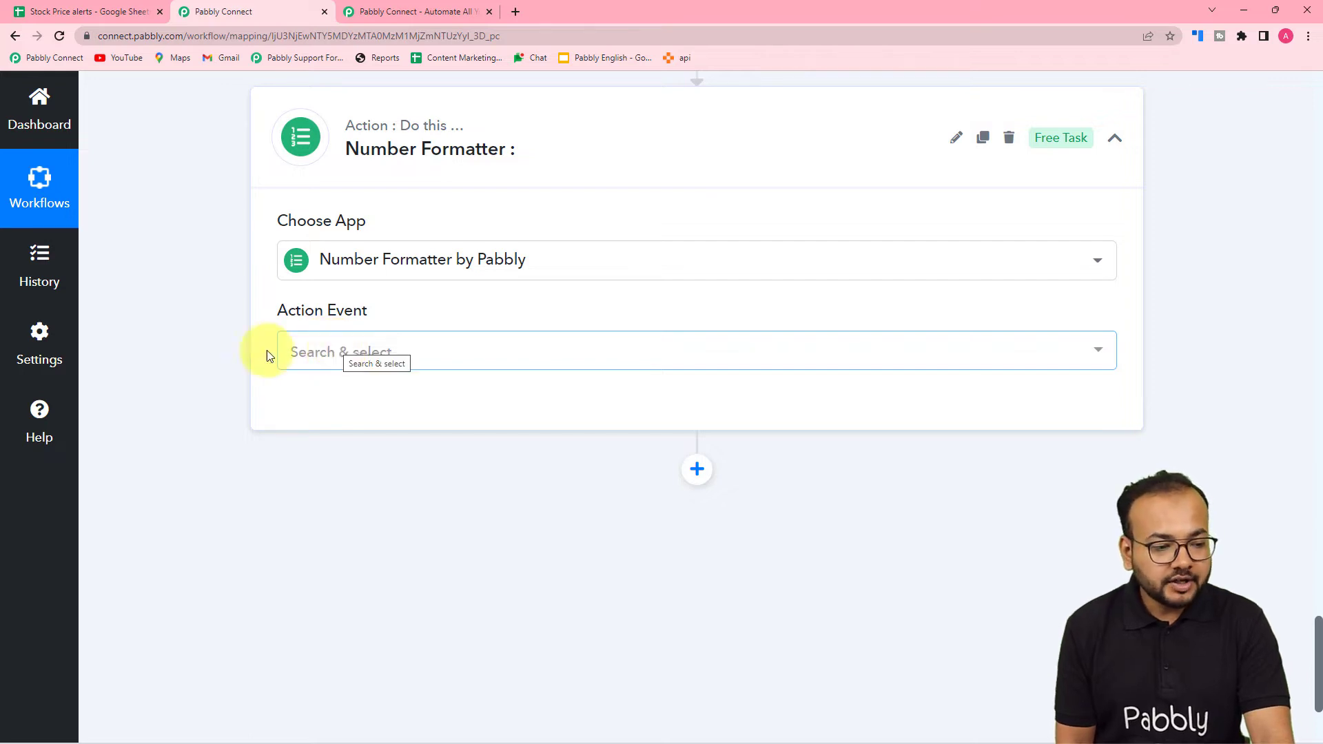
left_click(354, 351)
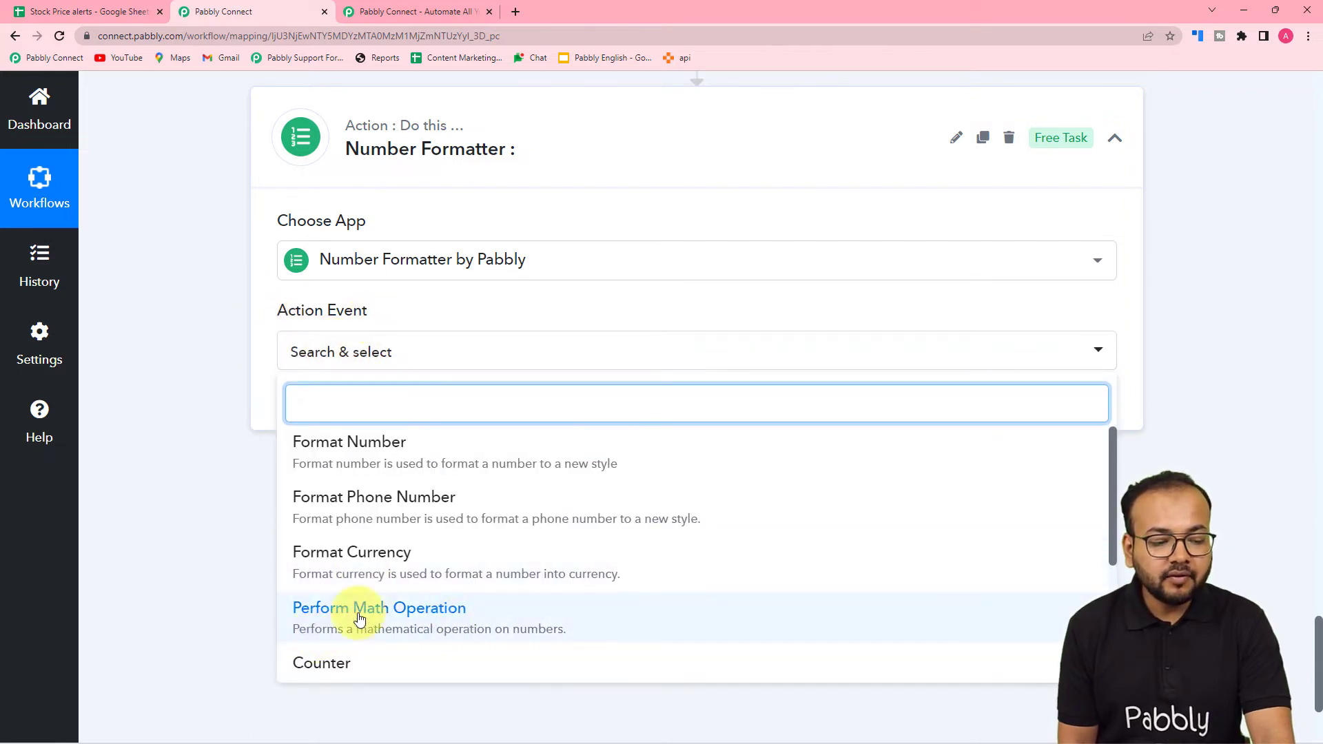
left_click(413, 616)
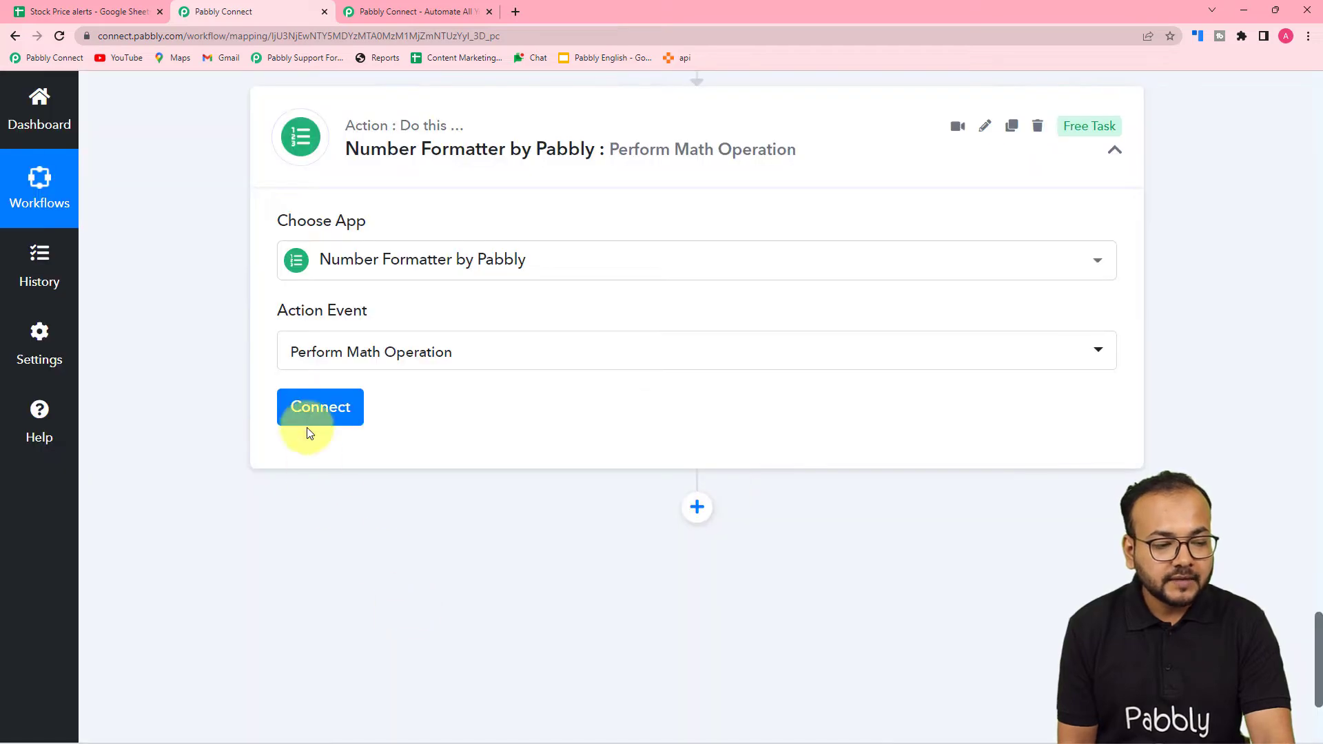
left_click(308, 421)
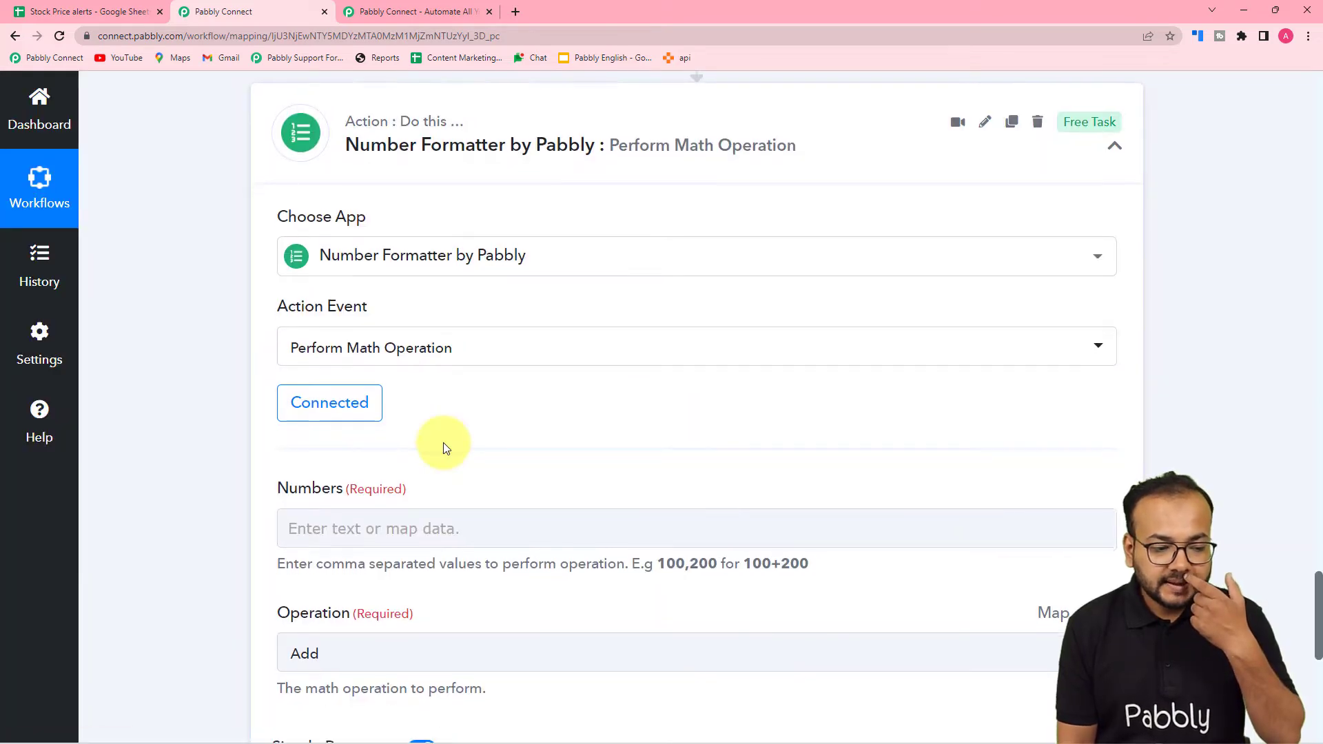
scroll(444, 448, "down", 3)
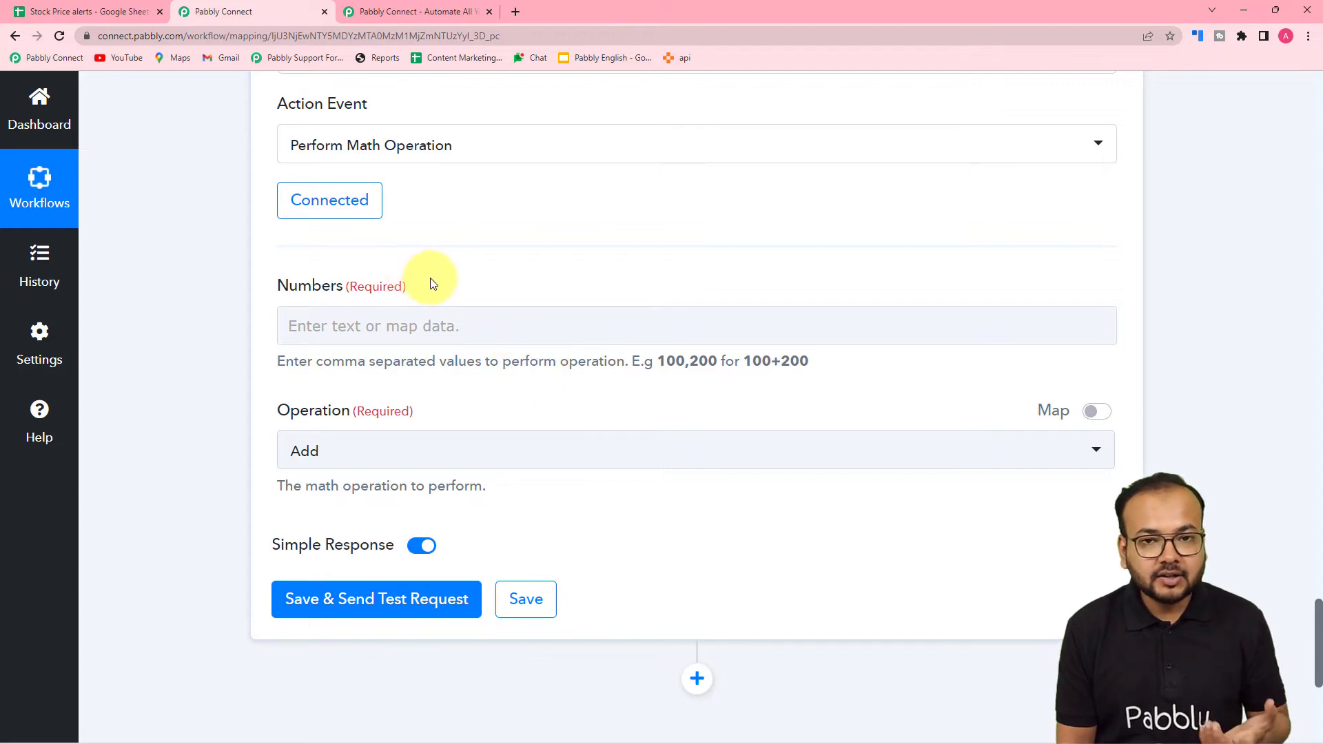
scroll(452, 300, "down", 7)
scroll(452, 301, "up", 4)
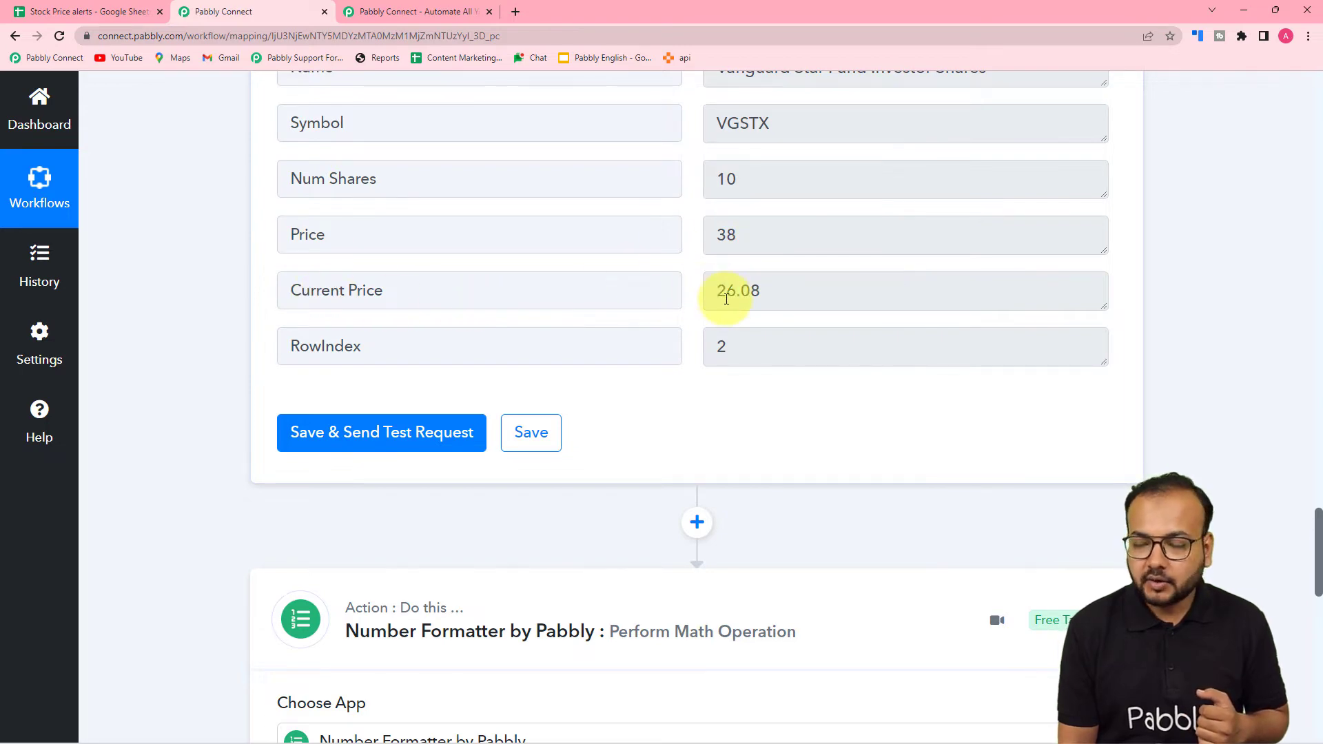
scroll(726, 298, "down", 9)
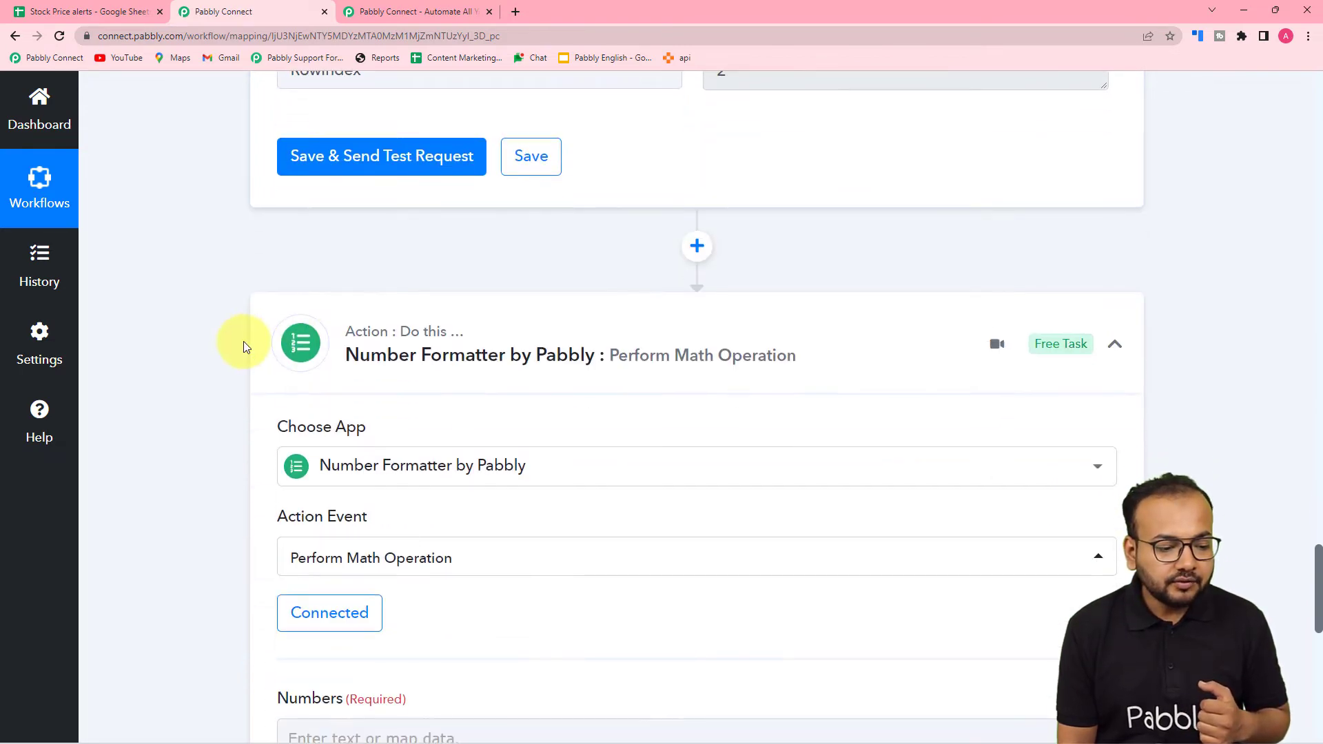
scroll(375, 344, "down", 2)
- Map step 3's Price and Current Price into Numbers, set Operation to Subtract, and test it
left_click(374, 260)
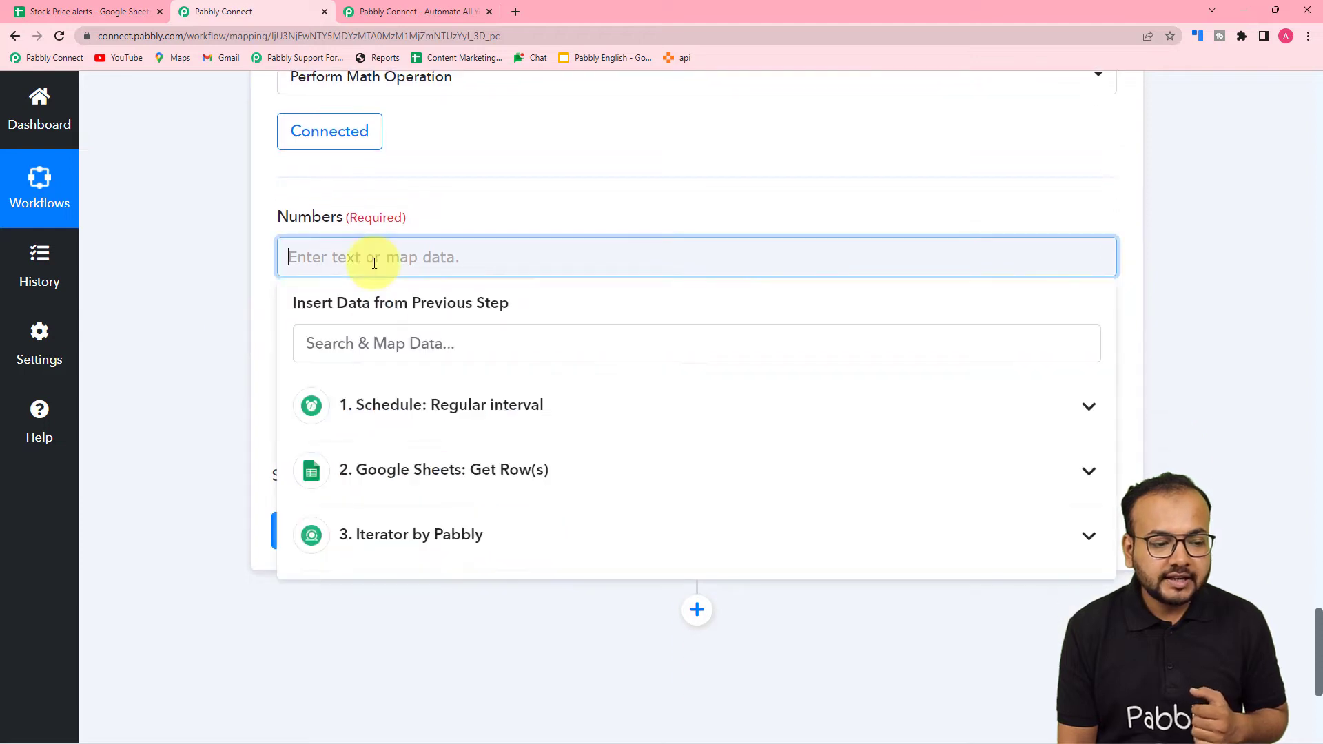
scroll(414, 461, "down", 2)
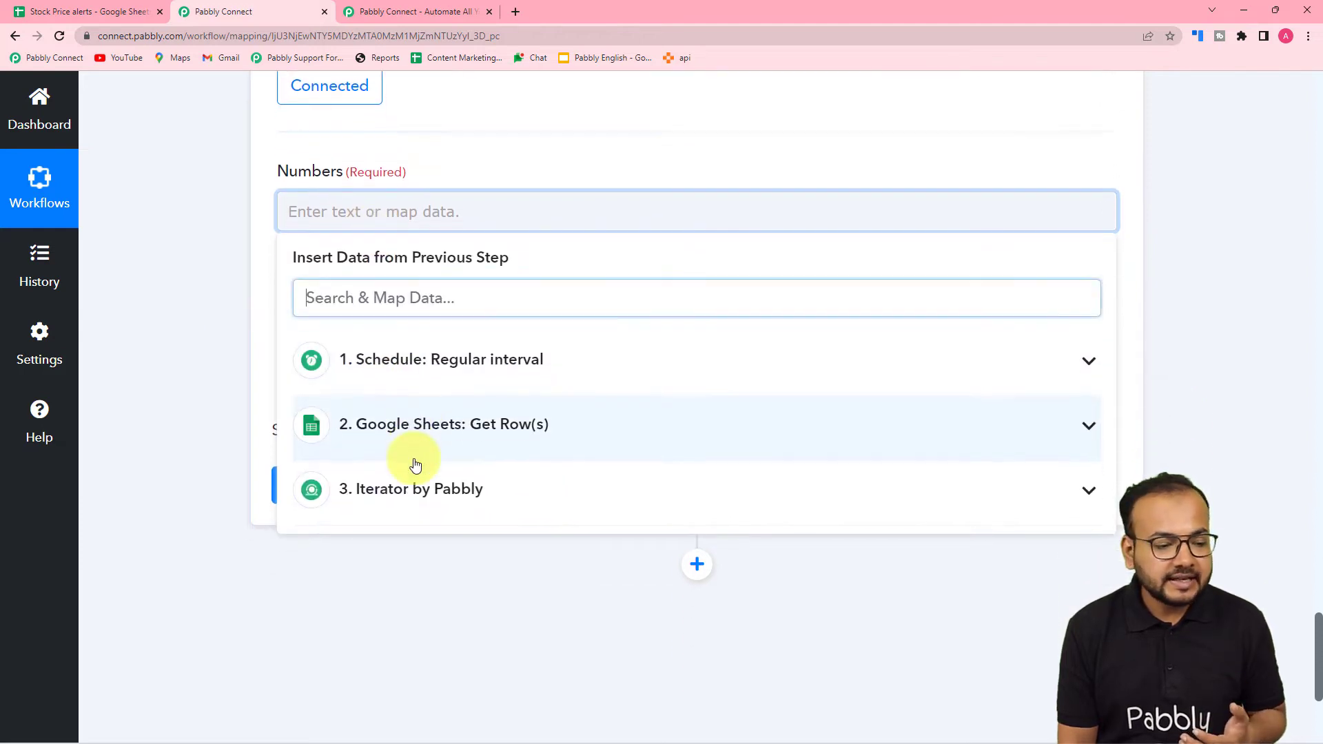
left_click(388, 429)
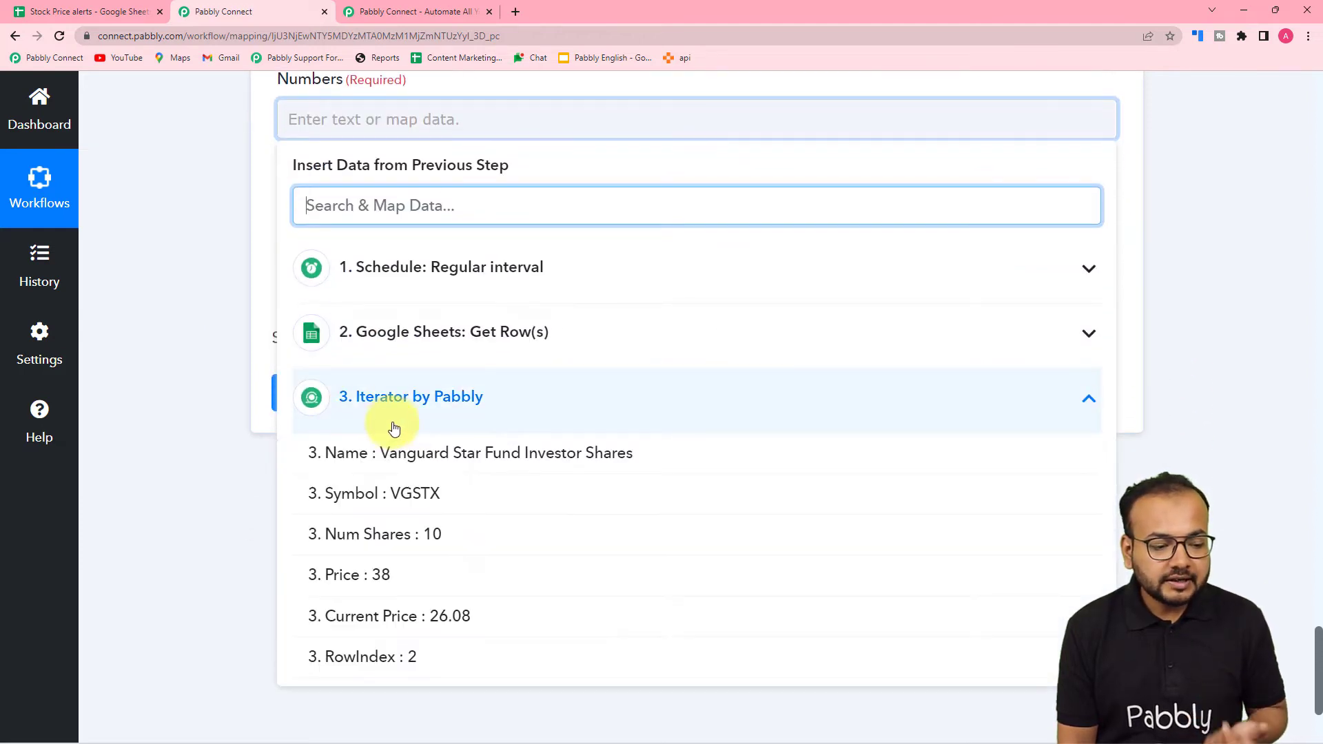
left_click(416, 586)
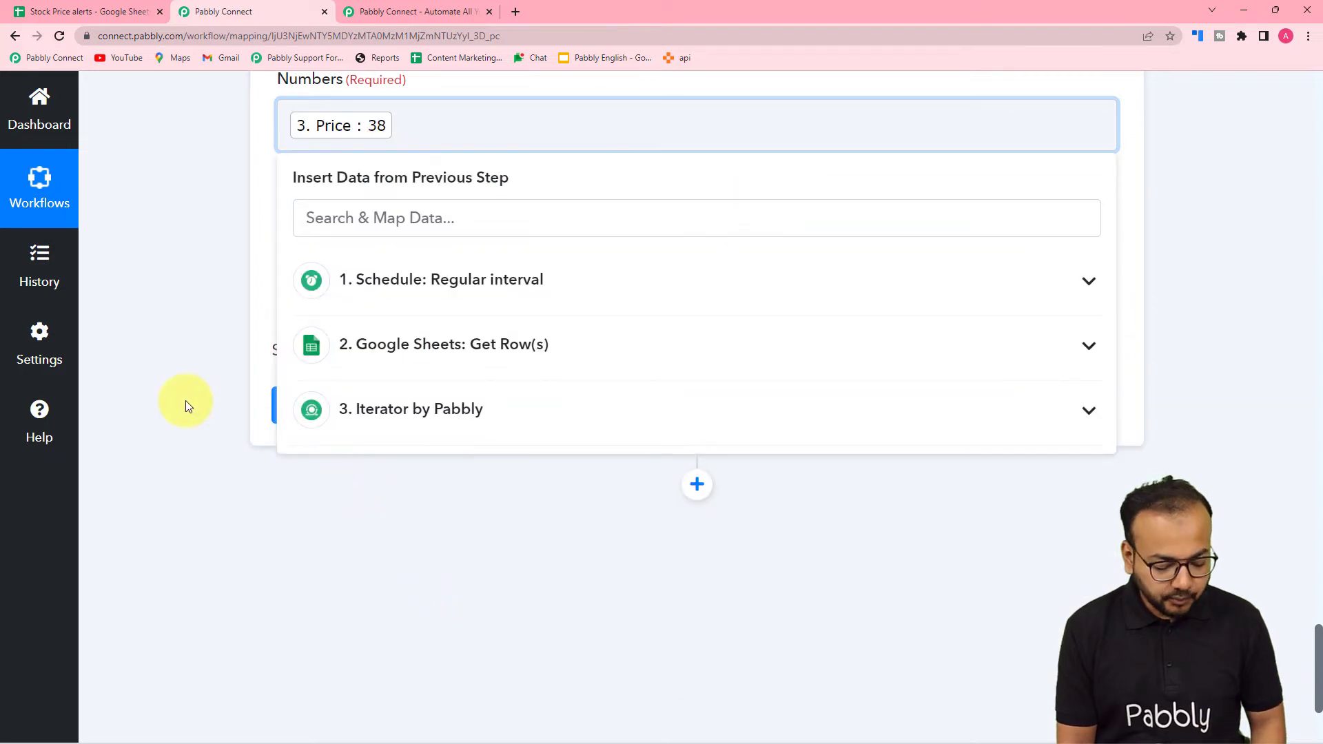
type(",")
left_click(408, 417)
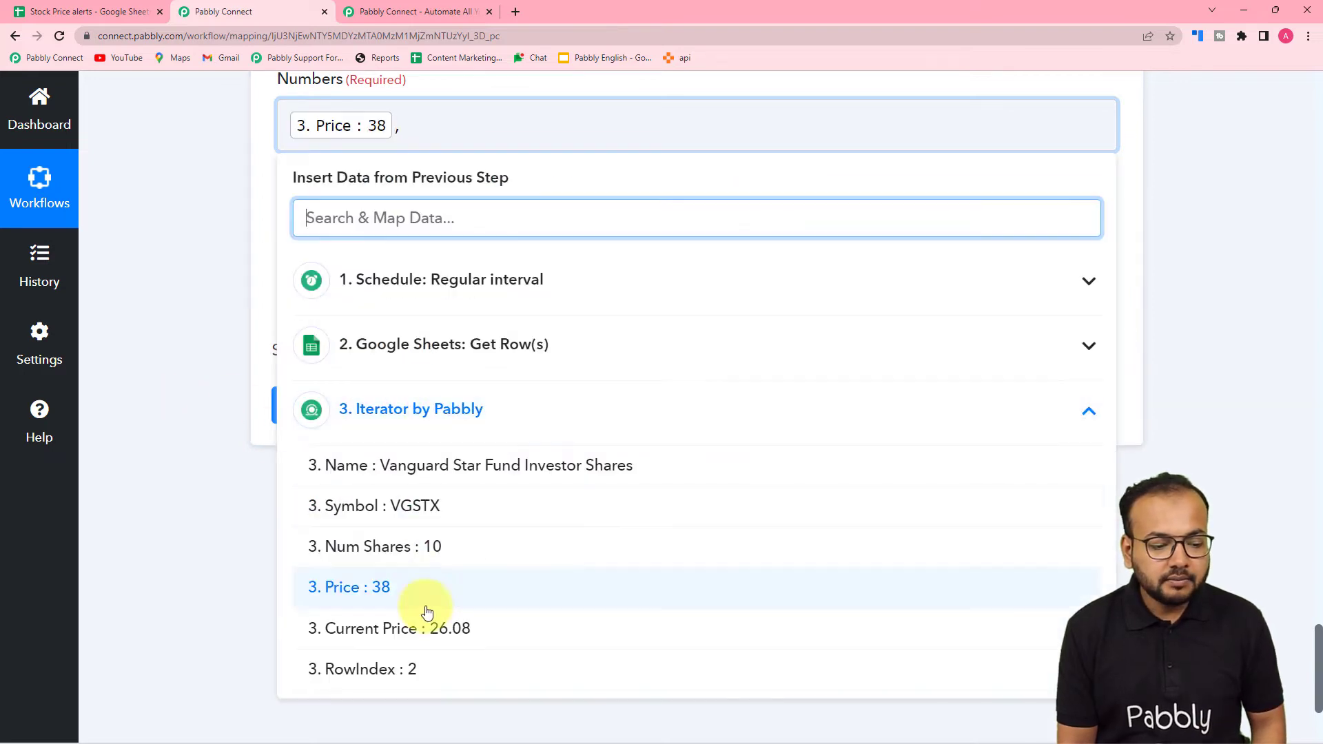
left_click(446, 631)
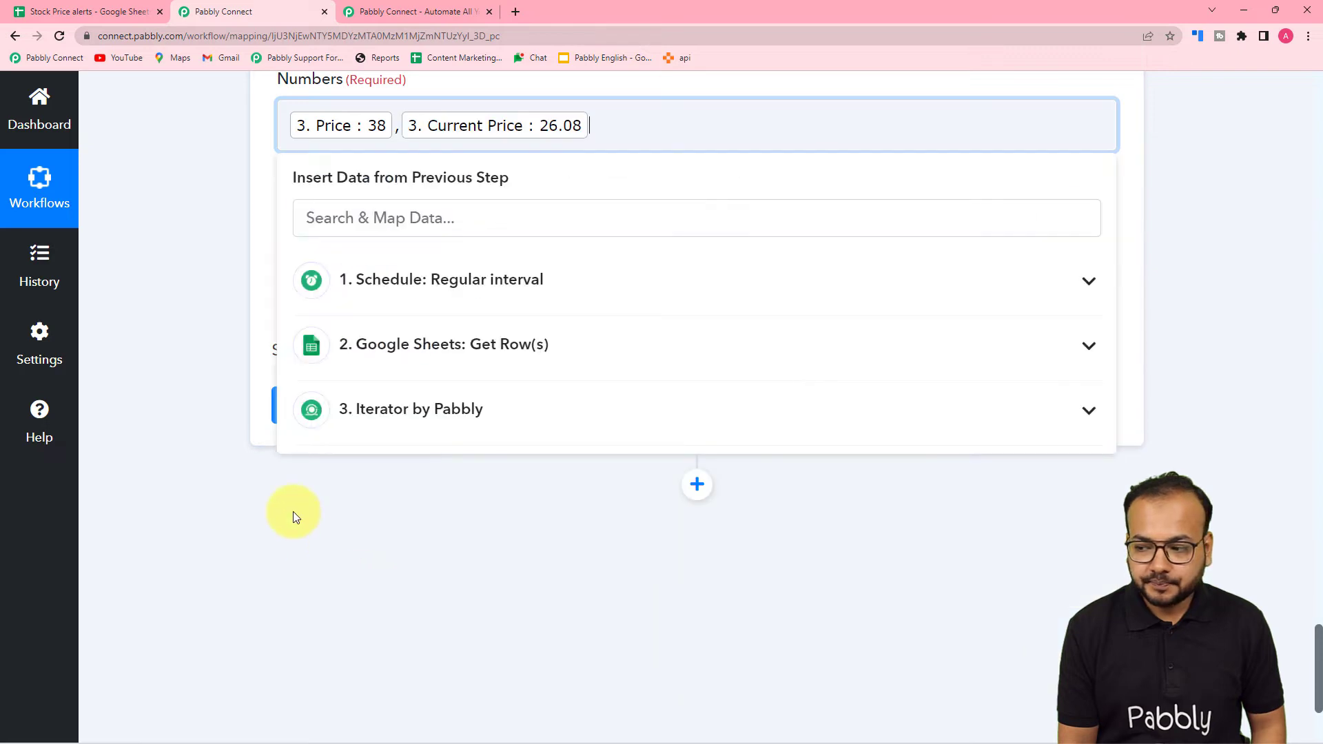
left_click(185, 324)
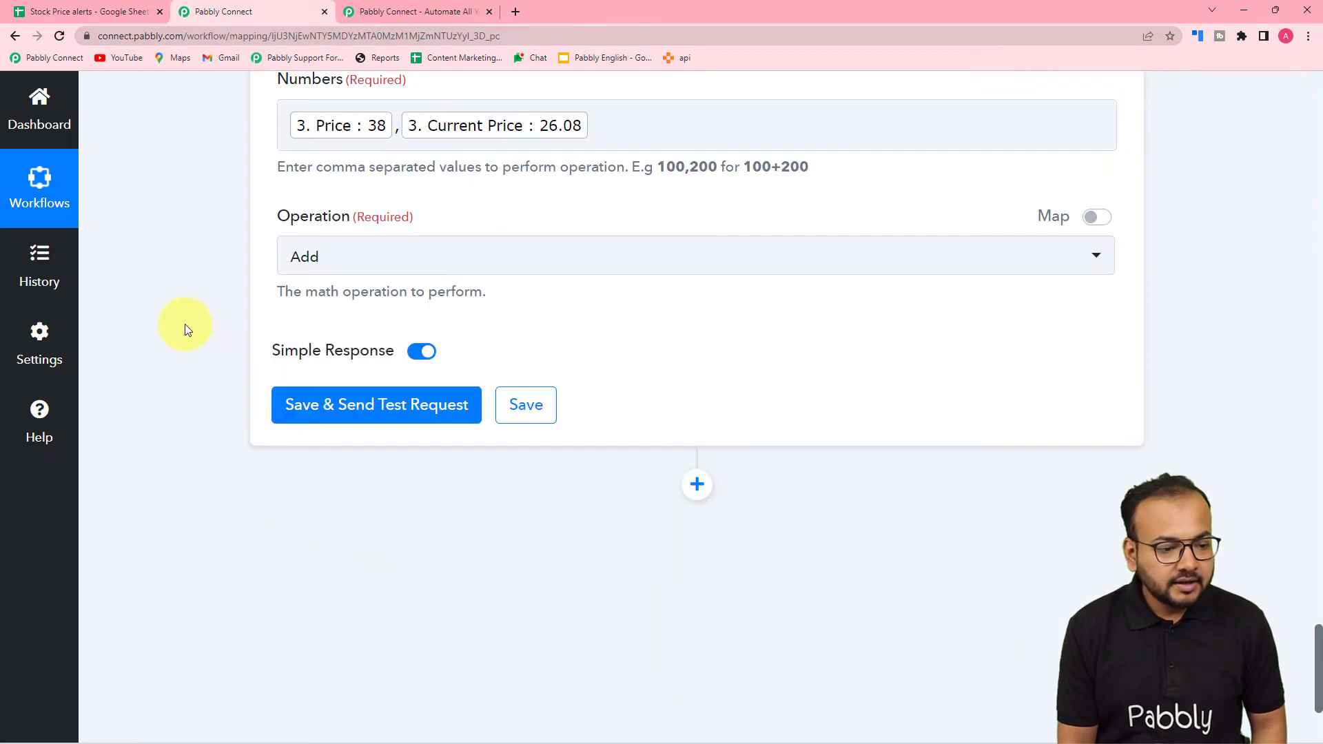
left_click(379, 268)
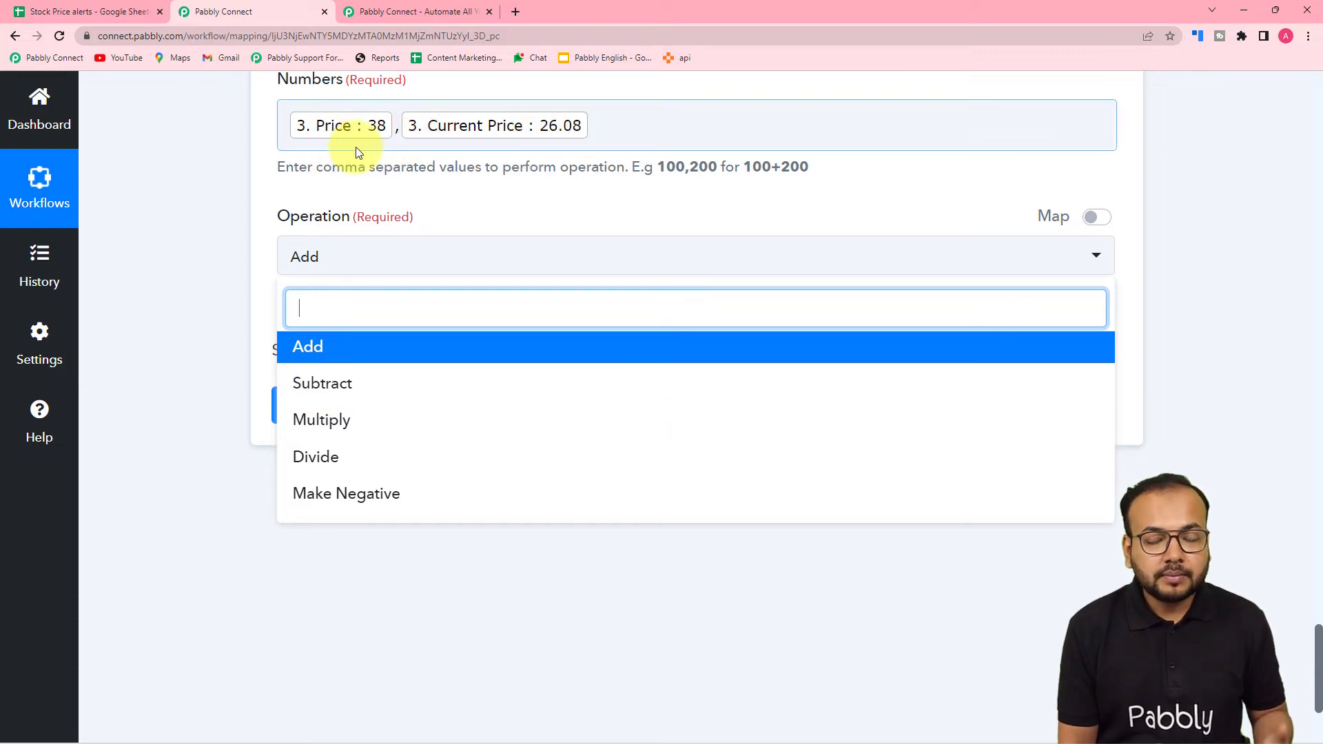
left_click(345, 385)
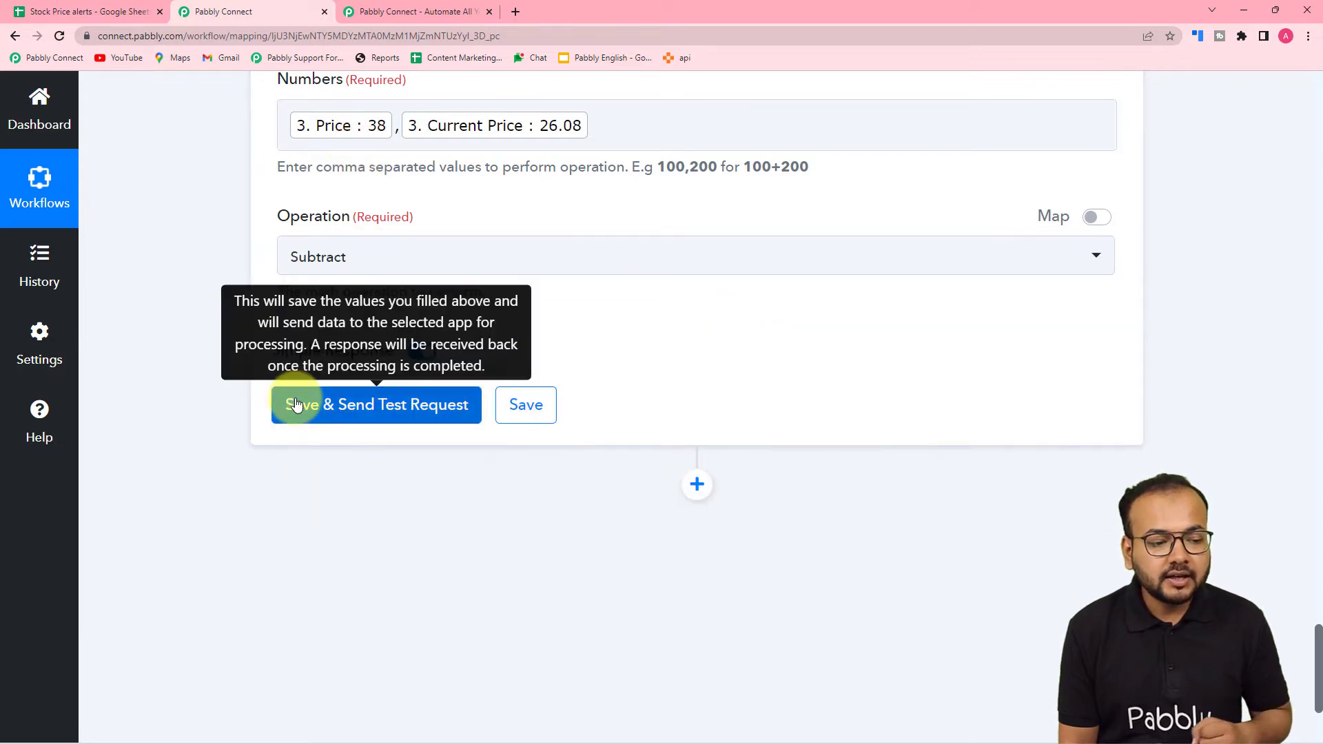
left_click(289, 405)
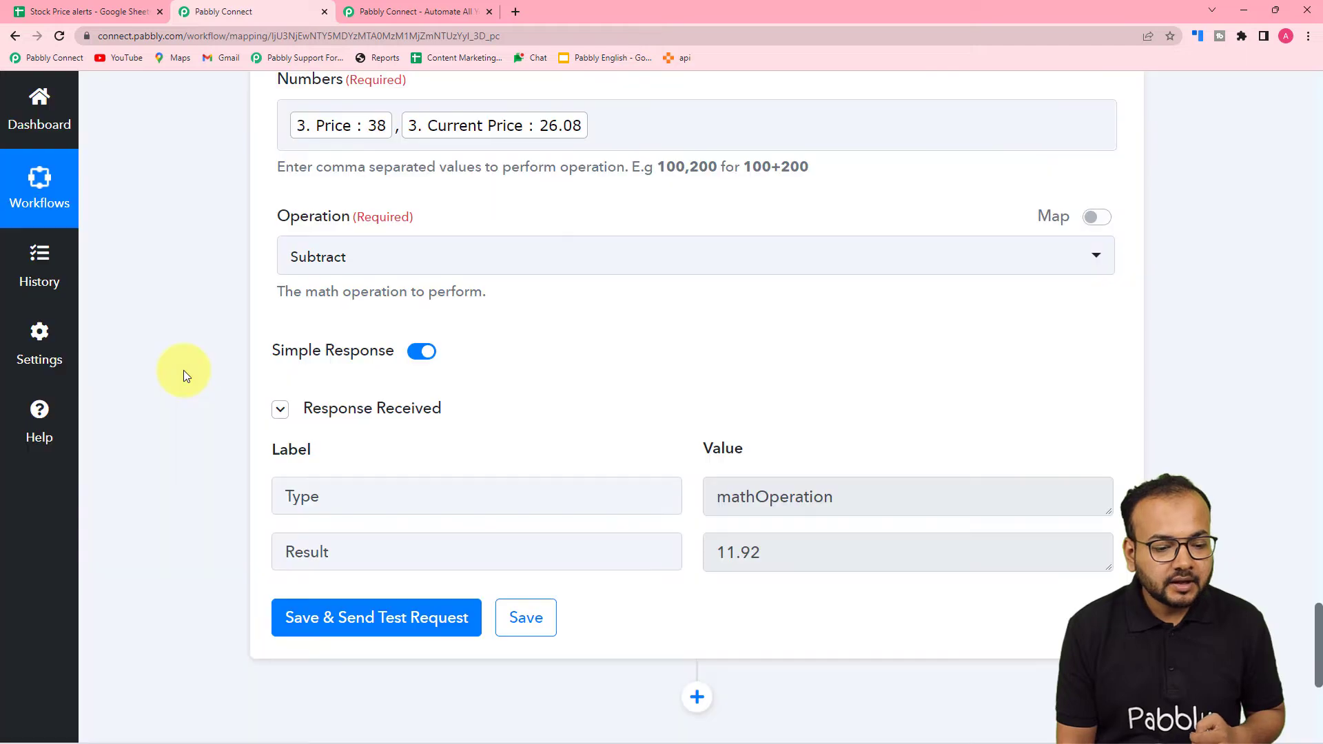
scroll(183, 370, "down", 2)
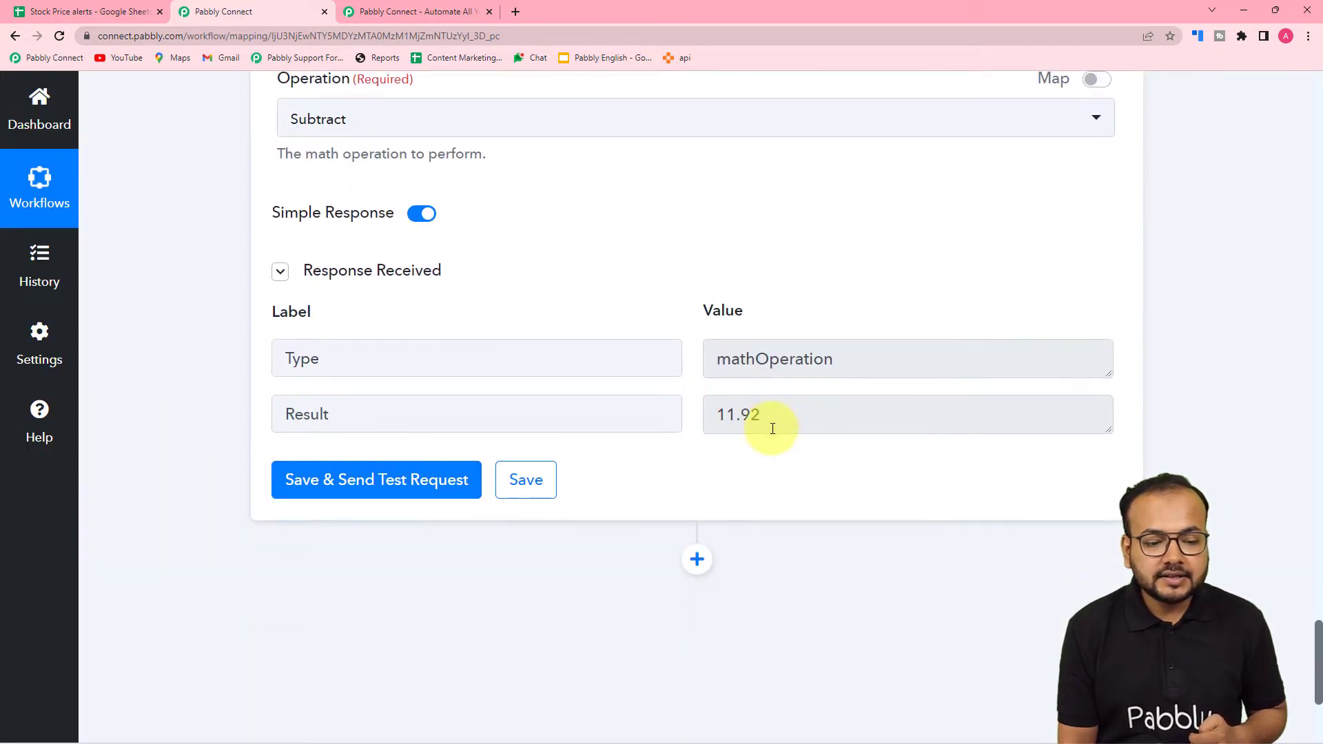
scroll(758, 427, "up", 1)
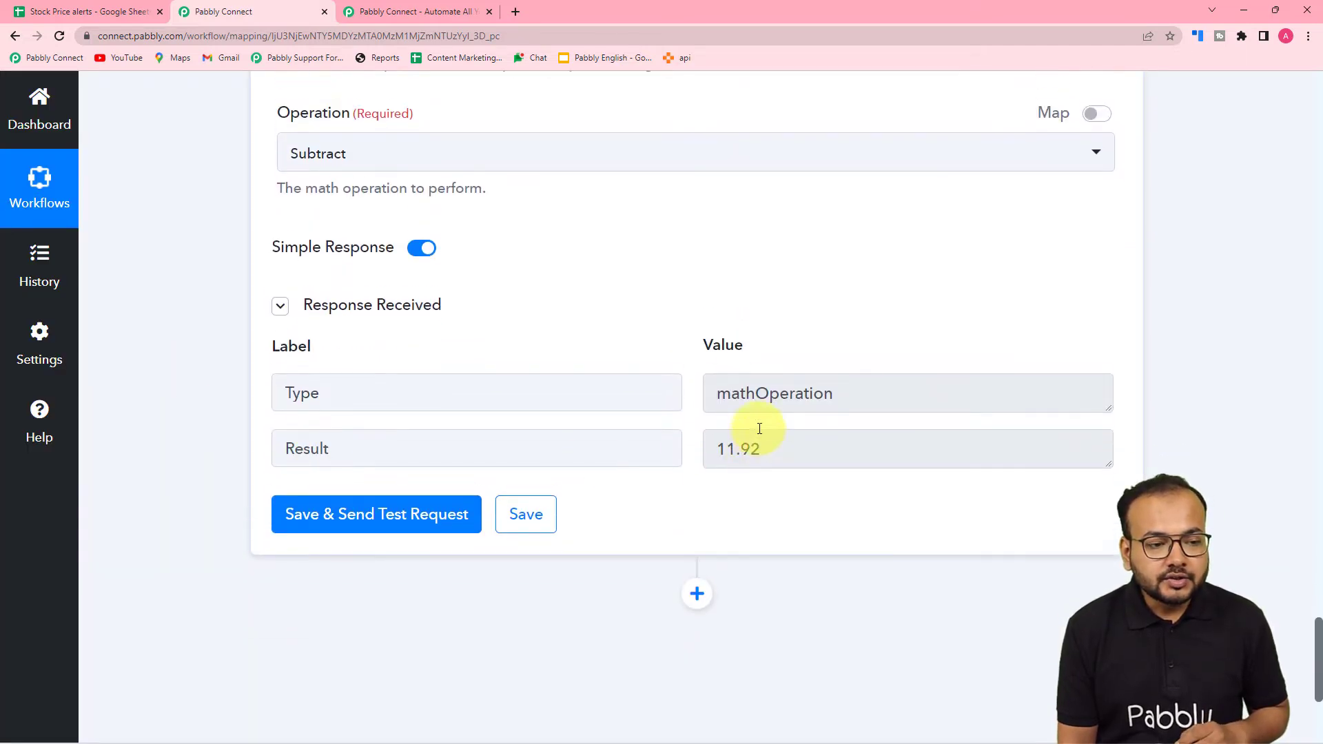
scroll(760, 428, "up", 1)
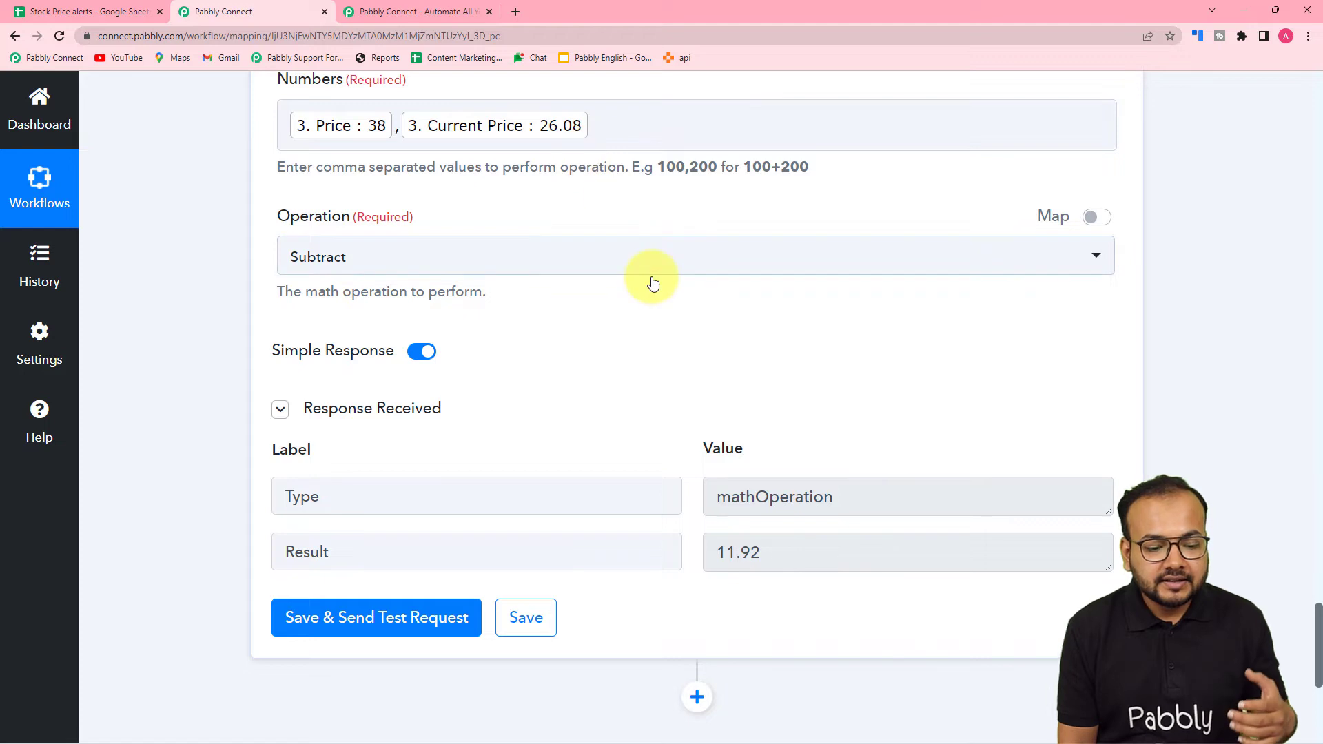
scroll(653, 283, "down", 3)
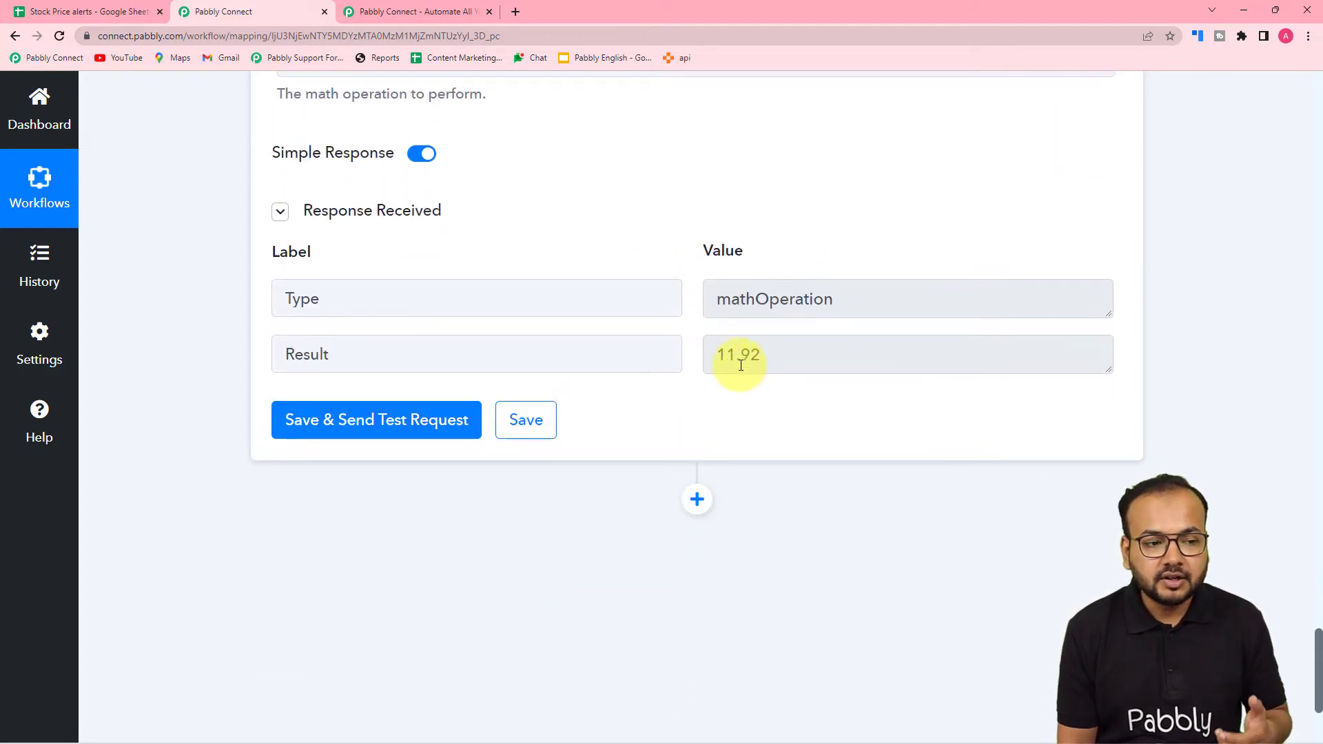
scroll(734, 360, "up", 5)
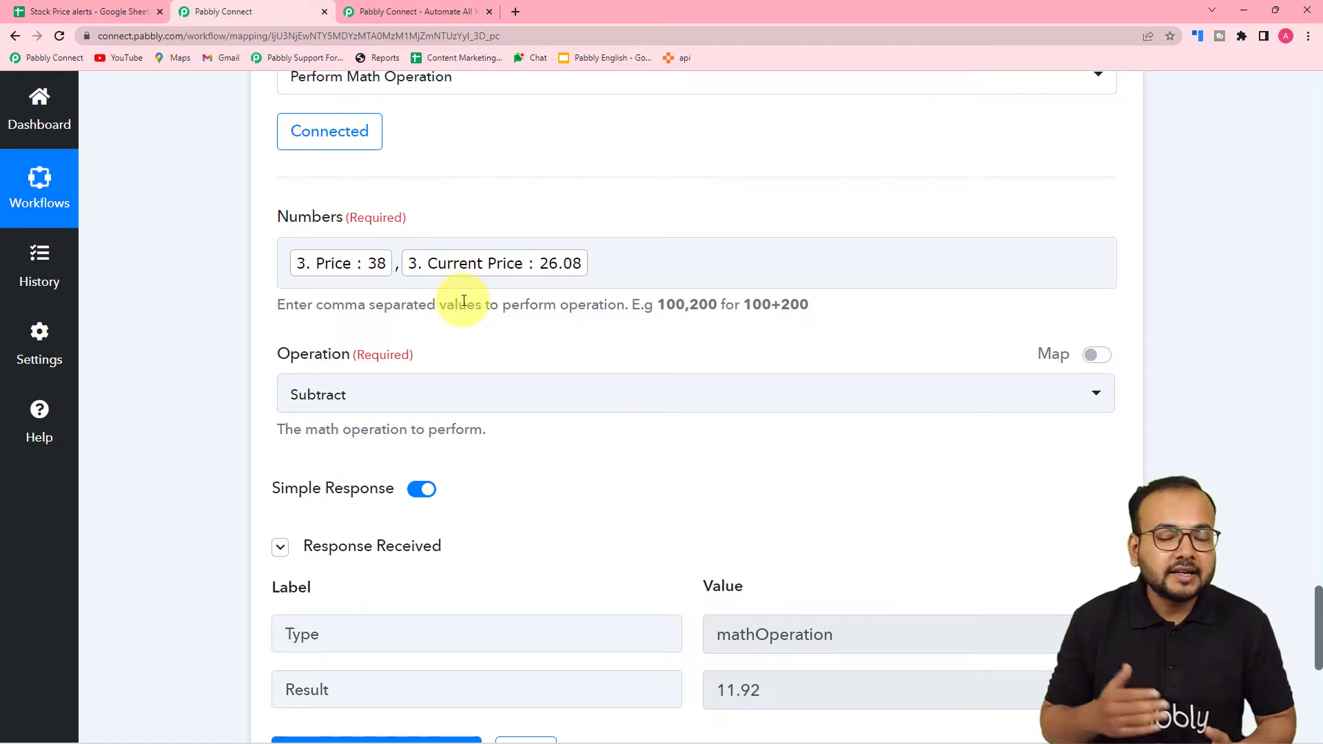
scroll(463, 301, "down", 8)
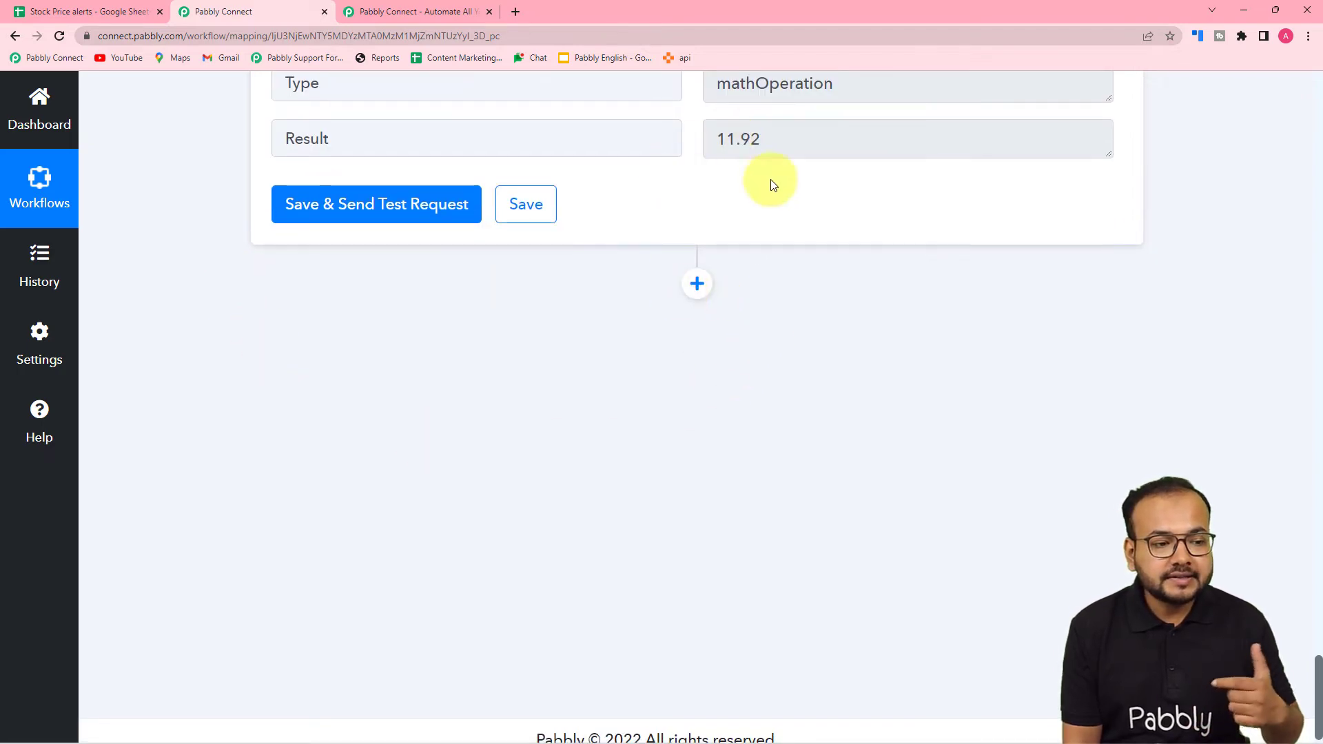
left_click(123, 6)
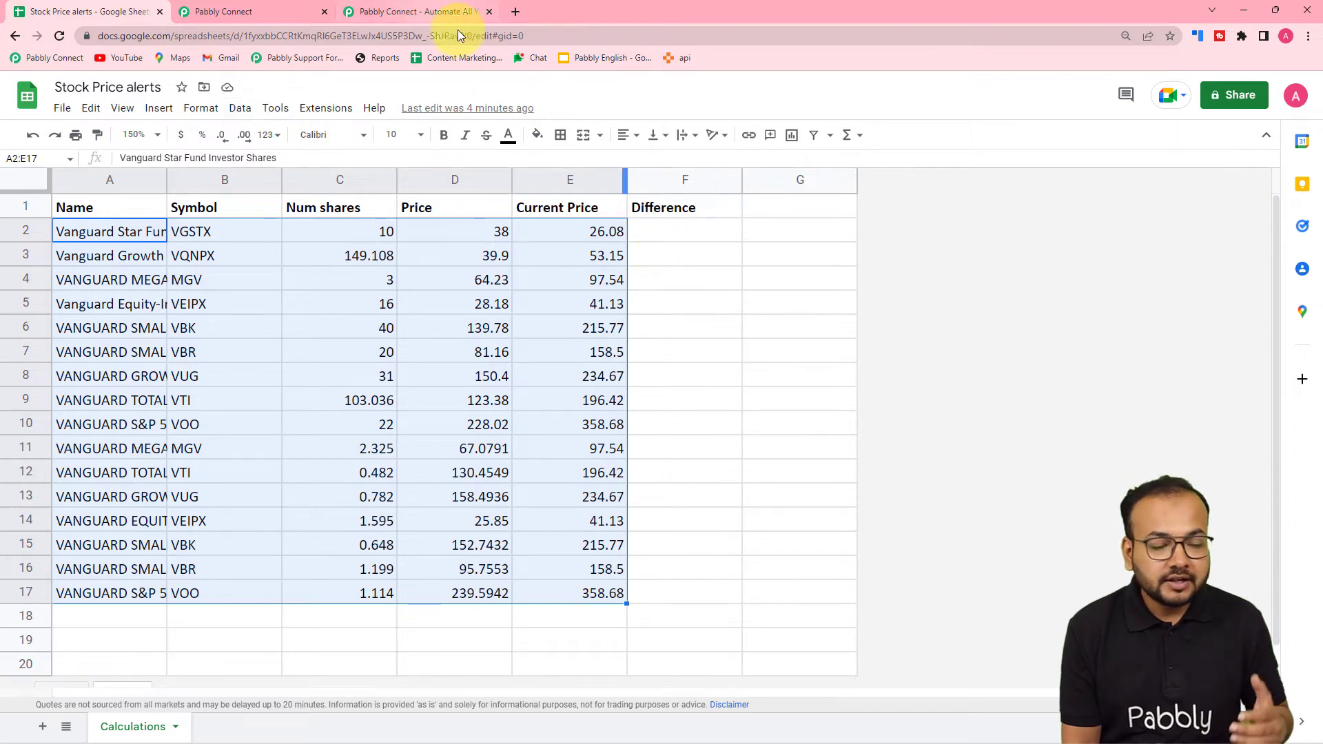
left_click(252, 8)
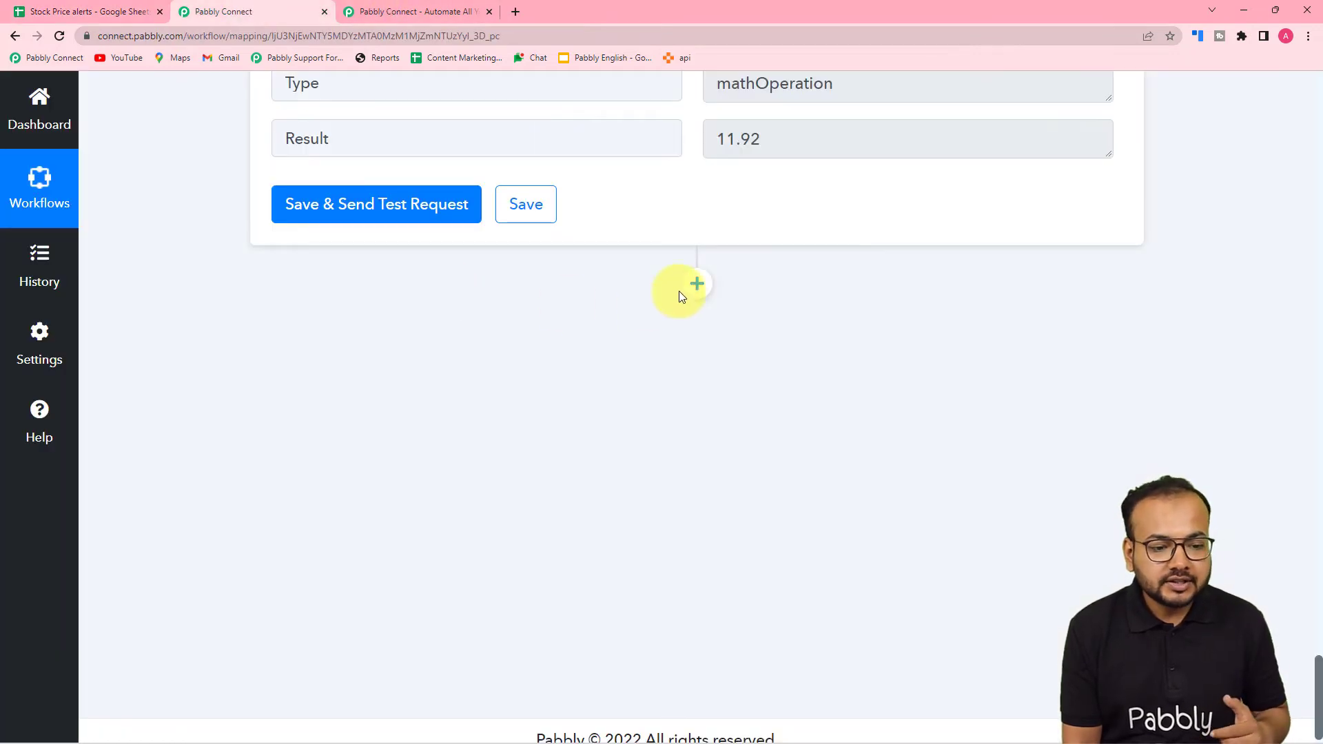
- Add a Google Sheets step with the Update Cell Value event after the math step
left_click(697, 283)
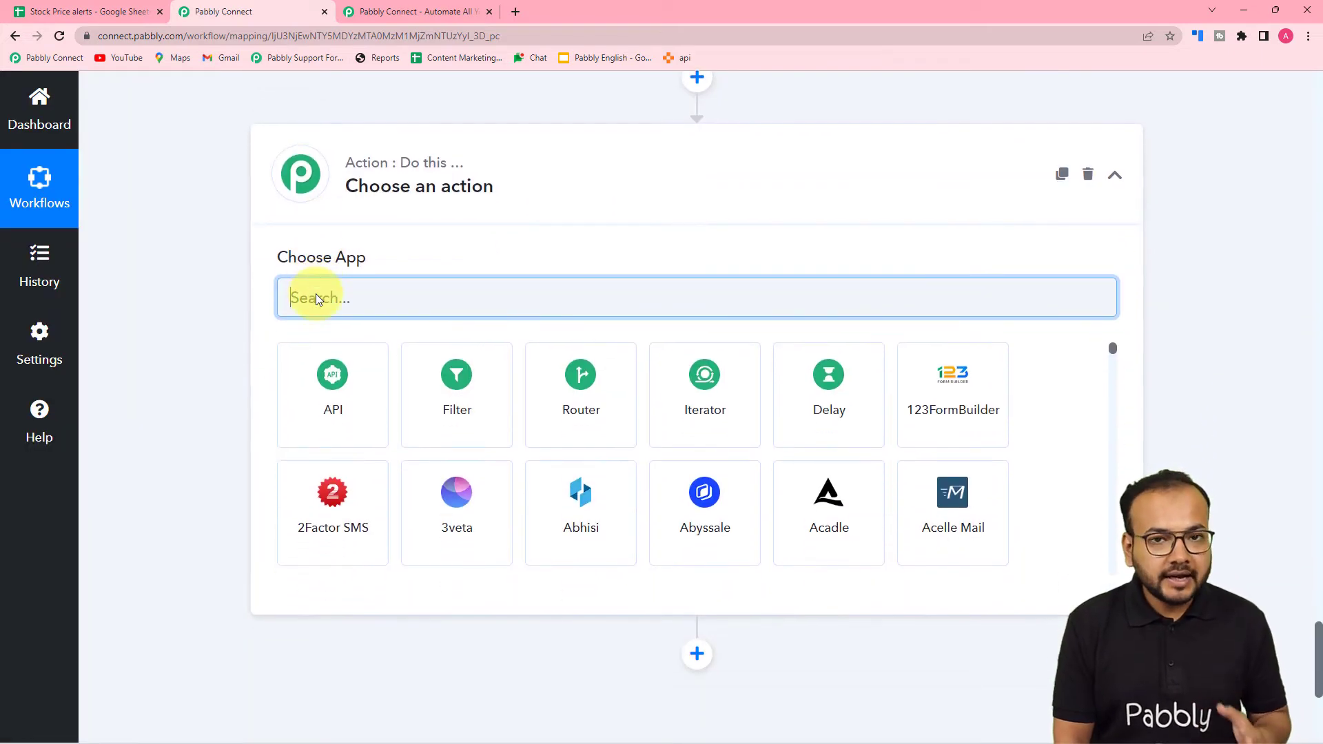
type("g")
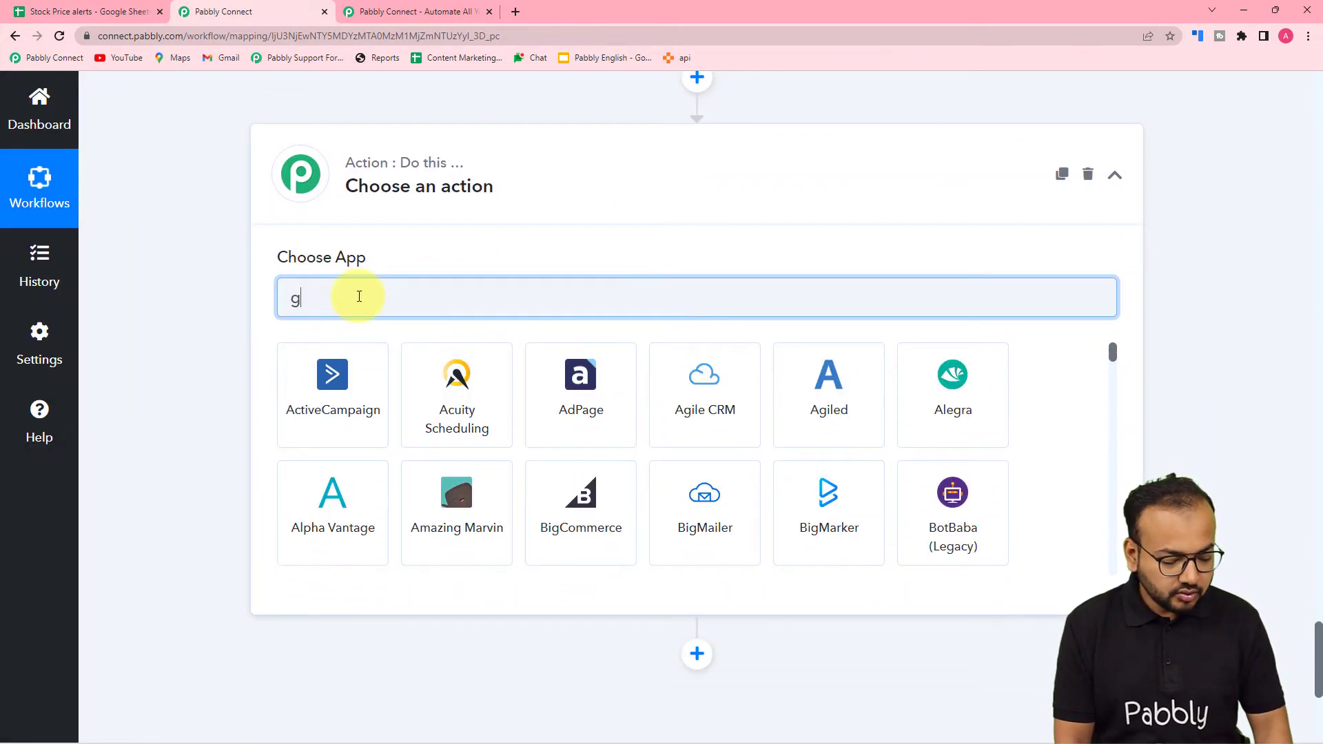
type("oo")
left_click(828, 502)
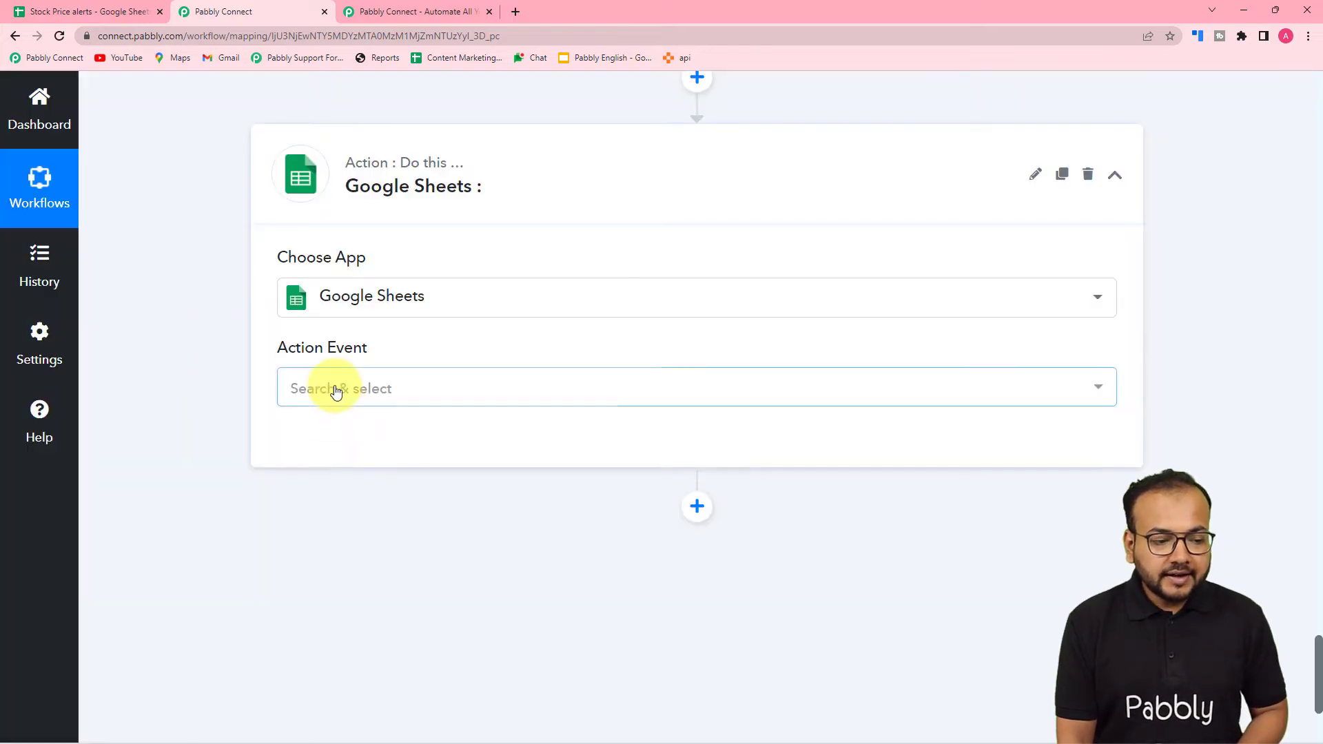
left_click(336, 391)
scroll(365, 516, "down", 4)
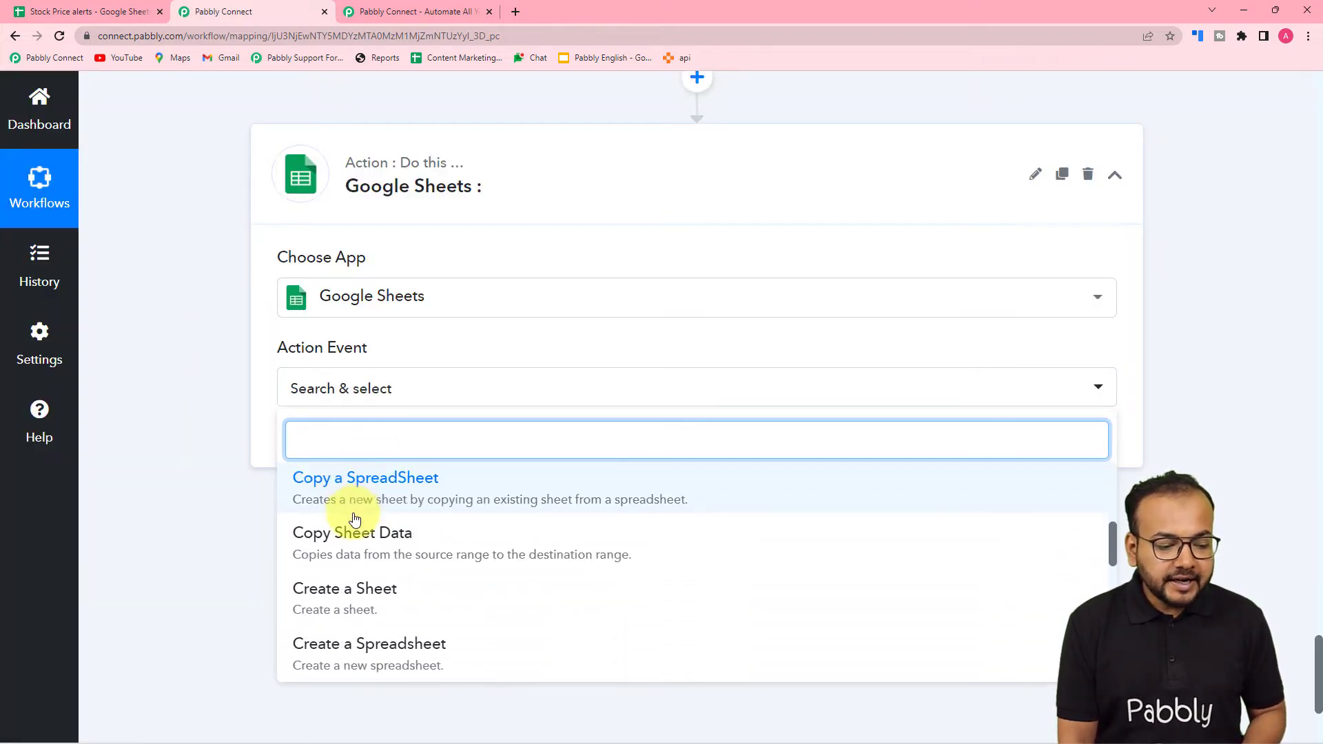
scroll(355, 518, "down", 6)
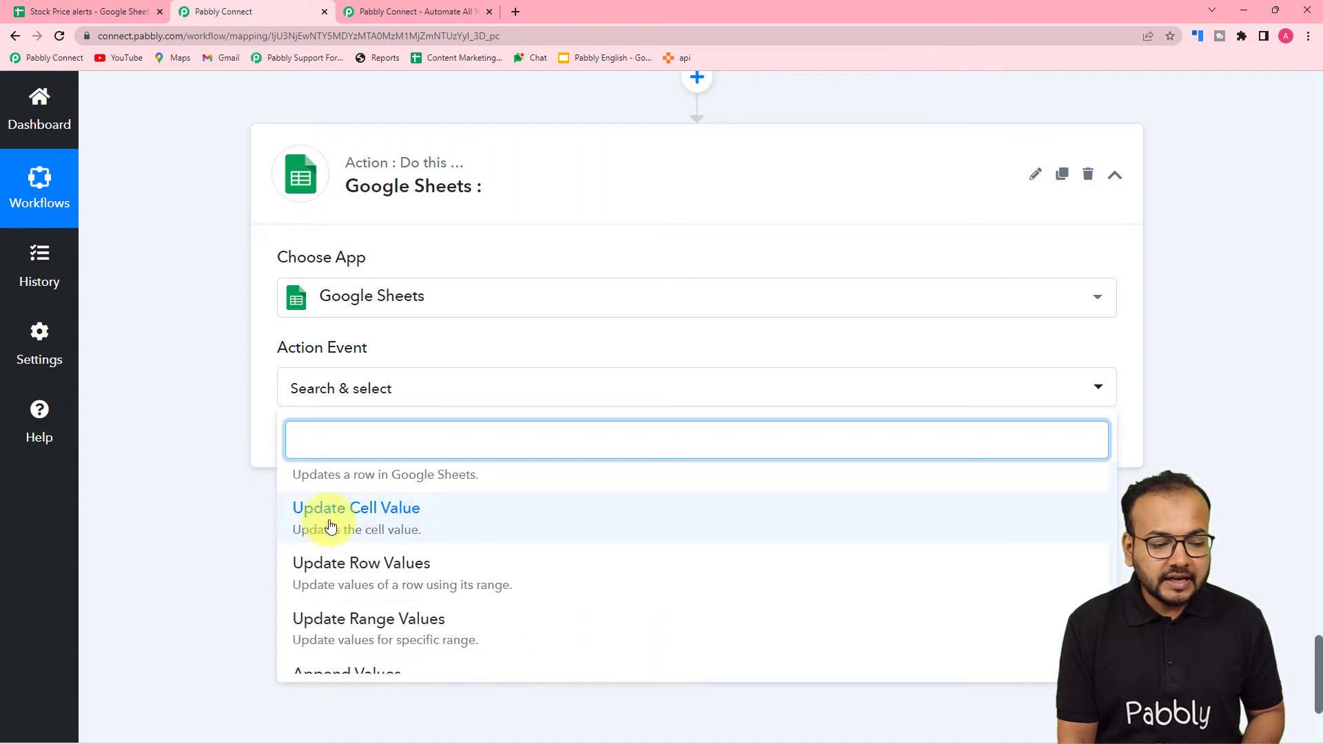
left_click(360, 529)
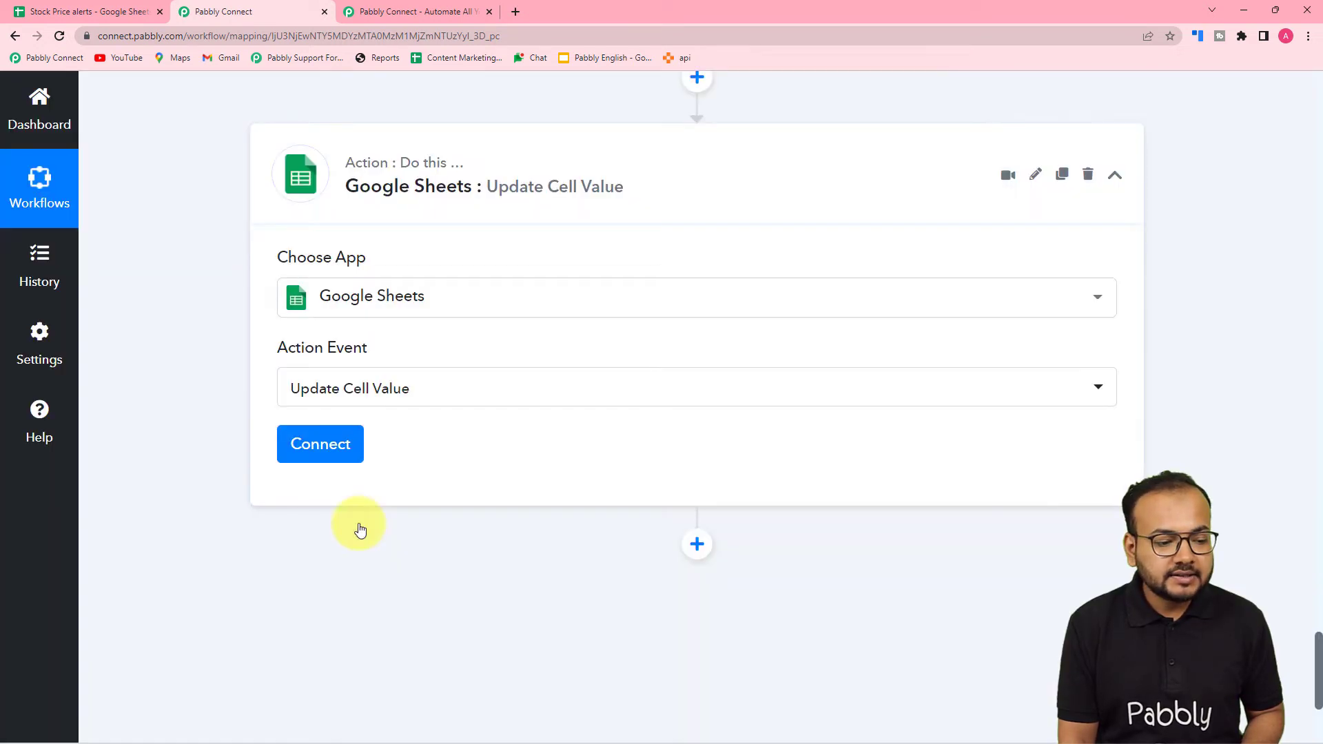
left_click(313, 458)
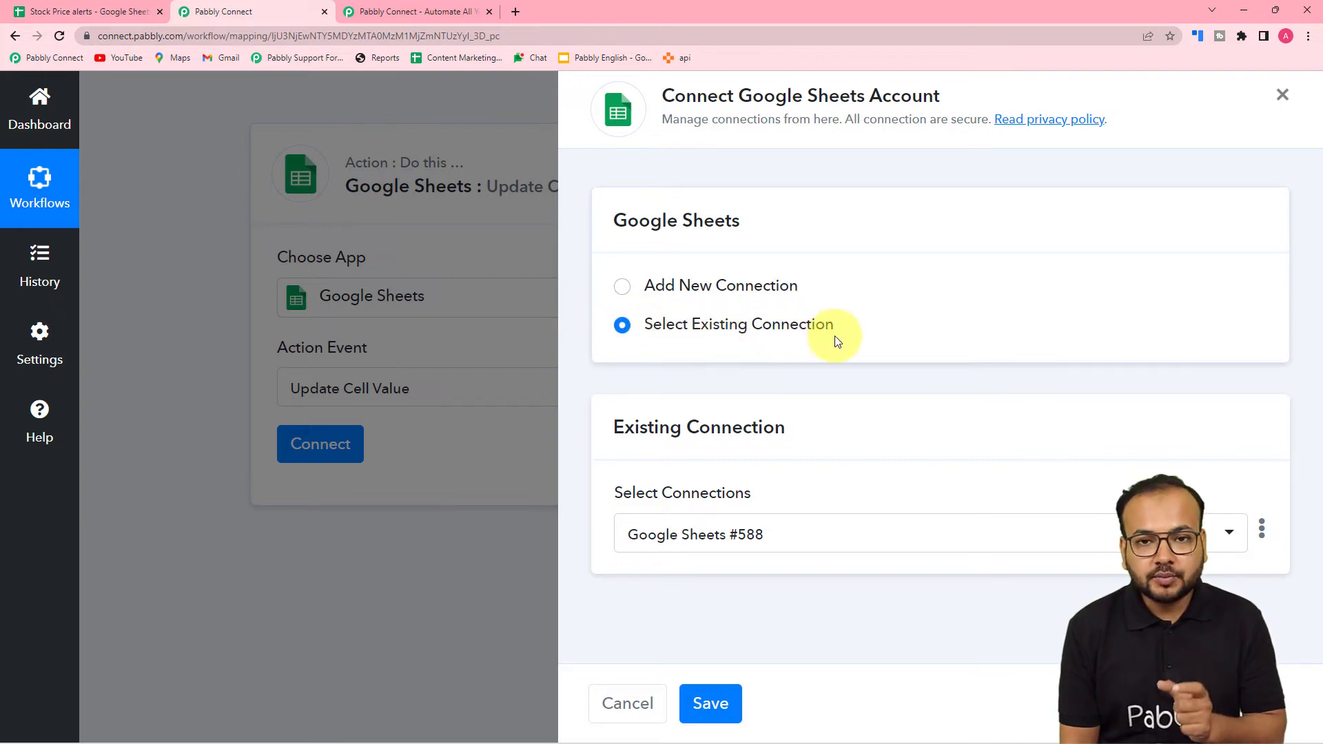
- Link the step to the most recent existing Google Sheets connection and save it
left_click(736, 553)
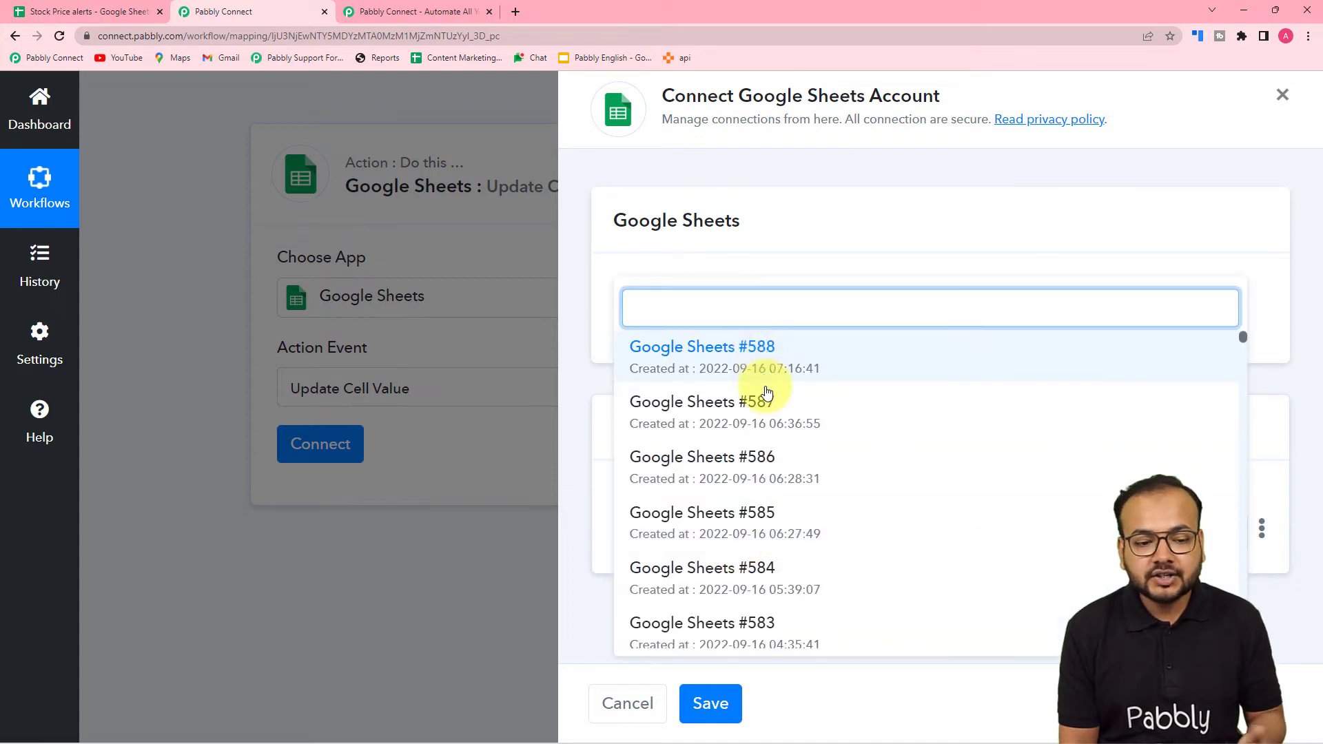
left_click(696, 360)
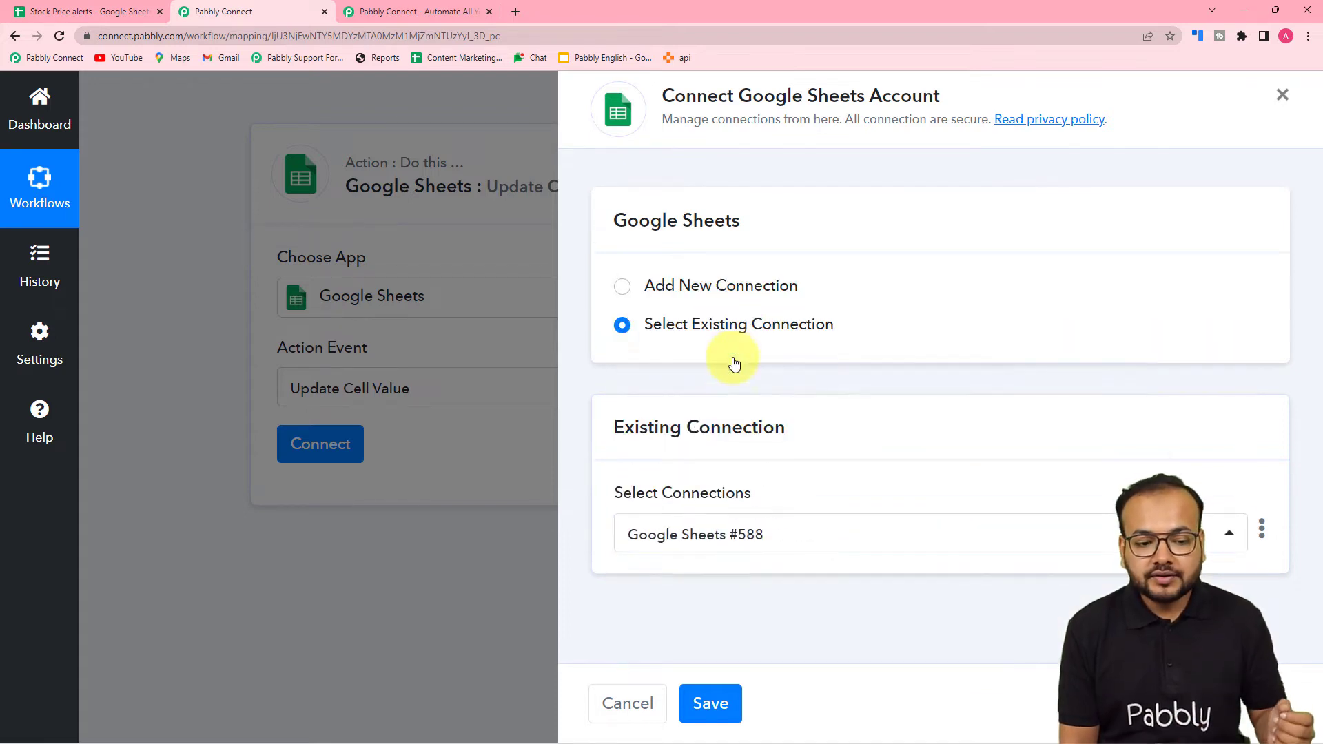
left_click(702, 710)
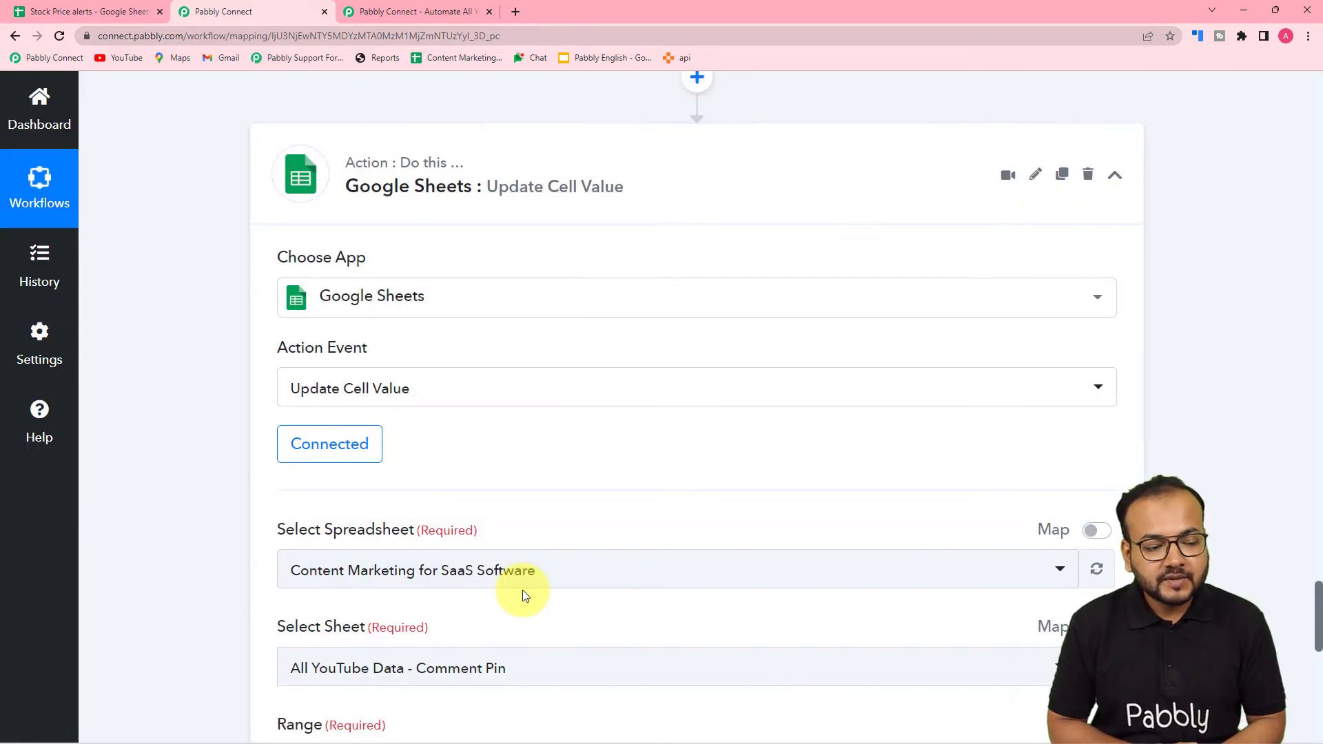
- Target the Stock Price alerts spreadsheet's Calculations sheet
scroll(522, 594, "down", 4)
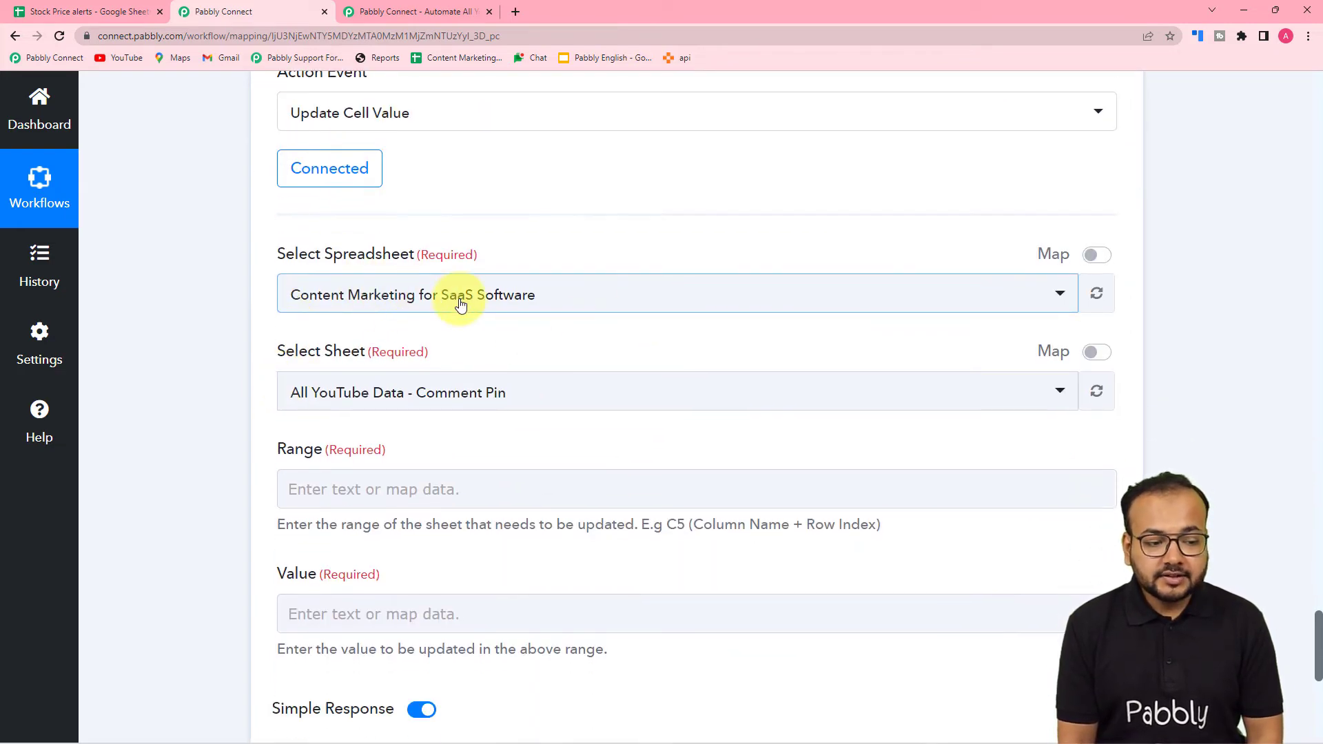
left_click(461, 304)
left_click(360, 422)
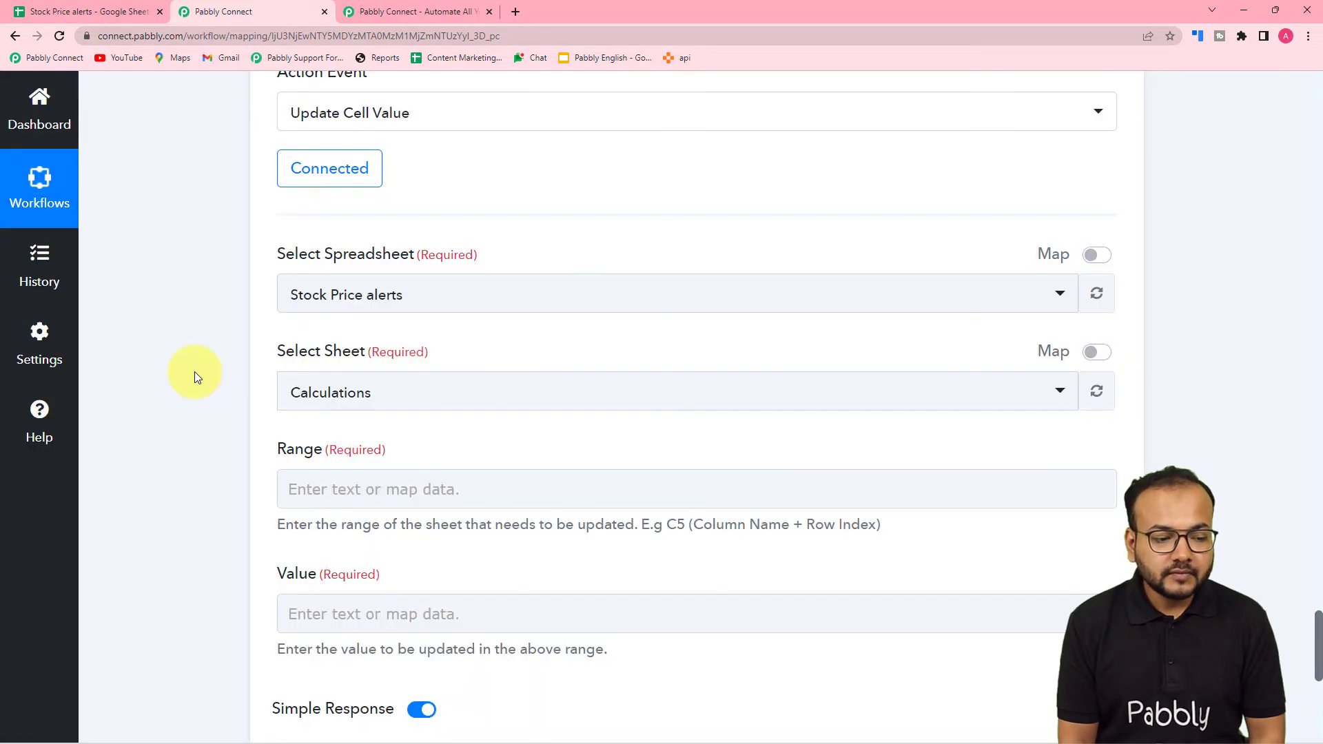
scroll(195, 371, "down", 3)
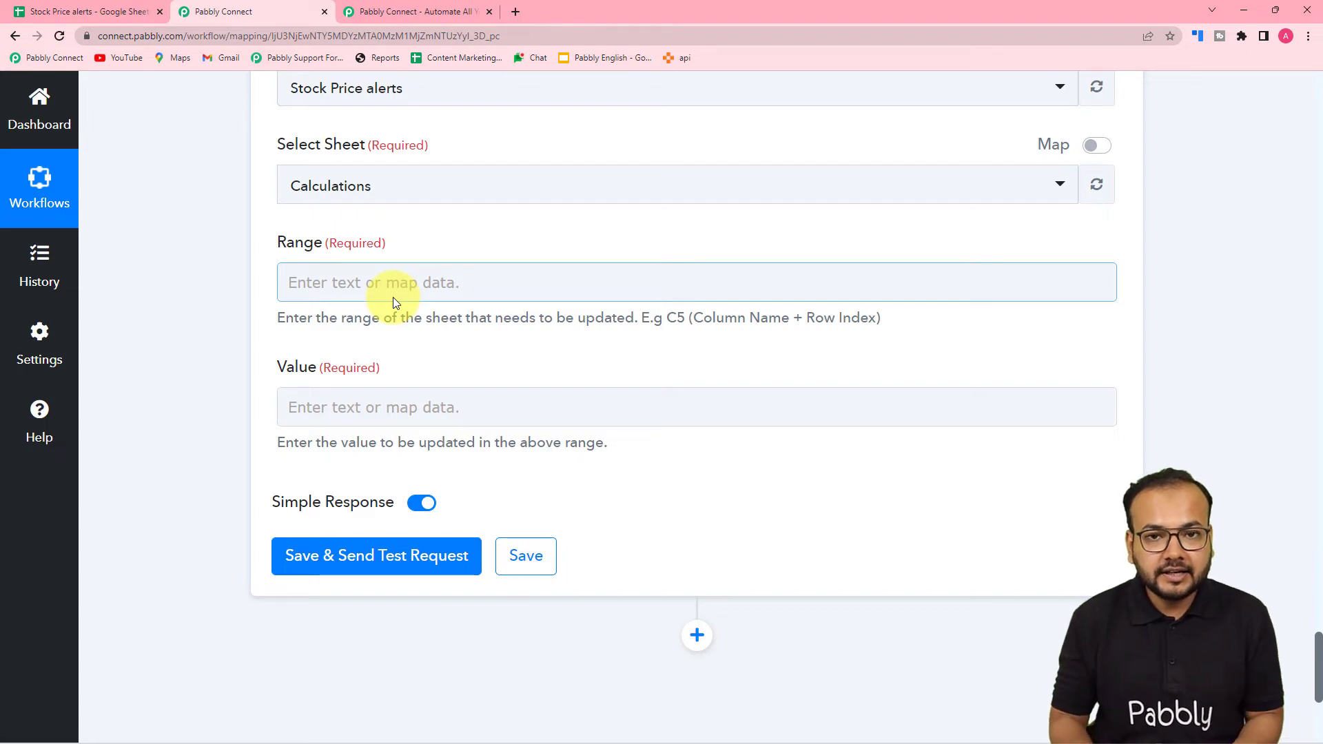
- Set the Range to column F plus the Iterator's 3. RowIndex, matching the Difference column
left_click(110, 11)
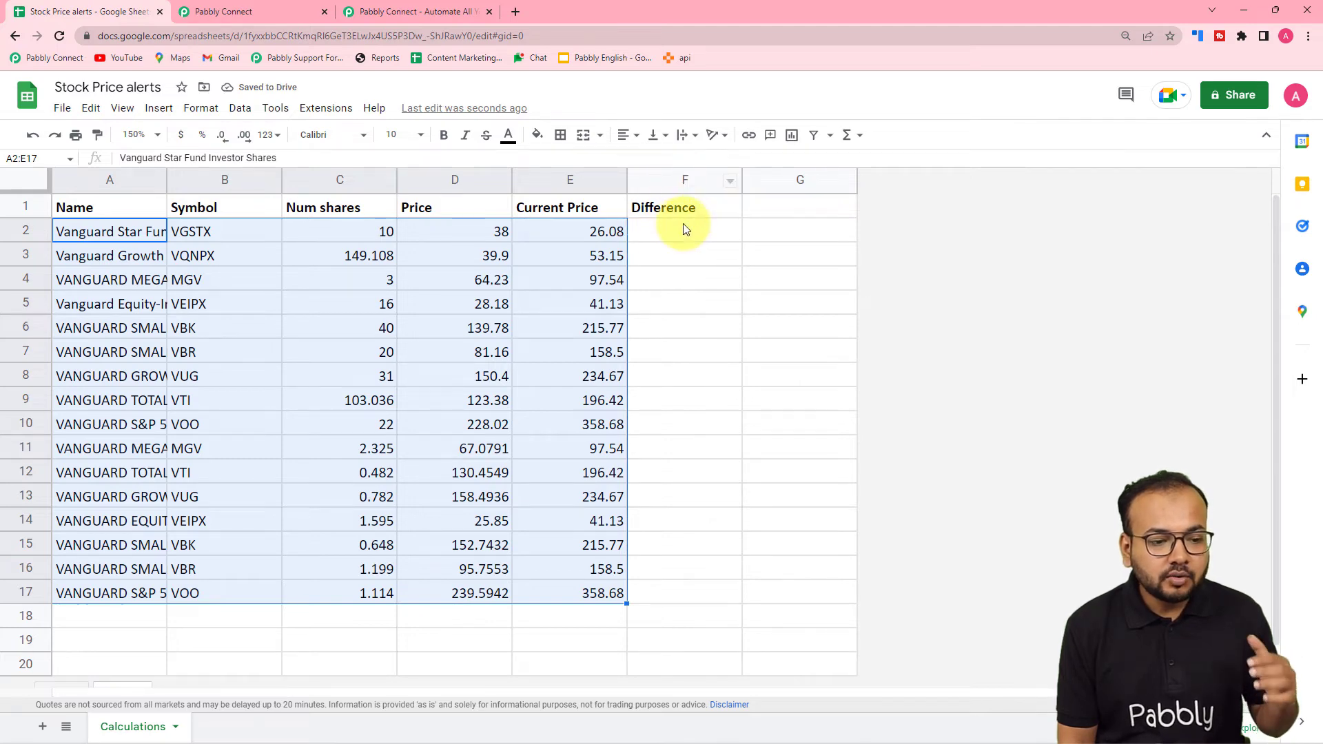
left_click(291, 7)
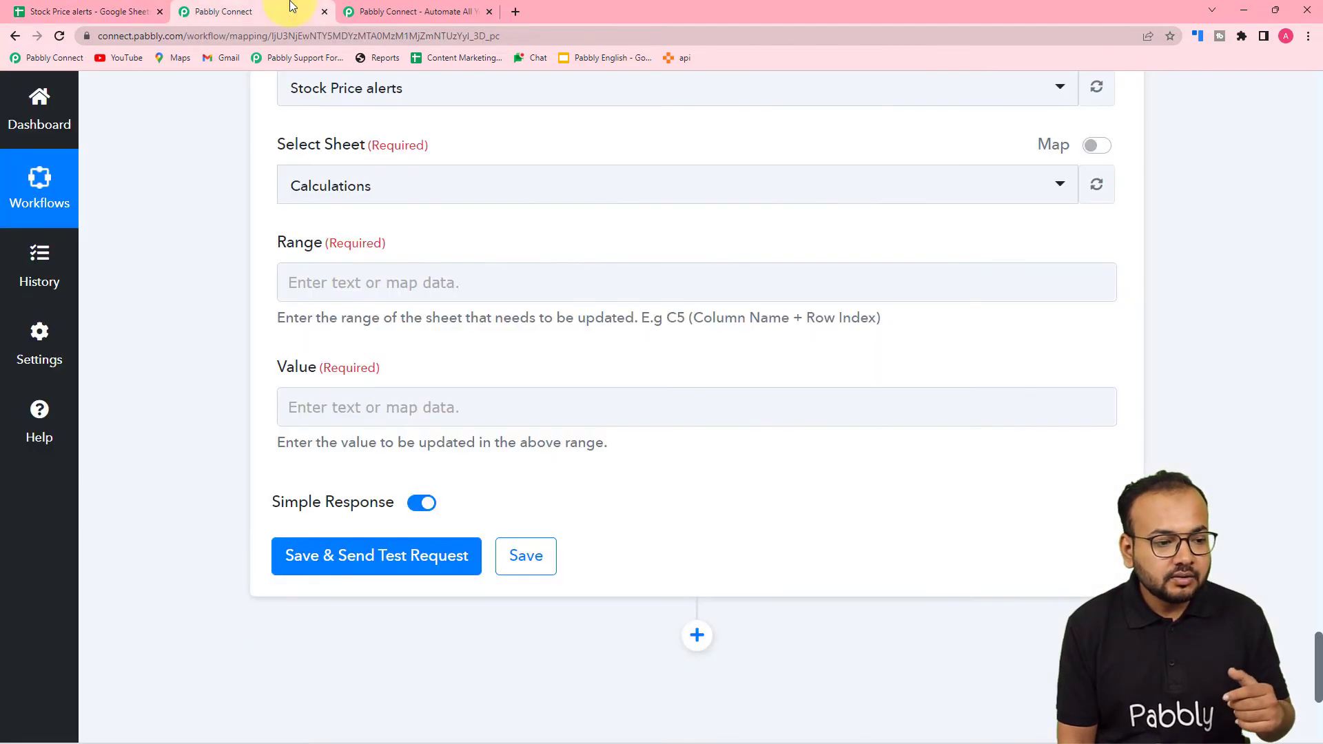
left_click(358, 281)
type("F")
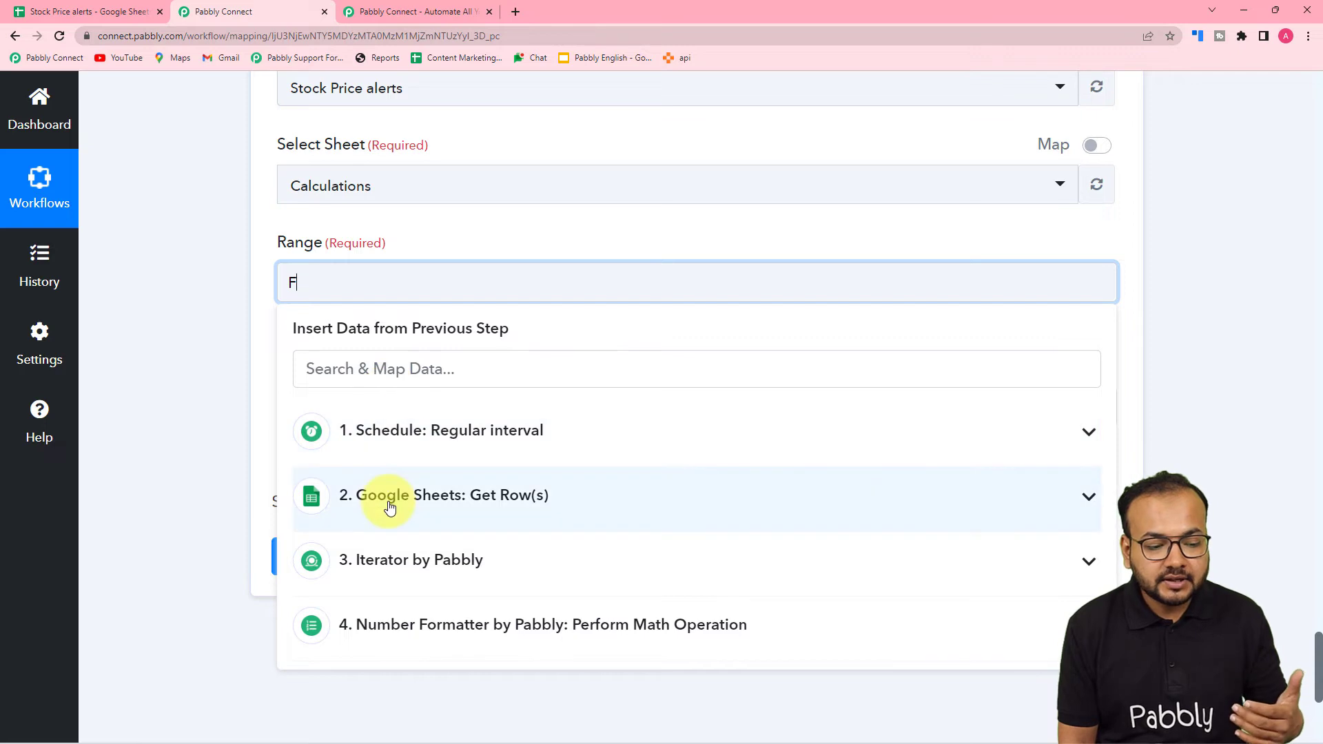
scroll(393, 496, "down", 2)
left_click(407, 449)
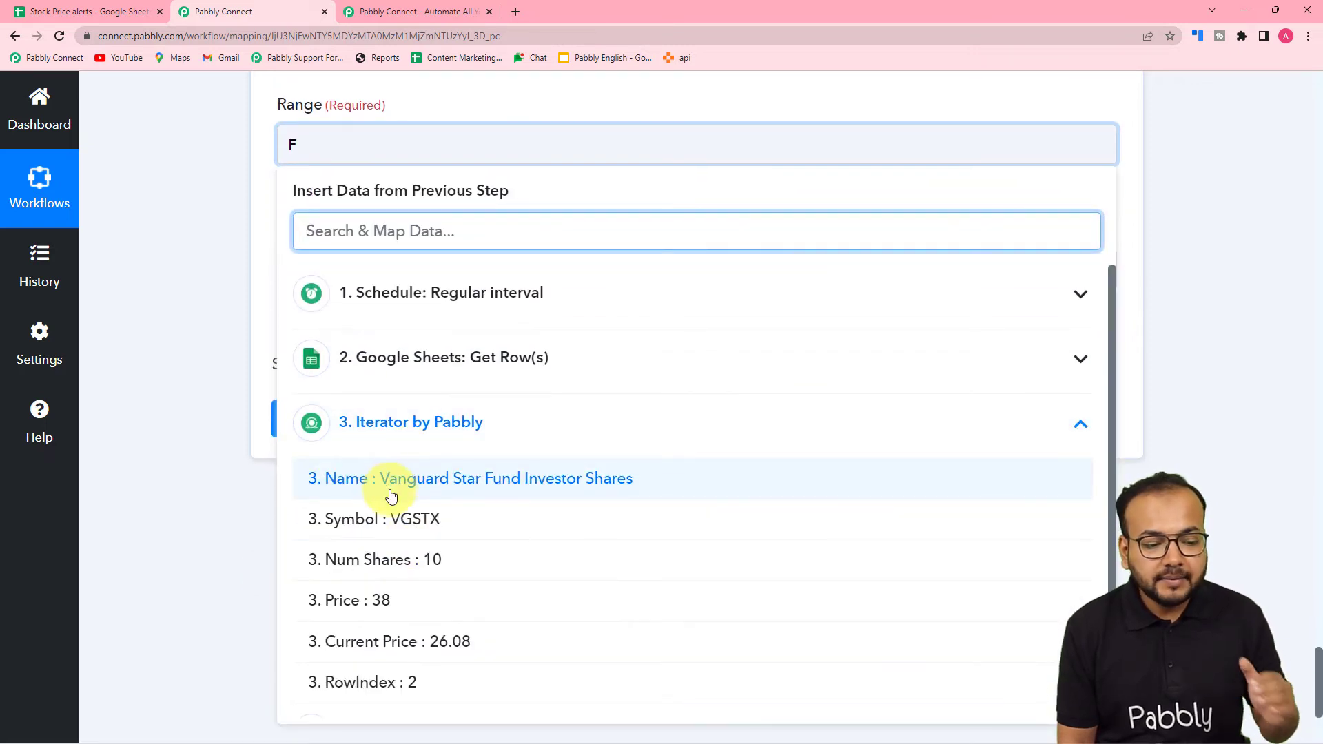
left_click(405, 682)
left_click(211, 207)
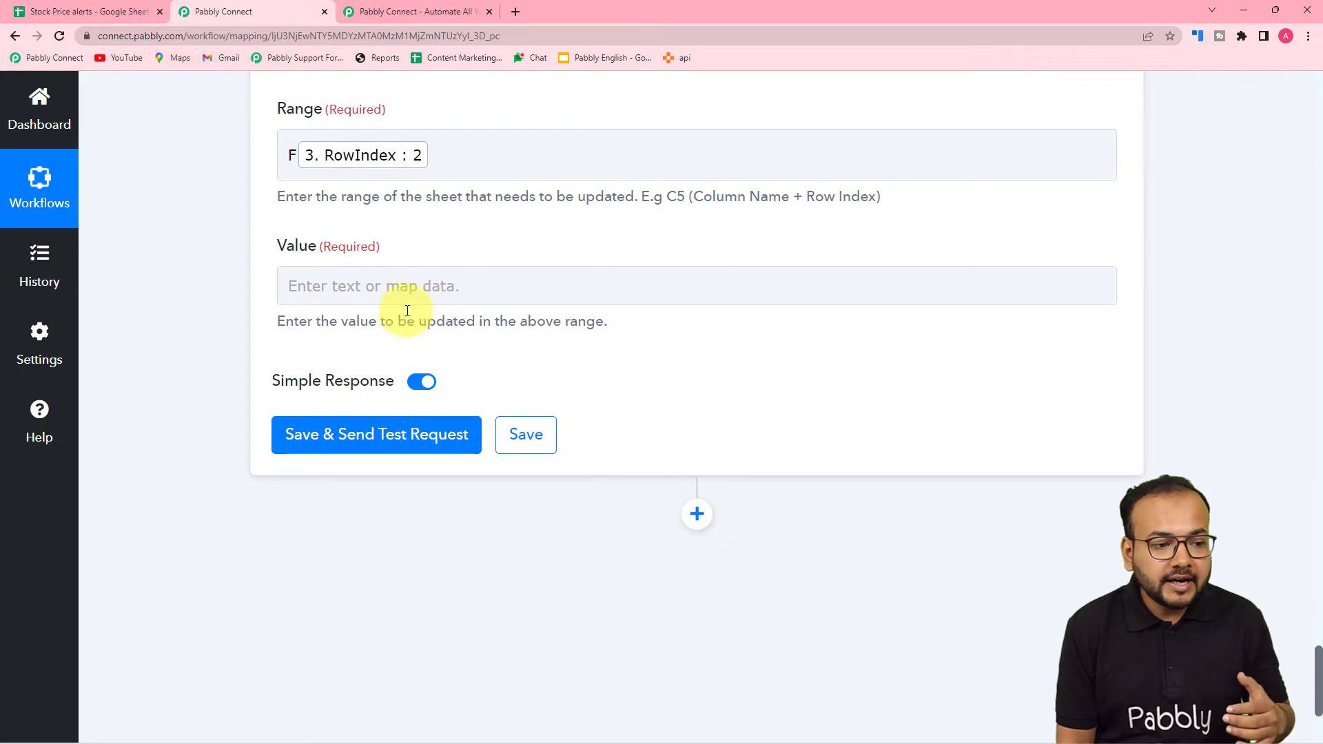
scroll(406, 311, "up", 8)
scroll(408, 311, "up", 5)
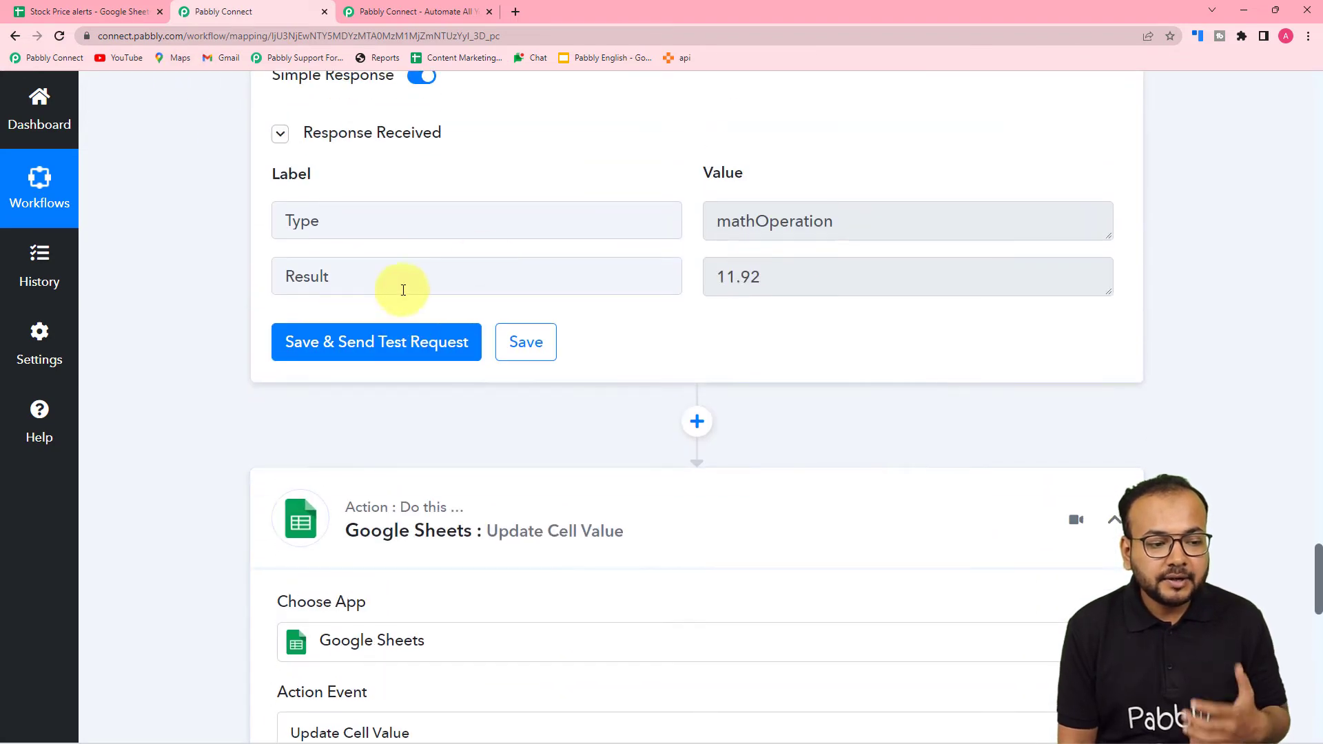
scroll(170, 270, "down", 15)
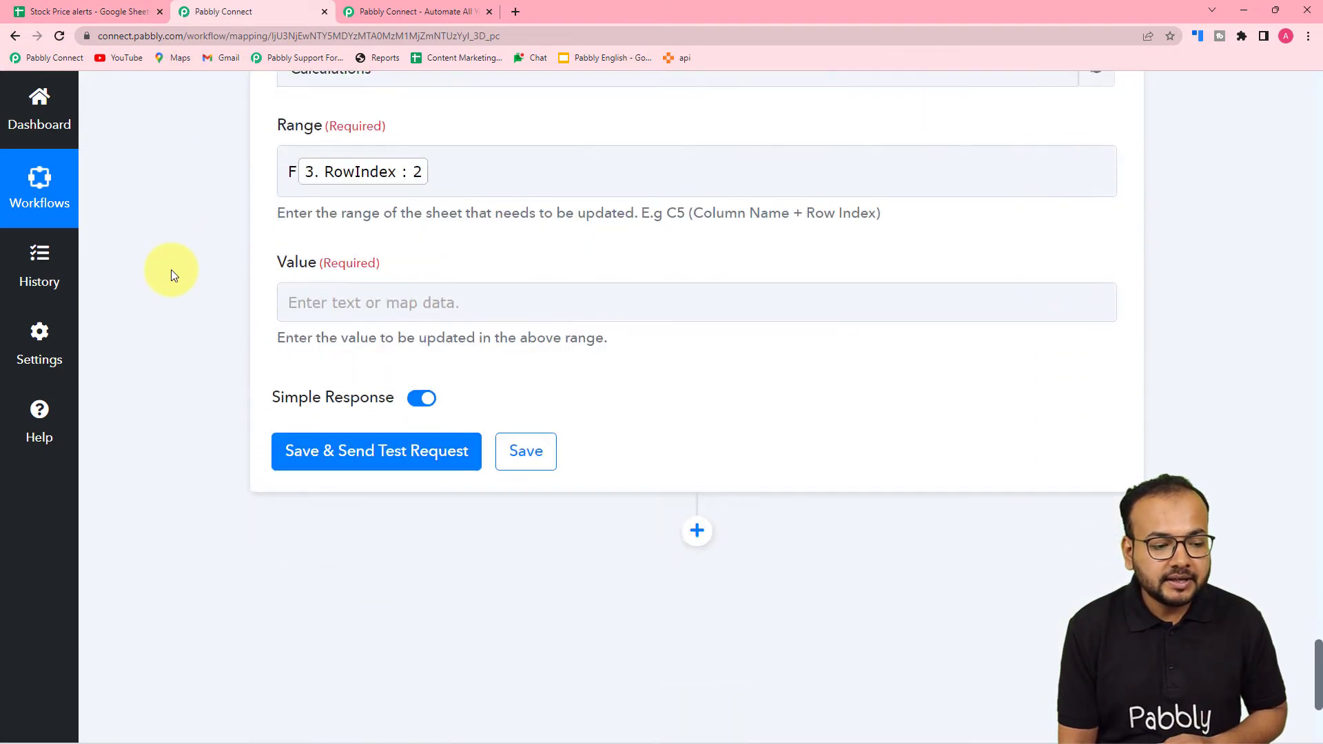
- Map step 4's Result (11.92) into Value and test, updating cell Calculations!F2
left_click(362, 137)
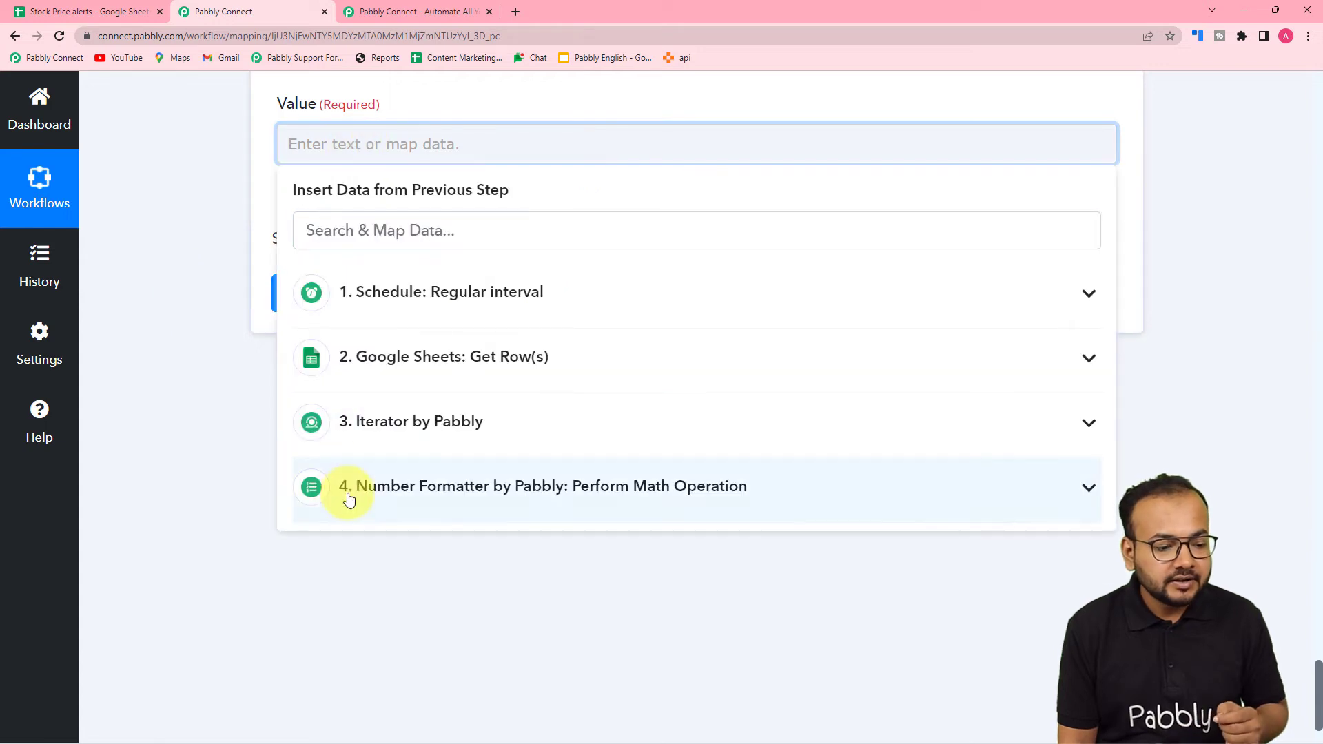
left_click(439, 477)
left_click(352, 583)
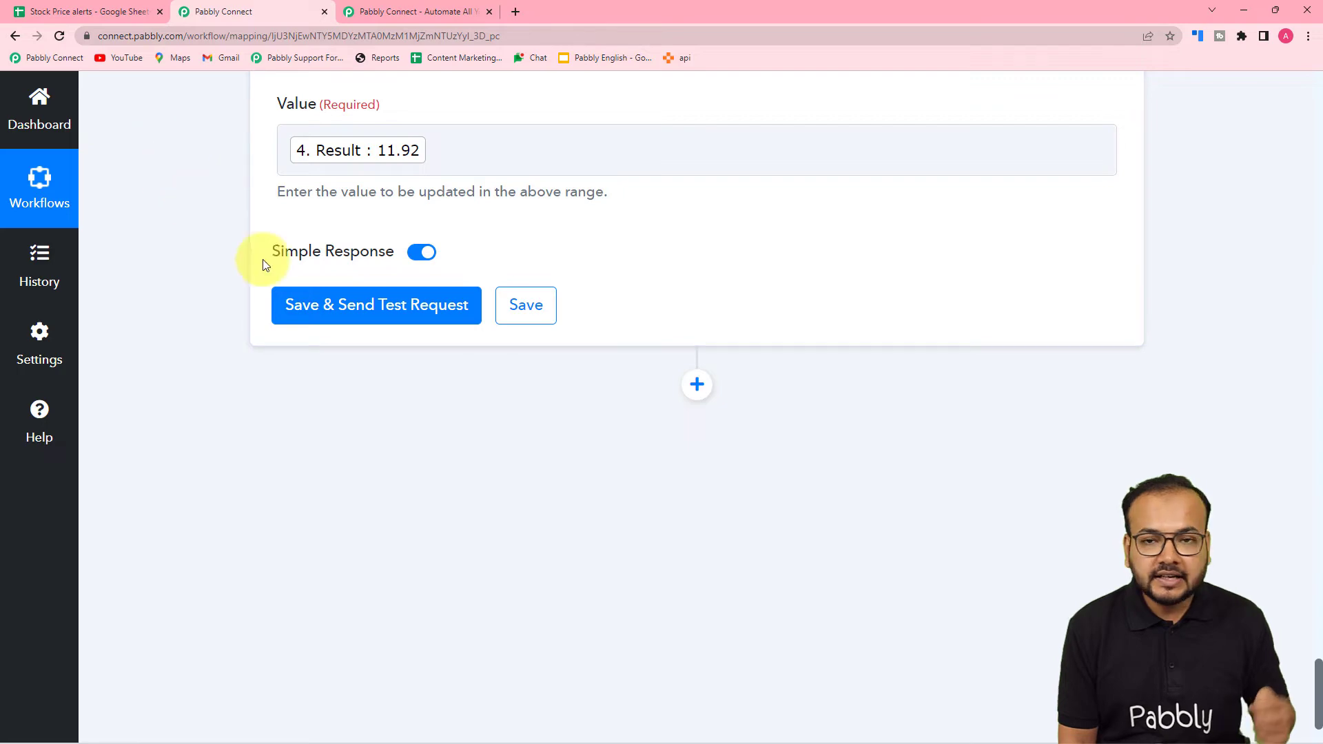
left_click(103, 14)
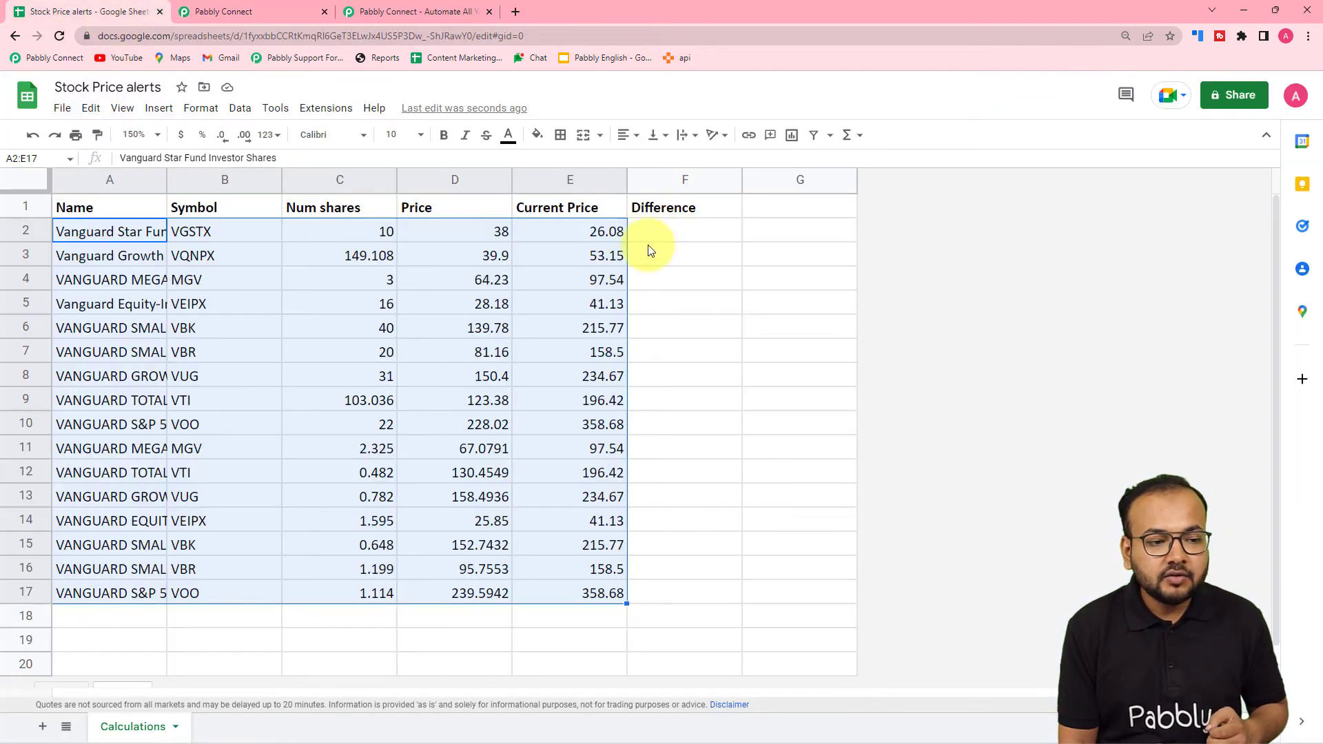
left_click(277, 9)
left_click(326, 305)
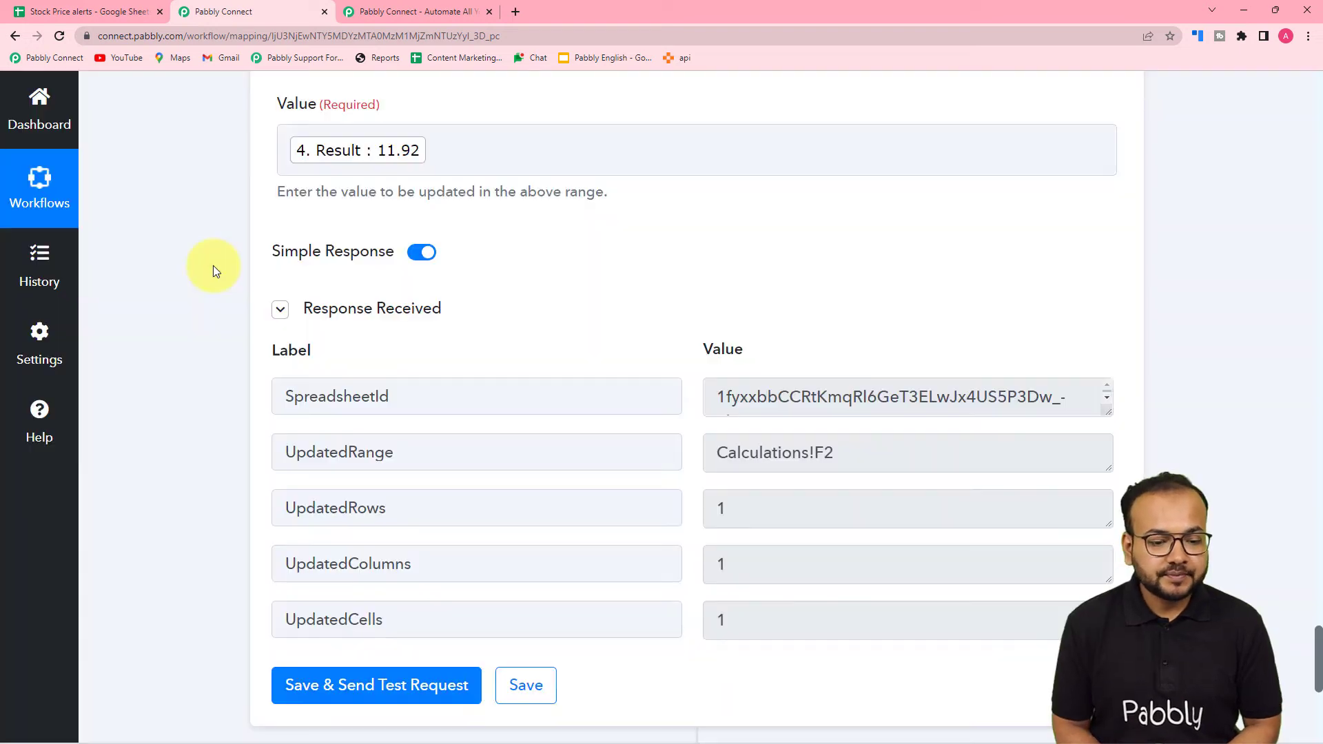
scroll(415, 490, "down", 3)
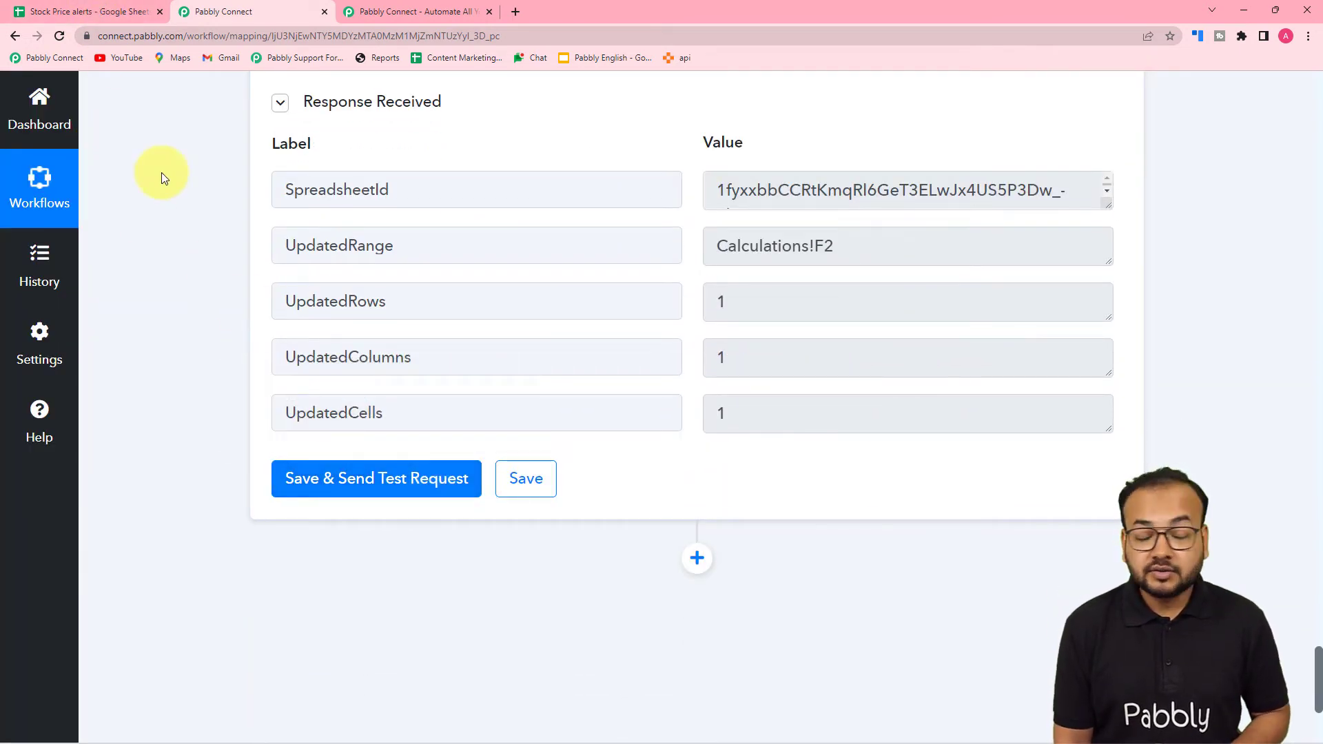
left_click(131, 13)
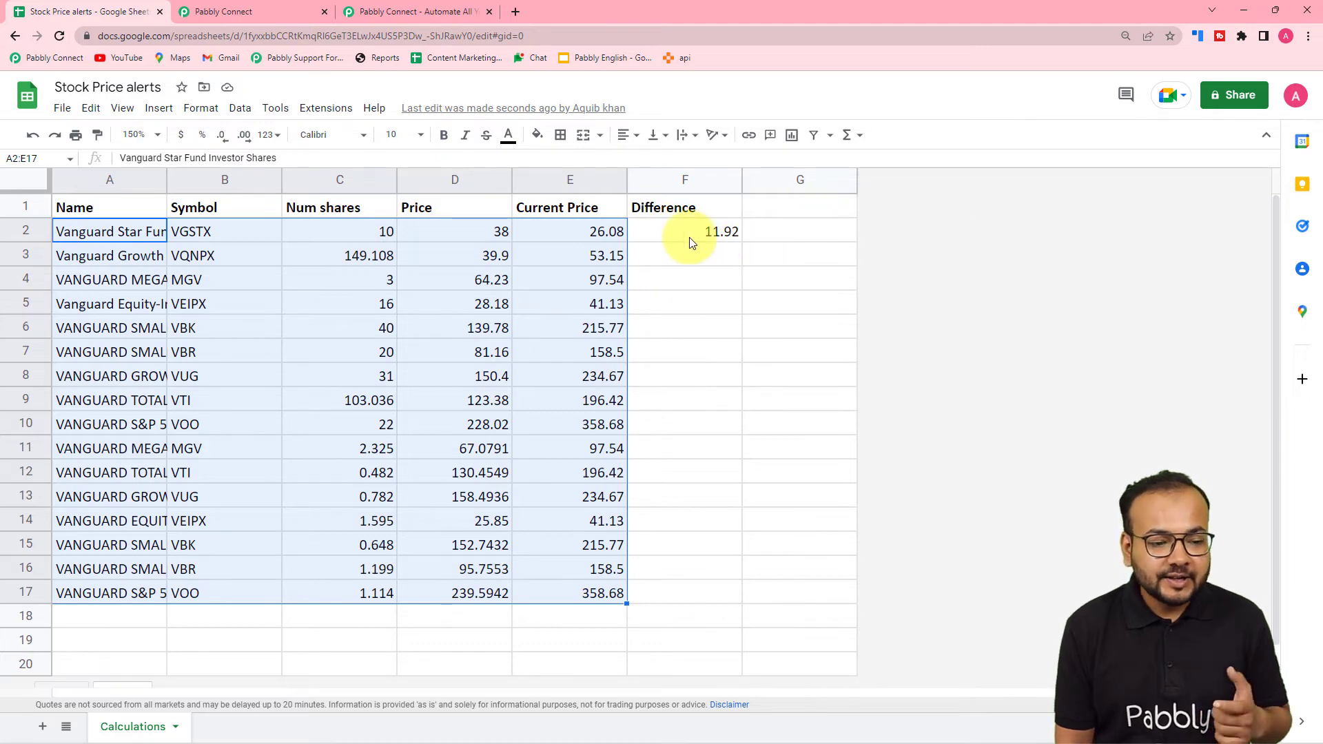
left_click(208, 10)
scroll(219, 239, "down", 2)
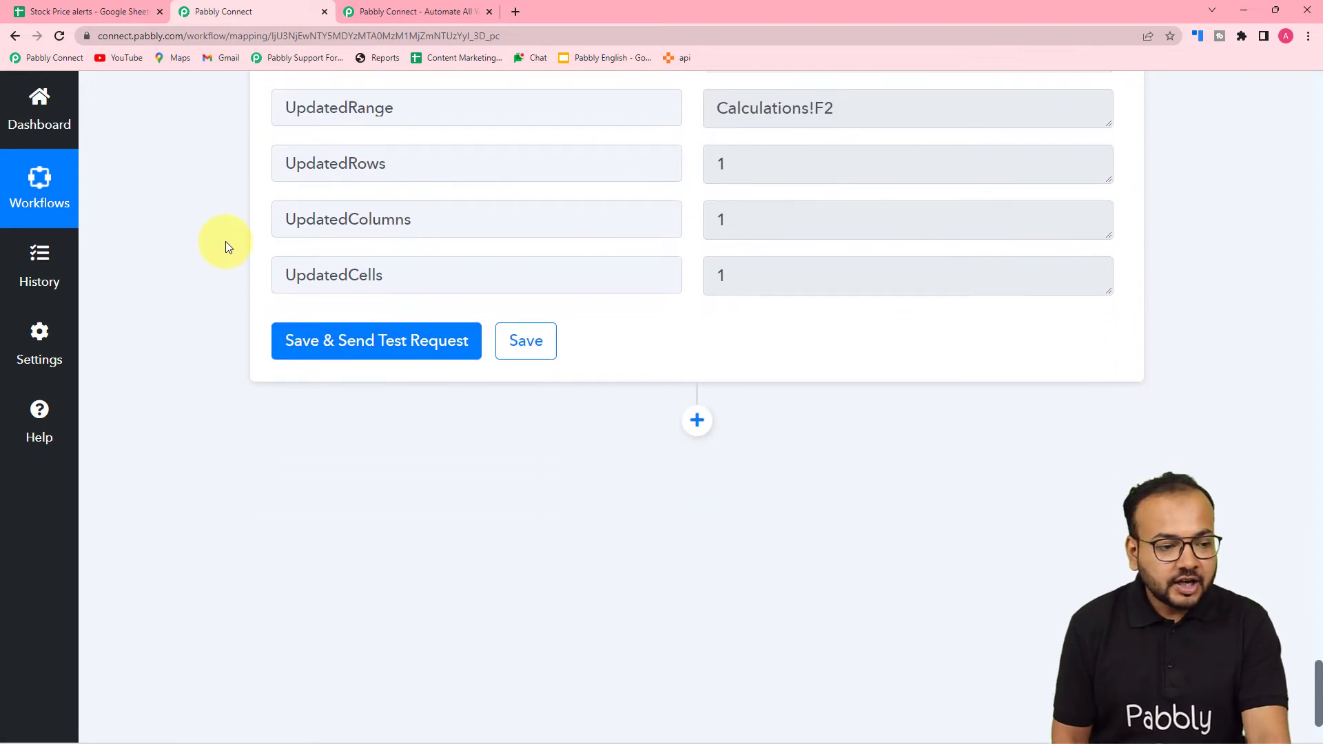
scroll(226, 244, "down", 1)
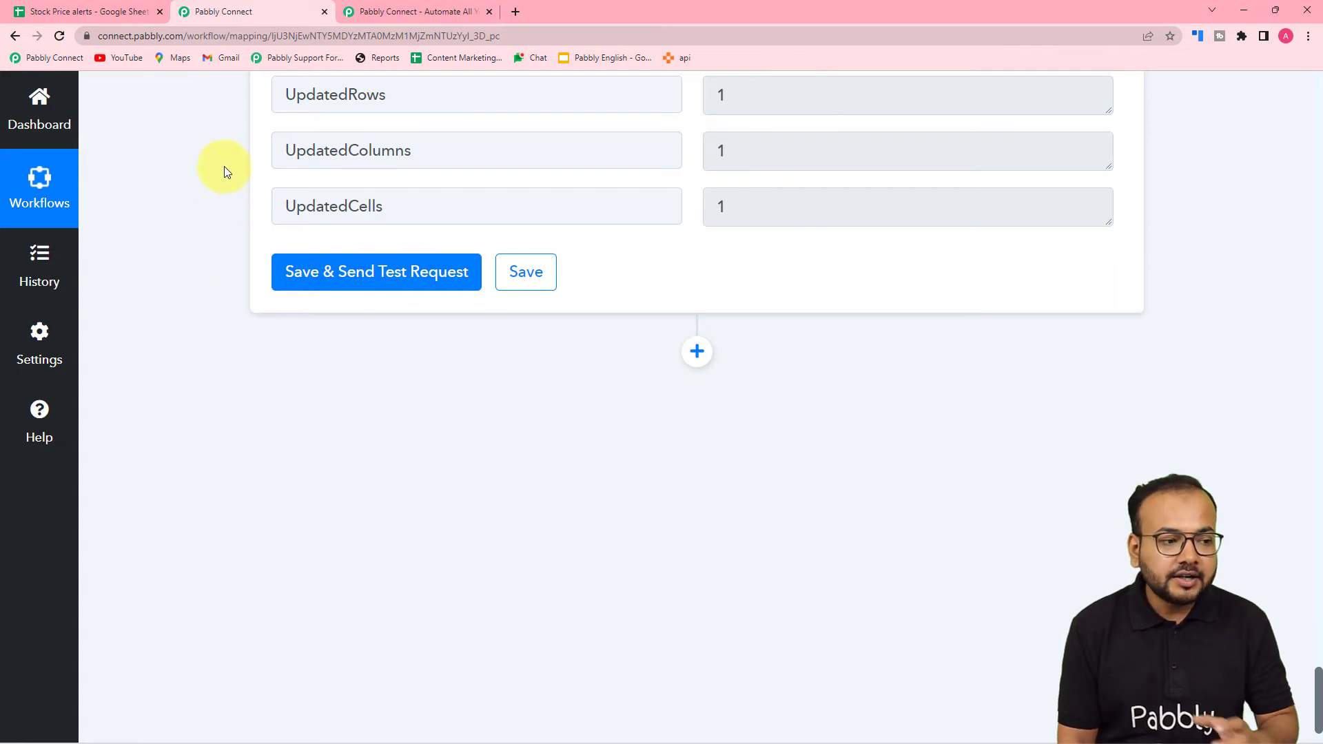
left_click(122, 21)
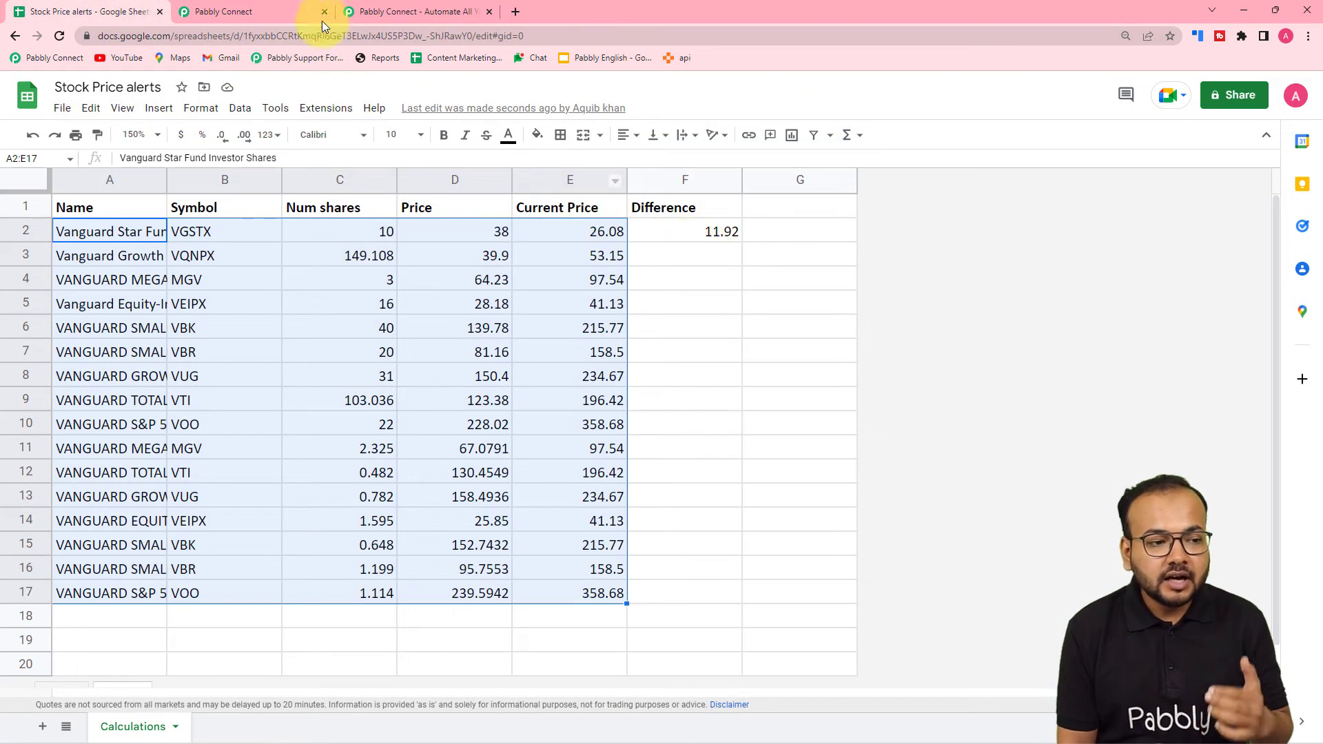
left_click(278, 13)
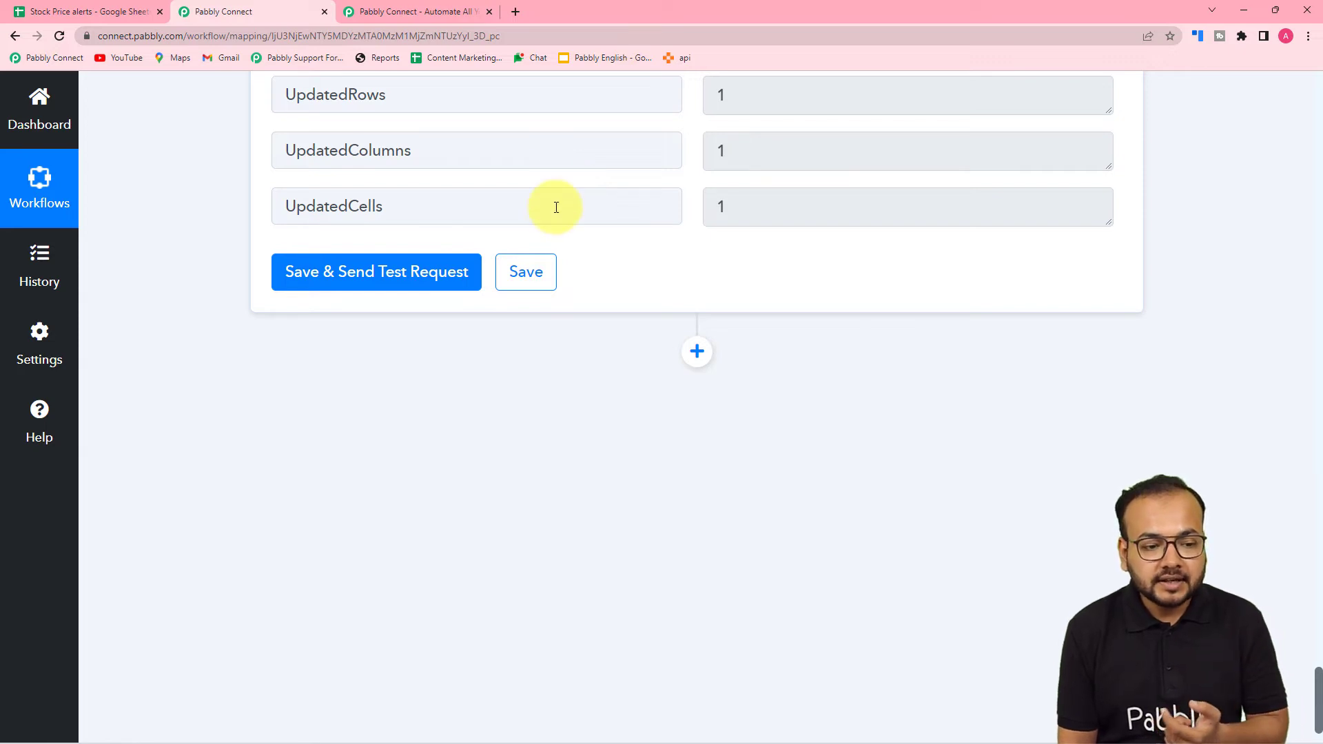
scroll(558, 234, "down", 1)
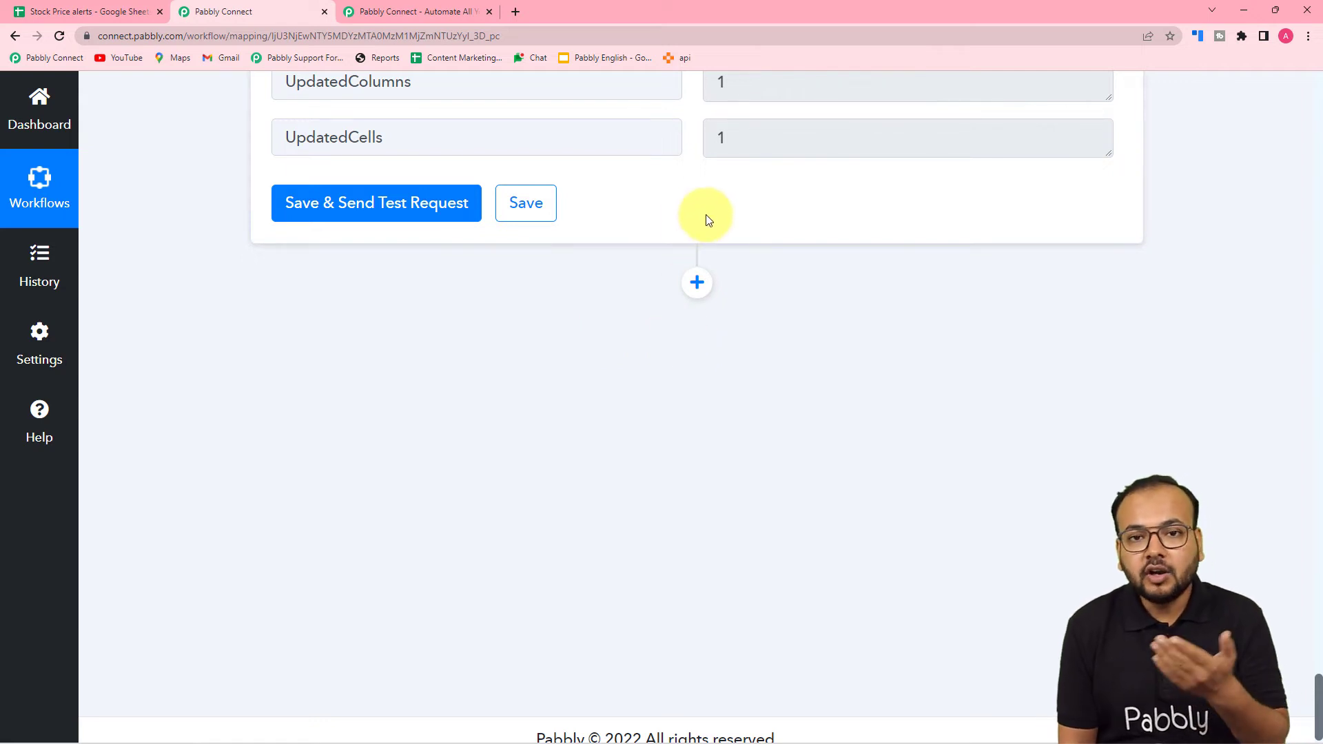
left_click(81, 10)
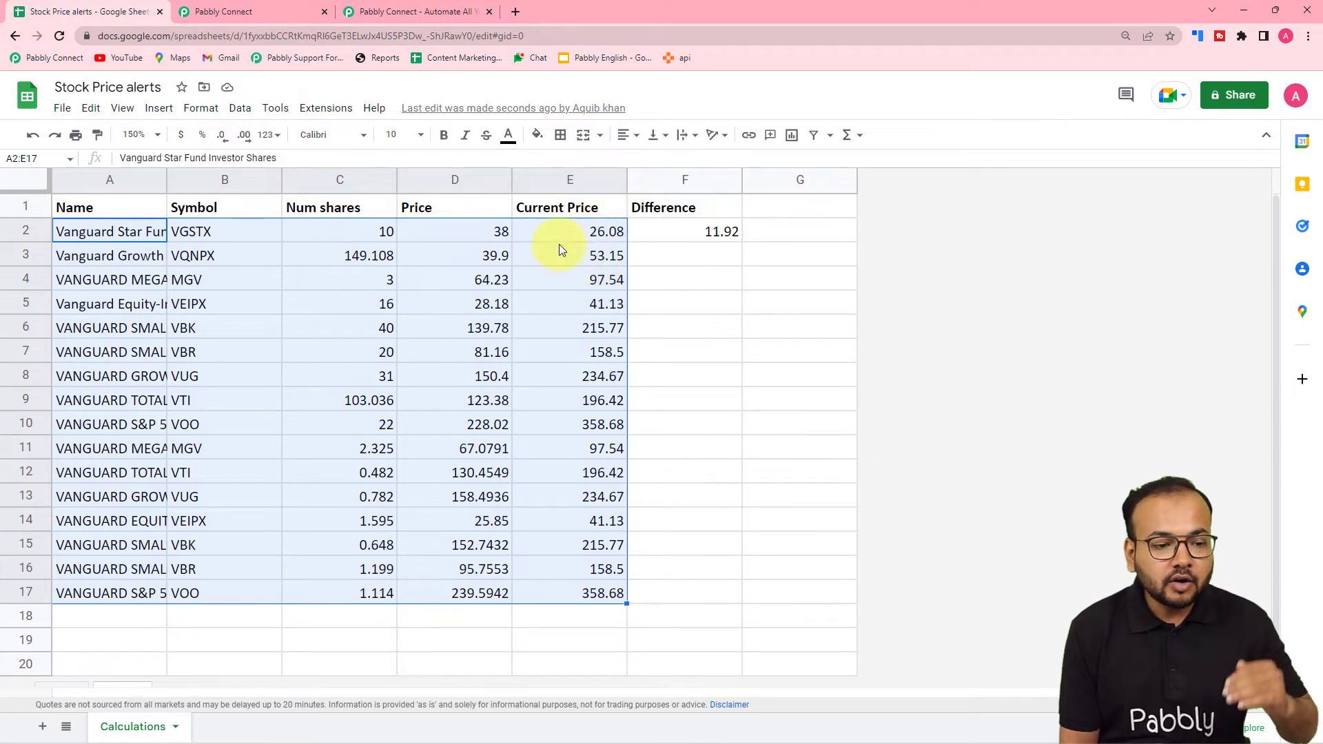
- Append a Filter by Pabbly 'Only Continue If' step after the Update Cell Value step
left_click(287, 9)
left_click(697, 281)
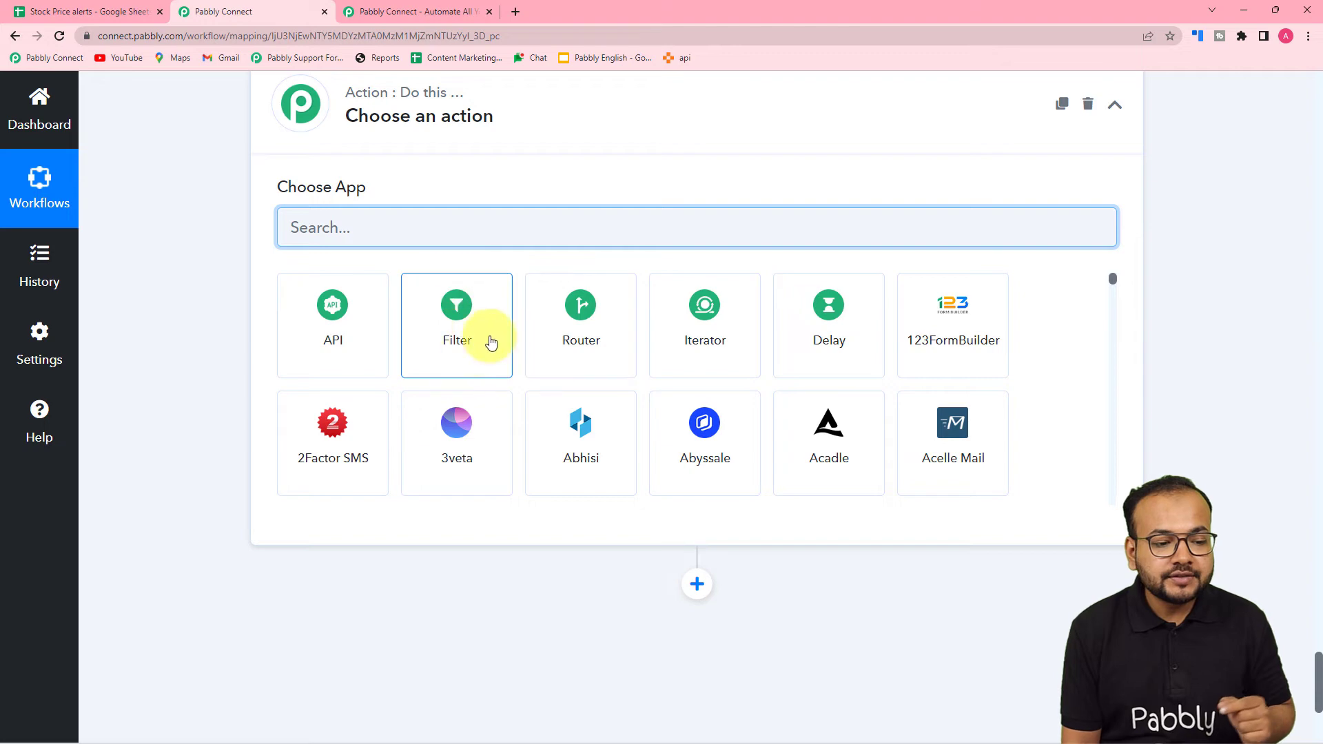
left_click(452, 361)
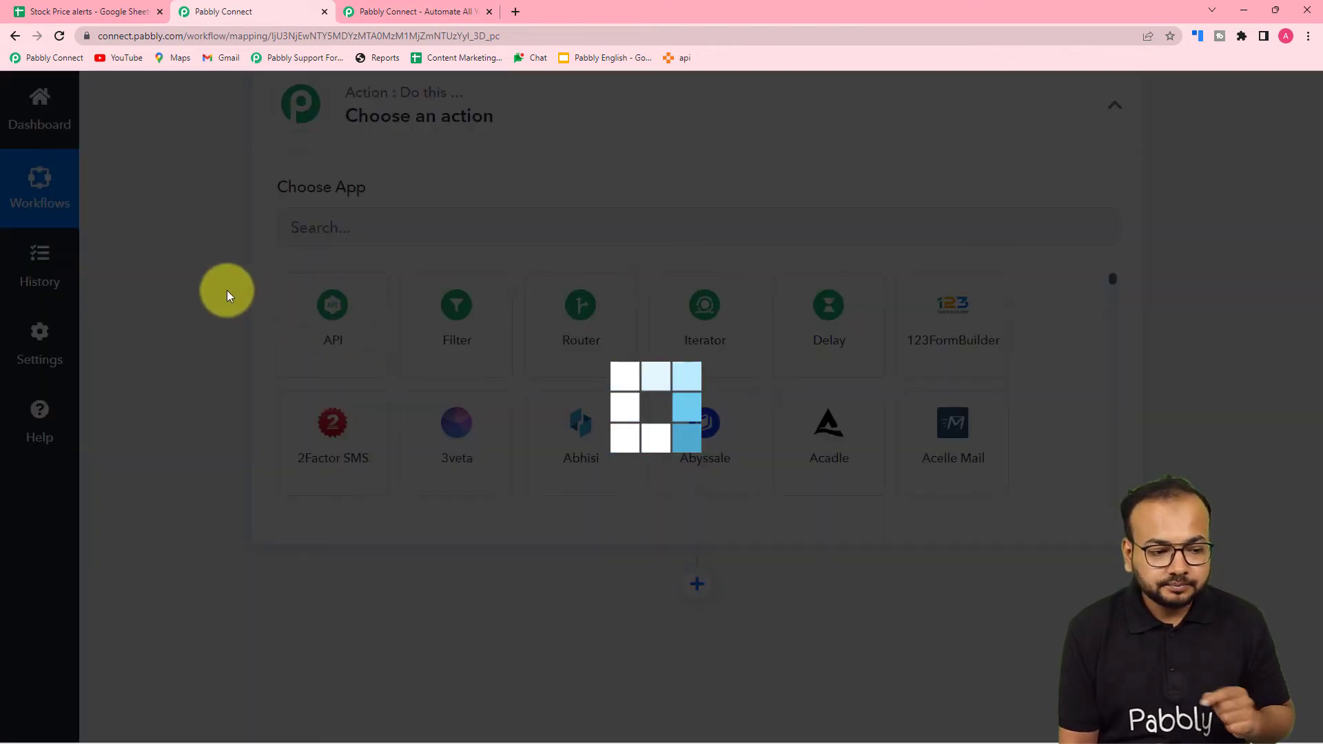
scroll(226, 291, "down", 2)
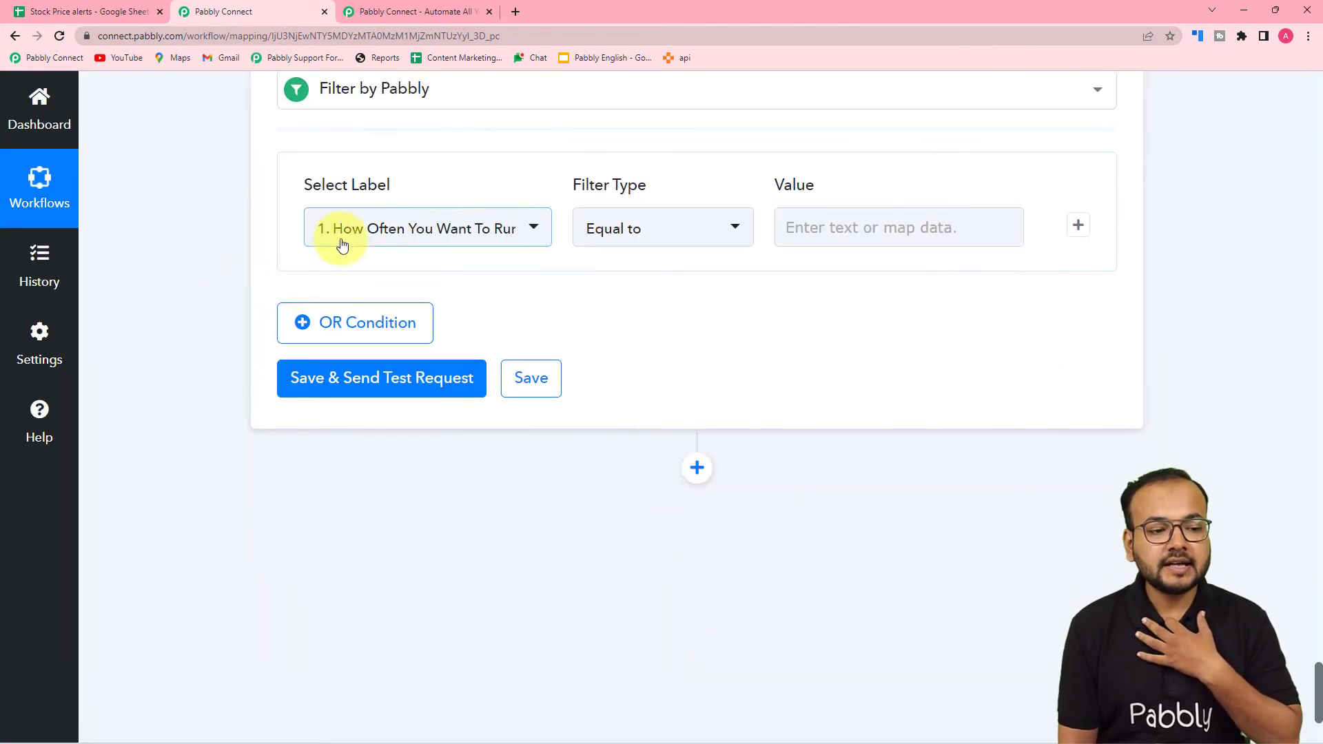
scroll(284, 233, "up", 10)
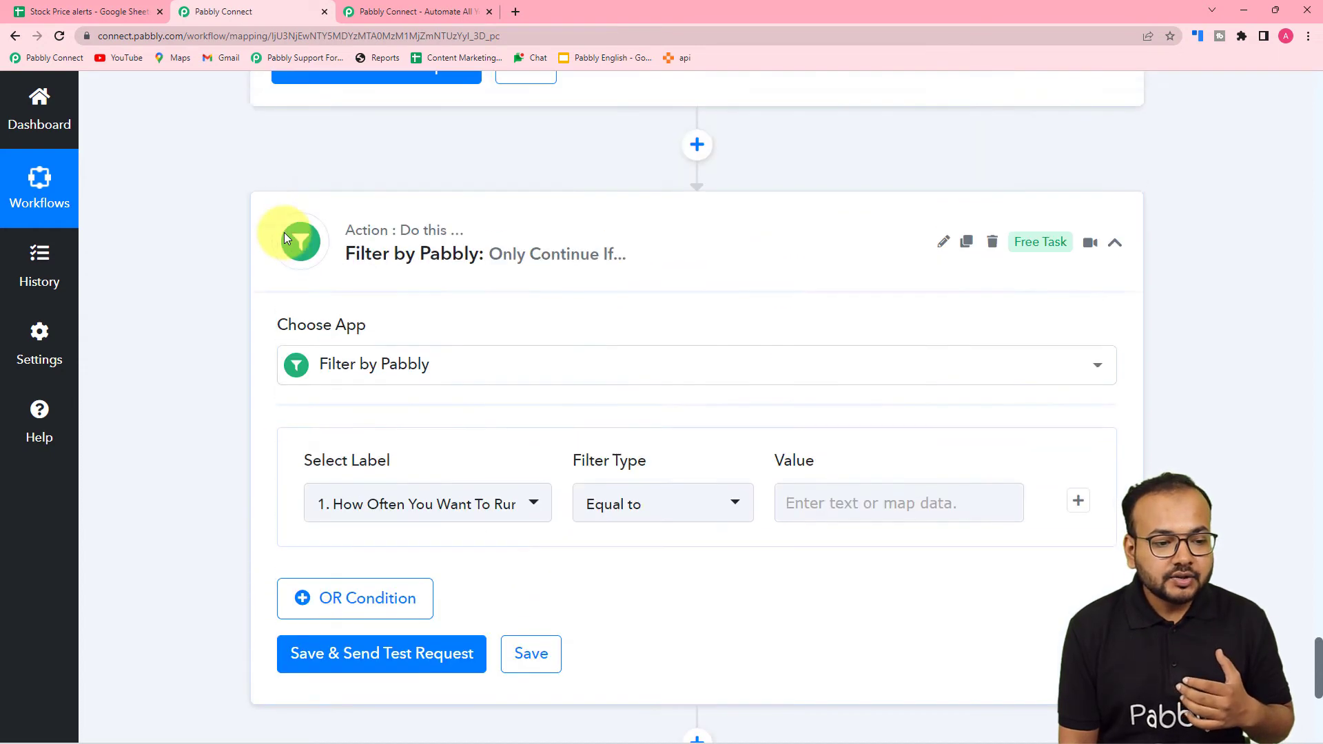
scroll(286, 237, "up", 15)
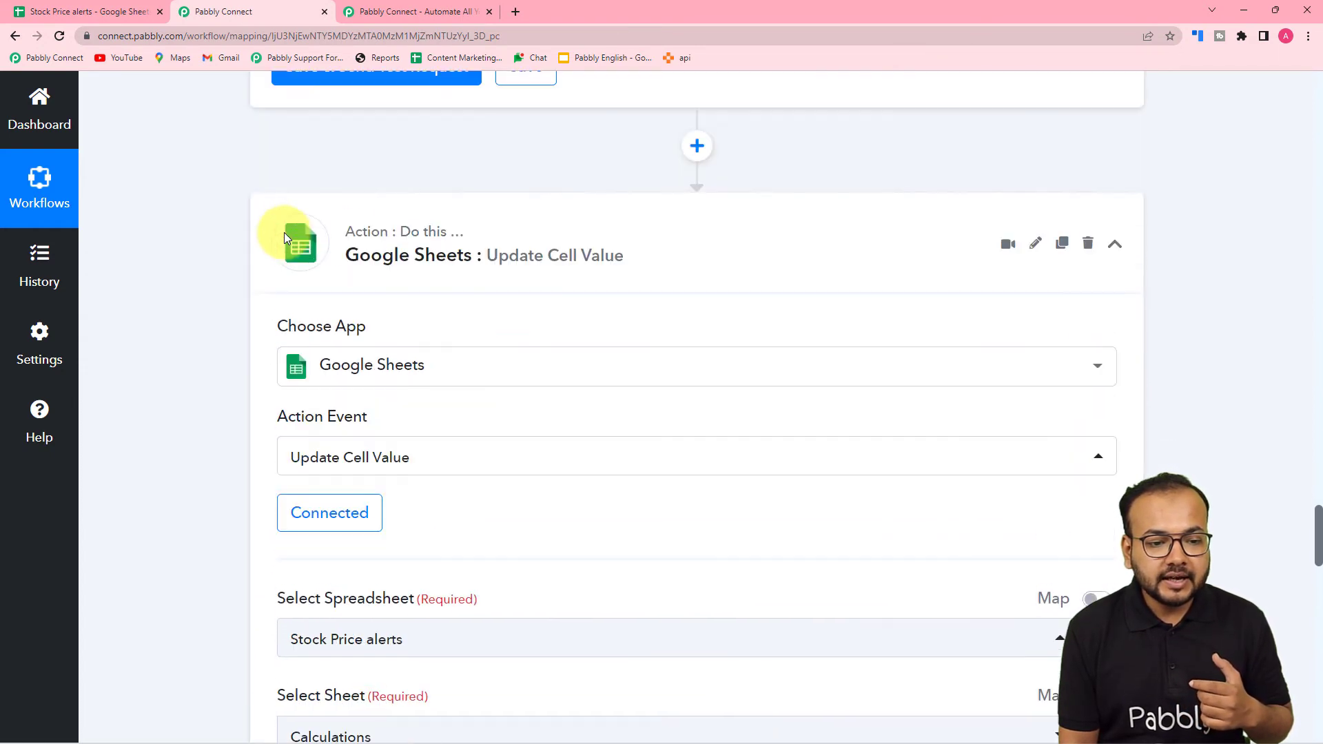
scroll(204, 280, "up", 10)
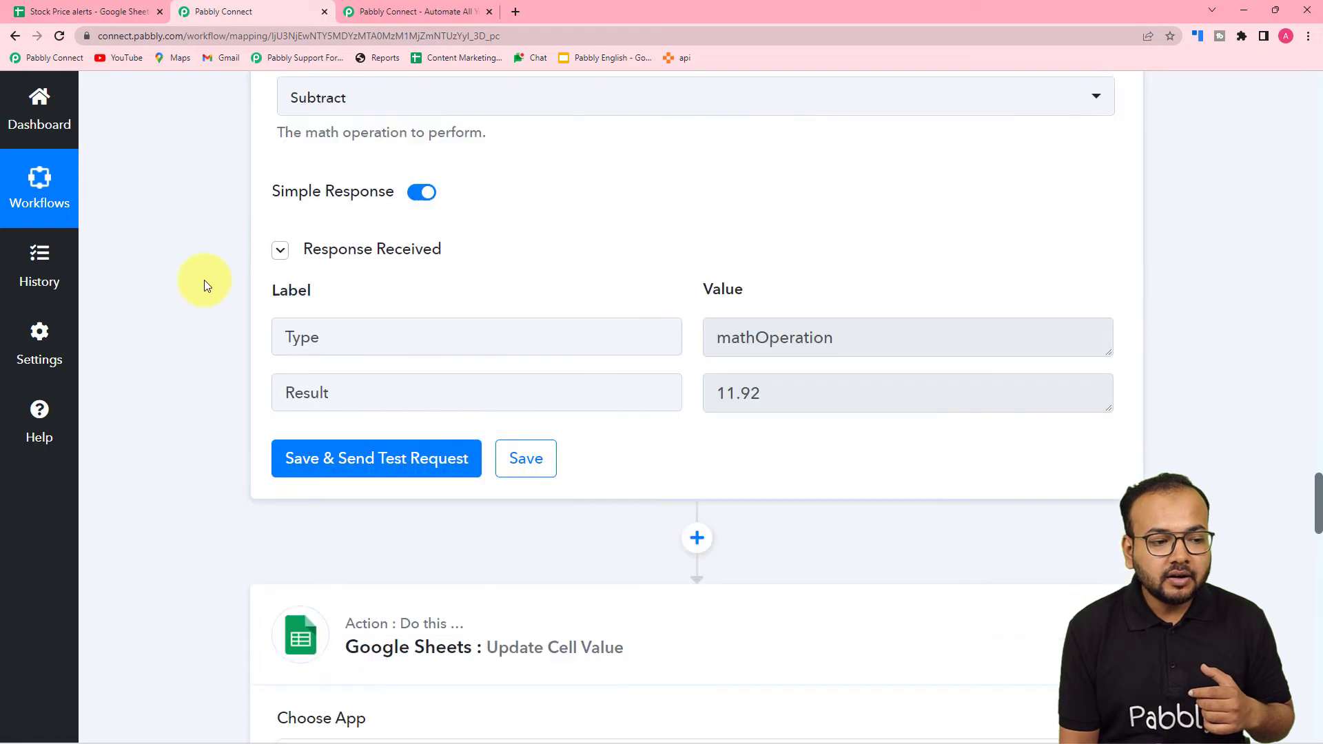
scroll(213, 355, "down", 13)
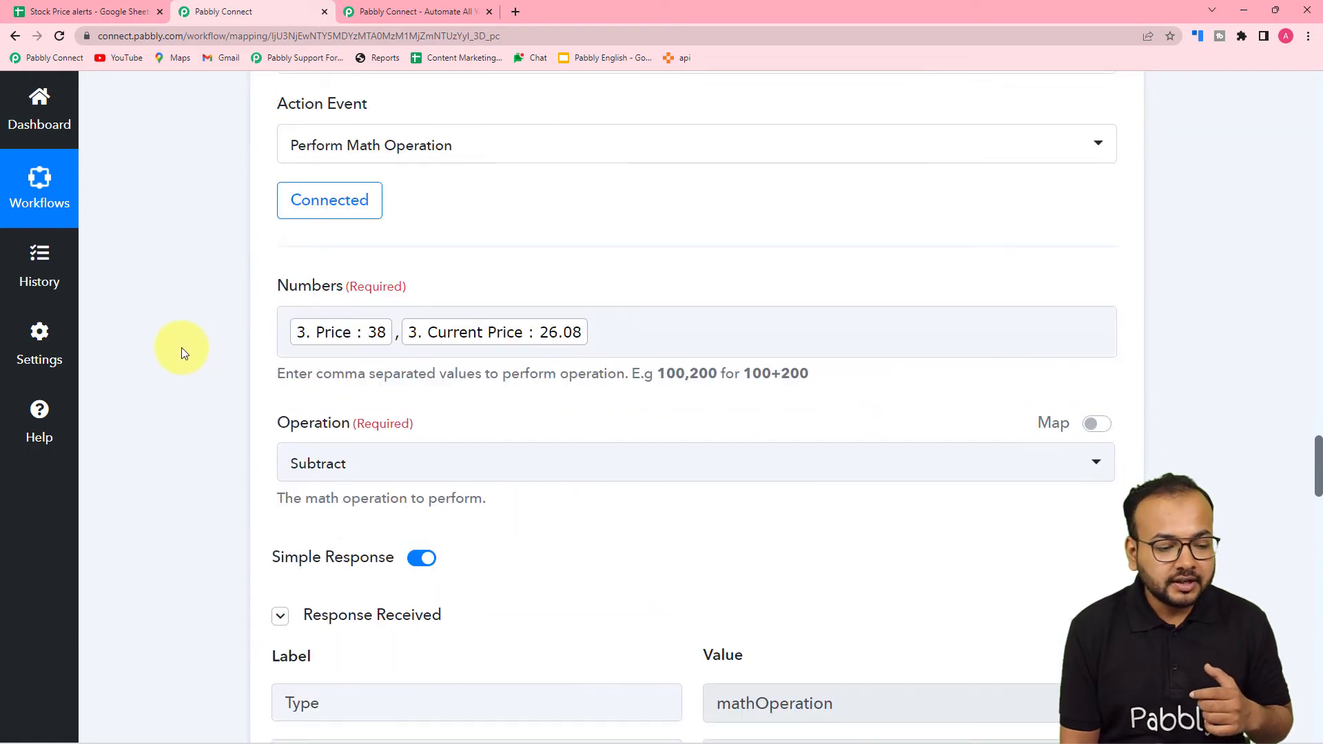
scroll(177, 221, "down", 20)
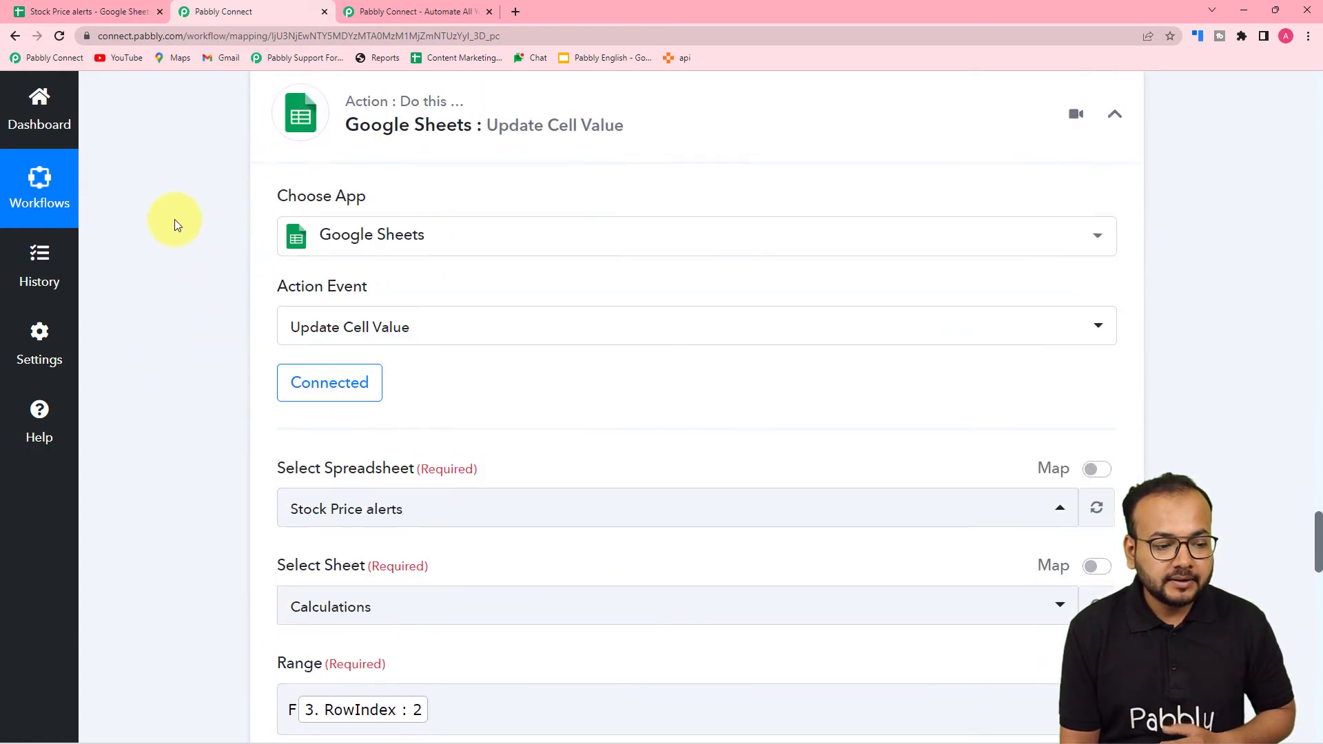
scroll(175, 219, "down", 9)
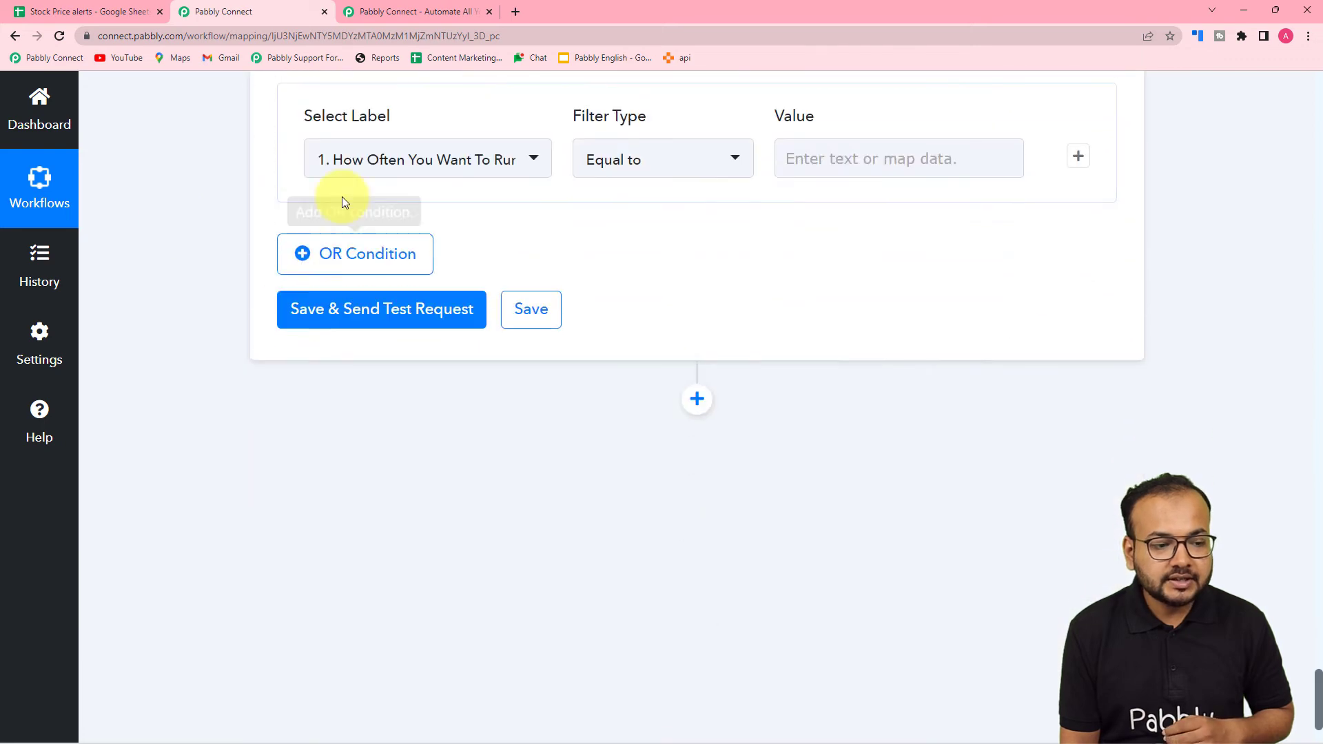
left_click(348, 171)
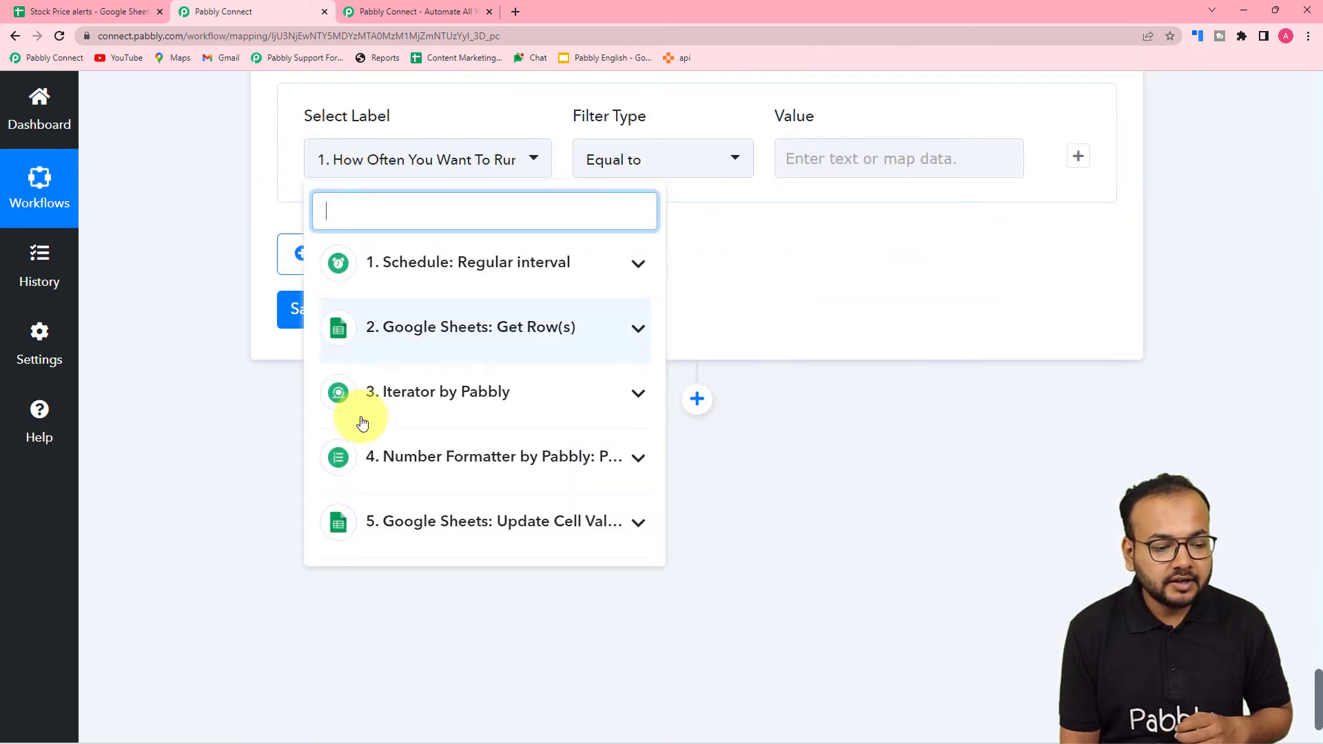
- Set the filter condition to 4. Result (11.92) Greater than 0
left_click(490, 457)
left_click(426, 560)
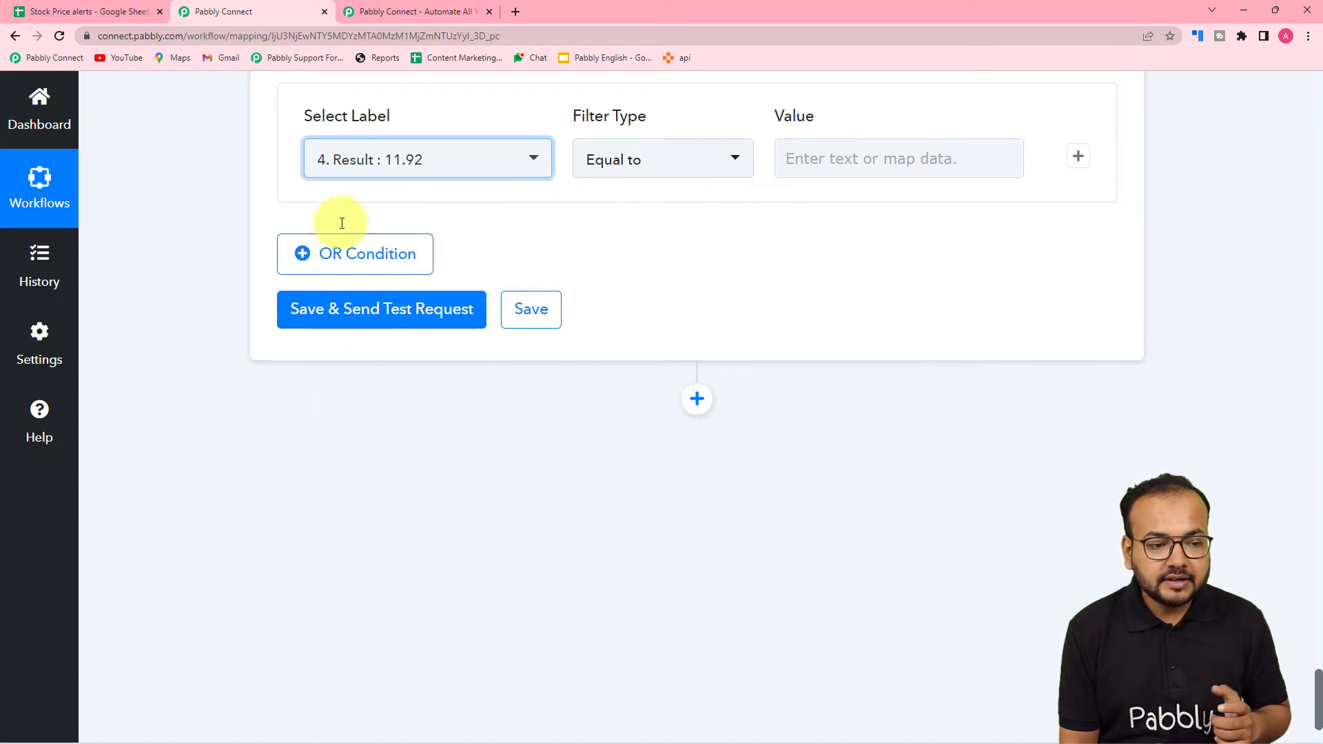
left_click(647, 157)
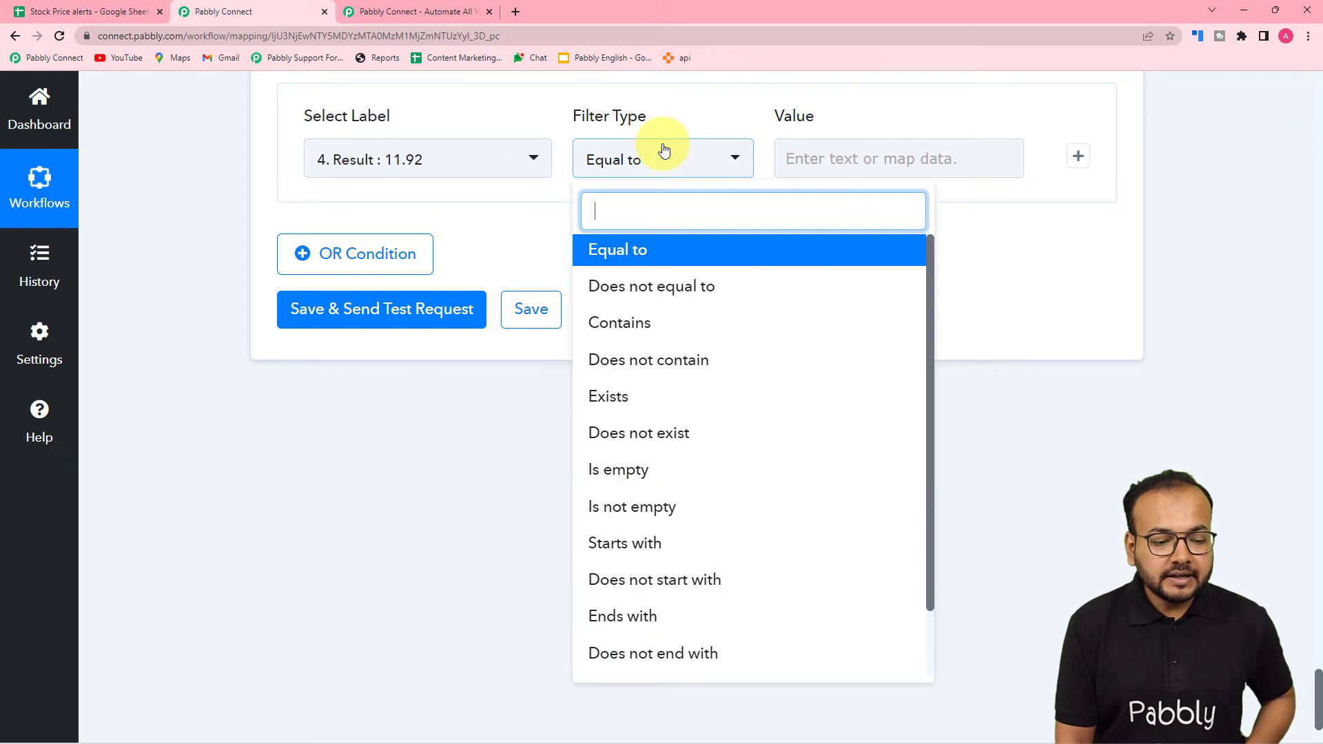
scroll(613, 407, "down", 3)
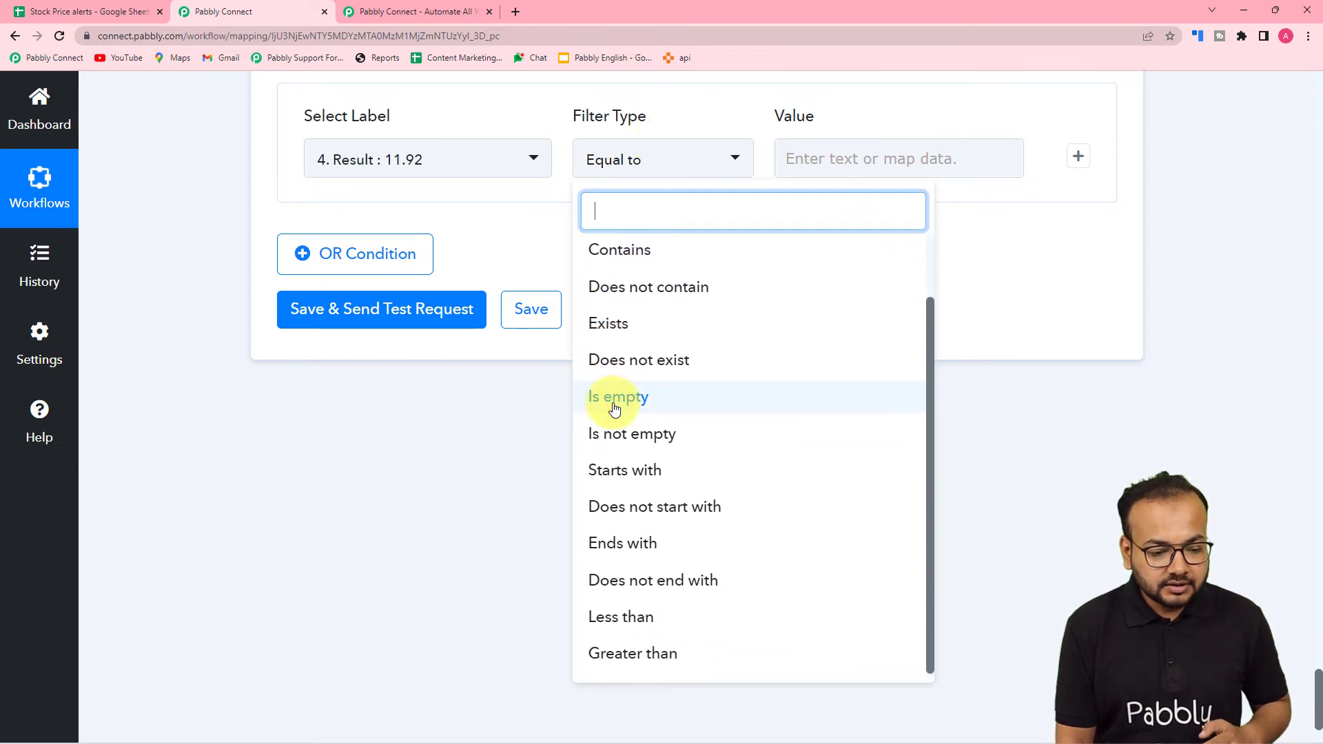
left_click(596, 655)
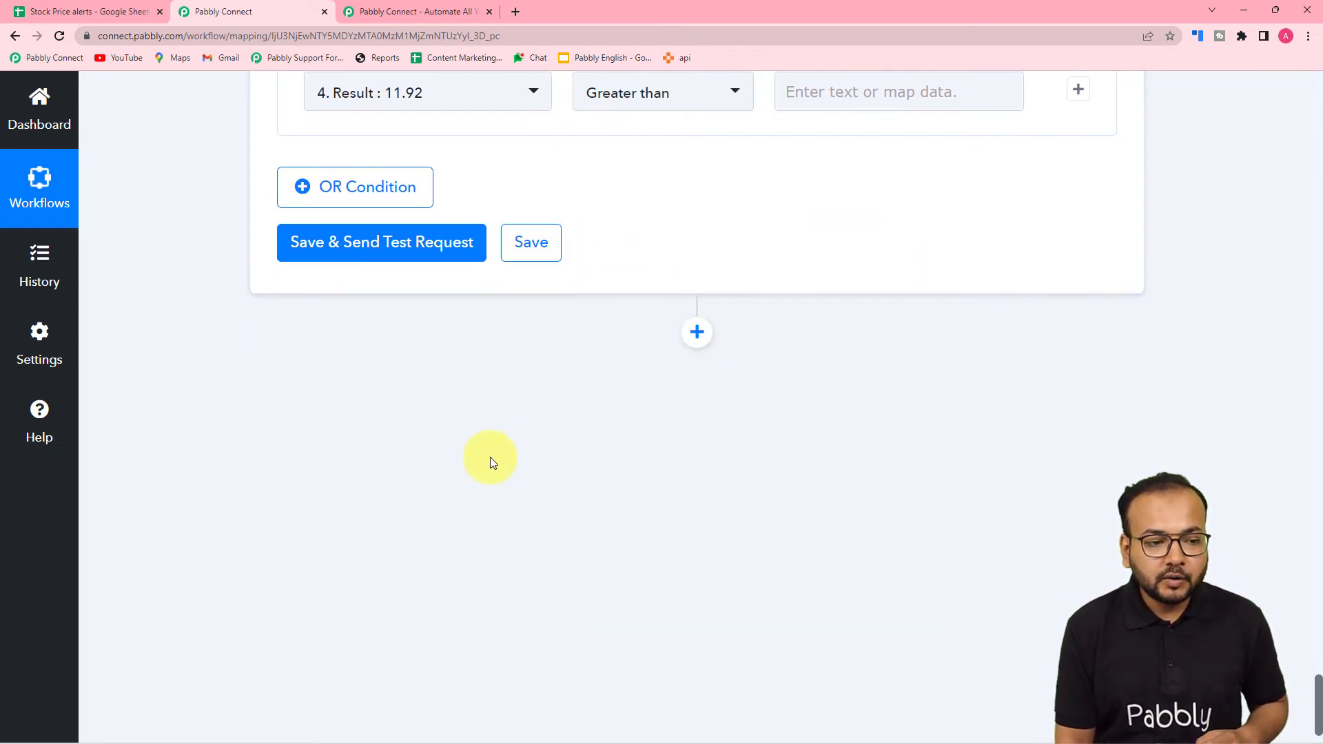
scroll(490, 457, "up", 3)
left_click(820, 298)
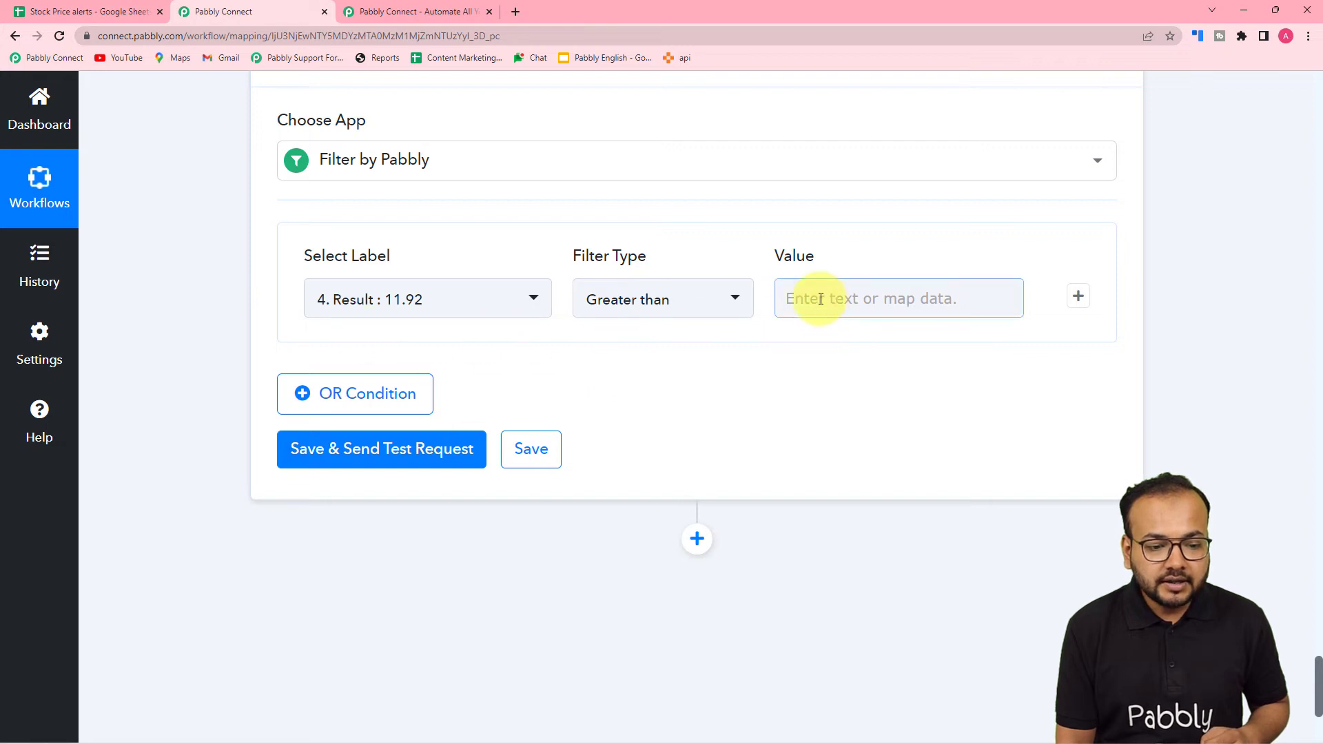
left_click(820, 298)
type("0")
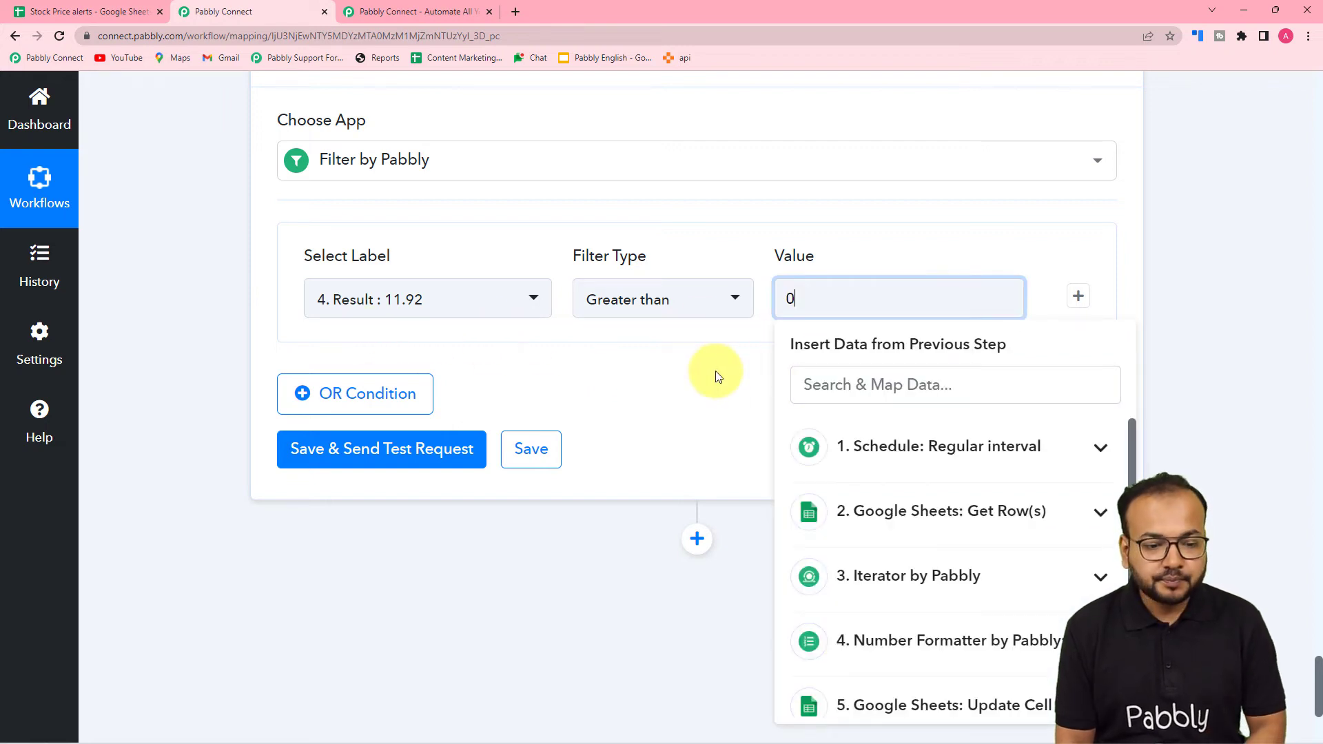
left_click(718, 370)
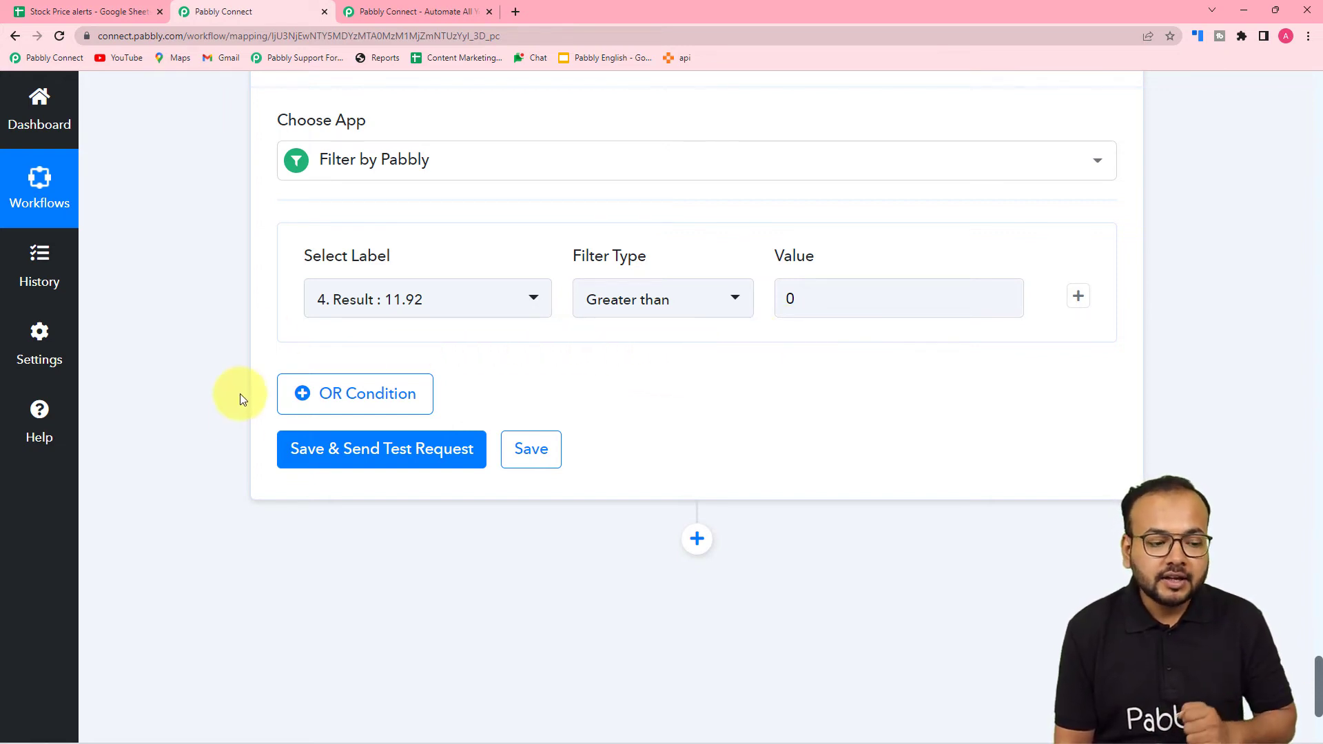
- Save and test the filter, confirming it returns 'Condition is true'
left_click(304, 449)
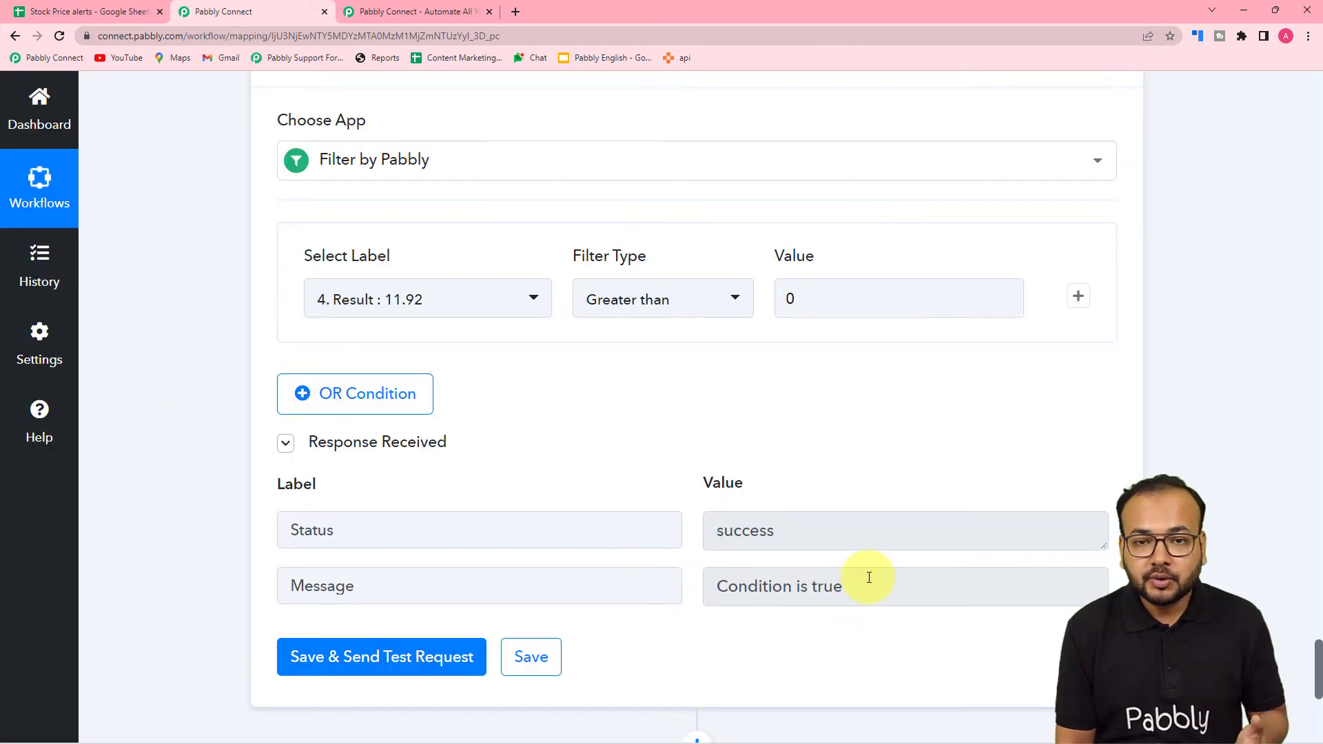
scroll(854, 572, "down", 1)
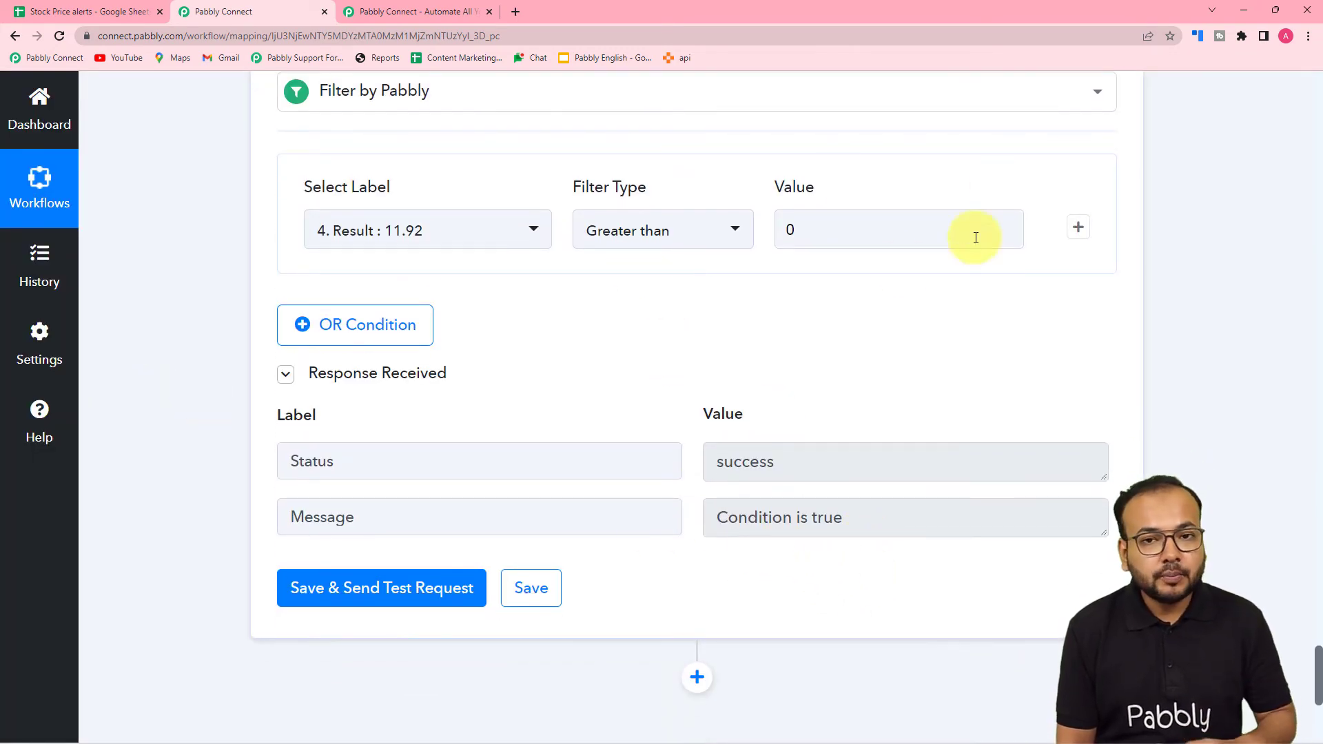
scroll(901, 269, "down", 2)
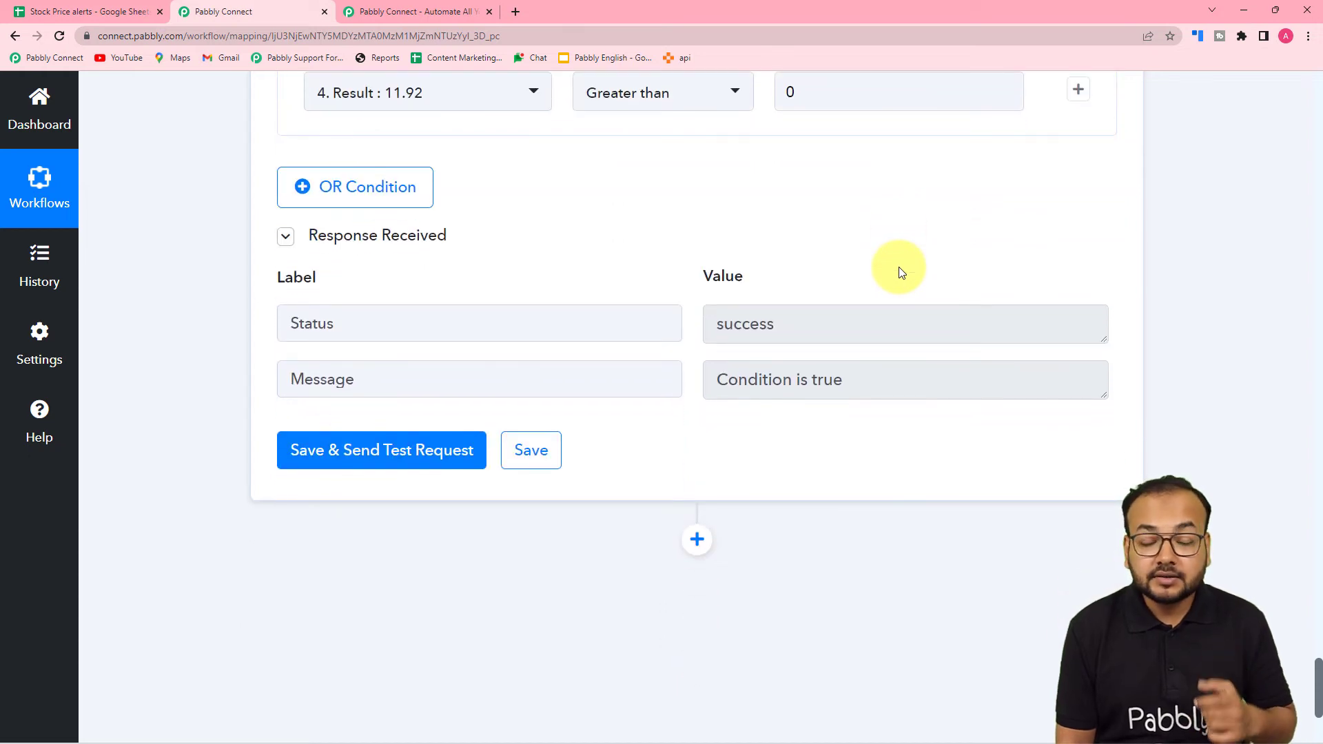
scroll(898, 266, "down", 1)
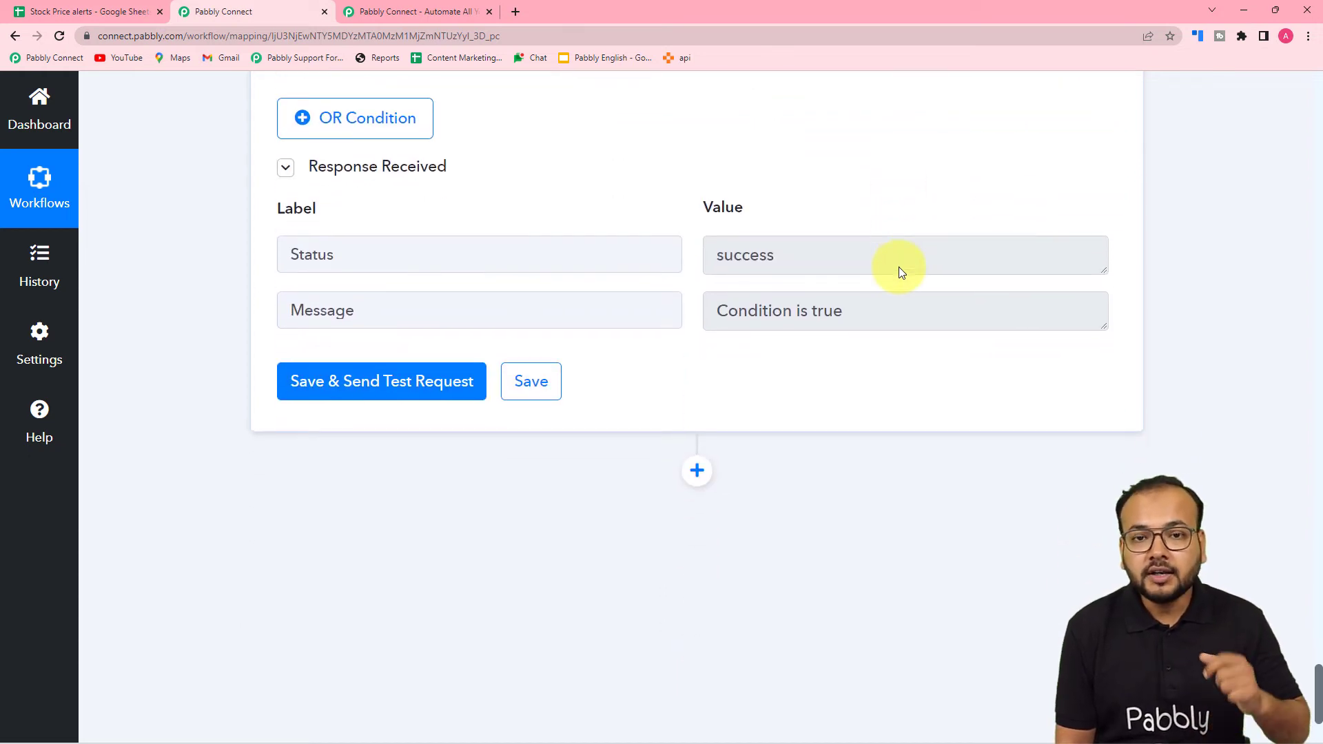
scroll(898, 267, "down", 2)
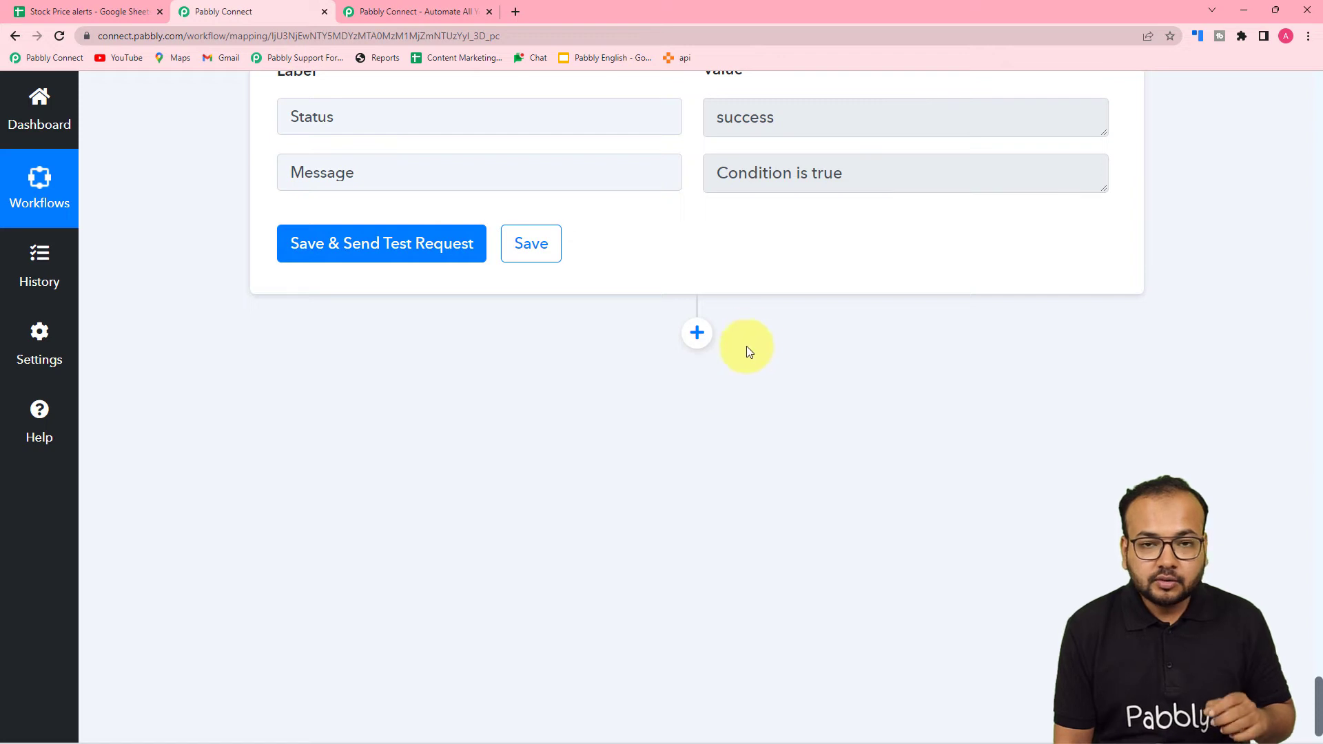
- Add an action step below the filter using Gmail's Send Email event, and begin connecting an account
left_click(697, 333)
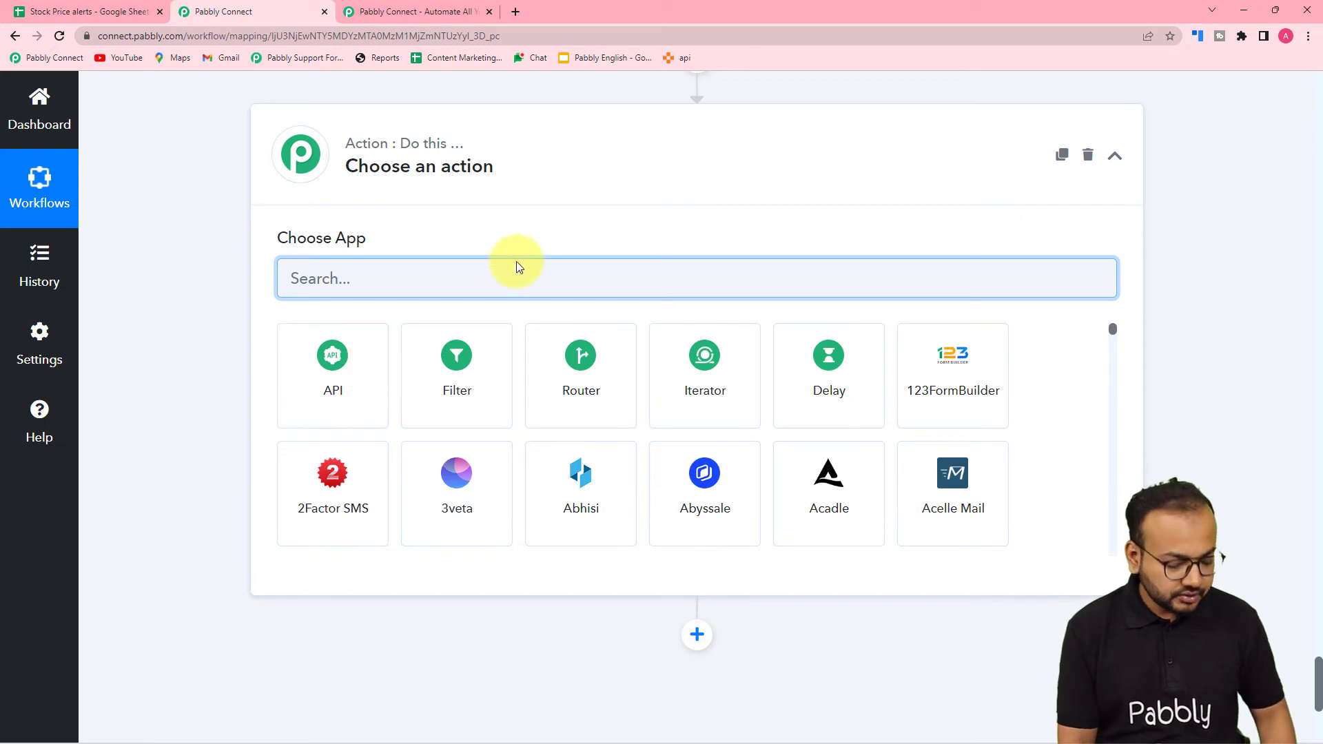
type("gmail")
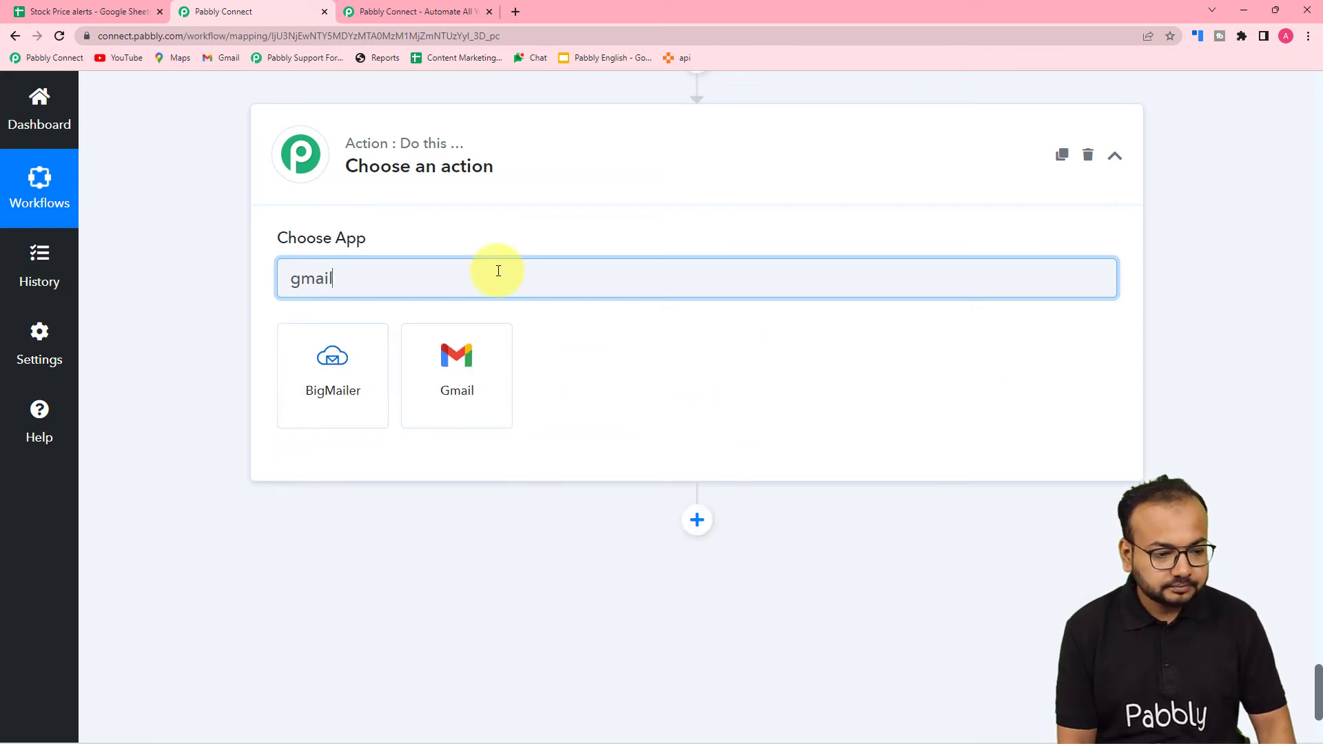
left_click(461, 373)
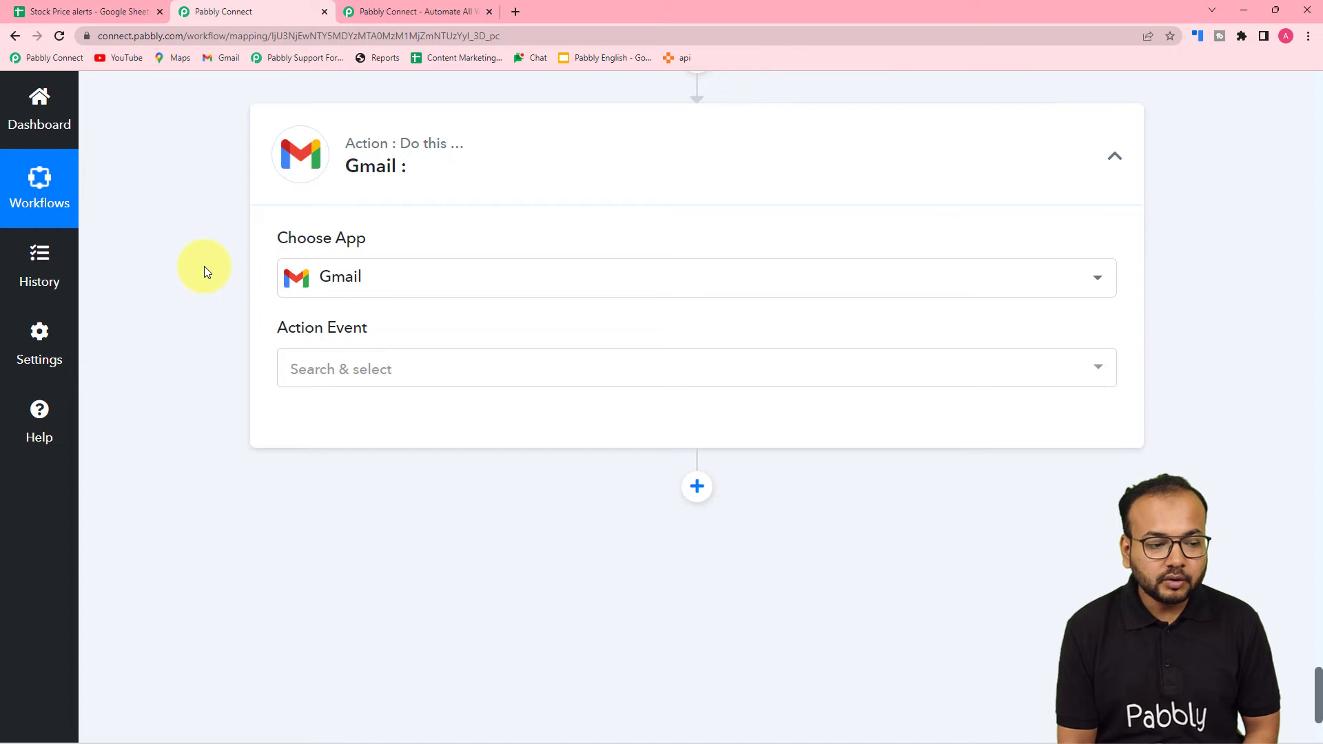
scroll(204, 266, "down", 2)
left_click(363, 226)
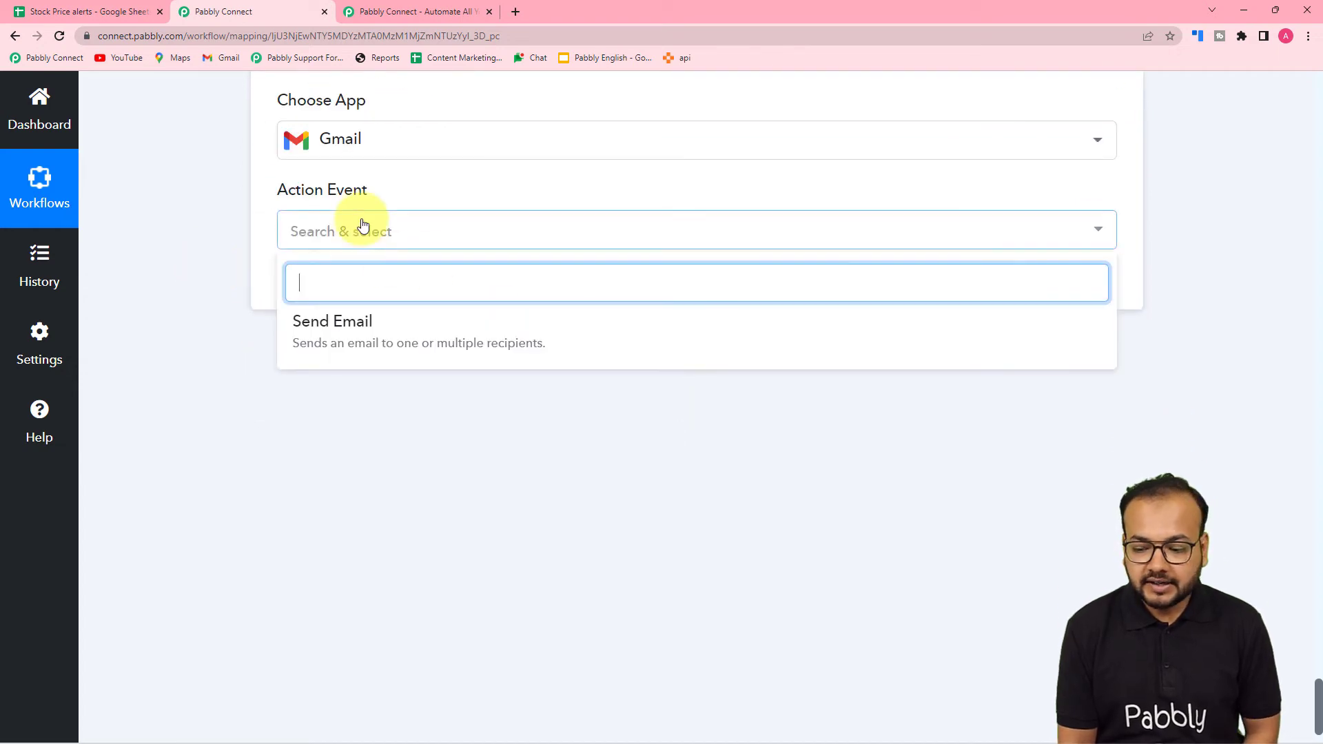
left_click(333, 329)
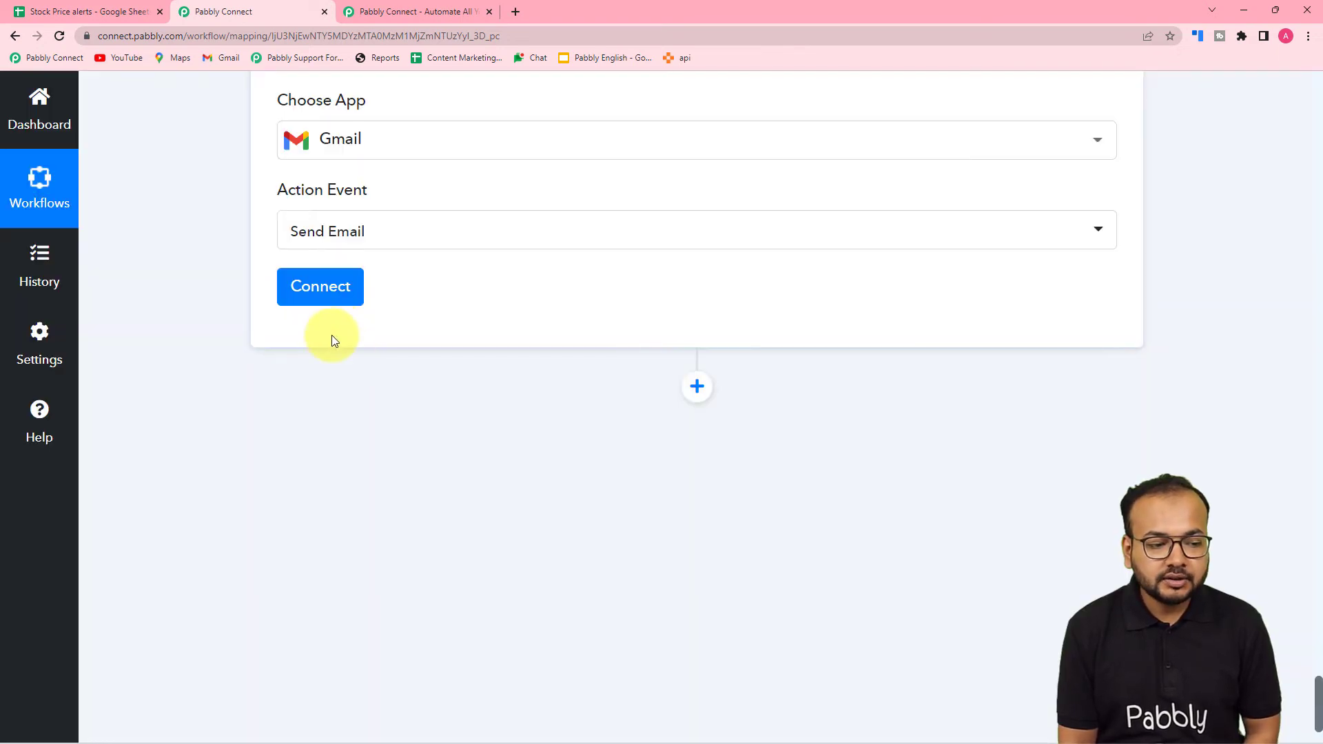
left_click(323, 299)
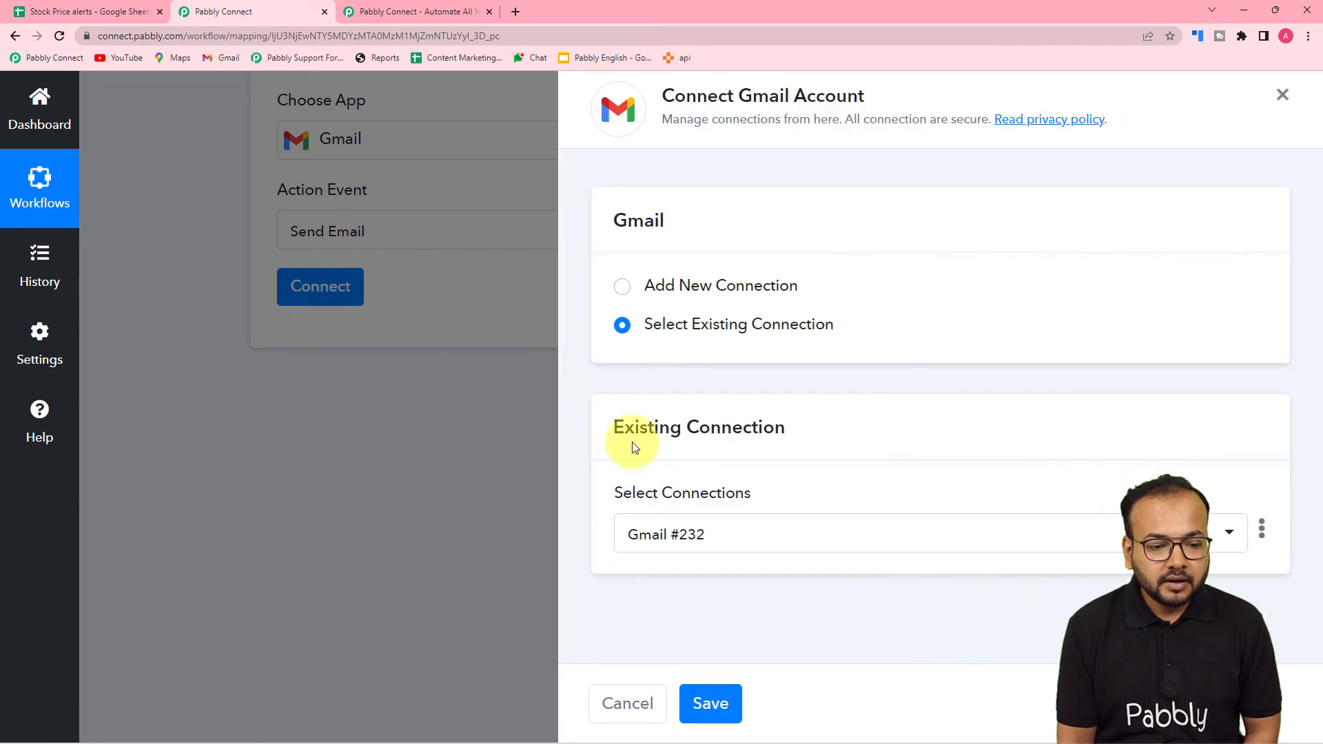
- Create a new Gmail connection by signing in with the Google account and granting Pabbly Connect access
left_click(621, 287)
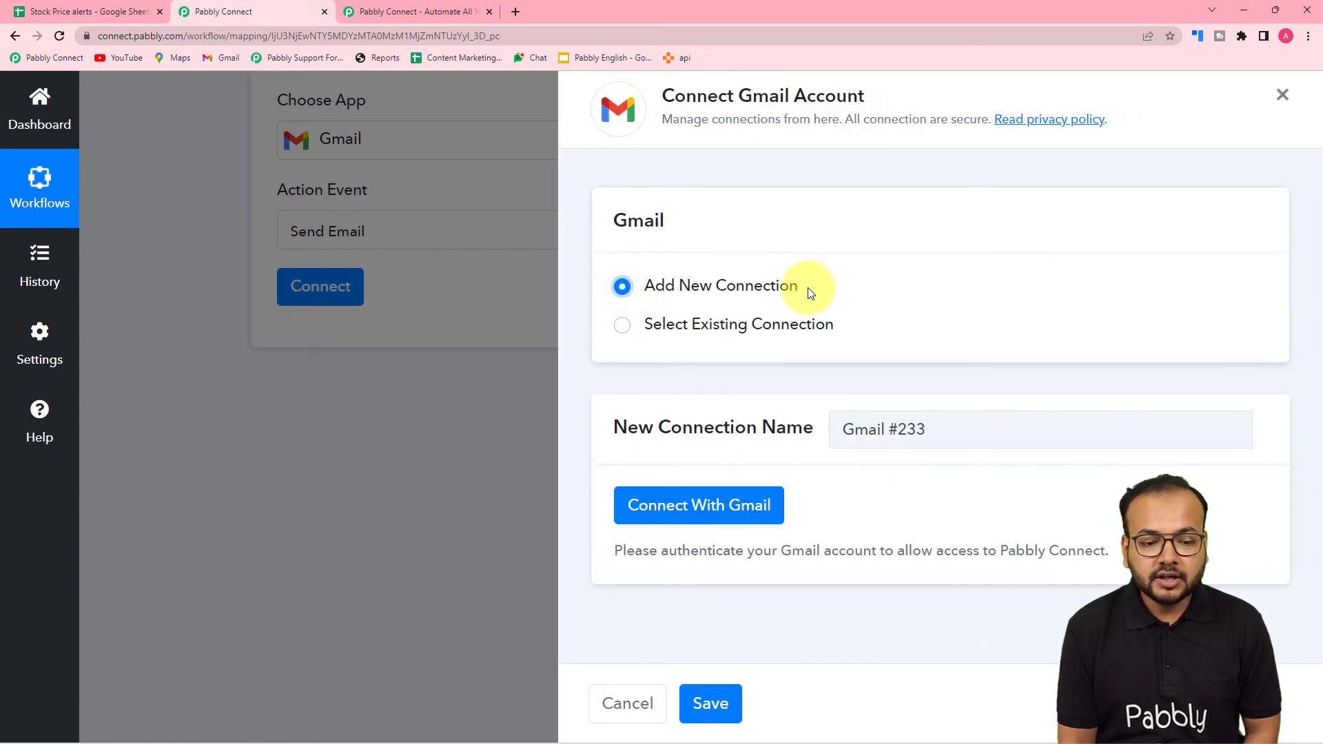
left_click(679, 526)
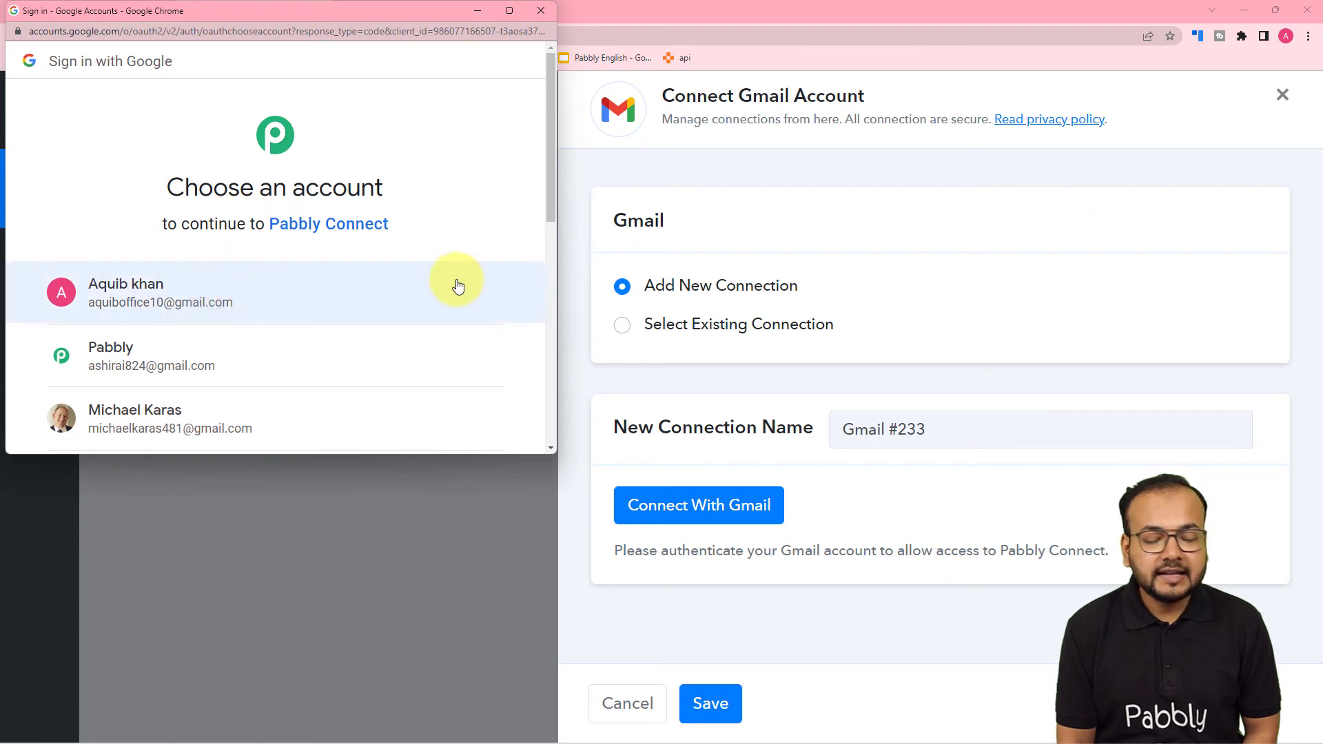
left_click(250, 374)
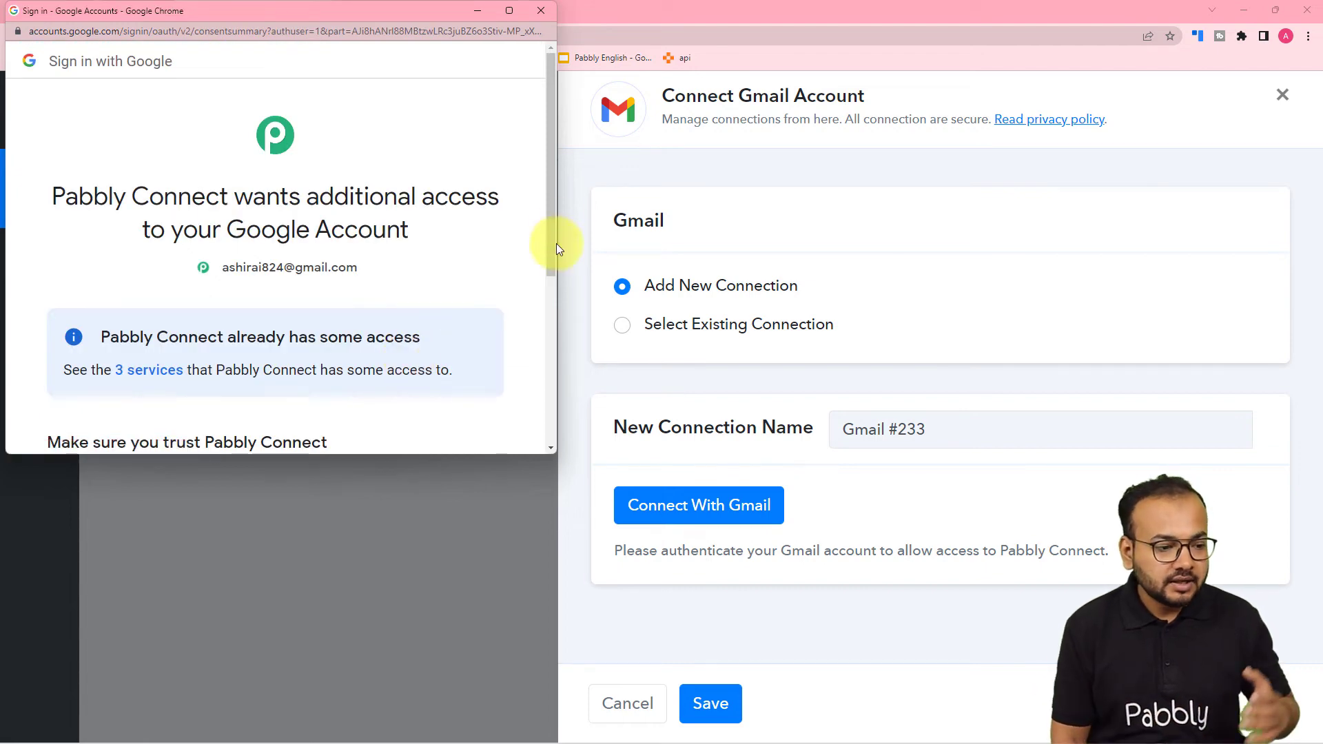
scroll(378, 242, "down", 4)
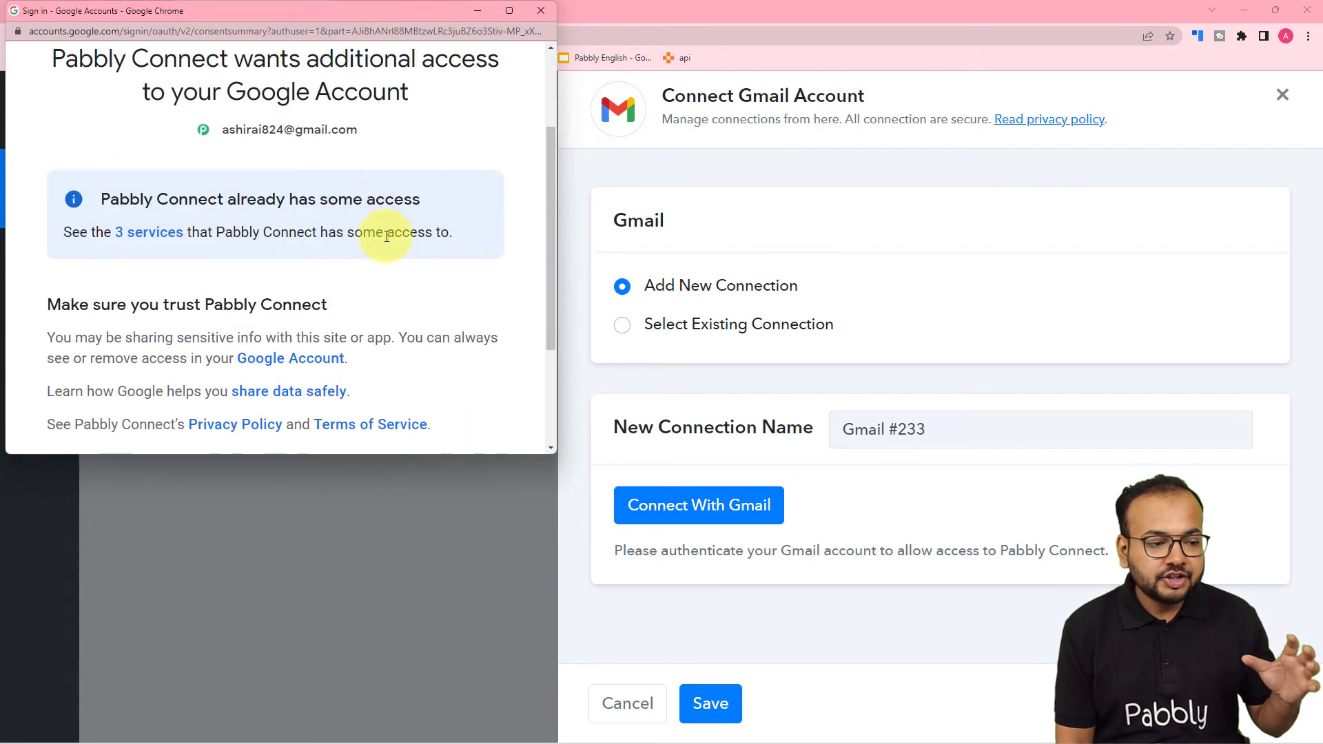
left_click(358, 358)
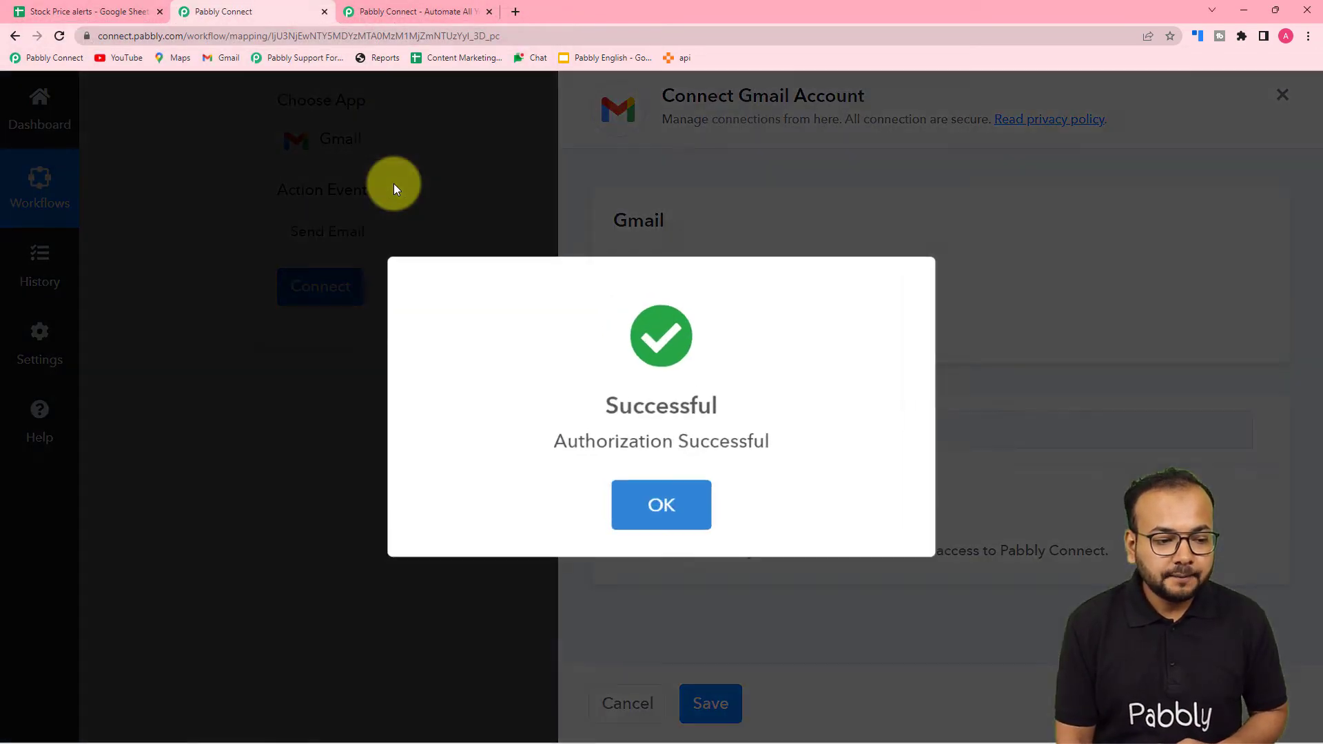
scroll(394, 183, "down", 3)
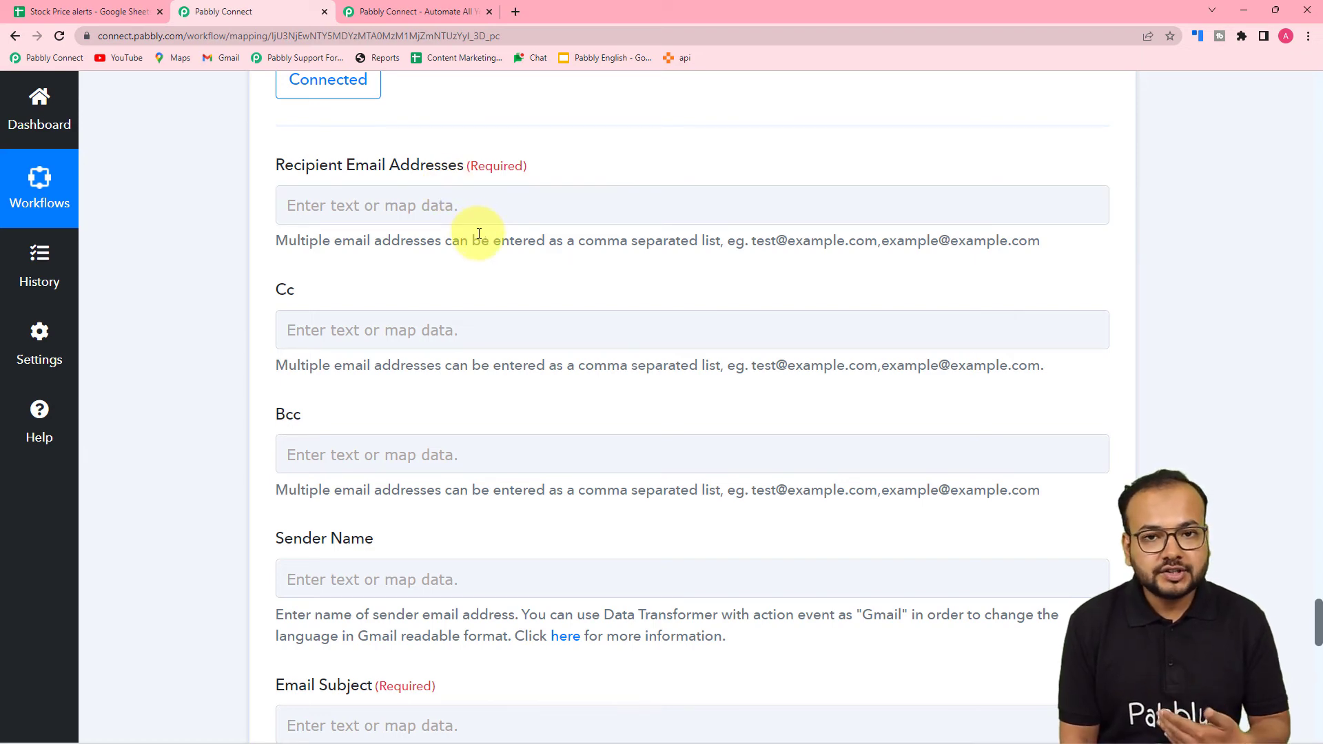
- Set the Gmail step's Sender Name to 'Stock Keeper'
scroll(479, 234, "down", 1)
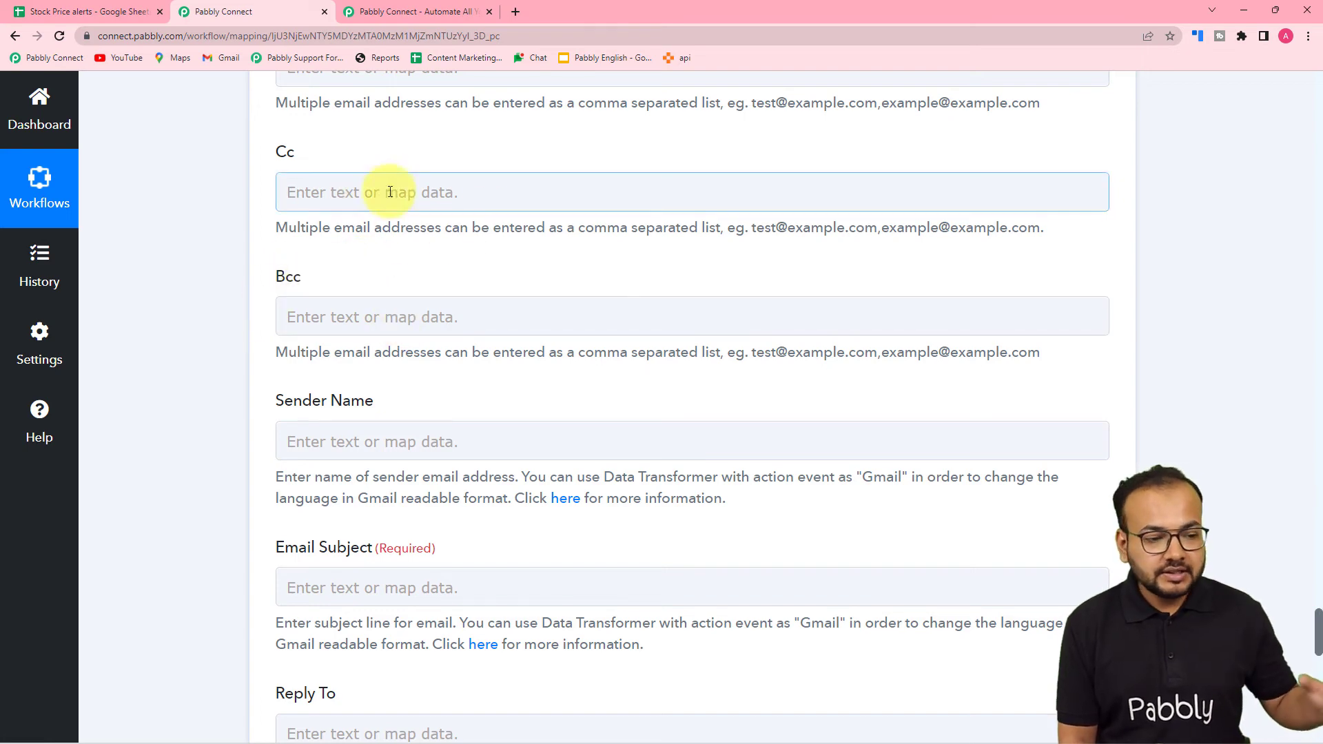
scroll(386, 350, "down", 1)
scroll(400, 331, "down", 1)
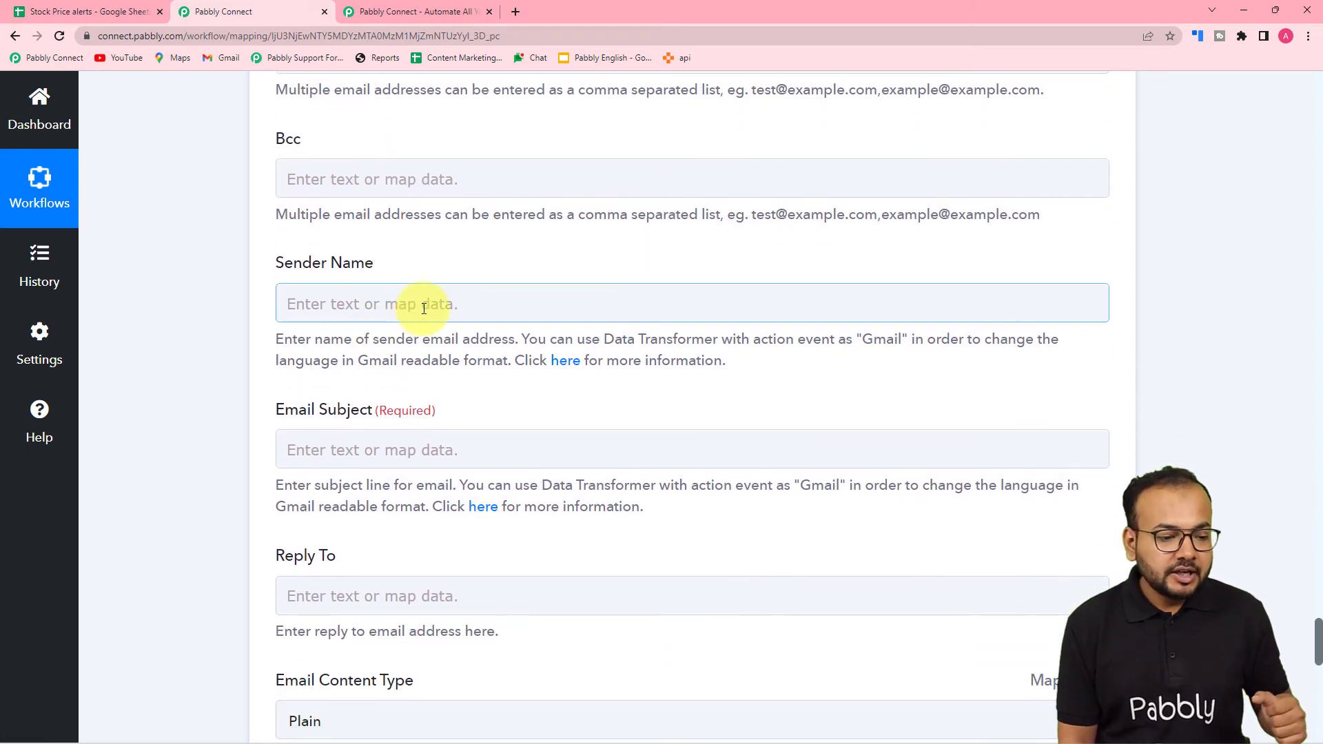
left_click(433, 301)
scroll(403, 253, "down", 1)
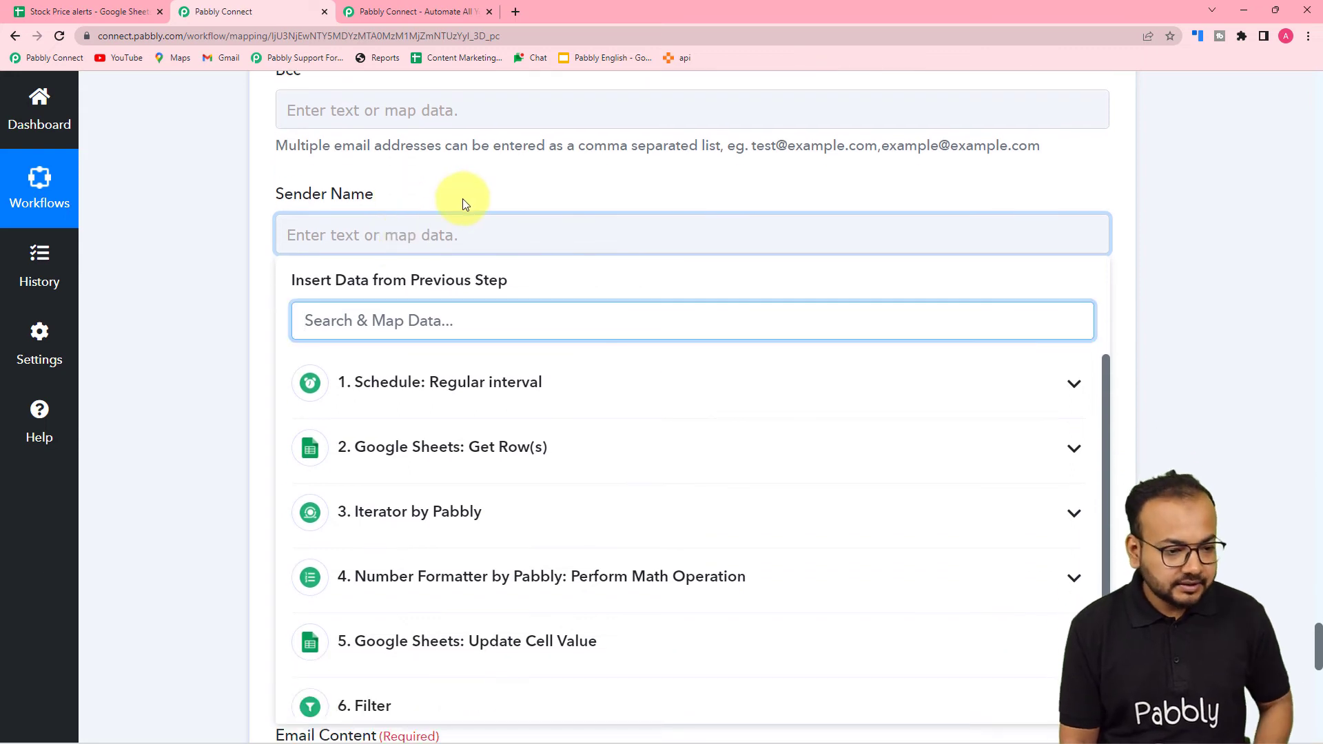
left_click(444, 222)
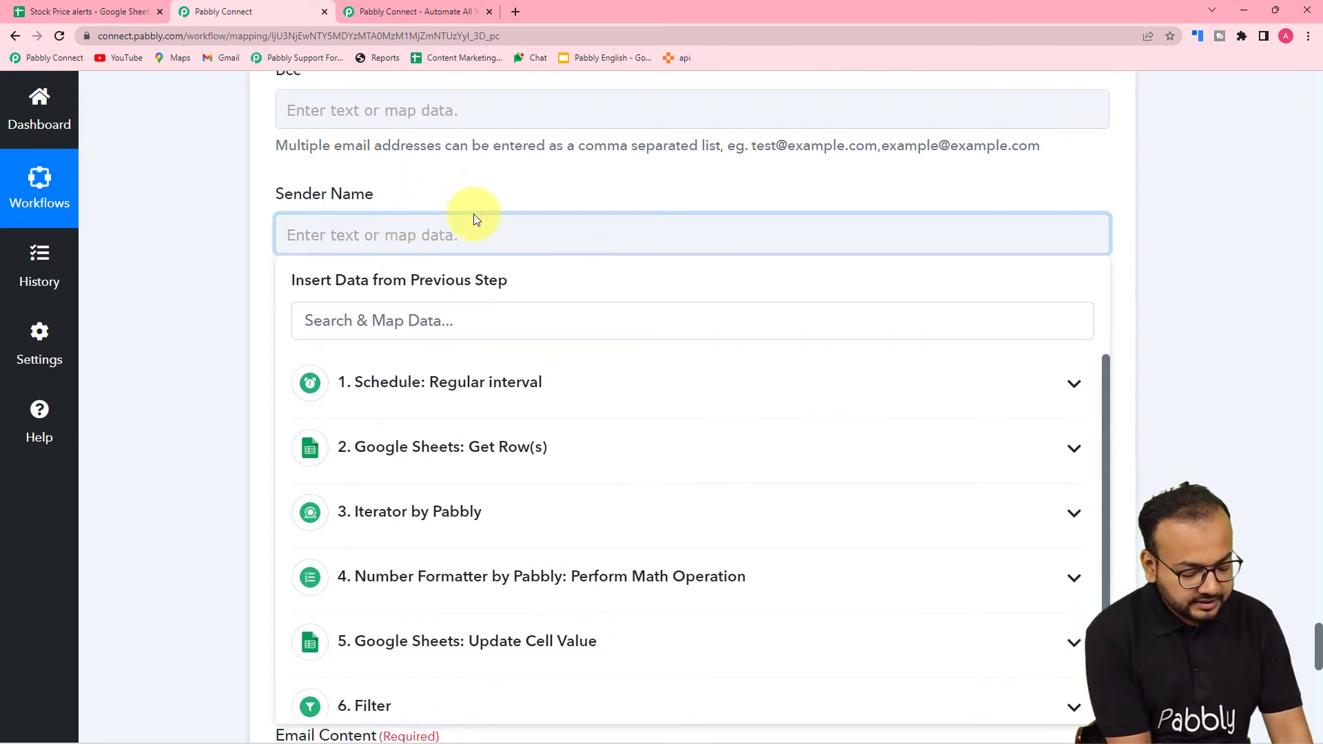
type("Stoc")
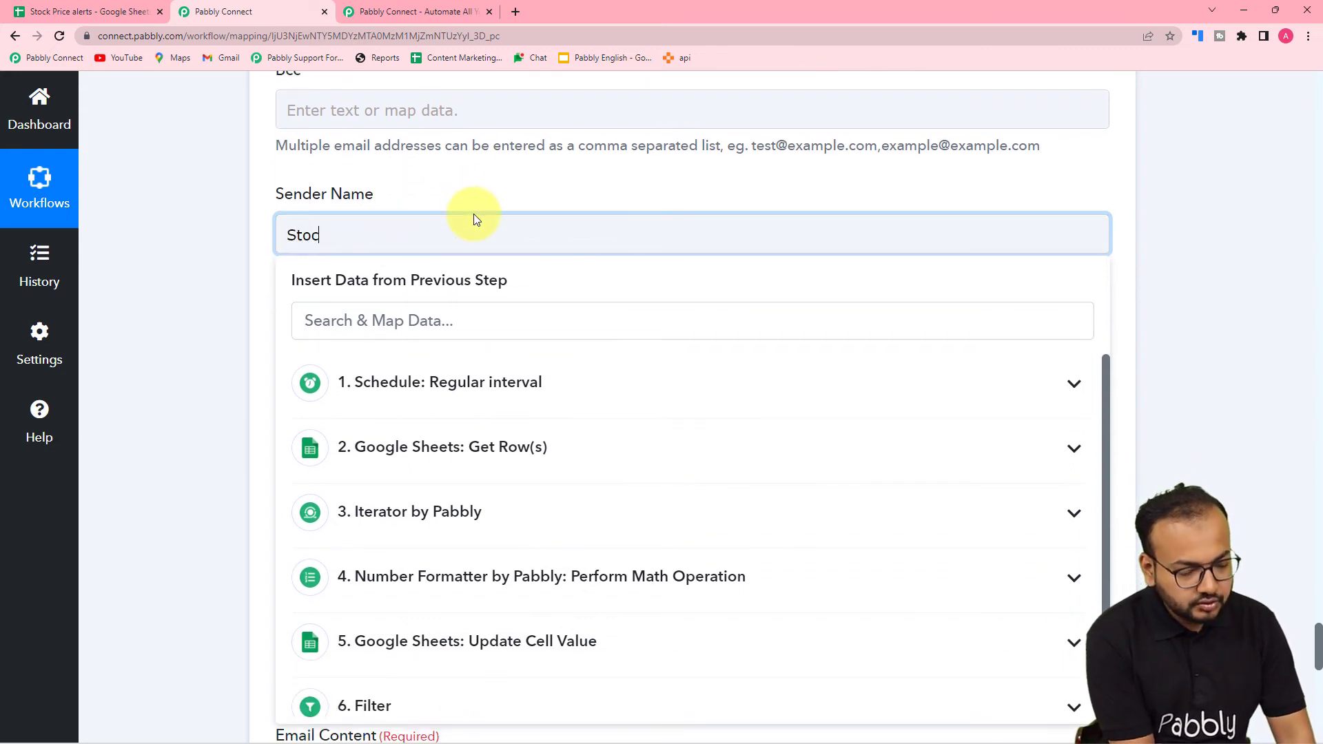
type("k")
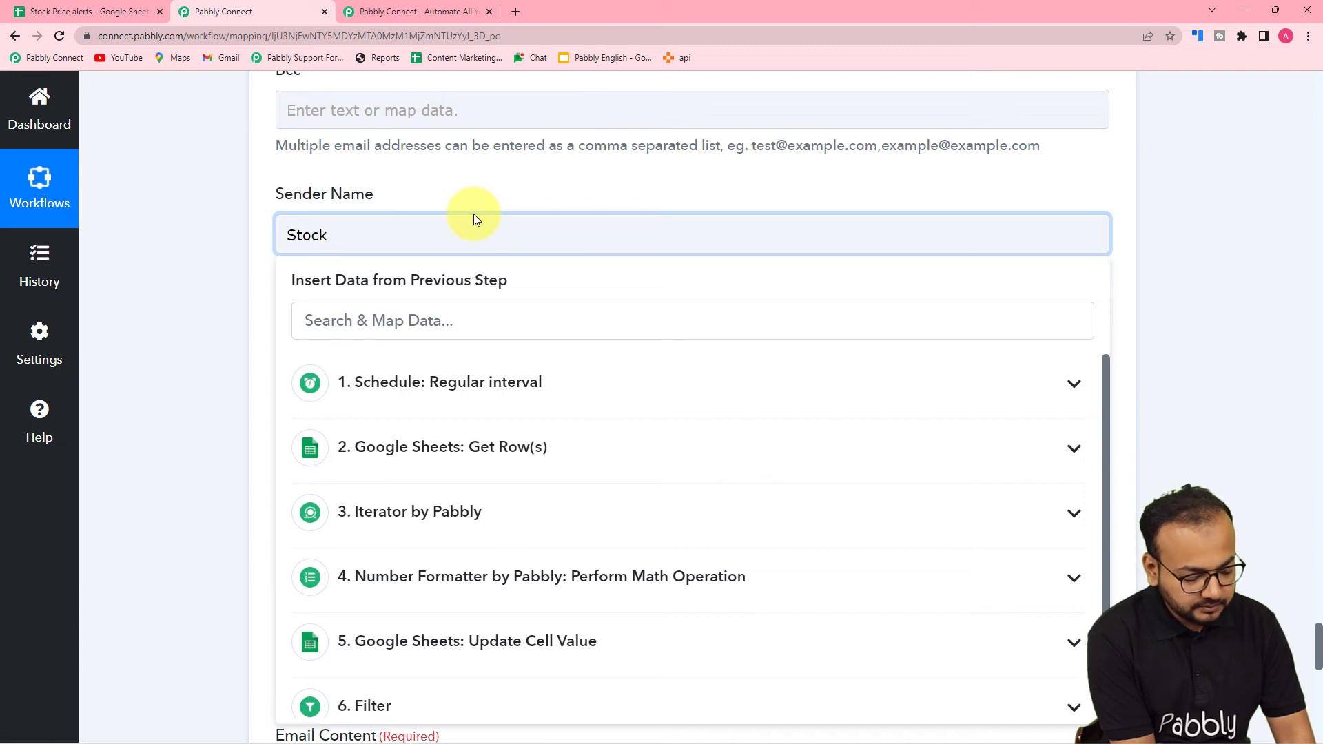
type(" Keeper")
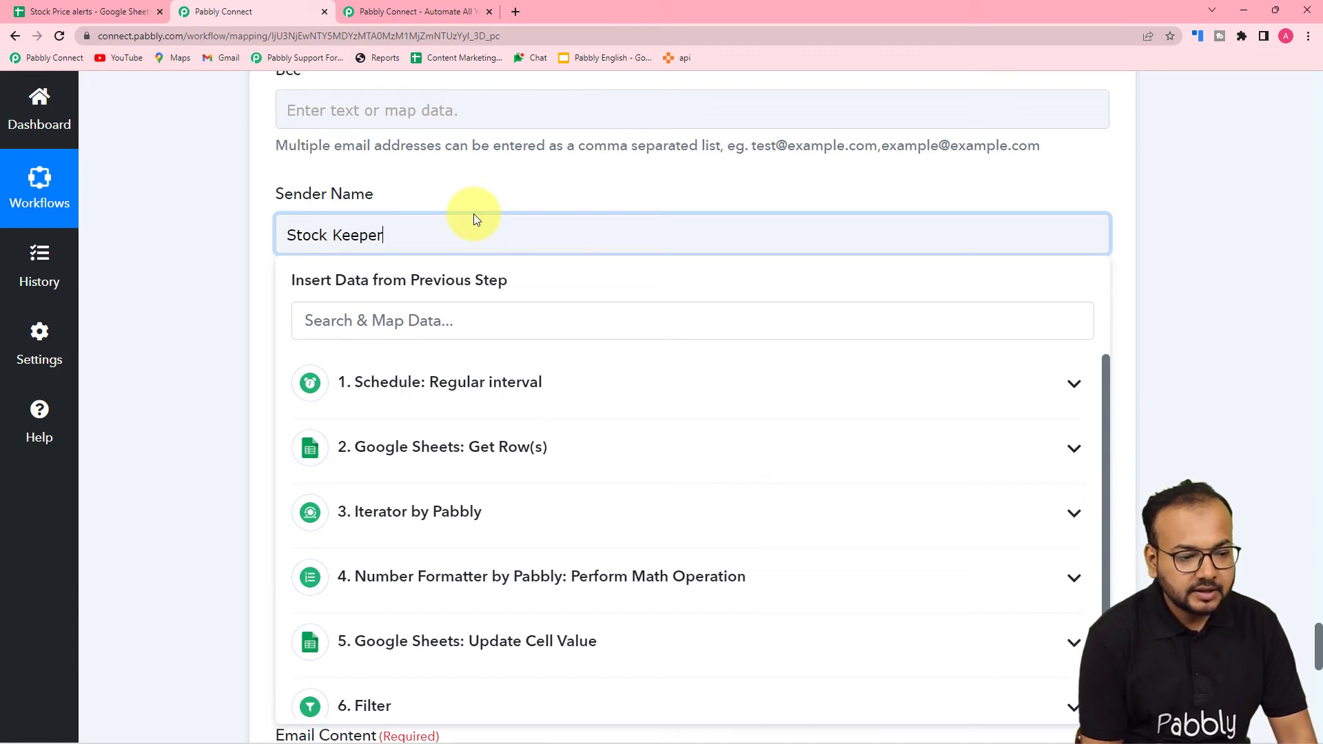
left_click(209, 146)
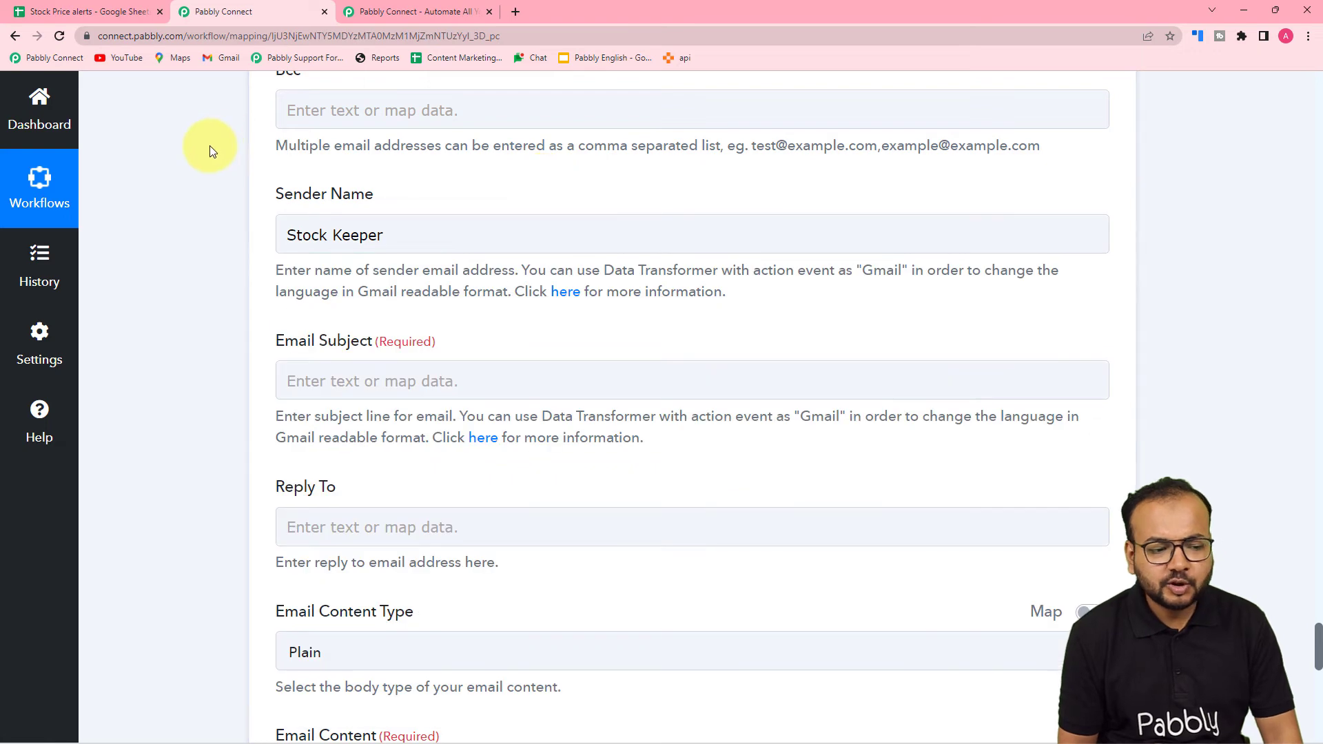
- Start the Email Subject with 'Stock Price', fixing a mistyped letter
scroll(253, 279, "down", 2)
left_click(298, 246)
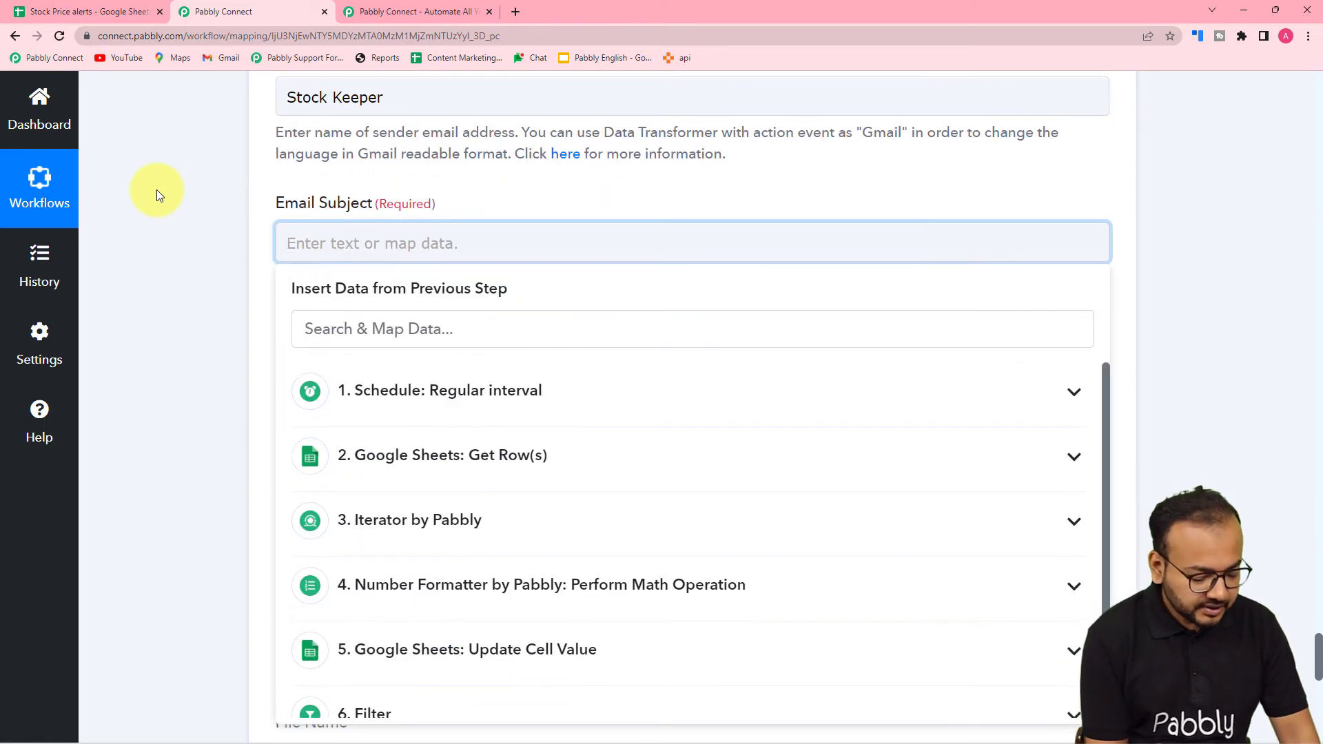
type("Stock ")
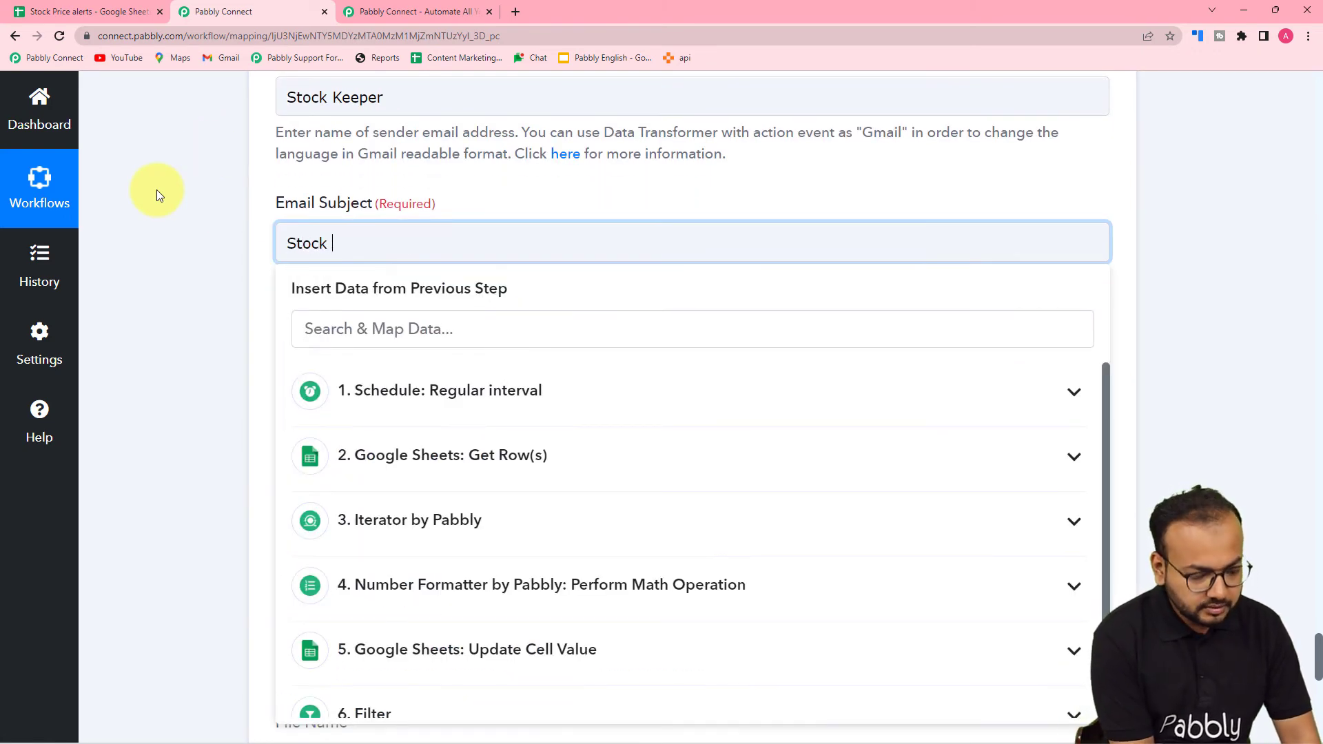
type("Prio")
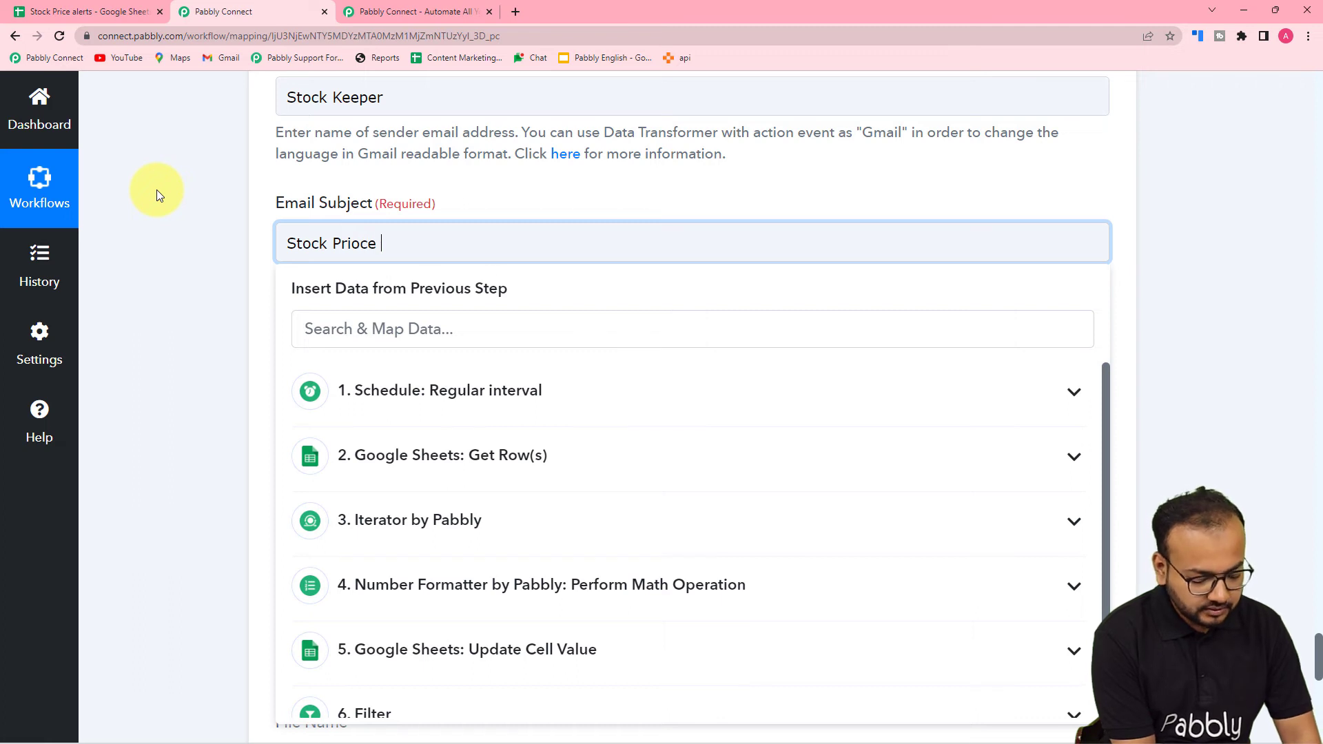
key("BackSpace")
type("ce")
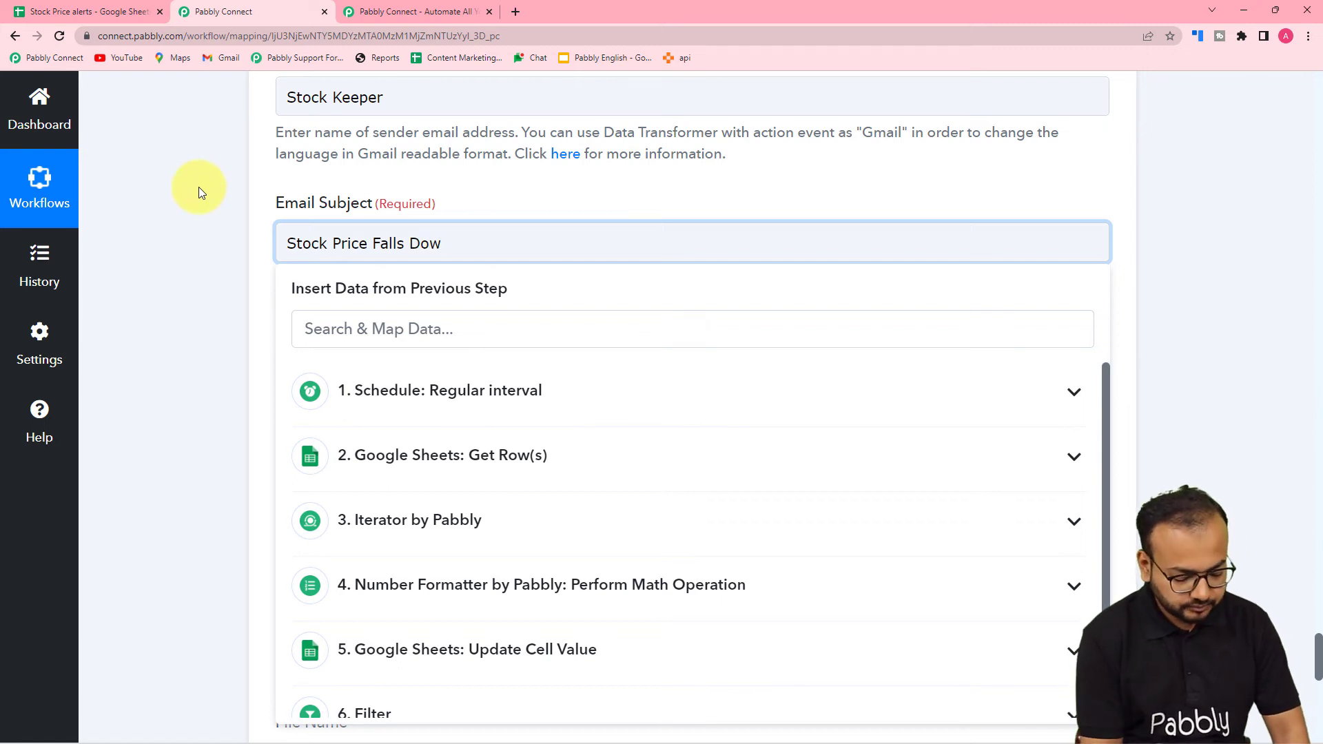
- Complete the subject as 'Stock Price Falls Down.' and keep Email Content Type as Plain
type("Falls Down.")
left_click(145, 195)
scroll(144, 195, "down", 5)
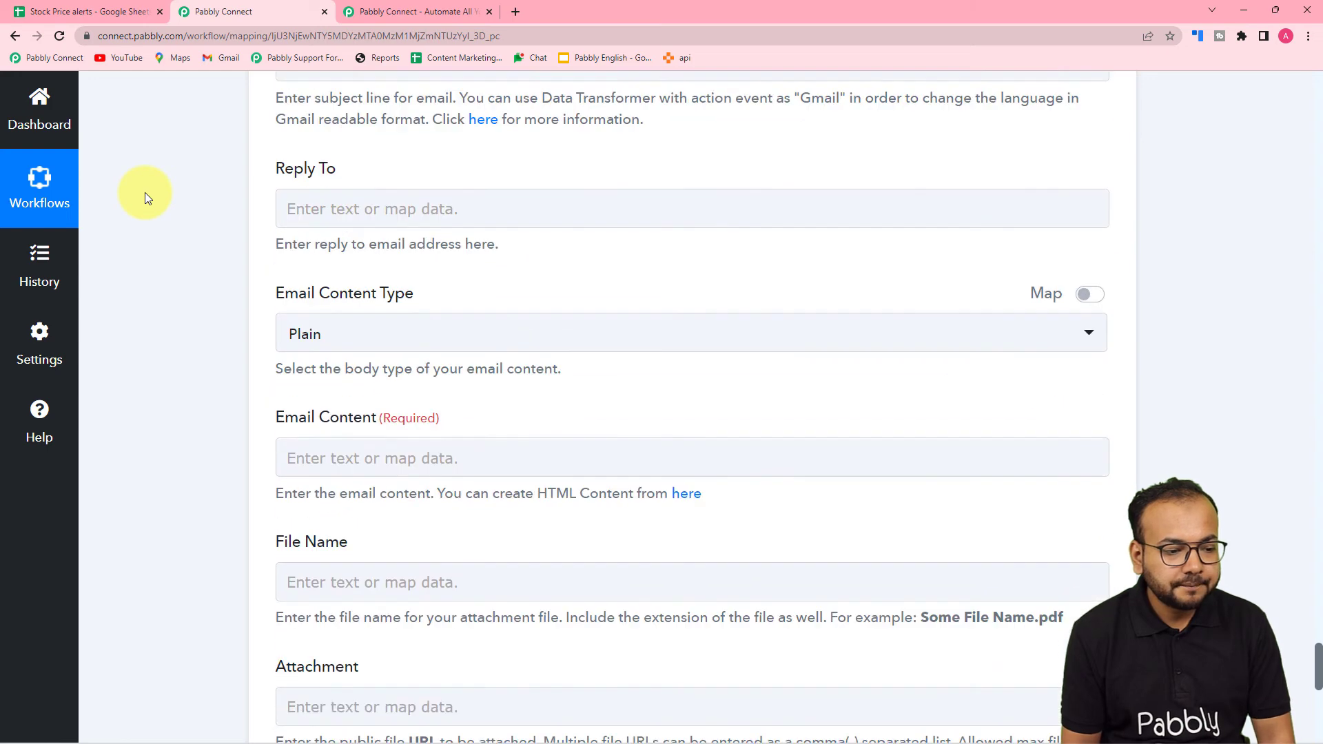
scroll(145, 192, "down", 1)
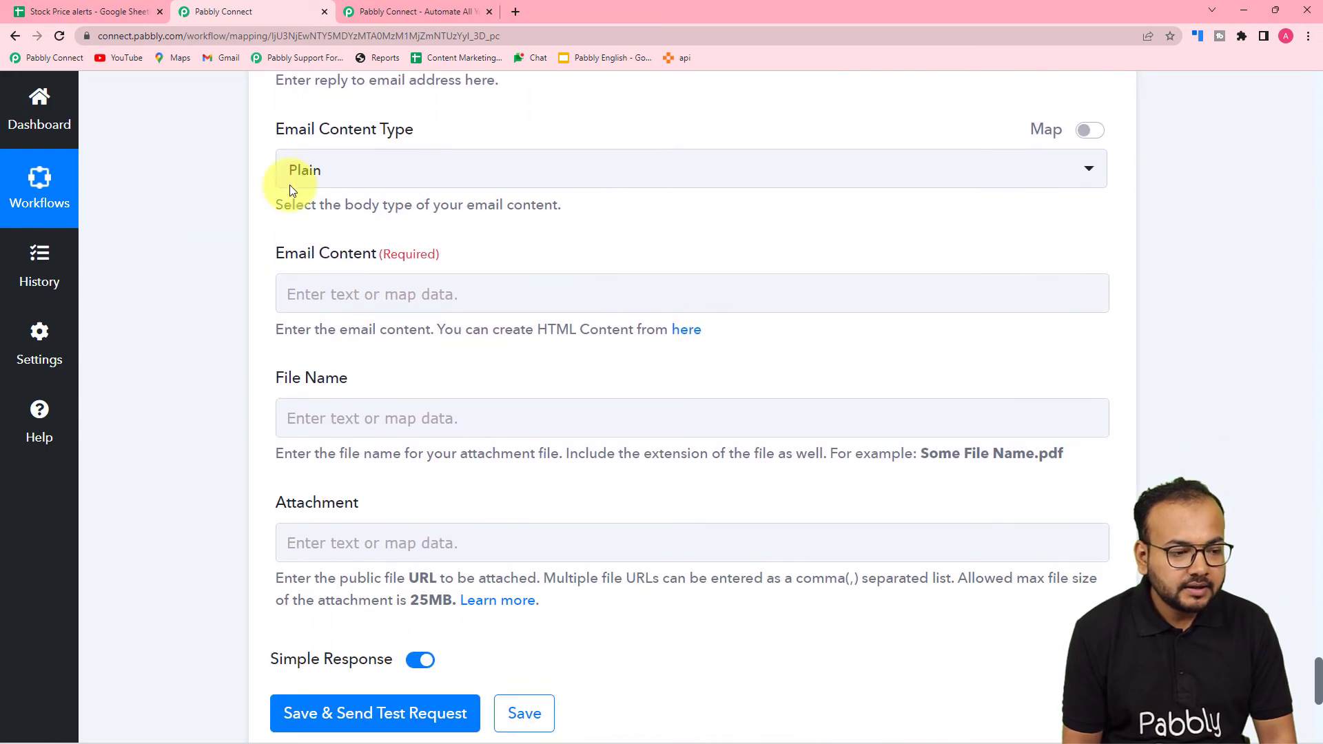
left_click(334, 170)
left_click(319, 265)
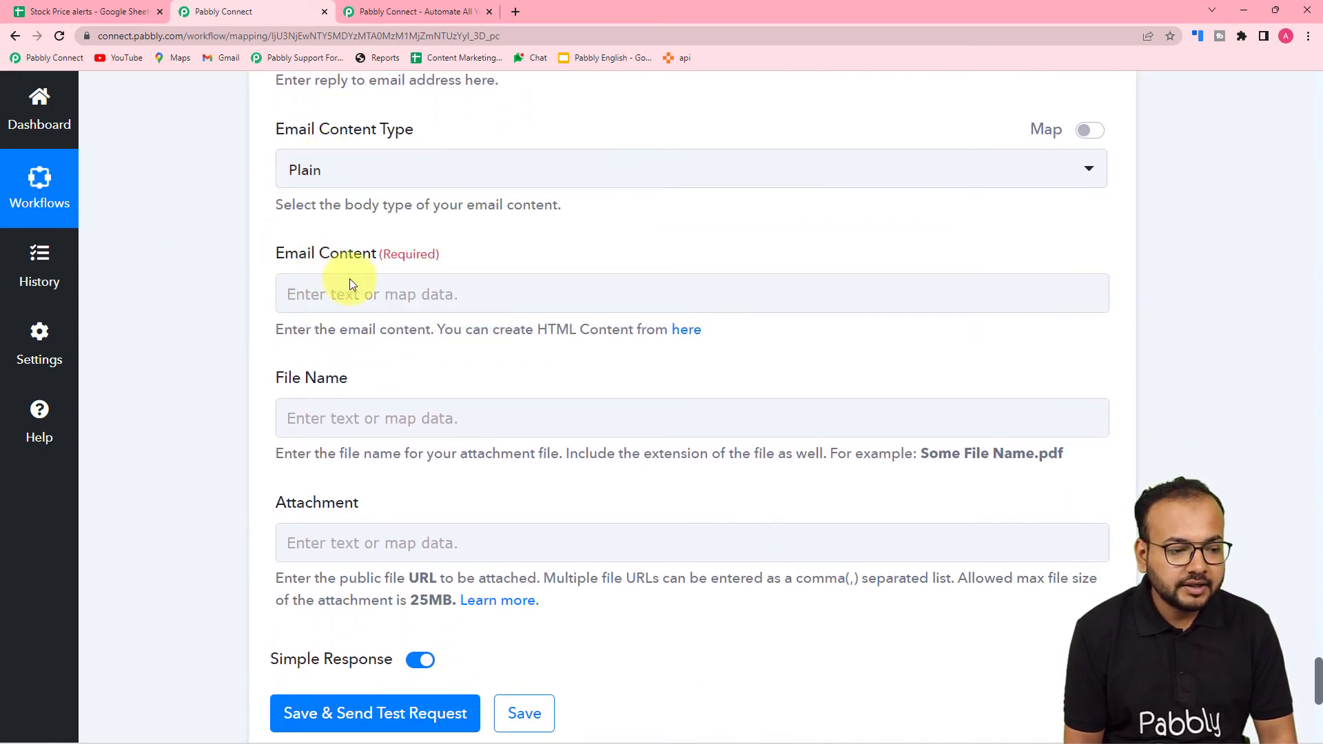
- Paste the prepared stock price drop alert message into Email Content
left_click(361, 293)
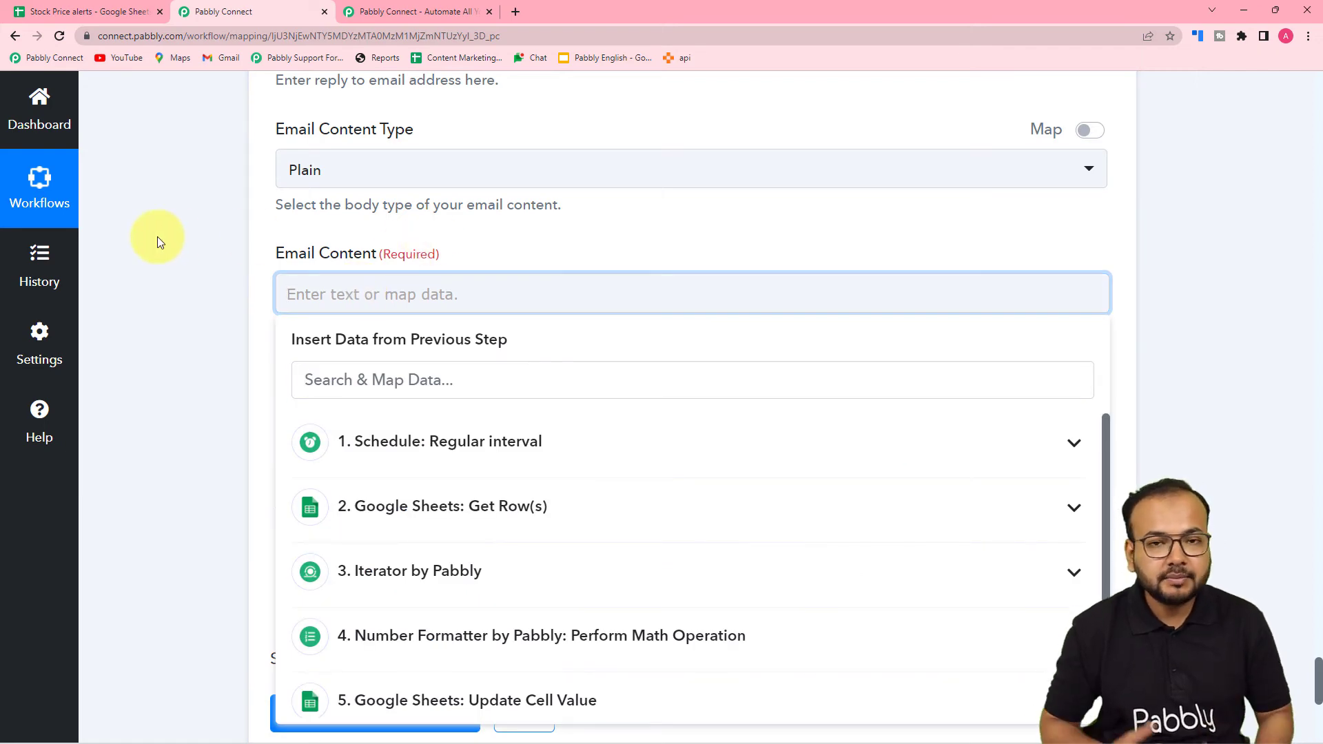
type("Dear Stock owner,  This is to inform you that the stock price of has fallen down by Rs. Please find the time to review your owned stocks.  Thanks and Regards.")
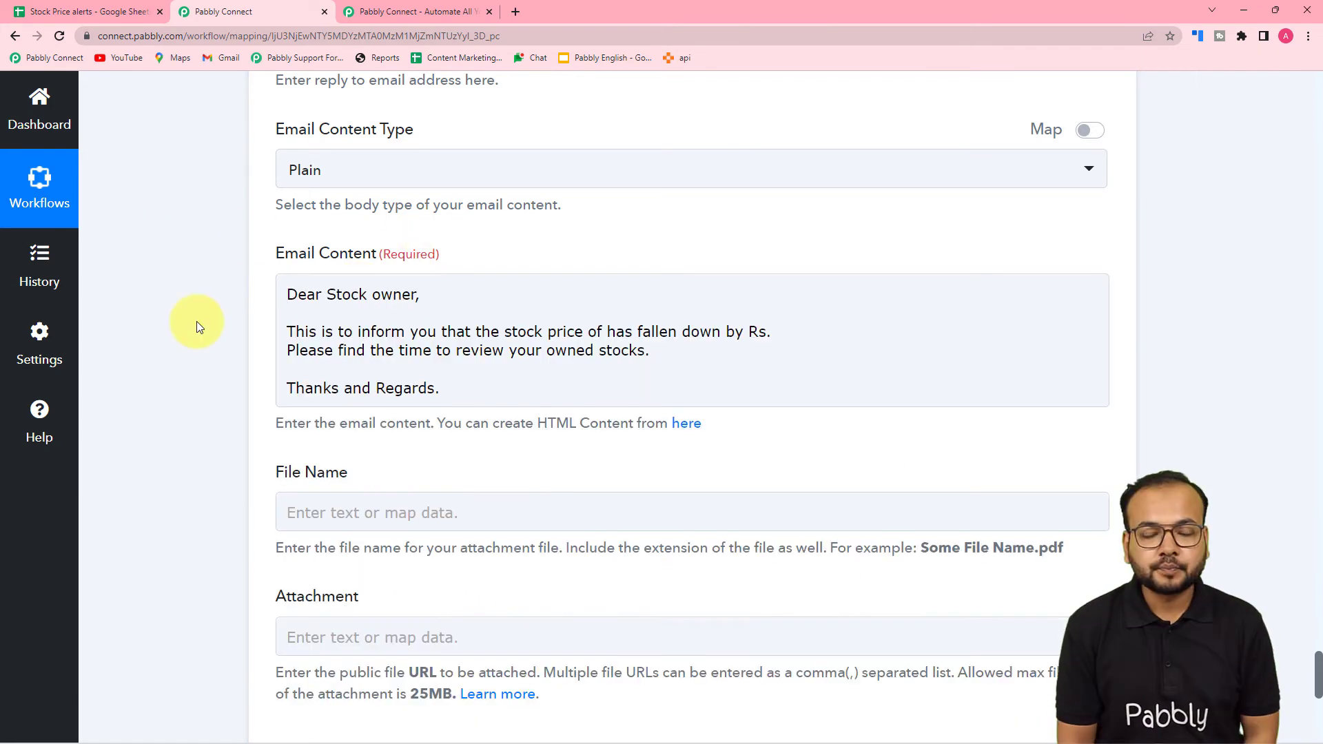
scroll(196, 321, "down", 1)
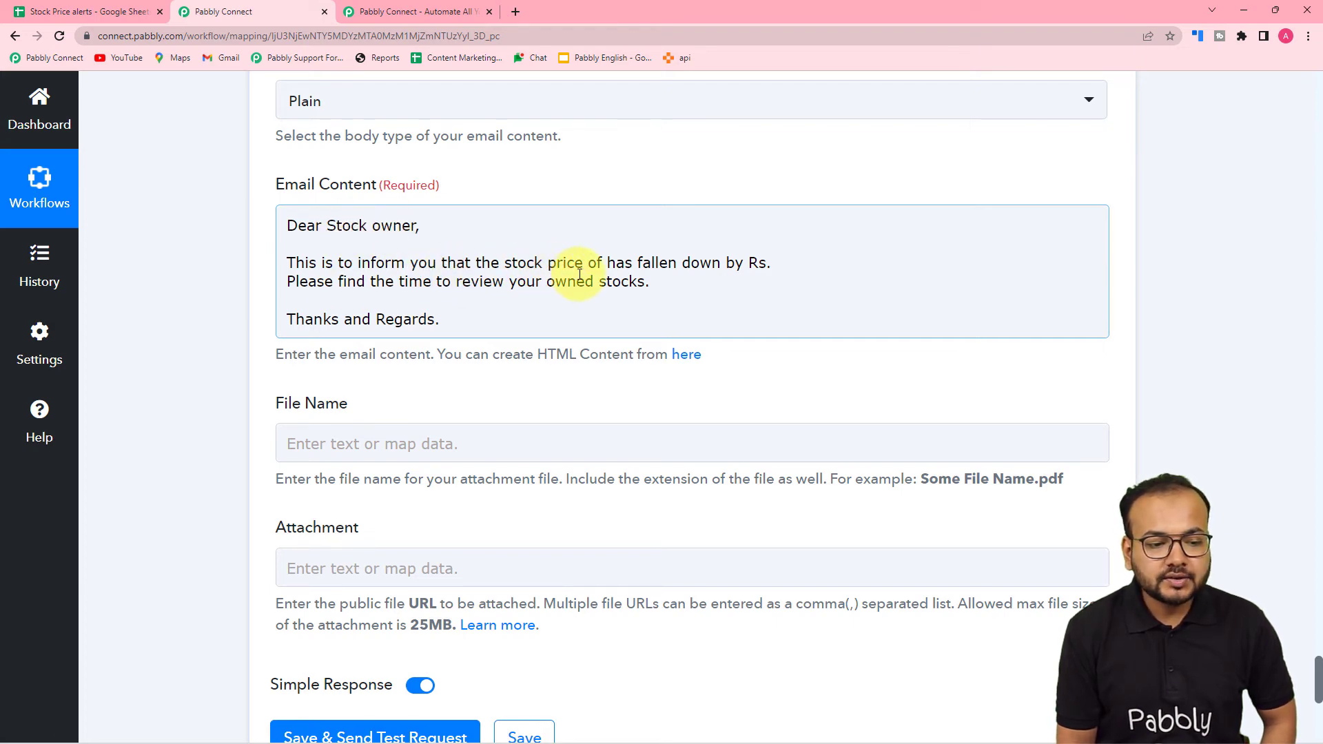
left_click(604, 265)
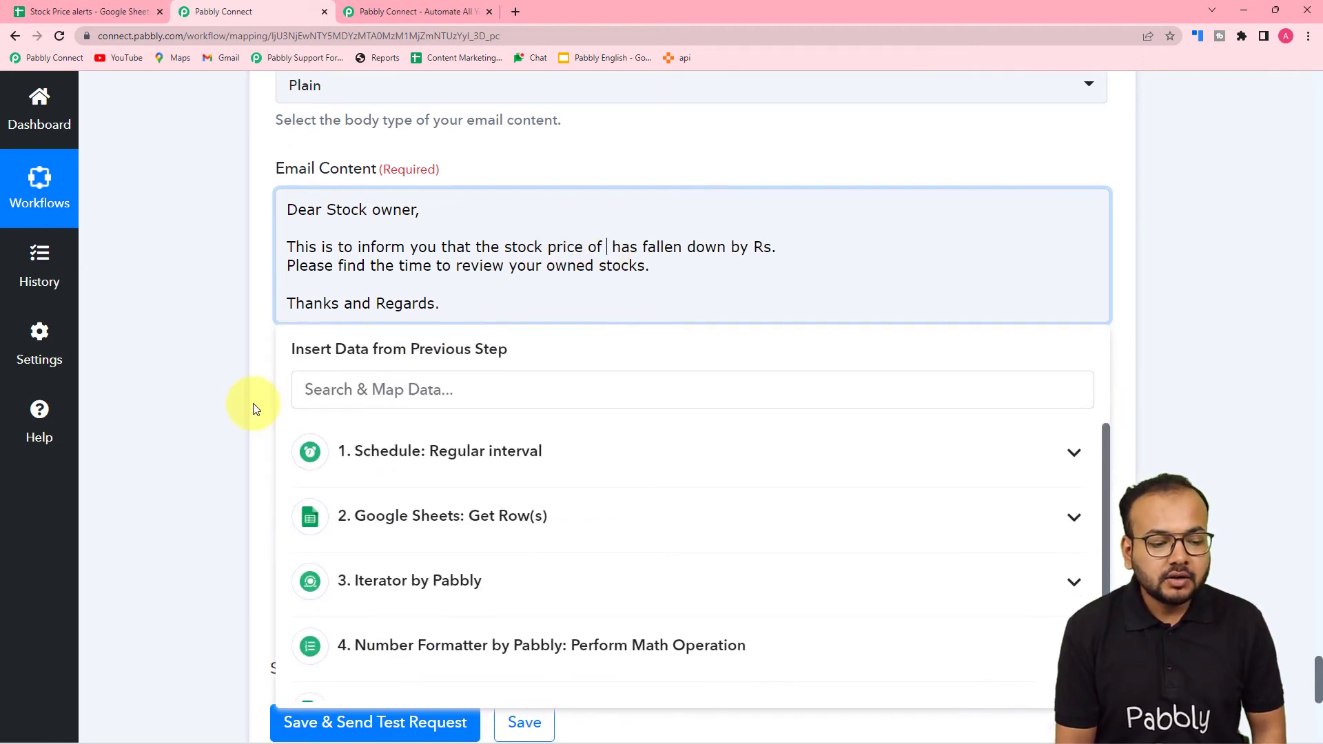
- Map the Iterator's stock Name after 'price of' and the Number Formatter Result after 'by Rs.'
scroll(254, 403, "down", 2)
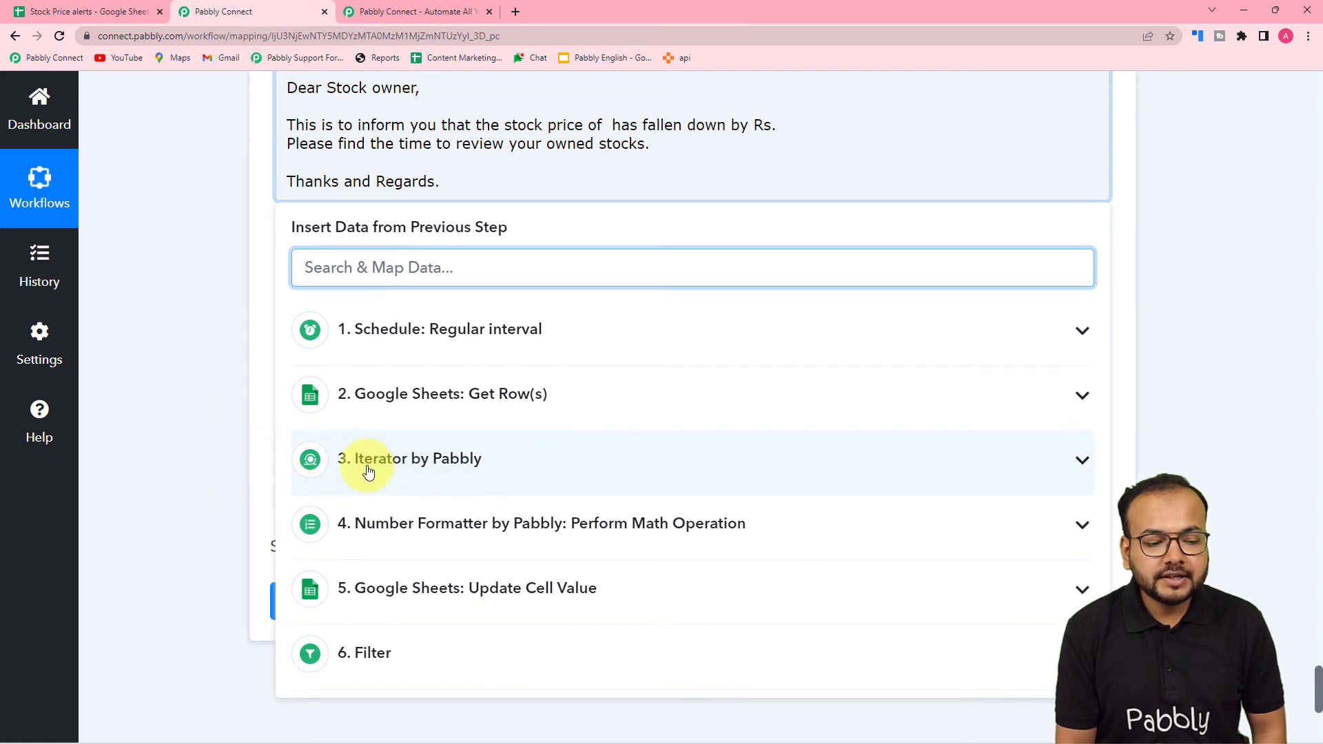
left_click(413, 458)
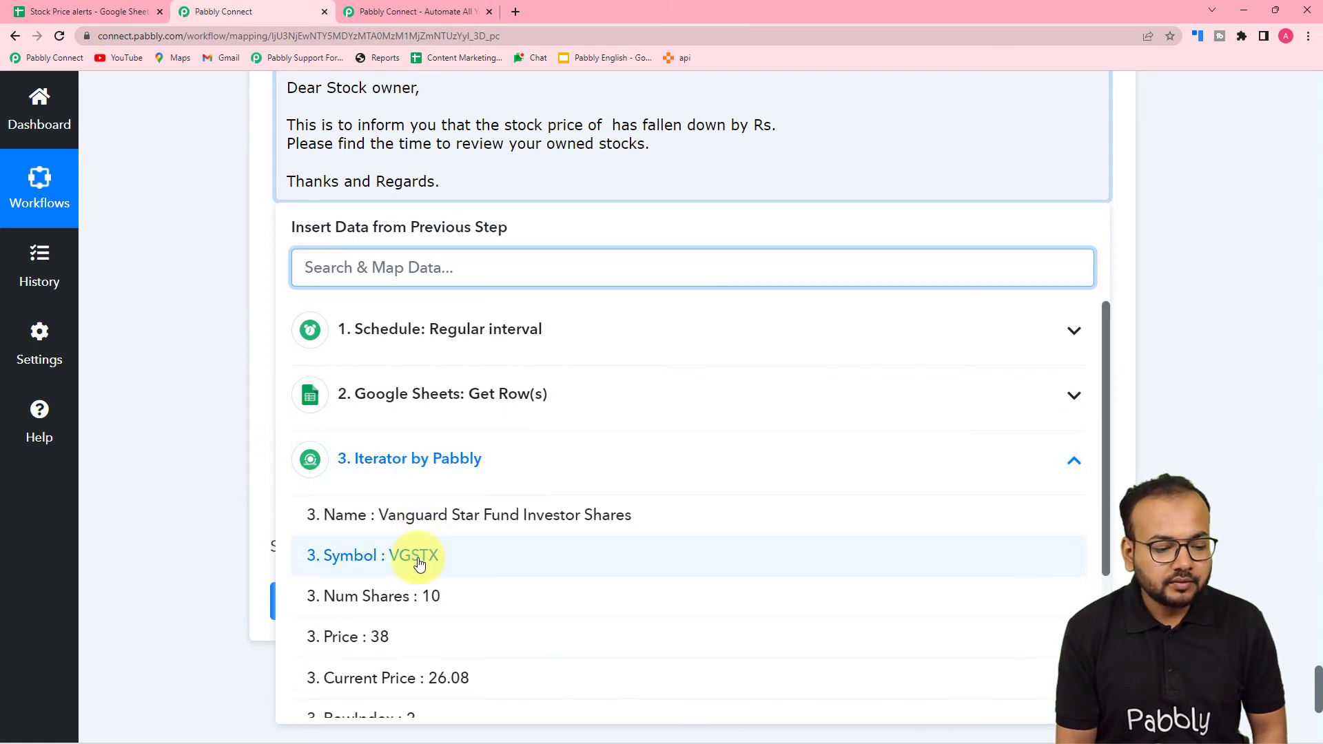
left_click(426, 525)
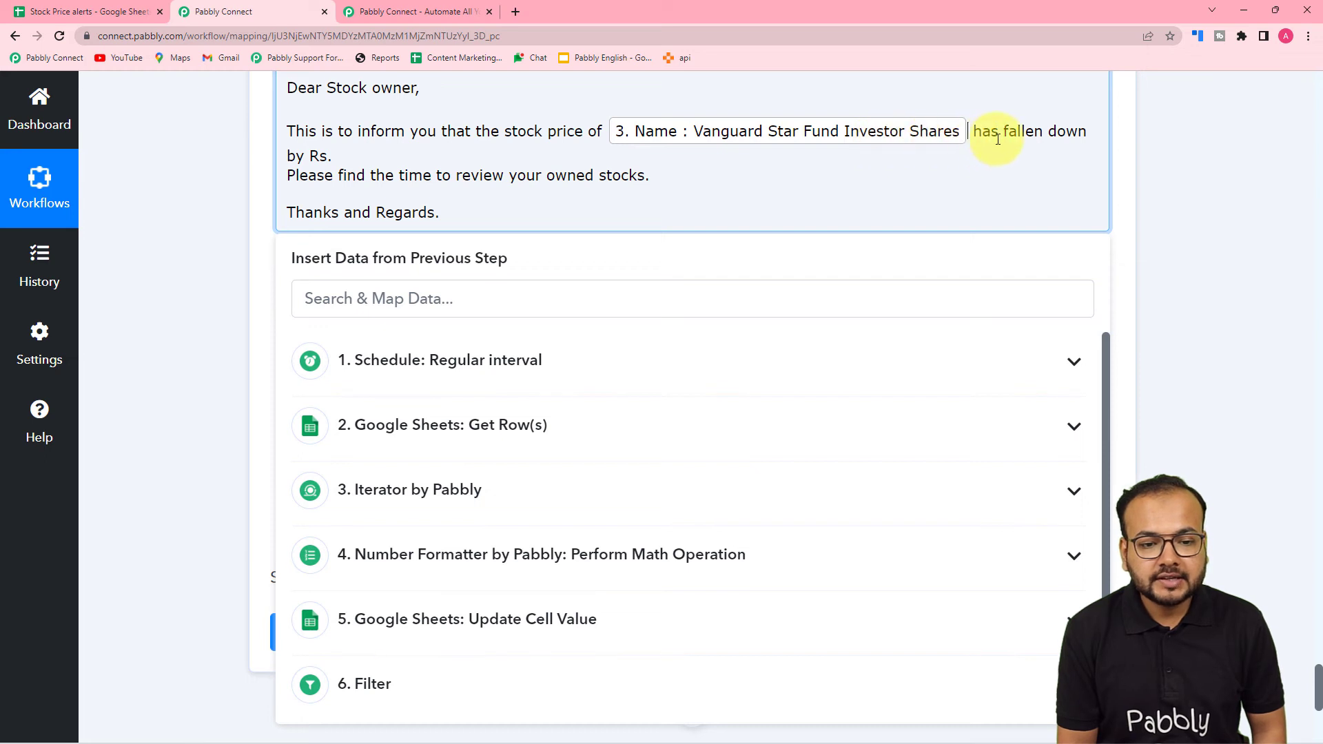
left_click(336, 159)
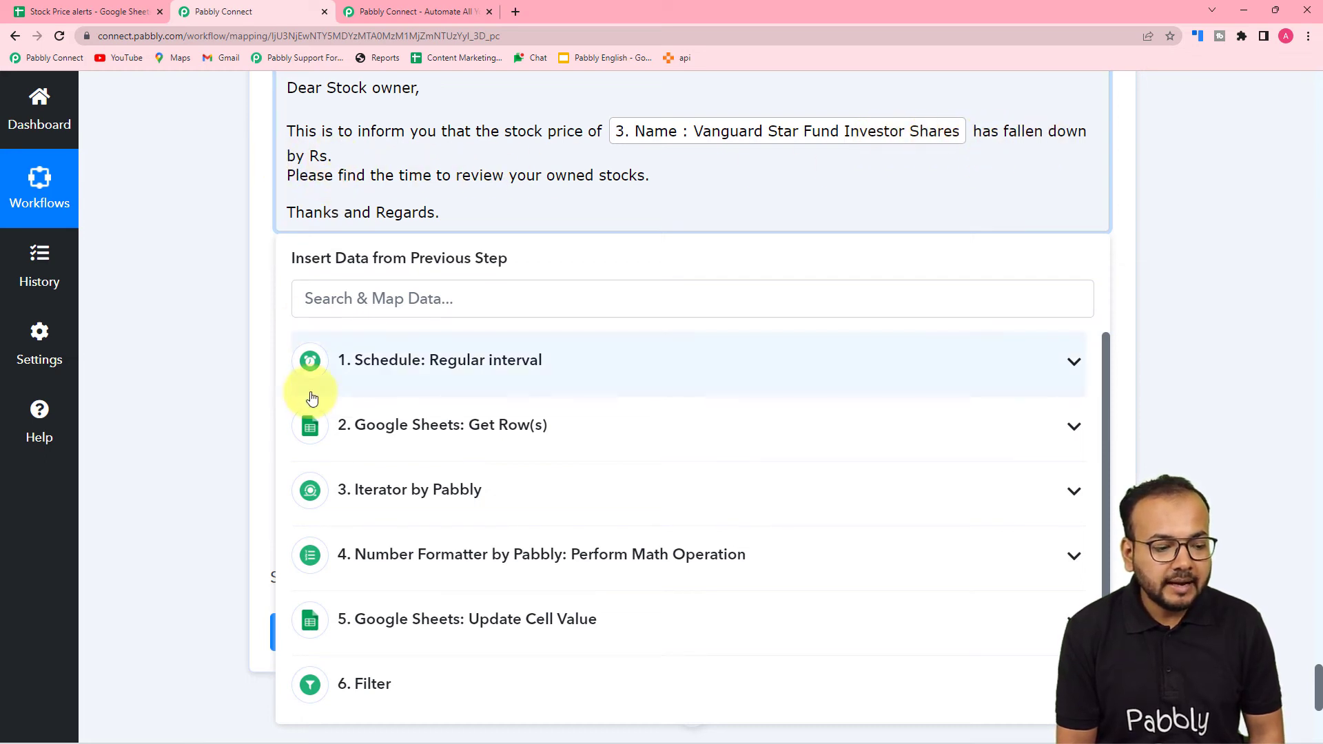
left_click(416, 572)
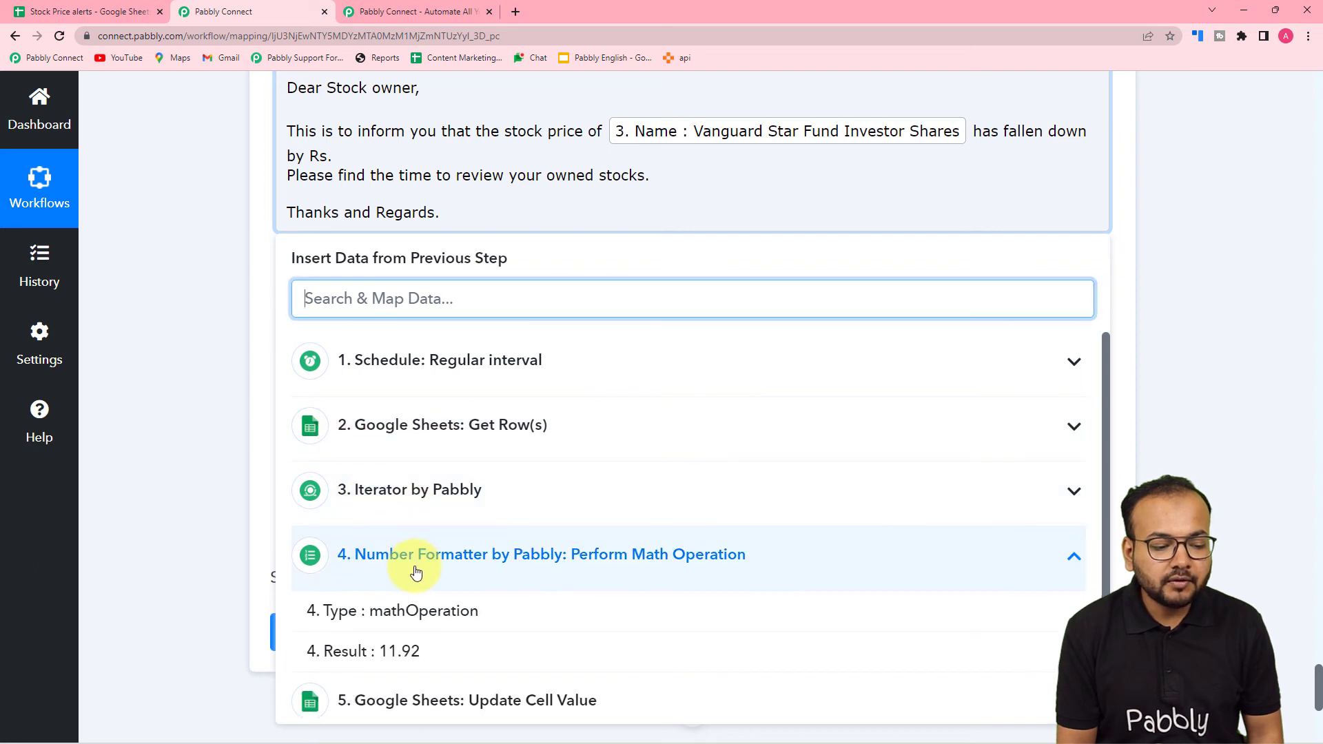
left_click(393, 649)
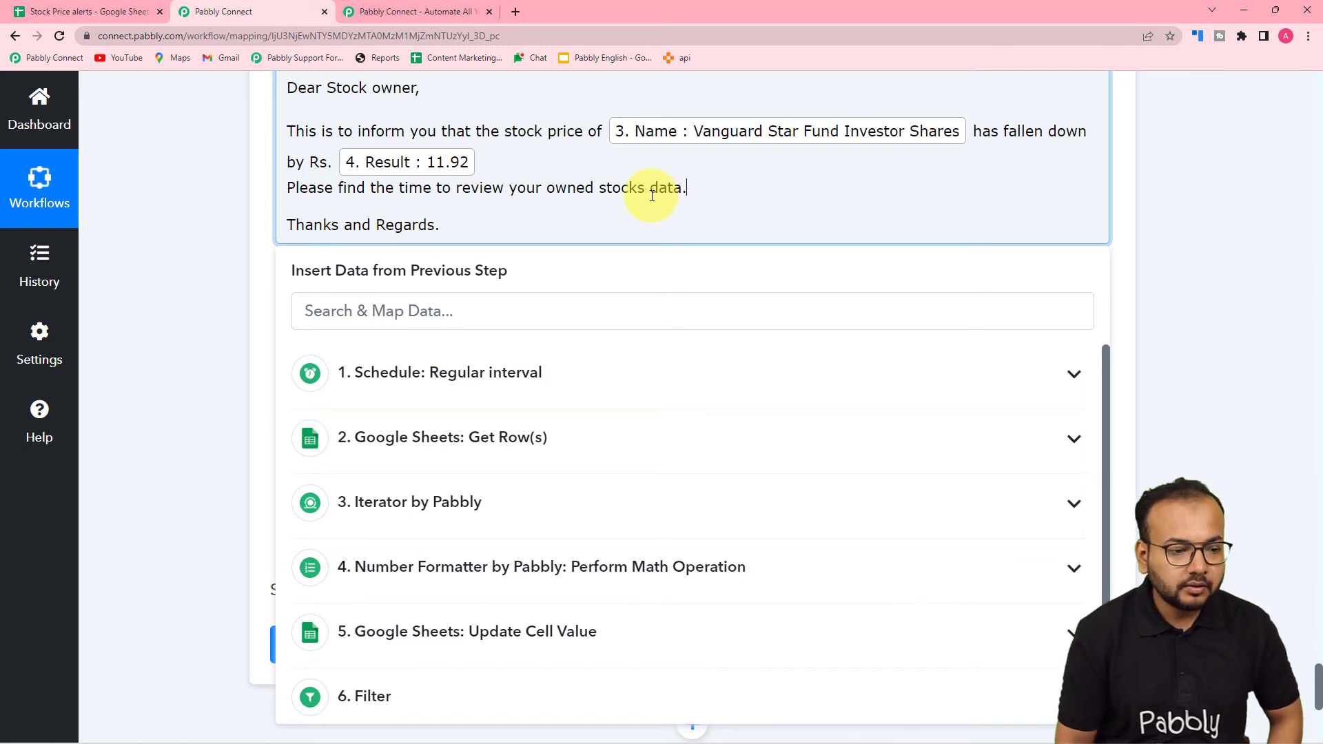
left_click(198, 229)
scroll(209, 231, "up", 1)
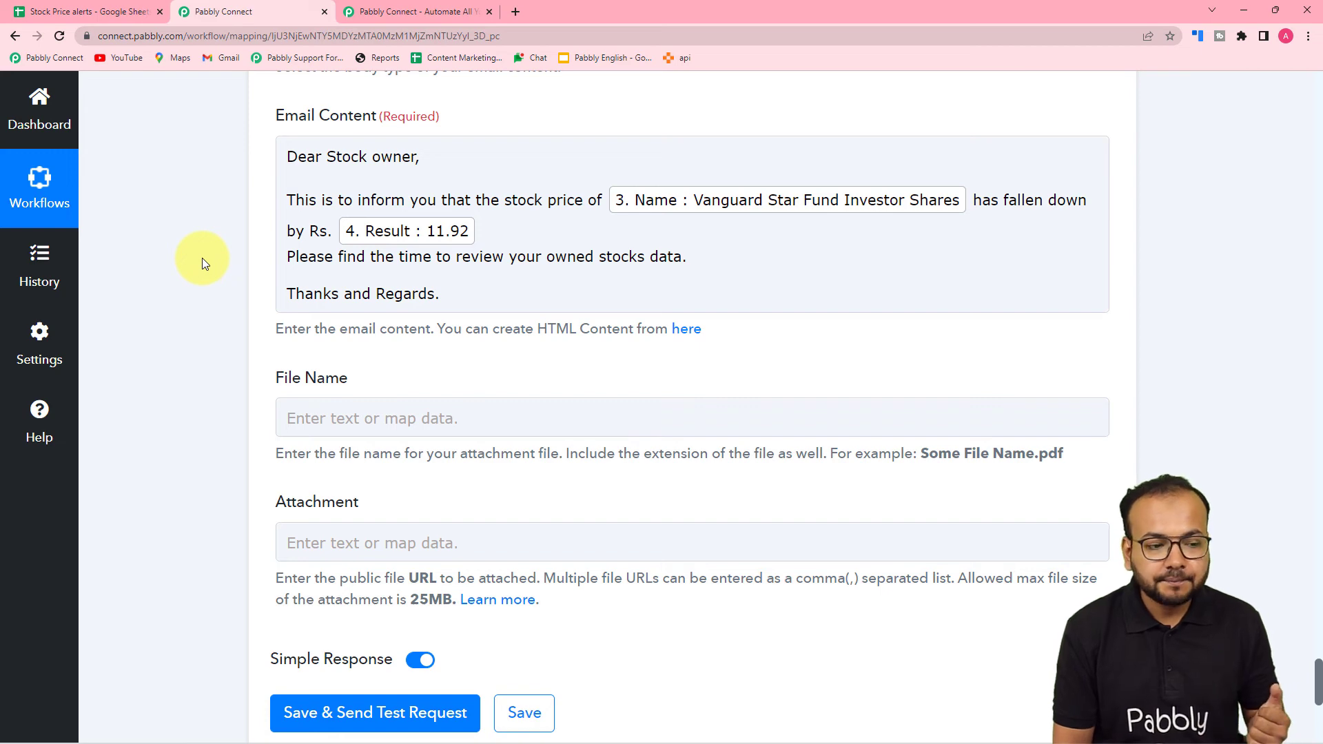
scroll(202, 262, "down", 6)
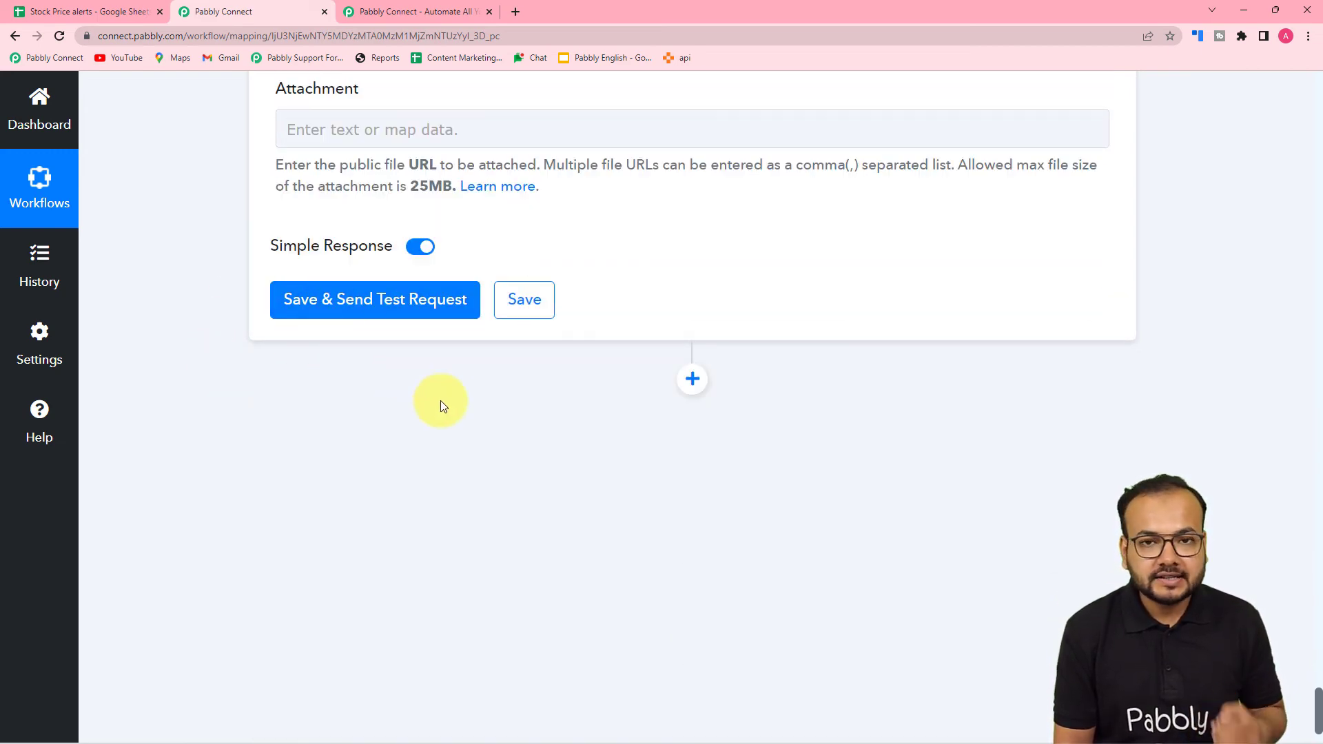
scroll(440, 400, "up", 6)
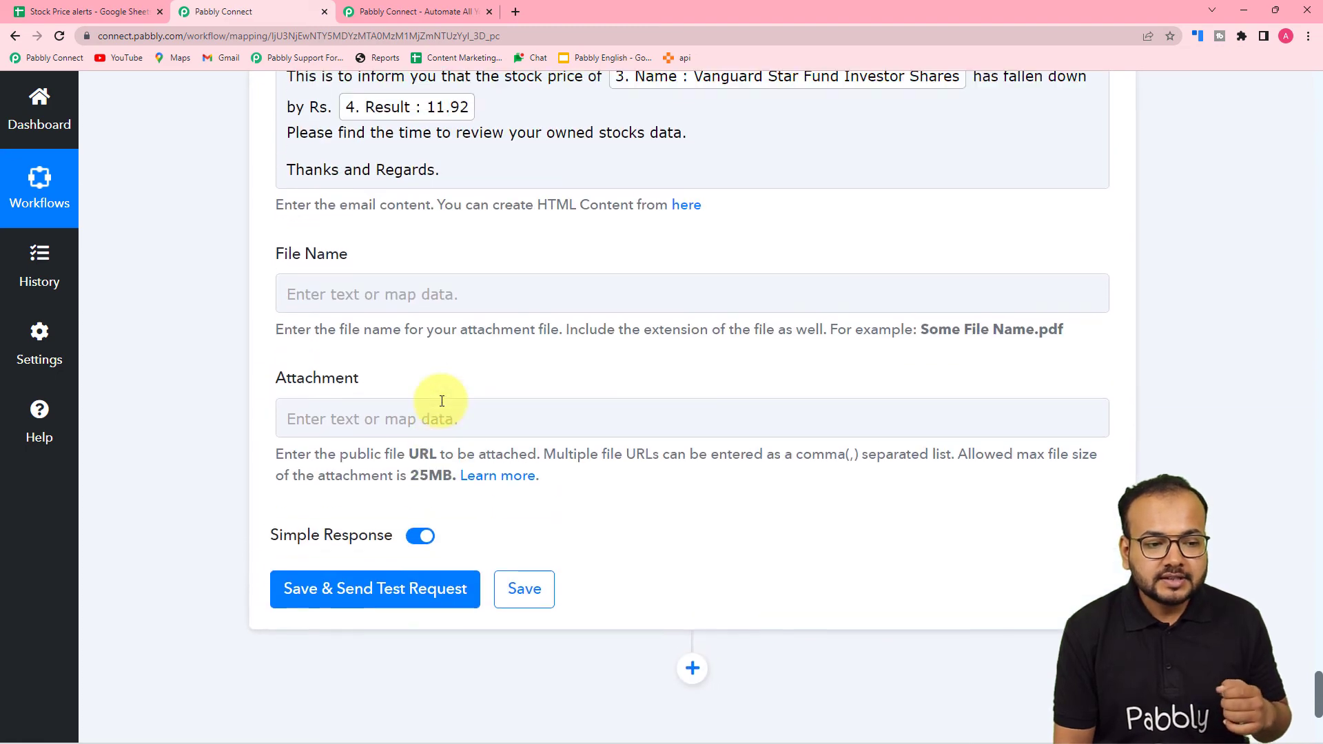
scroll(444, 399, "up", 1)
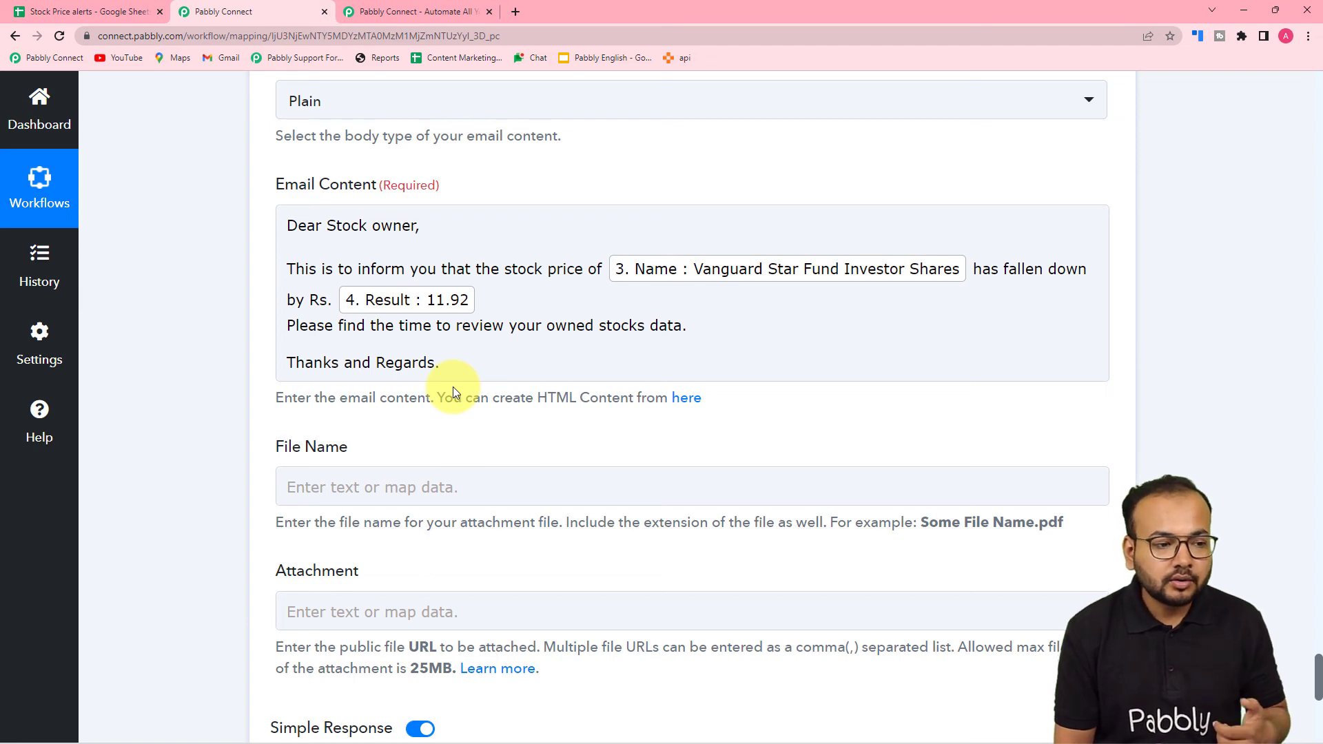
scroll(453, 386, "up", 8)
scroll(453, 386, "up", 6)
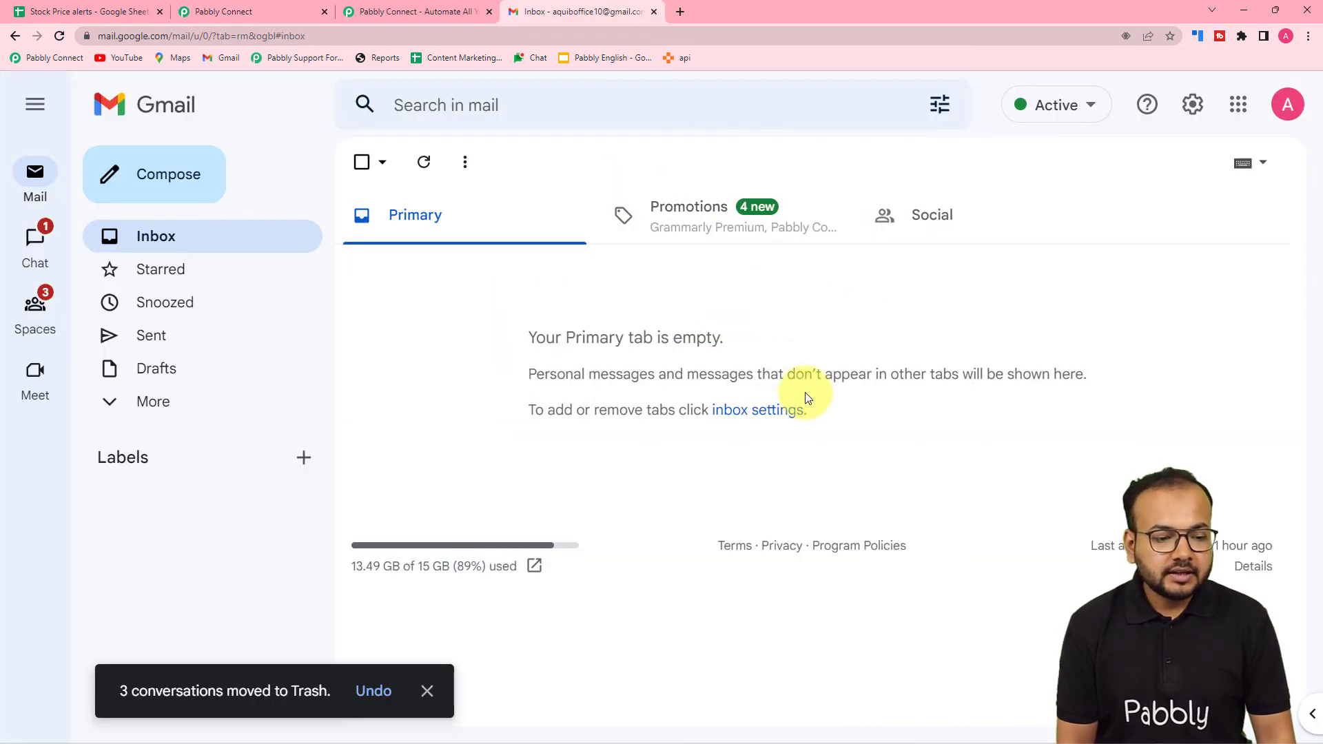
left_click(214, 8)
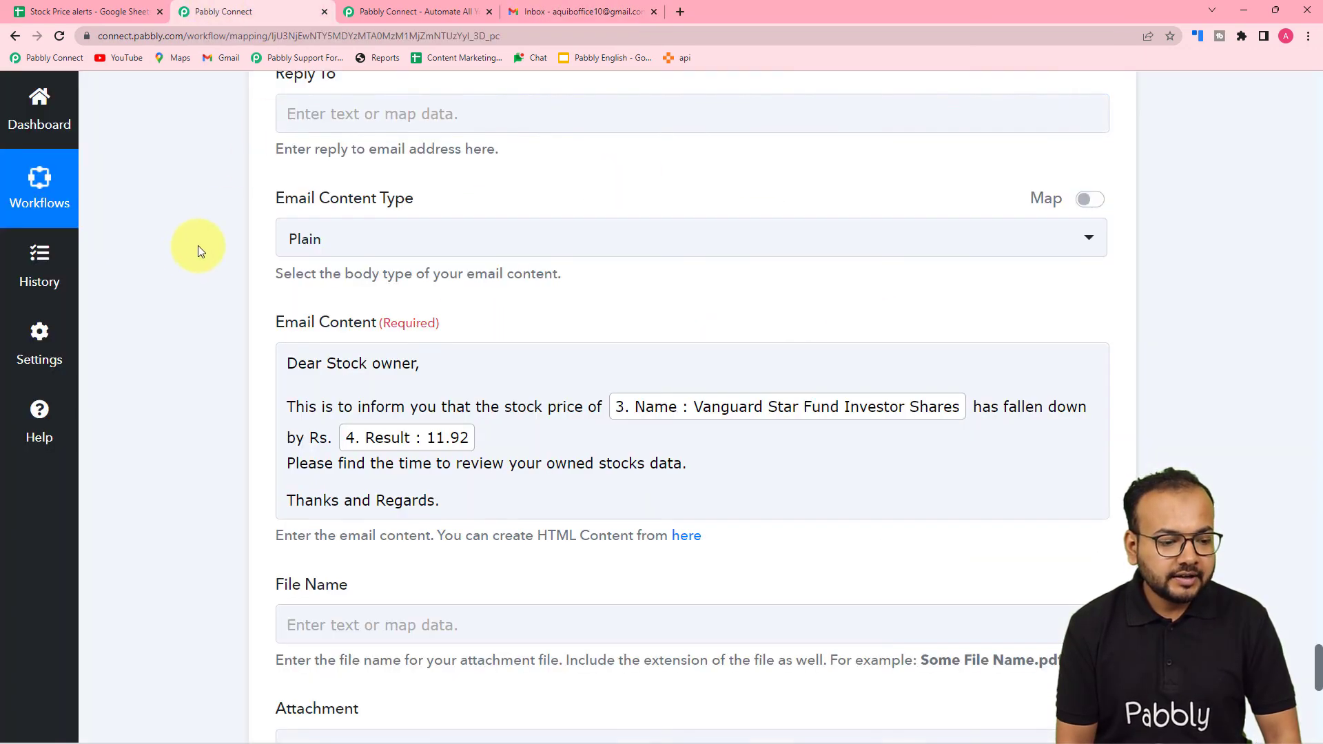
- Save the Gmail step and send a test email, confirming status 'sent', then go to the Gmail inbox
scroll(190, 249, "down", 6)
left_click(298, 439)
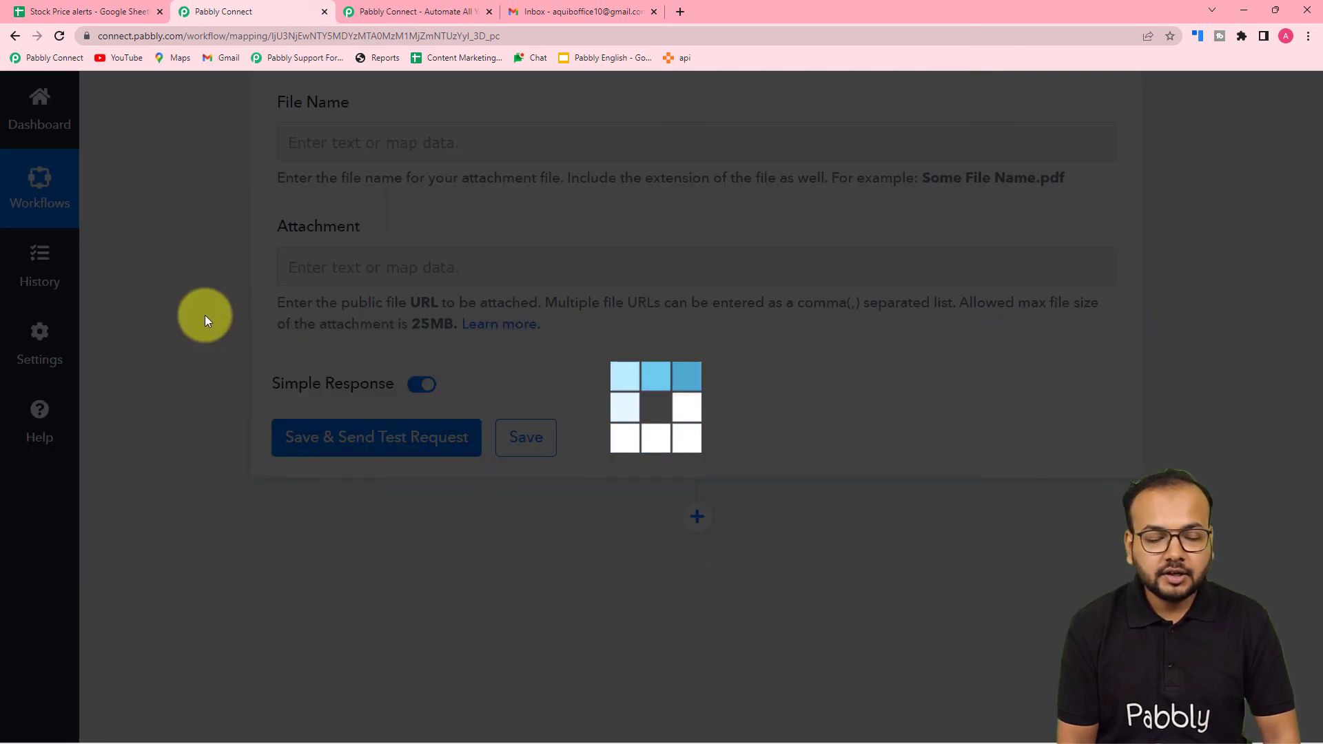
scroll(204, 315, "down", 4)
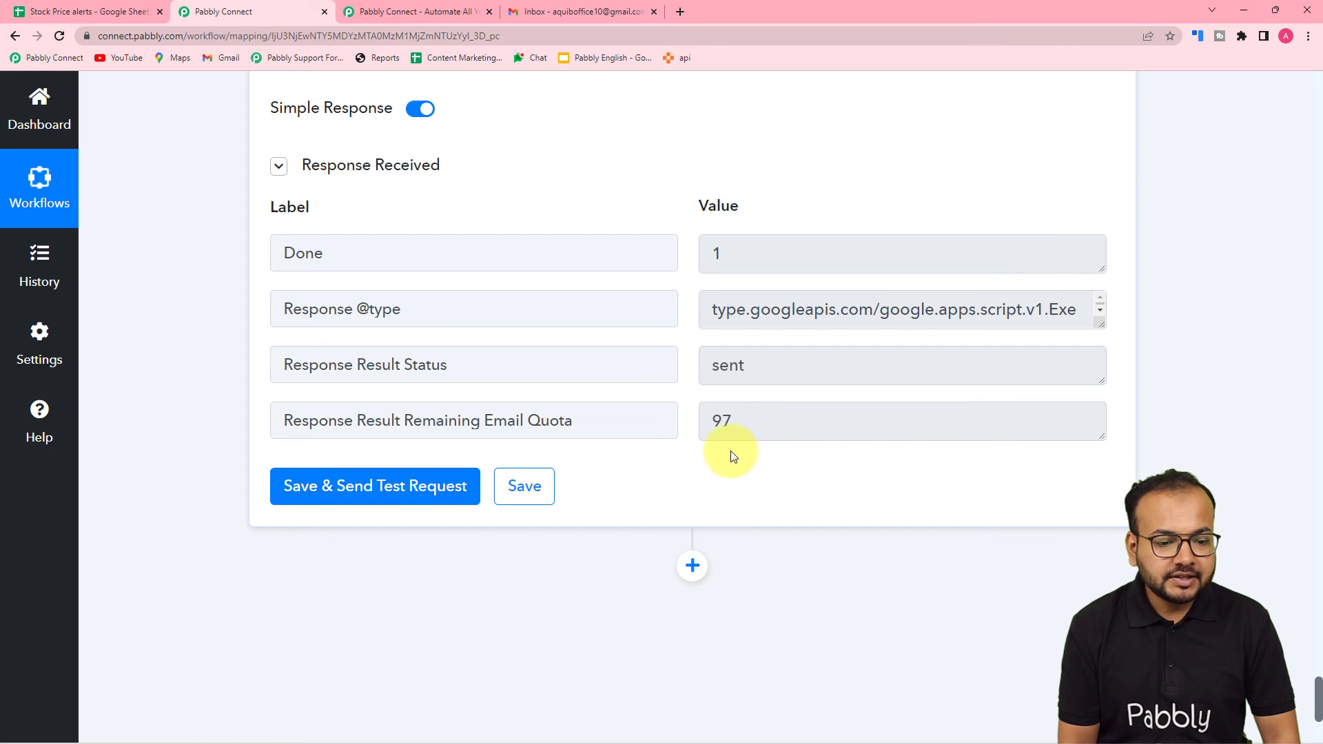
left_click(589, 11)
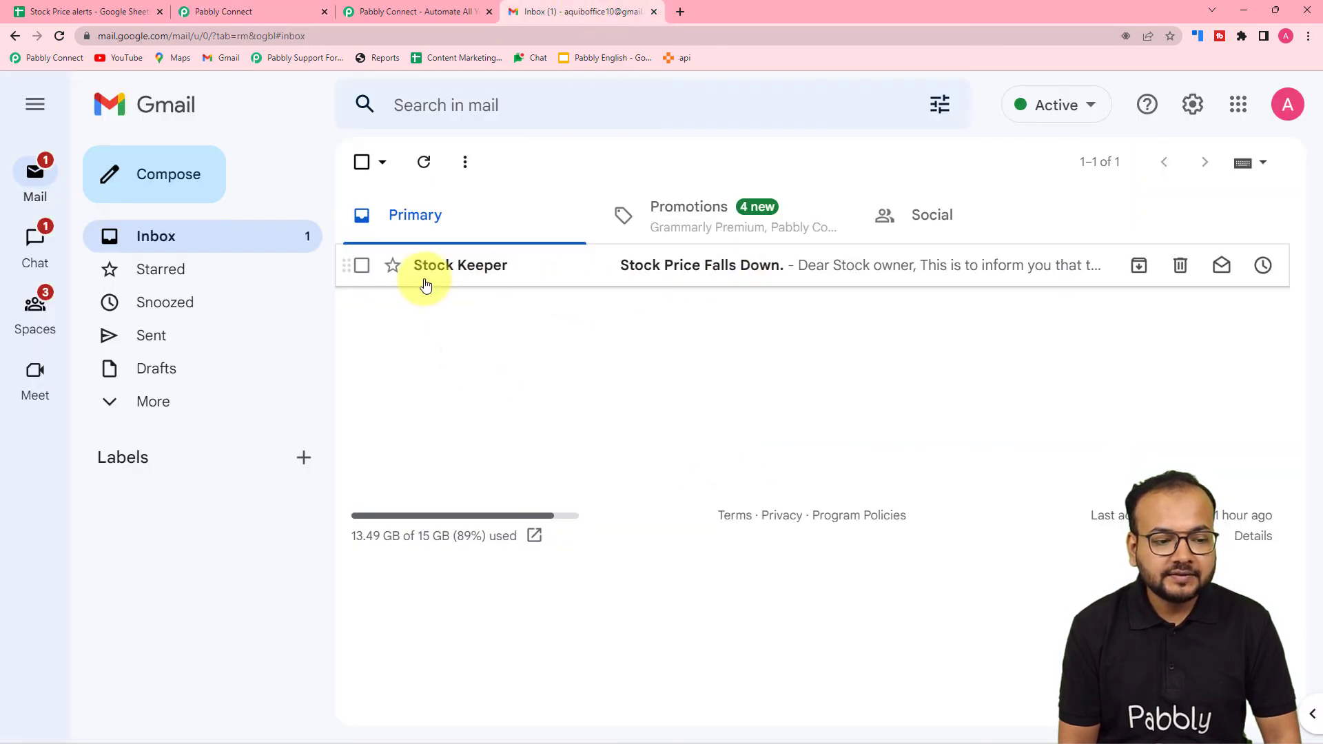
- Open the Stock Keeper alert and confirm the Rs. 11.92 drop matches the sheet, then return to Pabbly Connect
mouse_move(466, 272)
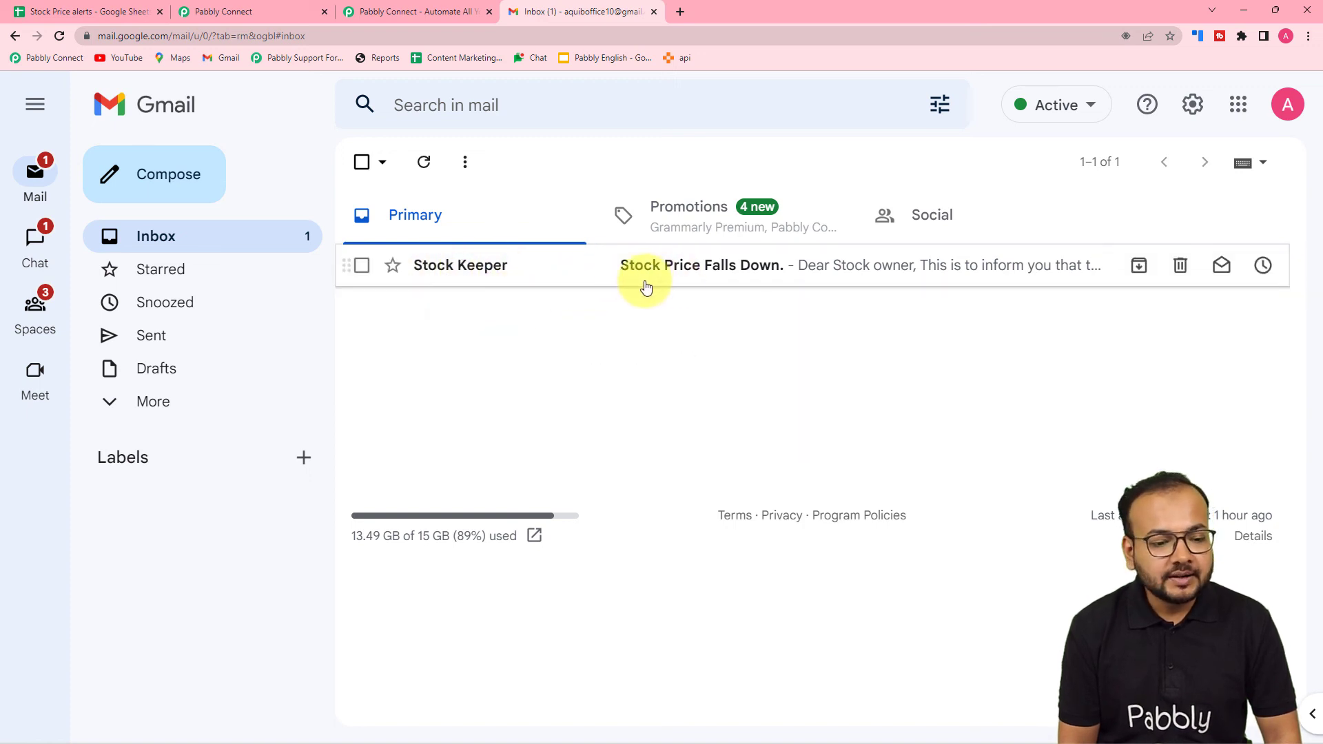
left_click(741, 274)
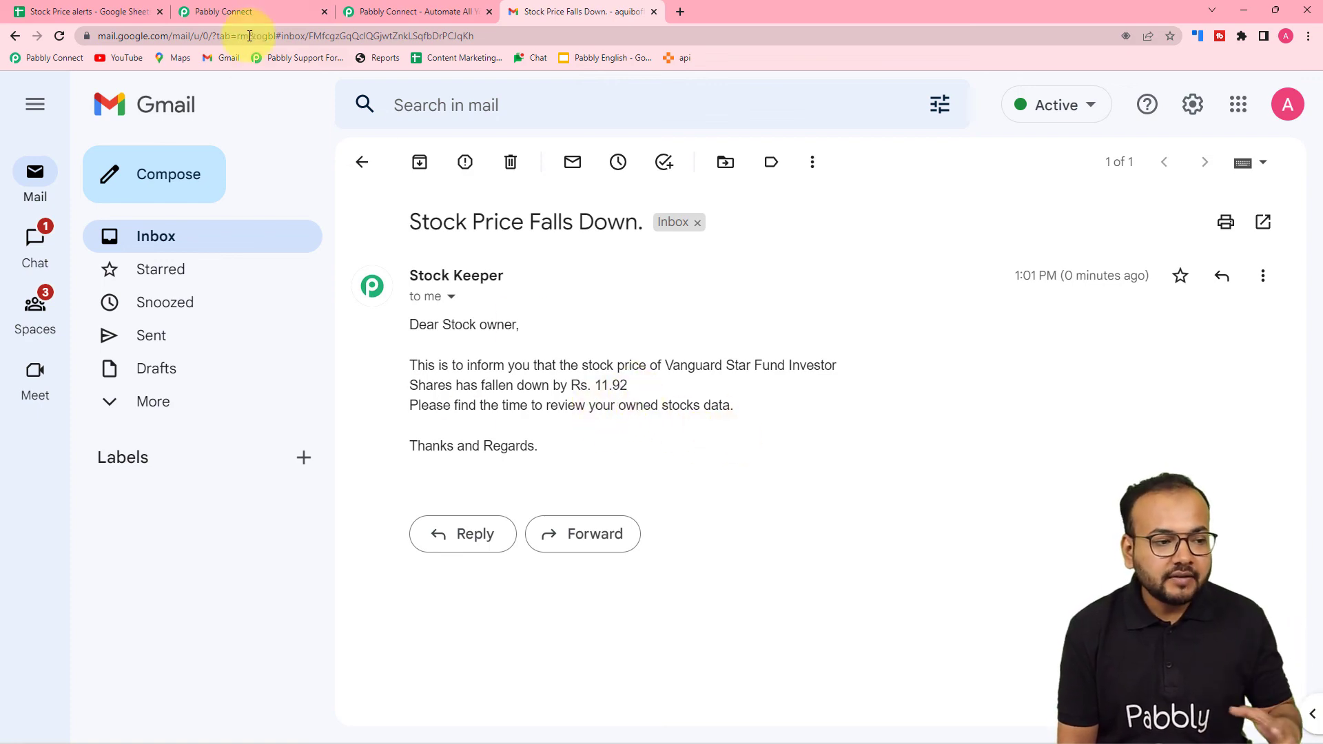
left_click(138, 11)
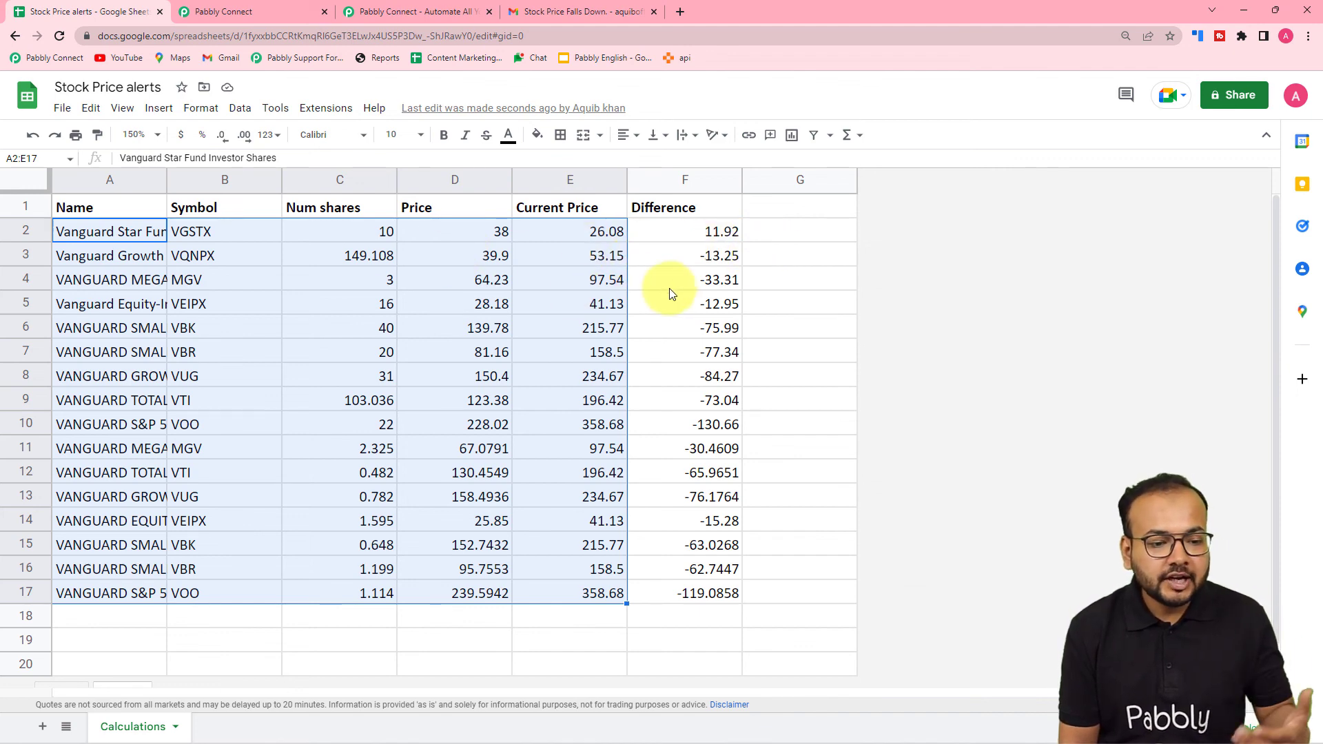
left_click(549, 19)
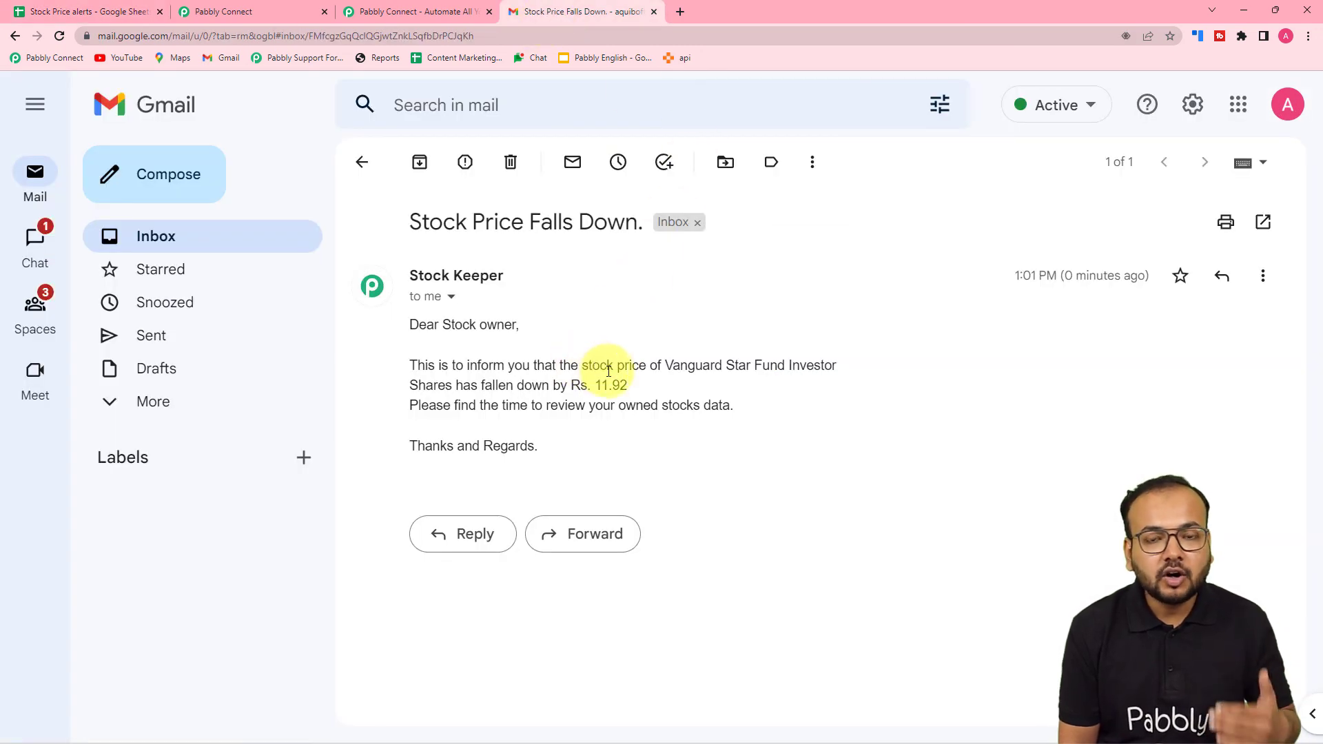
left_click(299, 12)
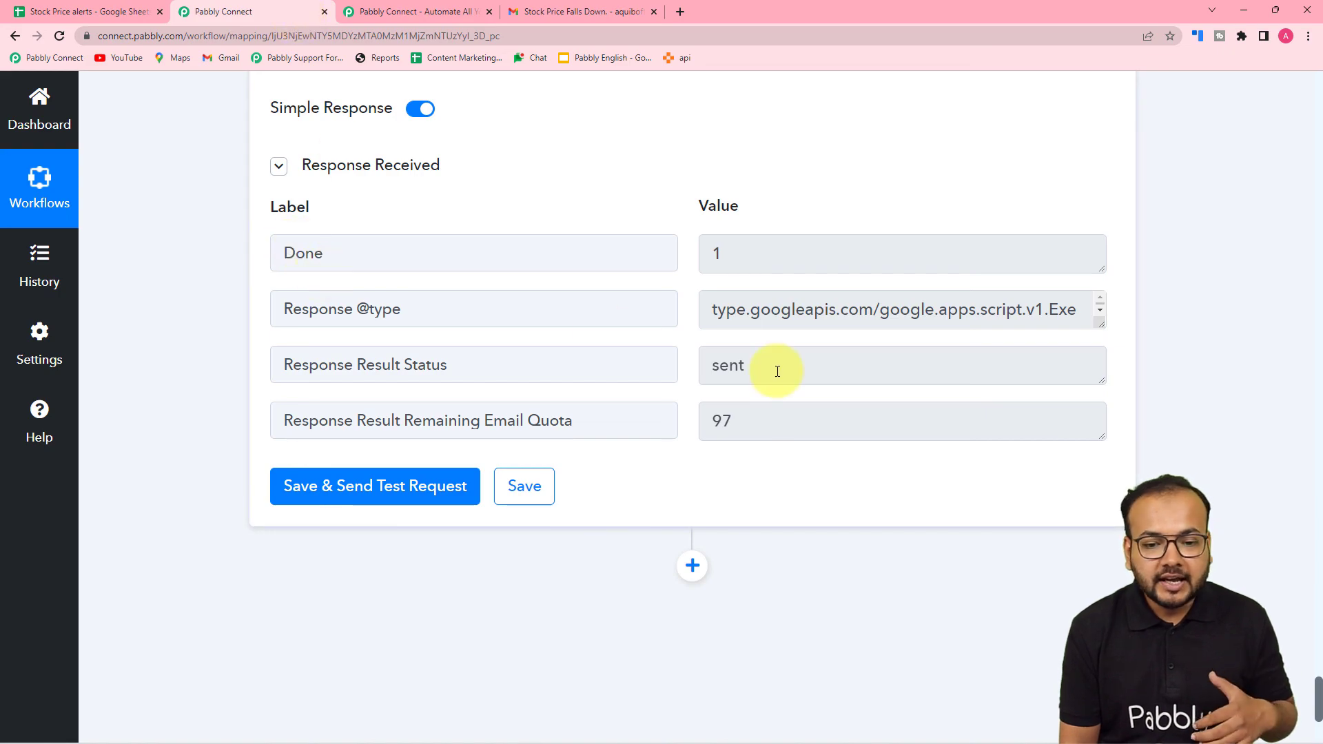
- Collapse the Filter by Pabbly step and the Gmail Send Email step
scroll(1131, 350, "up", 6)
scroll(1131, 348, "up", 20)
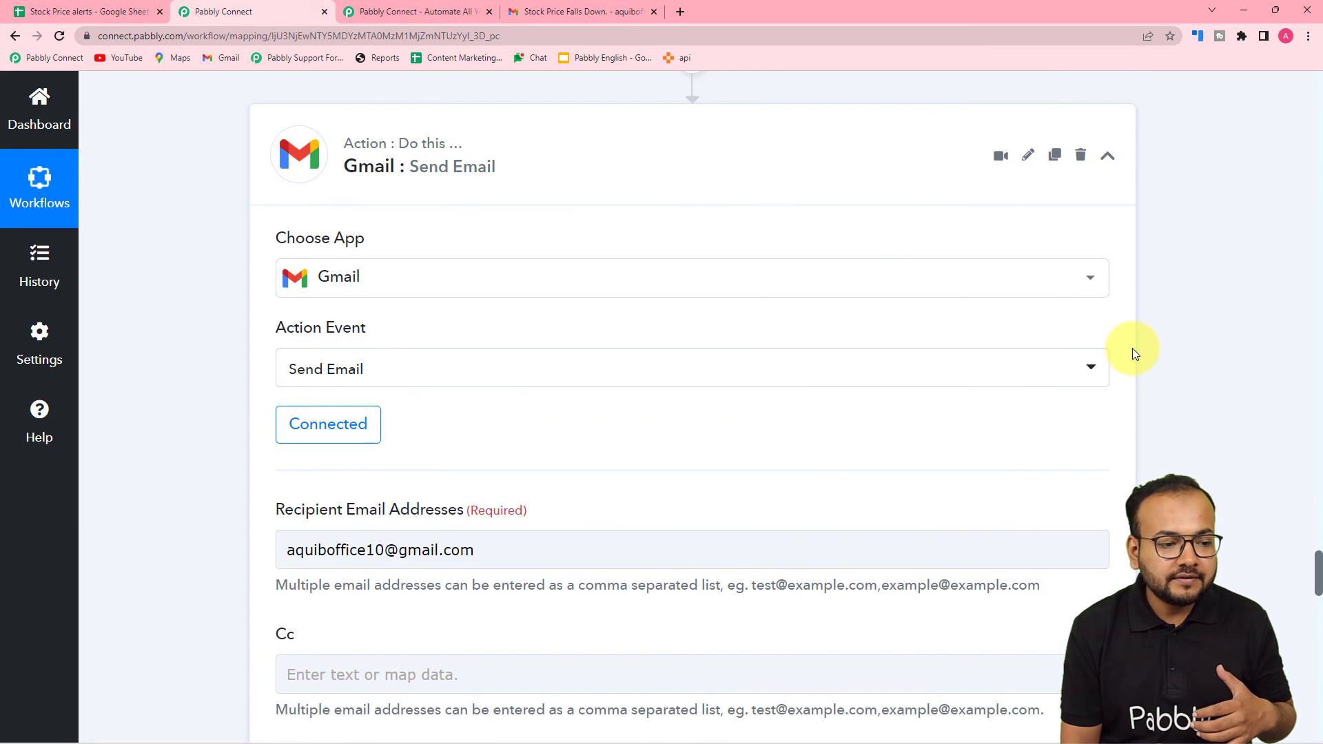
scroll(1131, 349, "up", 1)
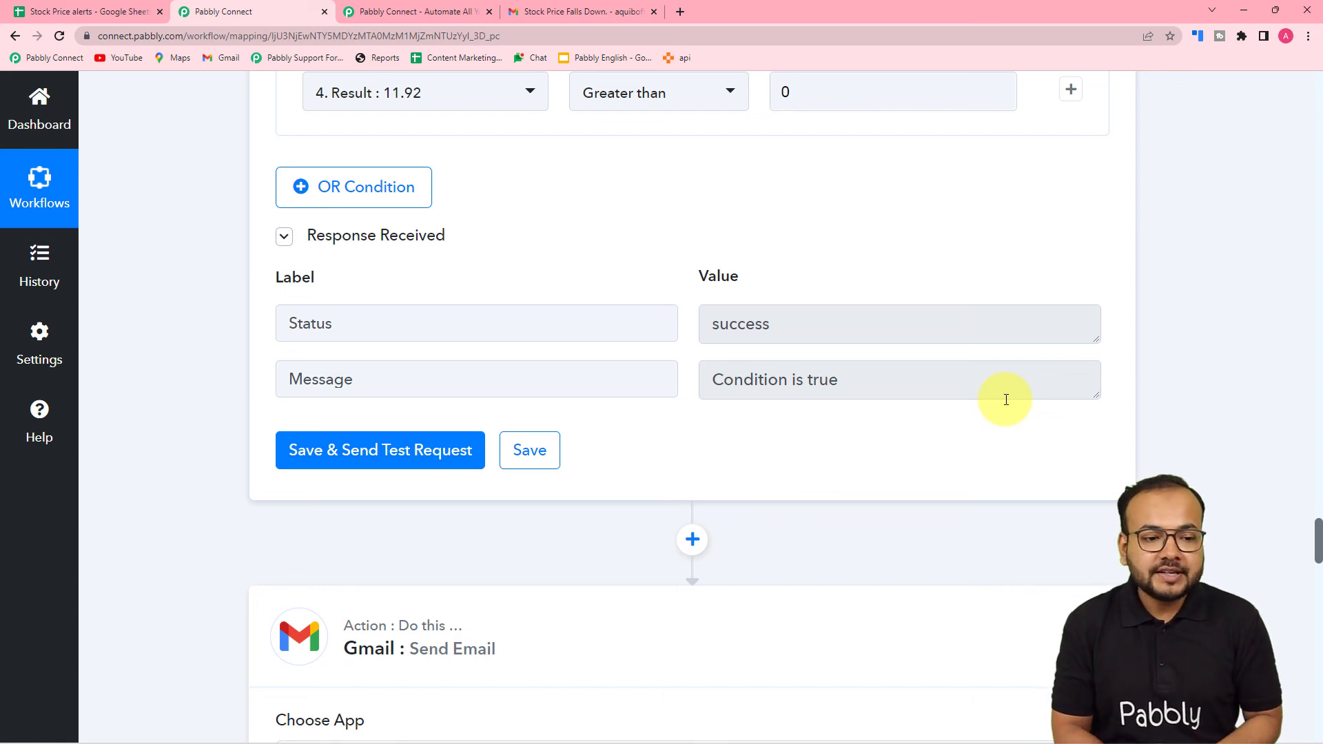
scroll(1043, 371, "up", 5)
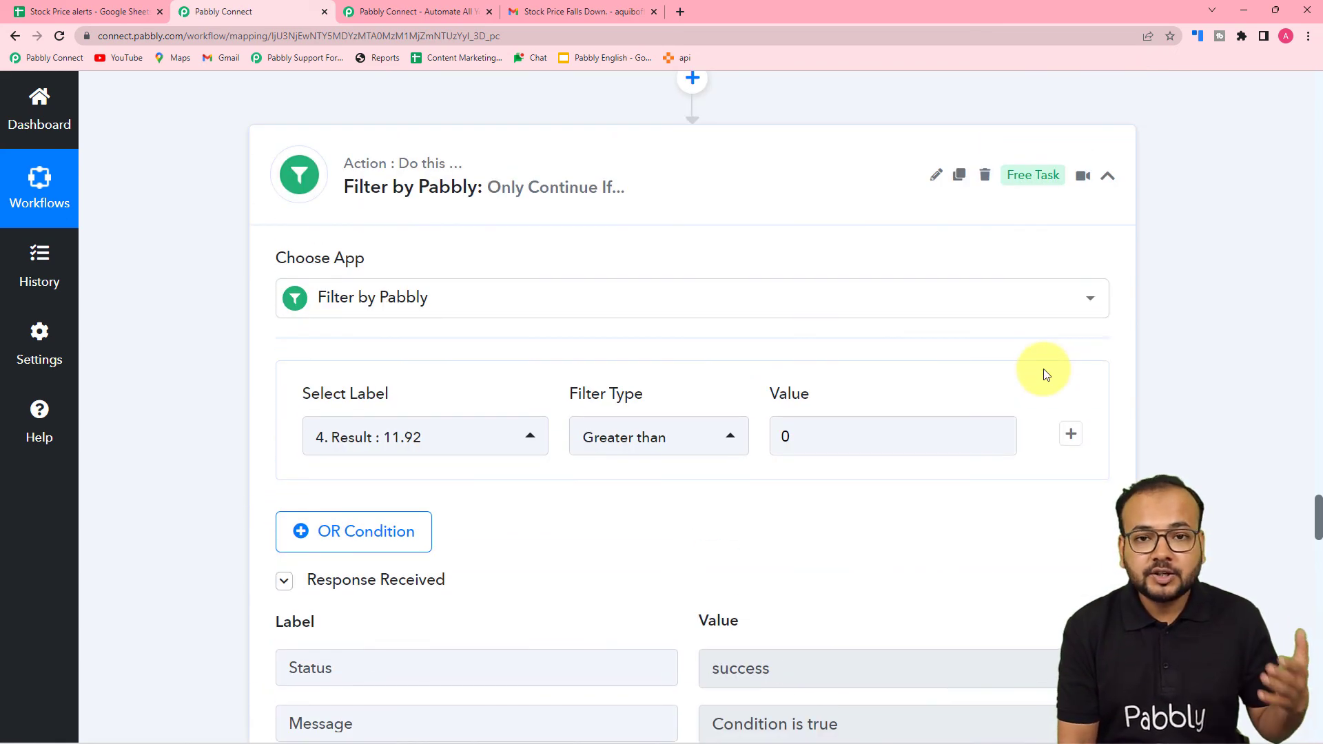
left_click(1106, 177)
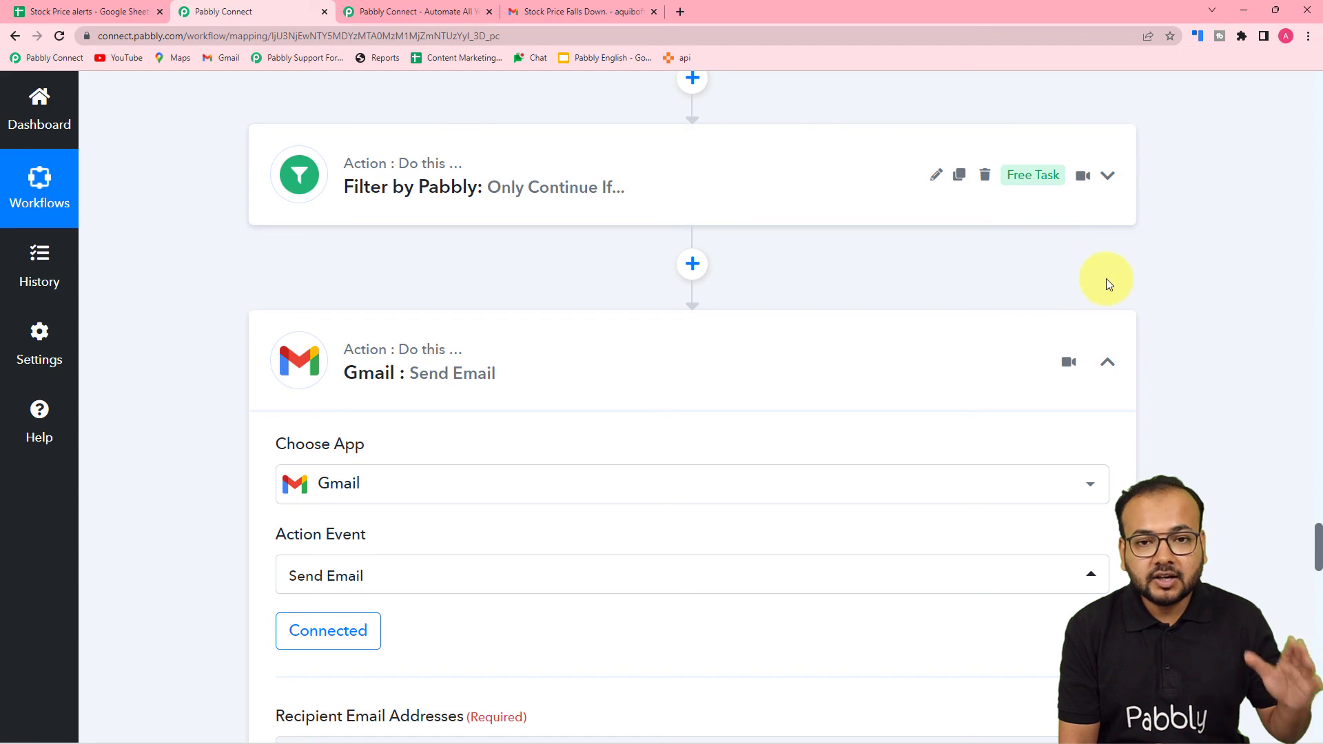
left_click(1116, 362)
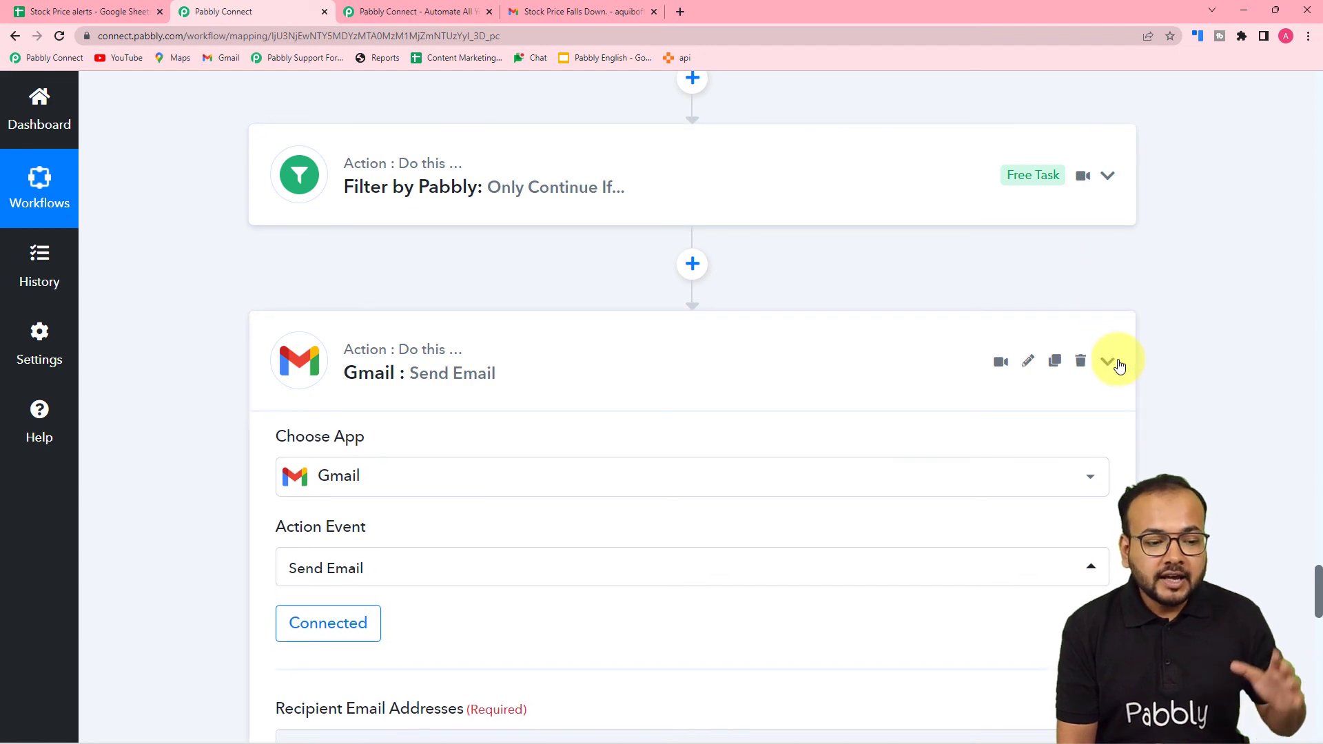